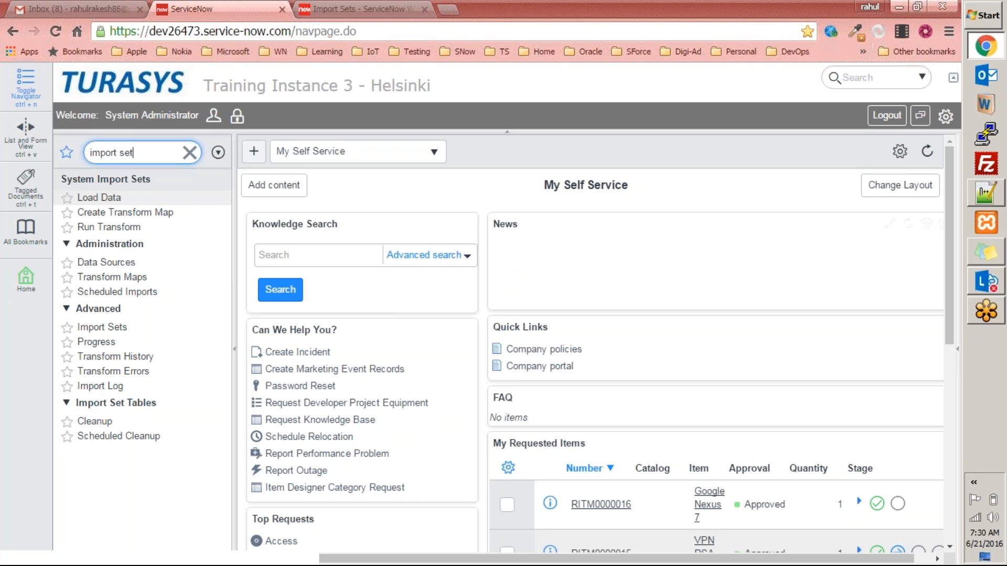
Show the desktop and open the Book1-.xlsx workbook from it.
key(super+d)
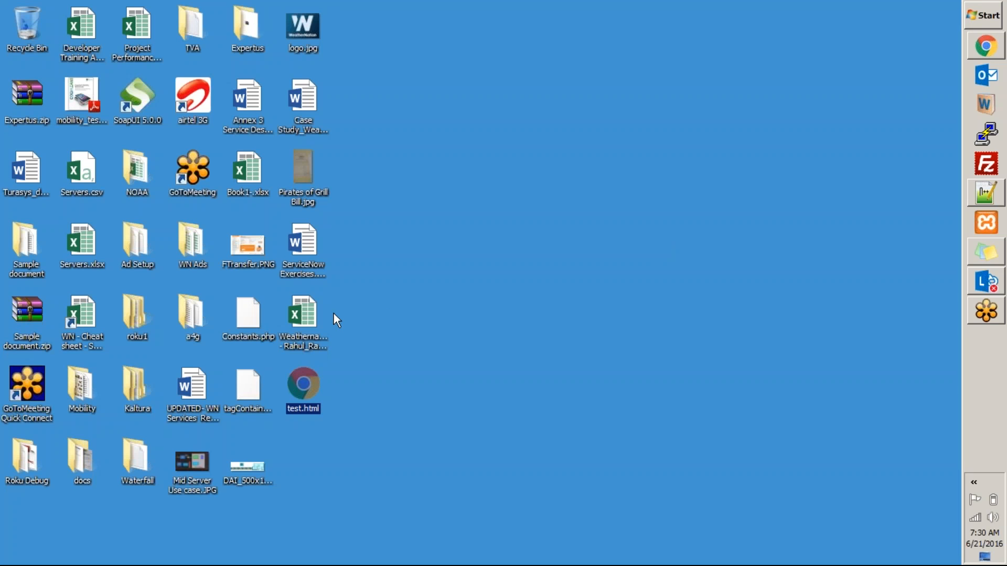
click(311, 313)
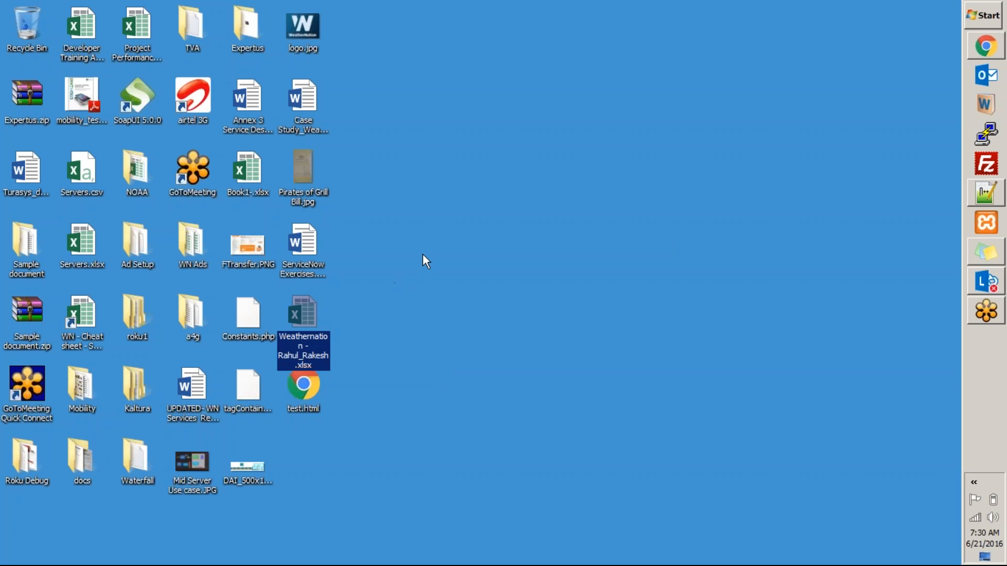
click(257, 166)
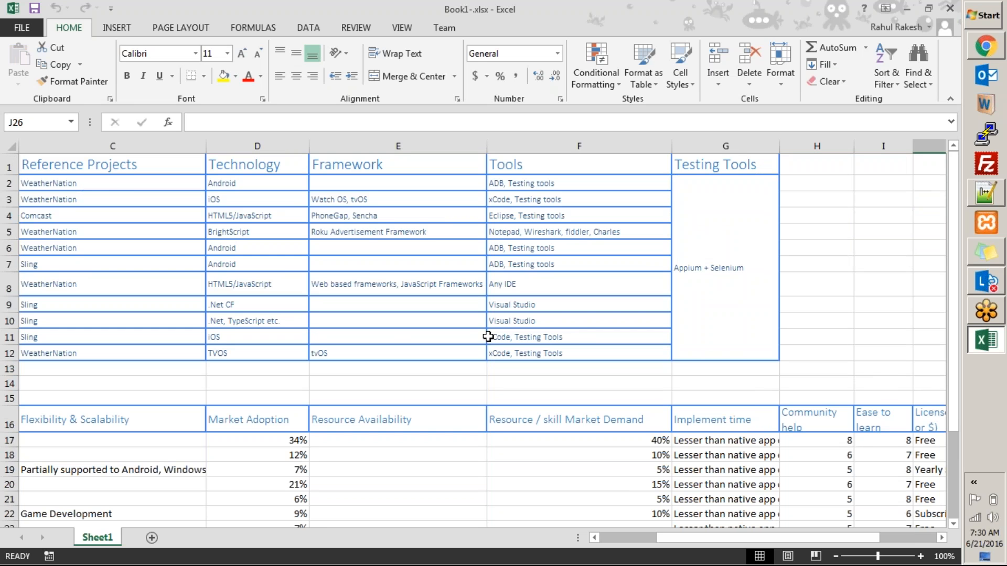
Copy the whole service offerings table, from the Service Offerings header in A1 through the Testing Tools column, rows 1 to 12.
drag(37, 157, 719, 324)
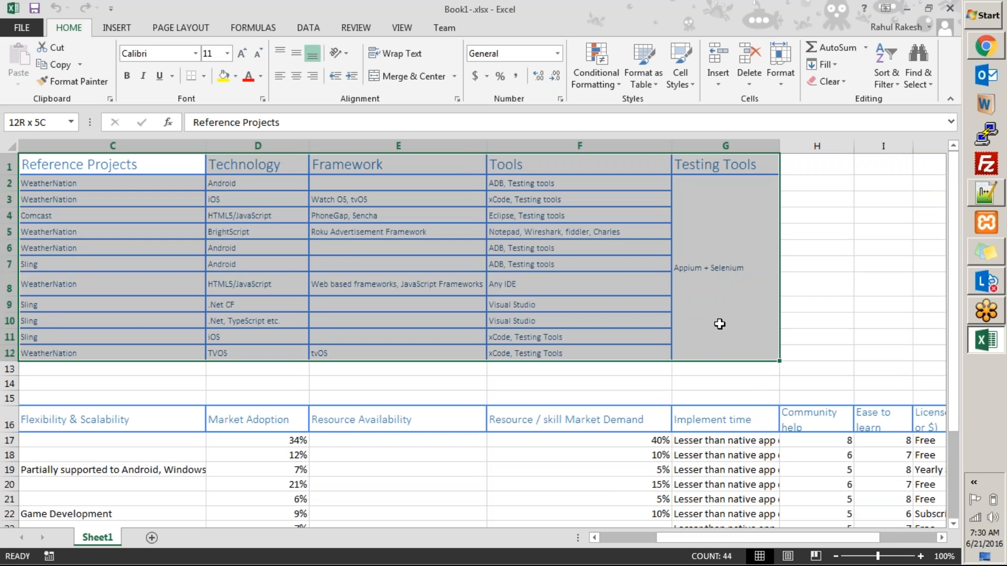
key(ctrl+c)
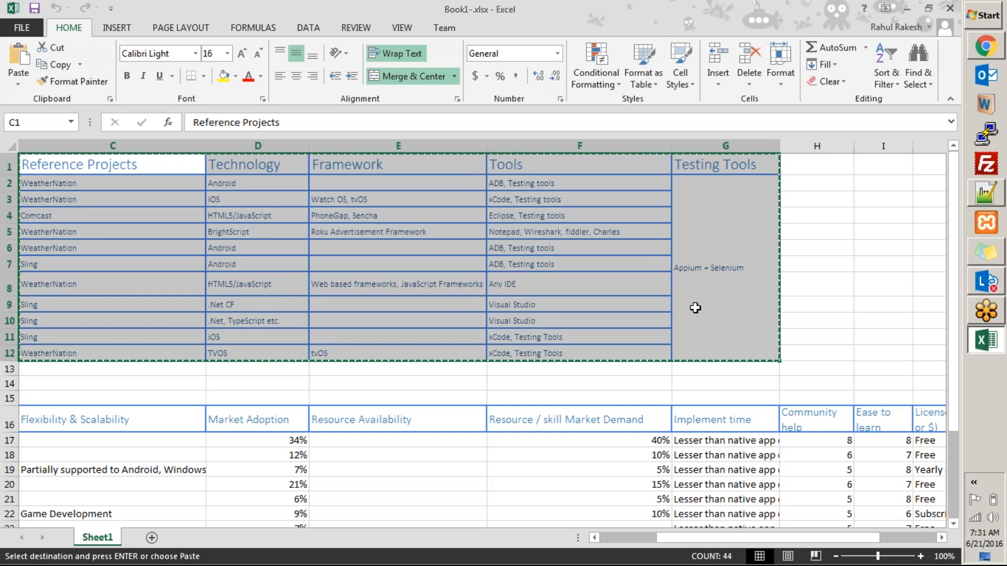
drag(698, 540, 642, 540)
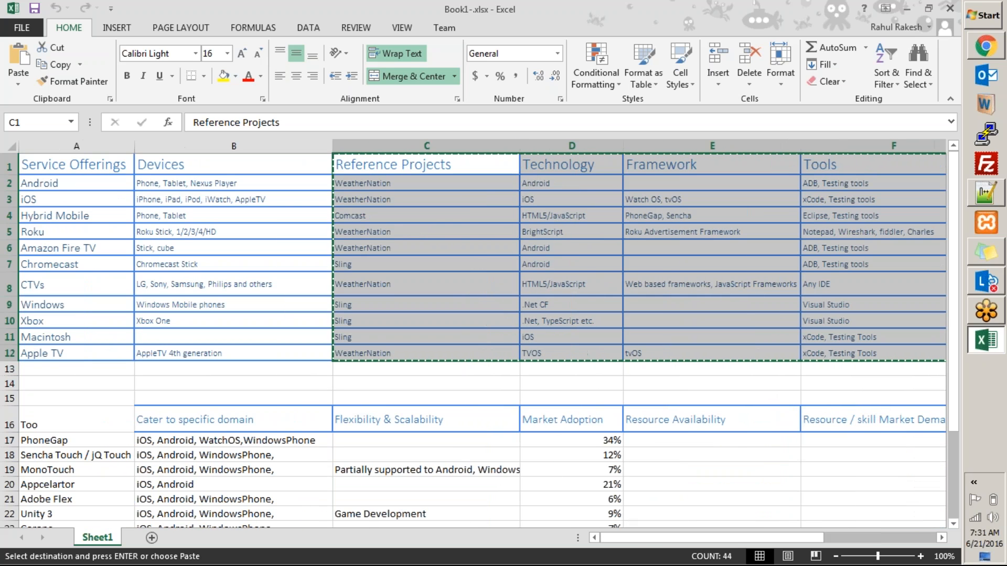
click(86, 164)
key(shift+Down)
key(shift+Down)
key(shift+Down)
key(shift+Down)
key(shift+Down)
key(shift+Down)
key(shift+Down)
key(shift+Down)
key(shift+Down)
key(shift+Down)
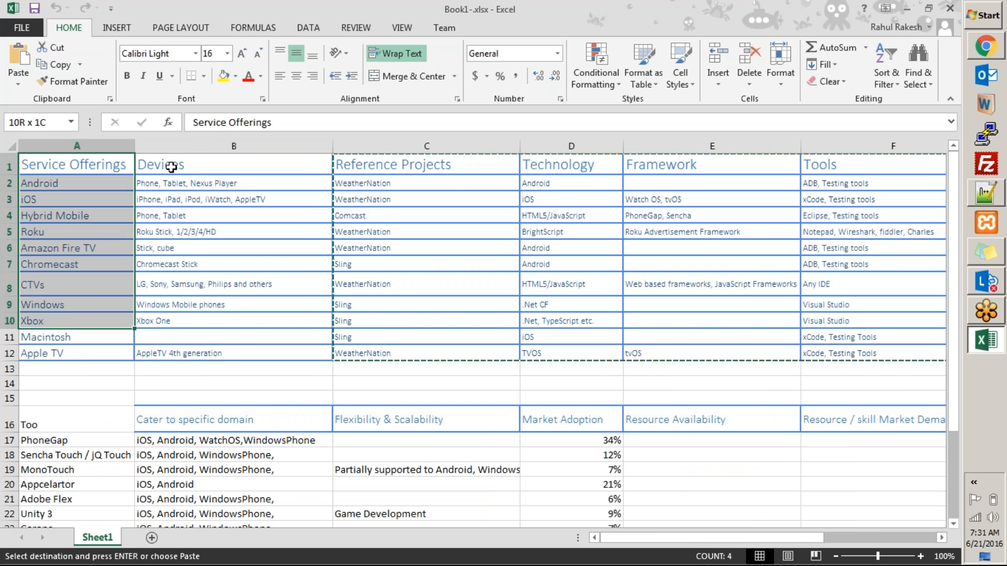
key(shift+Down)
key(shift+Right)
key(shift+Right)
key(shift+Right)
key(shift+Right)
key(shift+Right)
key(shift+Right)
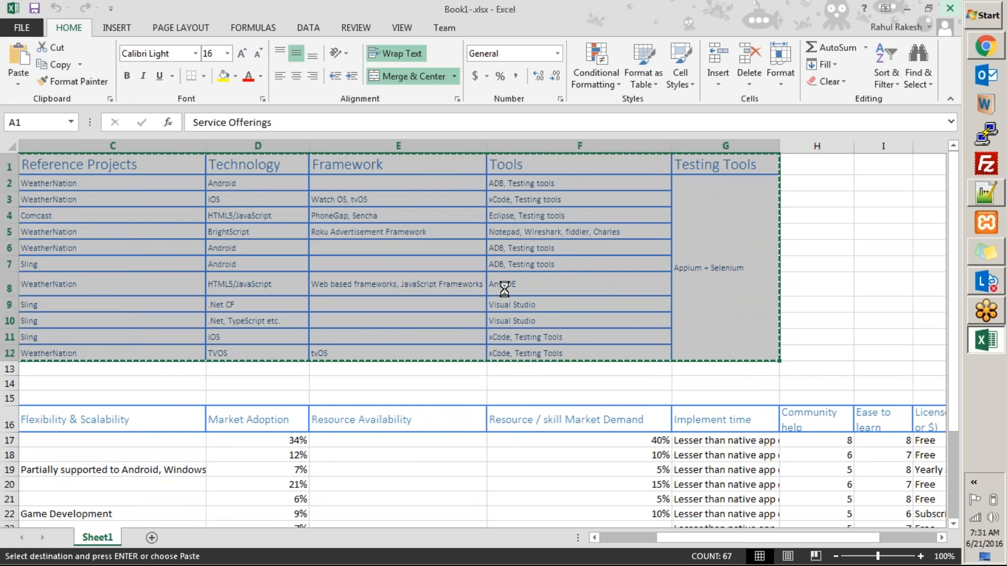
Close the Book1-.xlsx workbook, then start Excel again with a new blank workbook.
key(alt+F4)
key(super+r)
text(ex)
key(Down)
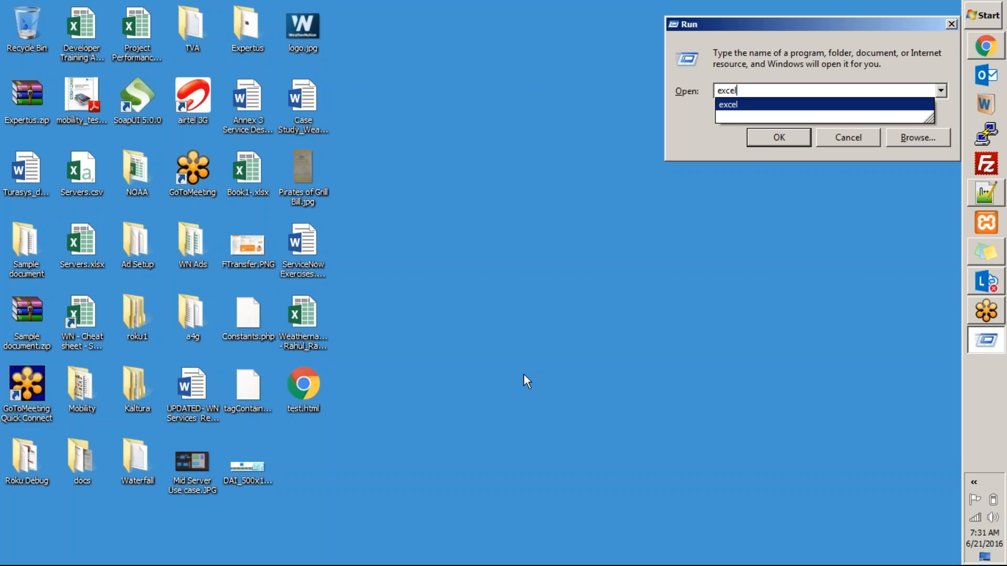
key(Return)
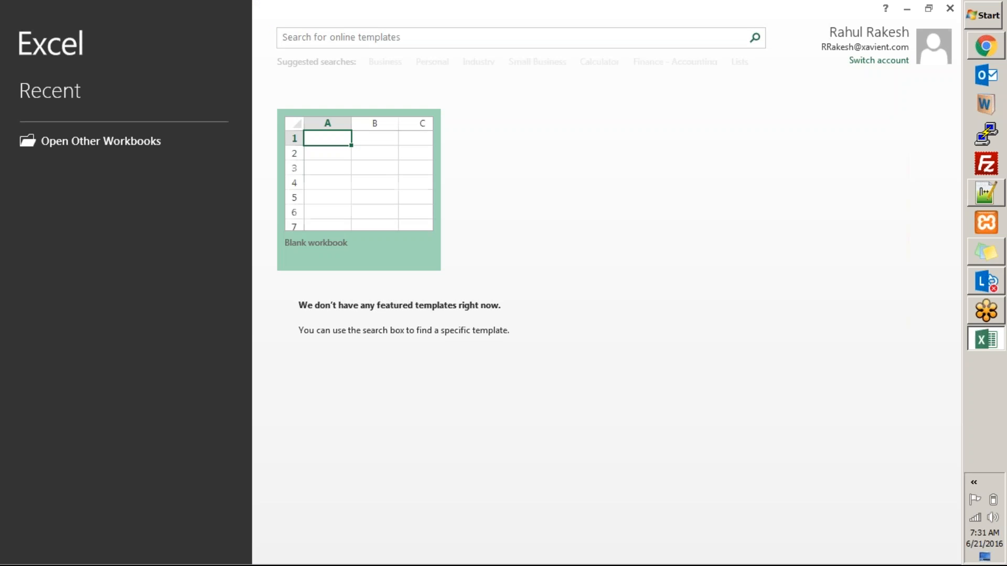
click(359, 184)
Paste the copied table at A1 of the blank sheet, keeping only the text.
key(ctrl+v)
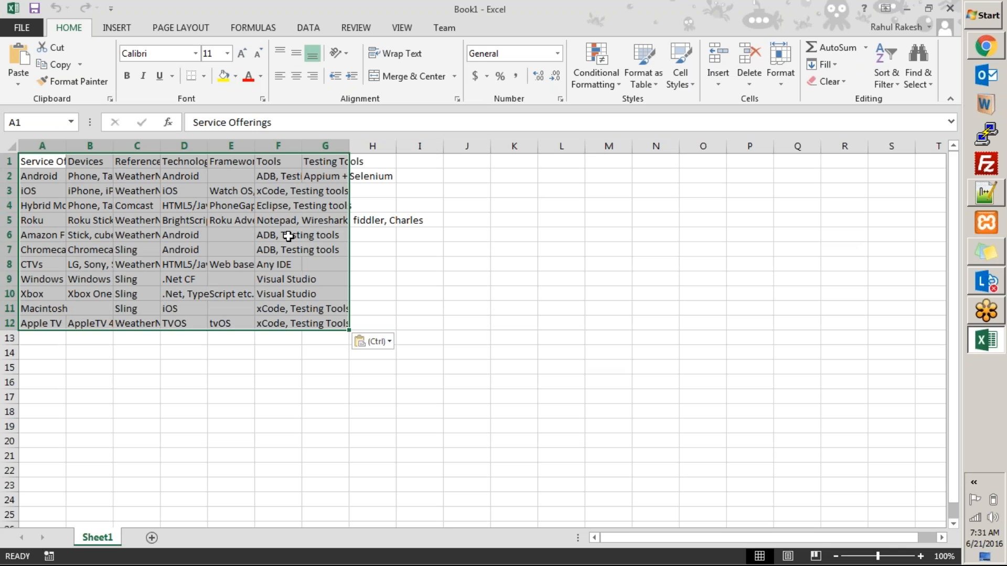
click(385, 342)
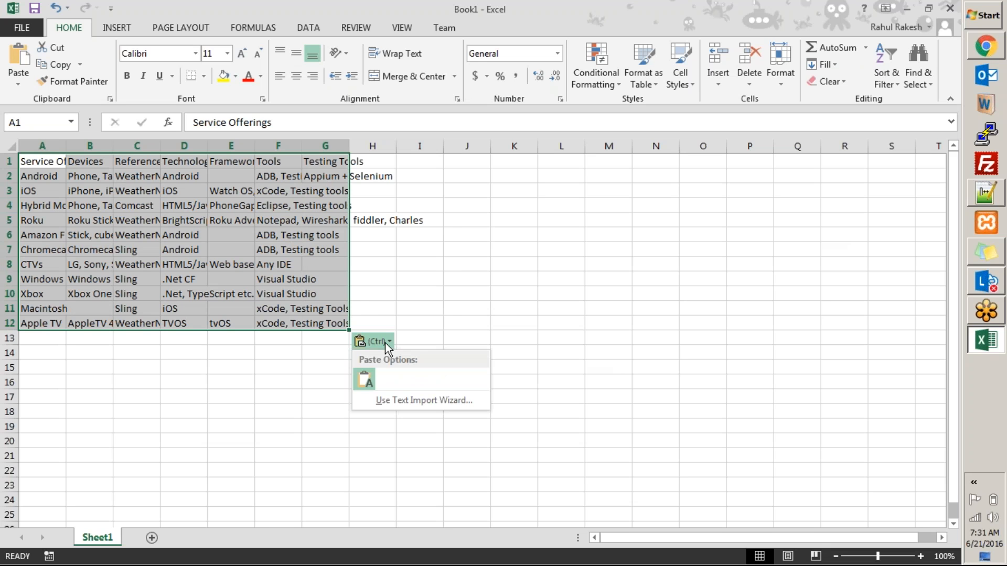
click(364, 379)
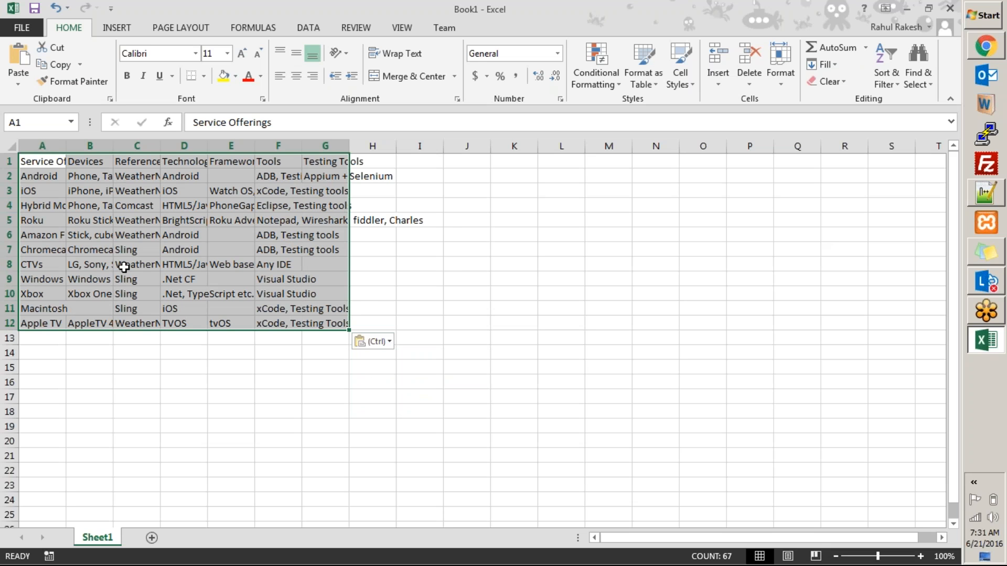
Auto-fit the widths of columns A through G to their contents.
double_click(348, 146)
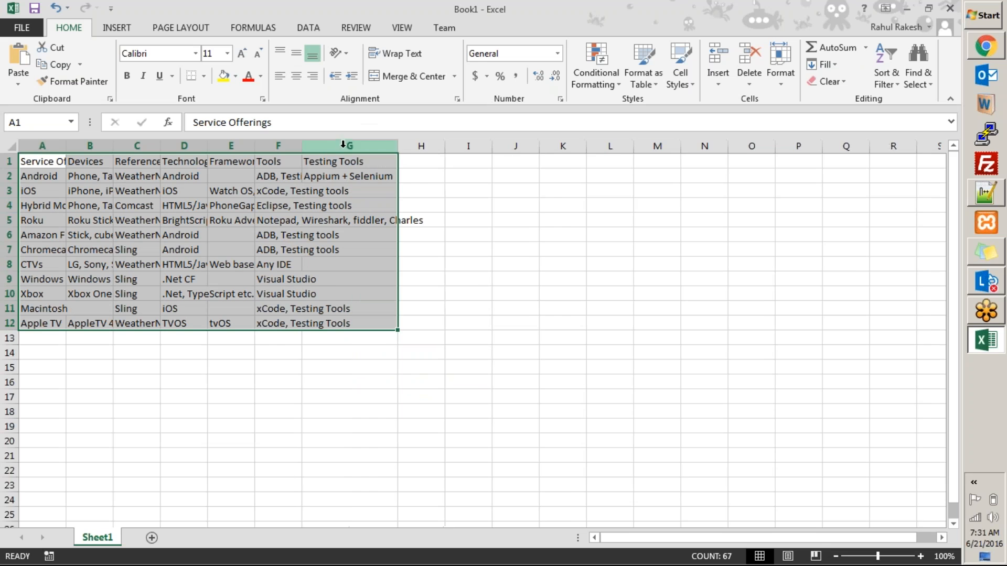
double_click(302, 146)
double_click(254, 145)
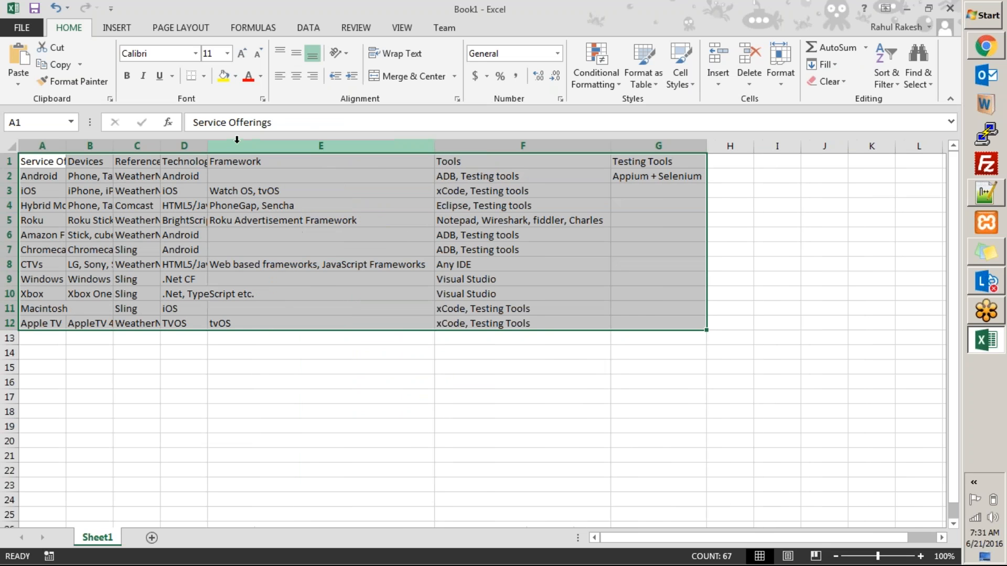
double_click(209, 142)
double_click(160, 143)
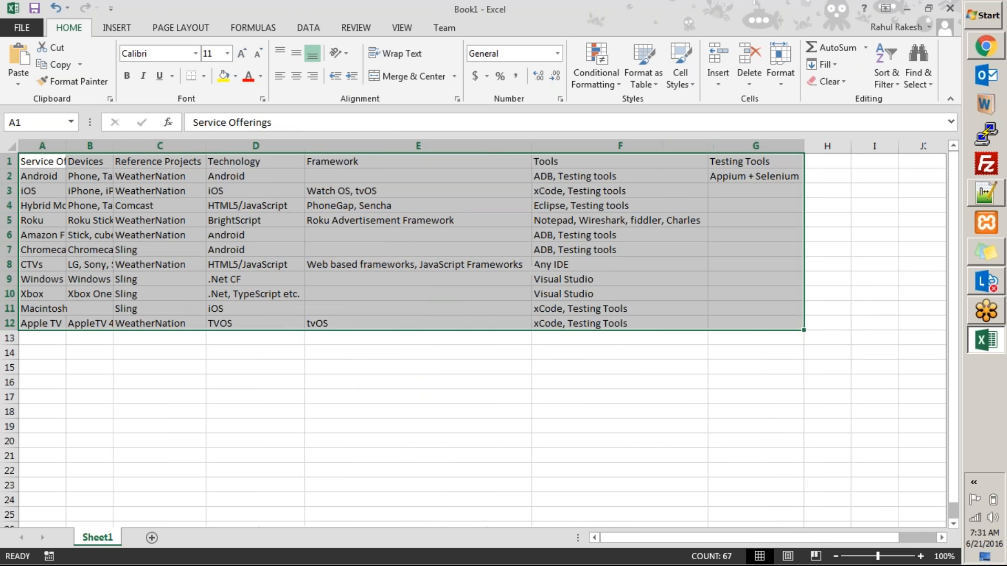
double_click(113, 143)
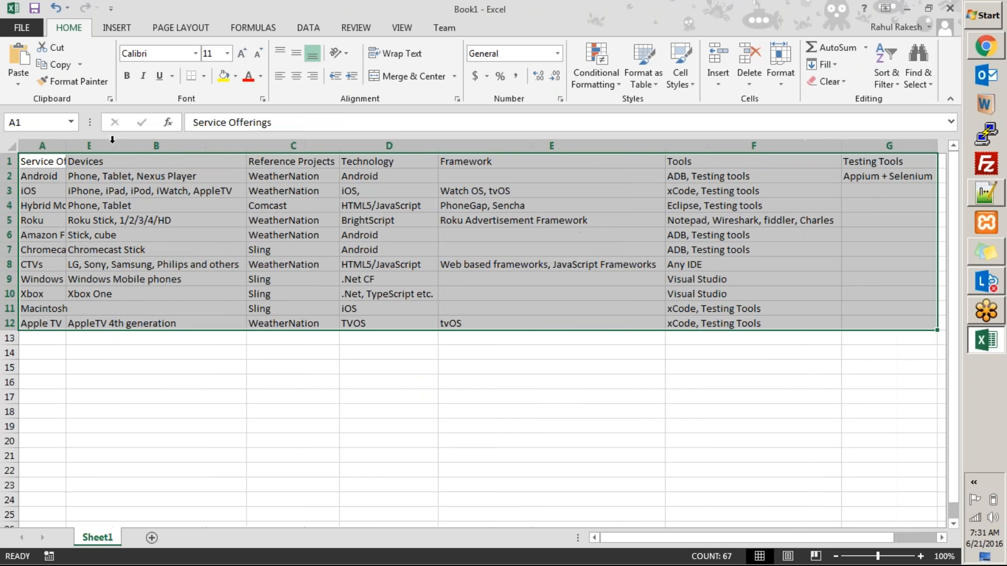
double_click(66, 143)
Make the header row bold, from Service Offerings in A1 to Testing Tools in G1.
click(216, 385)
drag(34, 160, 922, 162)
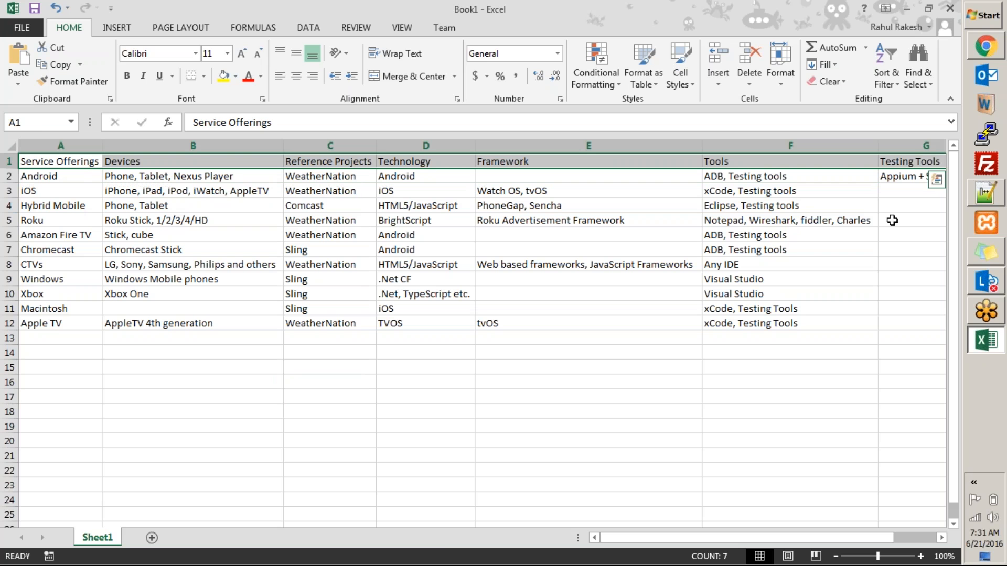
key(ctrl+b)
mouse_move(601, 539)
mouse_down()
mouse_move(645, 540)
mouse_move(591, 540)
mouse_up()
click(232, 423)
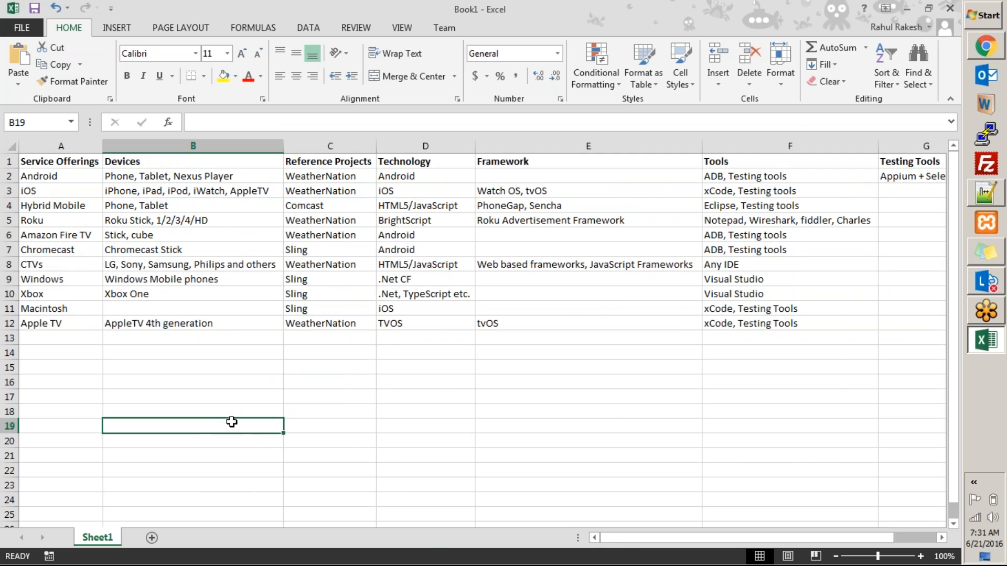
Save the workbook to the Desktop as "Service Offerings" in Excel Workbook format and close it.
key(ctrl+s)
click(416, 157)
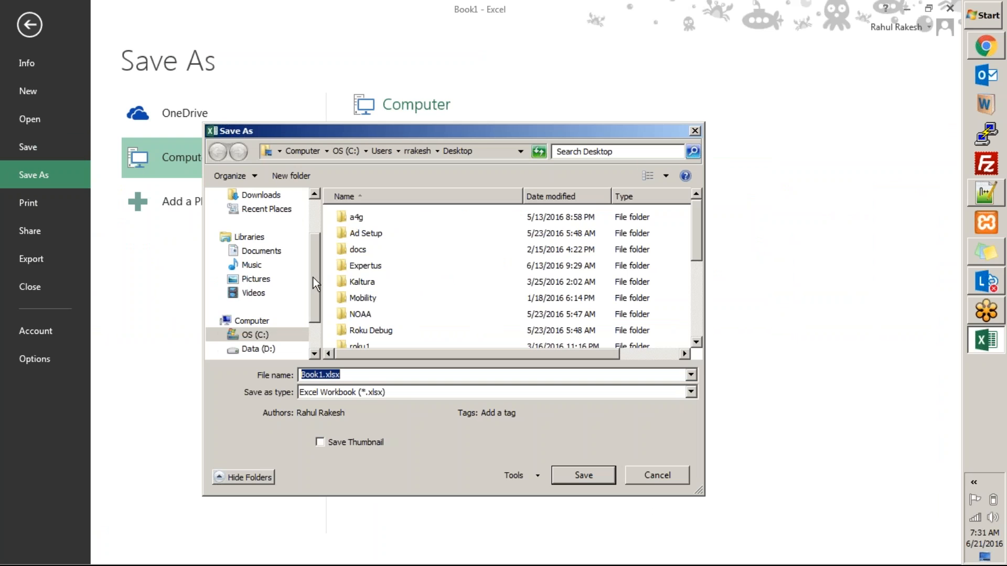
scroll(316, 275, up, 2)
click(256, 244)
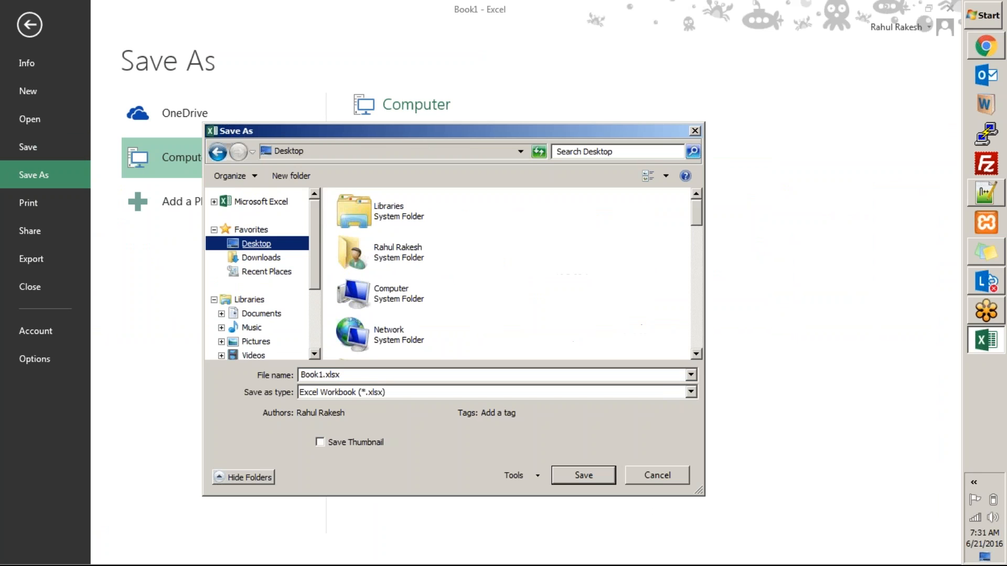
double_click(356, 379)
text(Serv)
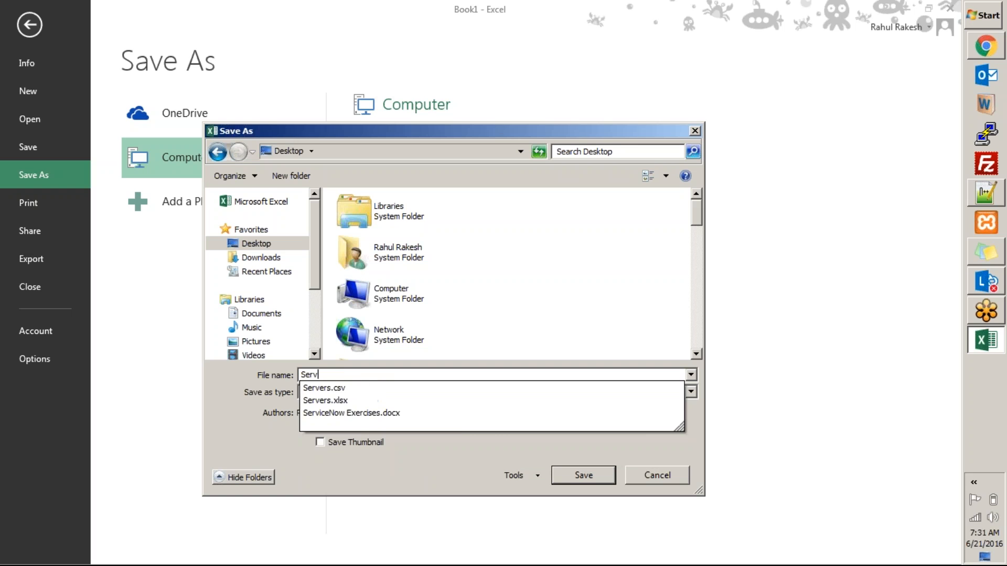
text(ice Offerings)
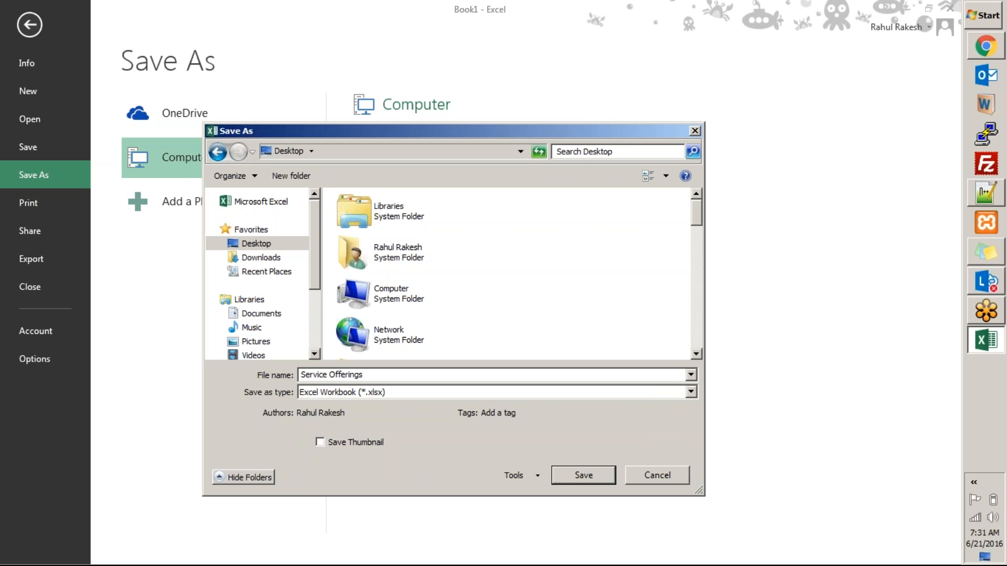
click(582, 482)
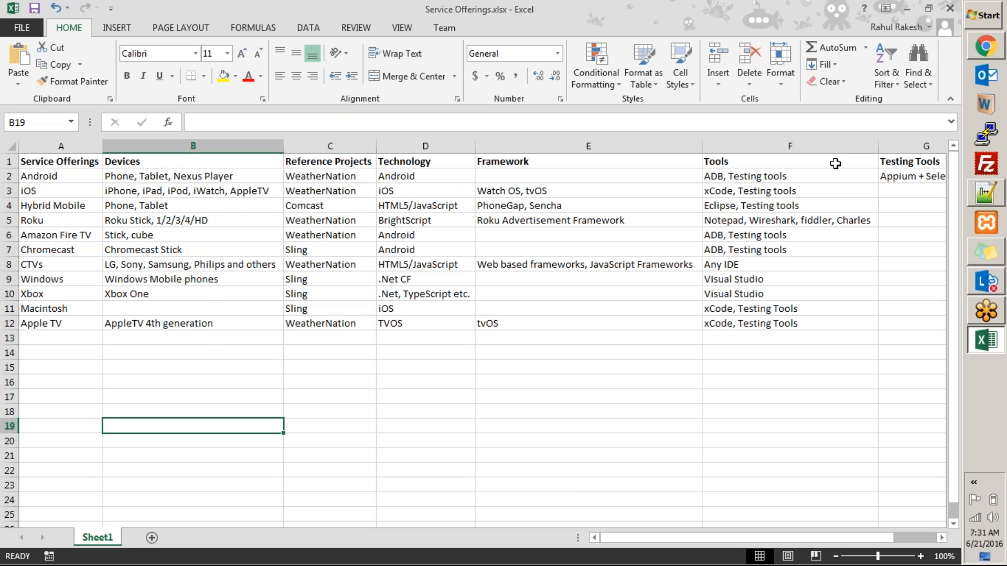
click(949, 8)
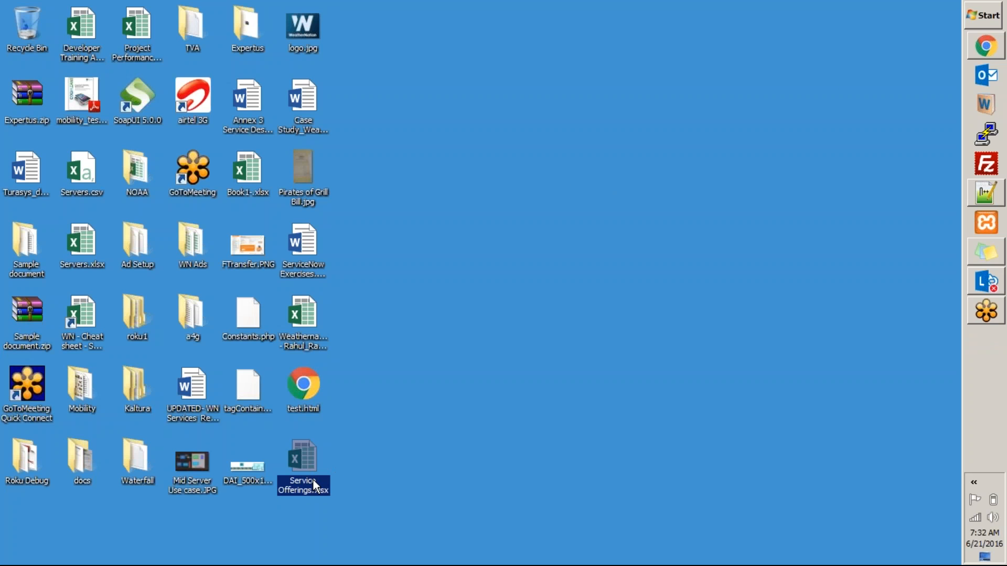
Switch to ServiceNow in Chrome and open the Load Data form under System Import Sets.
click(996, 46)
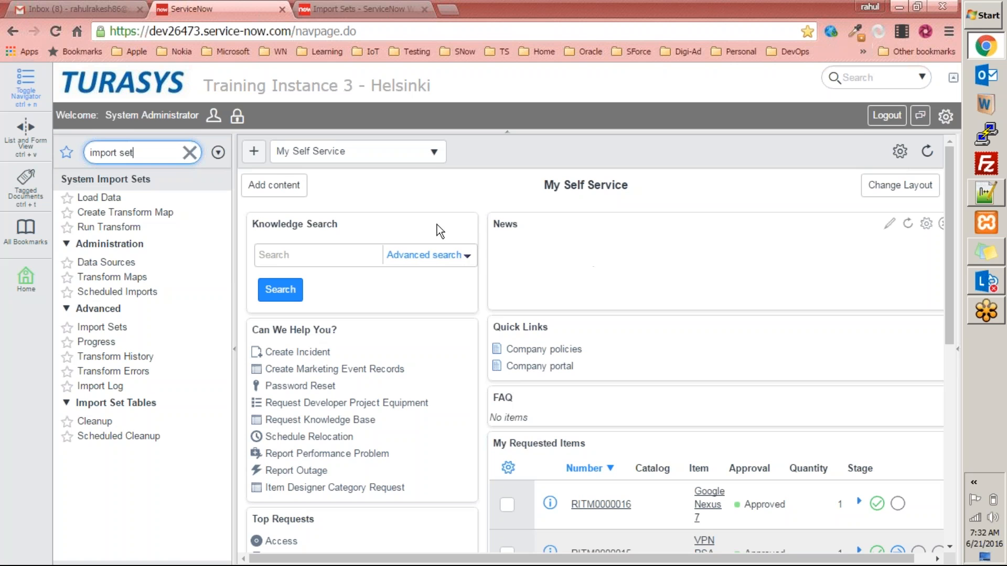
key(ctrl+a)
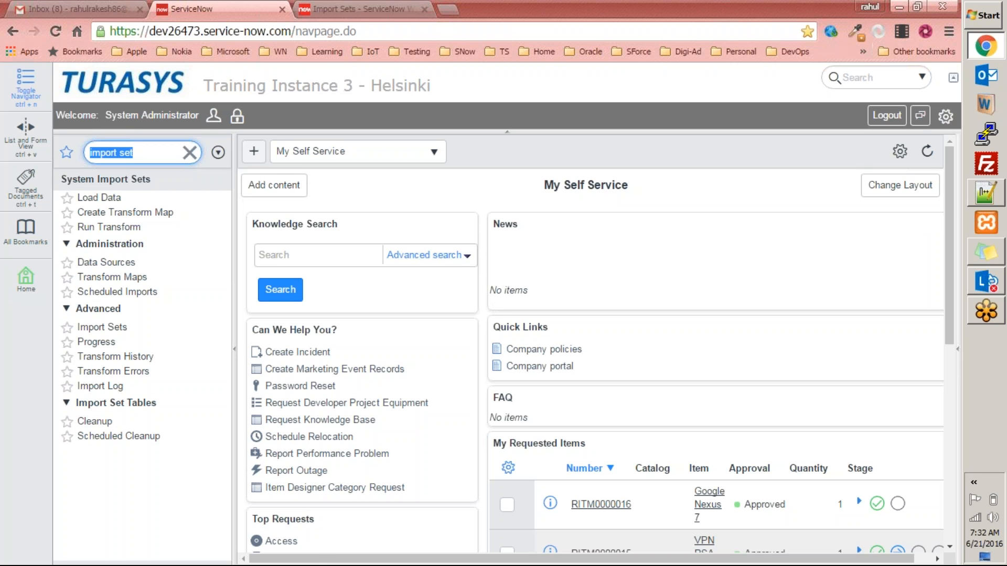
click(104, 200)
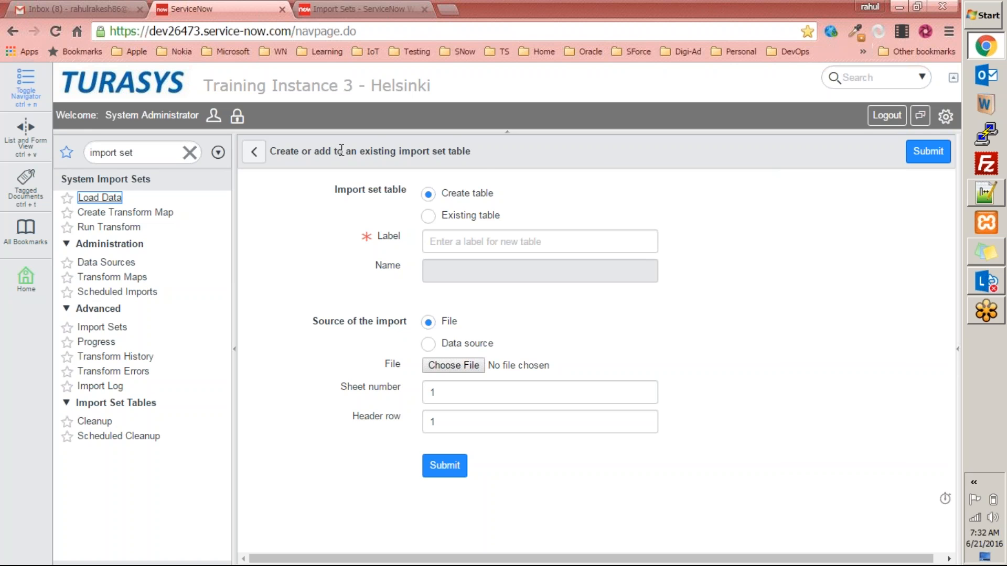
Read the Load Data form's heading and consult the import set flowchart on the Import Sets wiki page.
drag(479, 155, 272, 147)
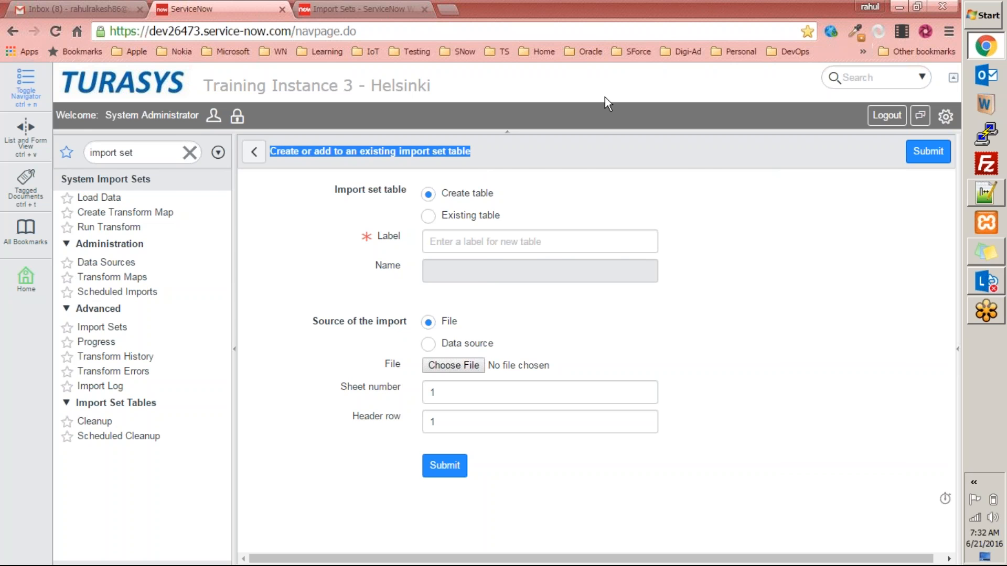
click(315, 9)
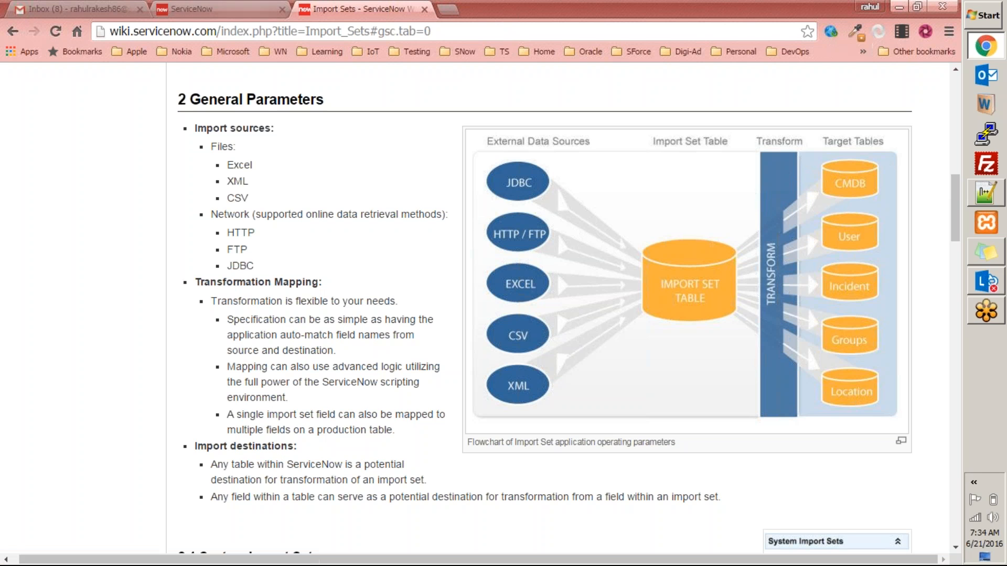
click(229, 8)
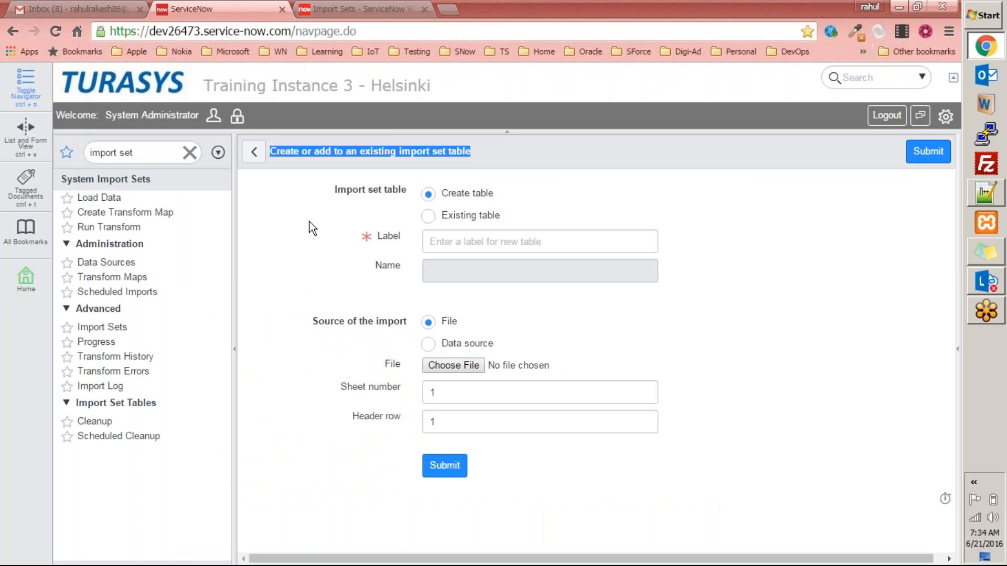
Reload the Load Data form, set the import set table to Existing table and review the tables offered.
click(94, 198)
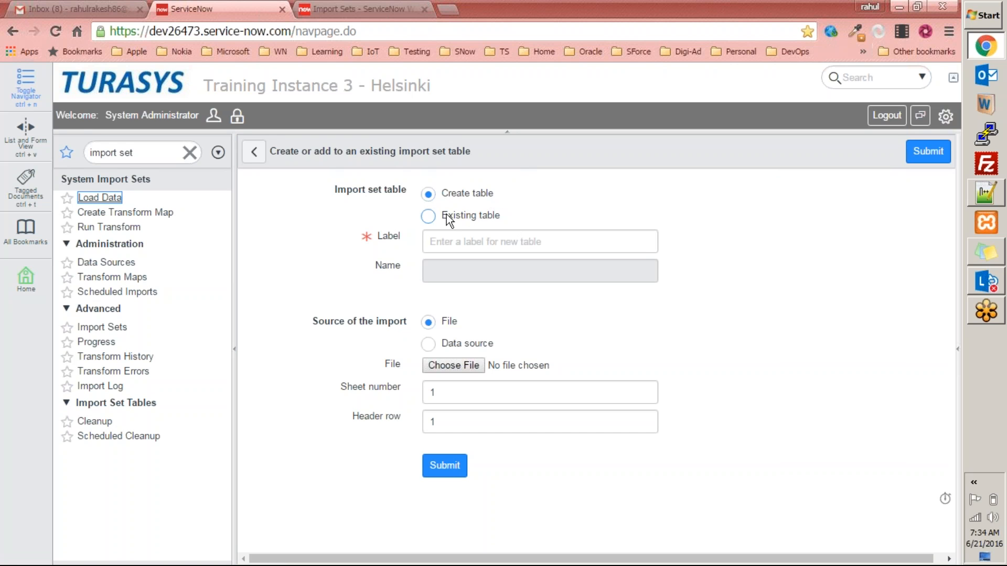
click(429, 217)
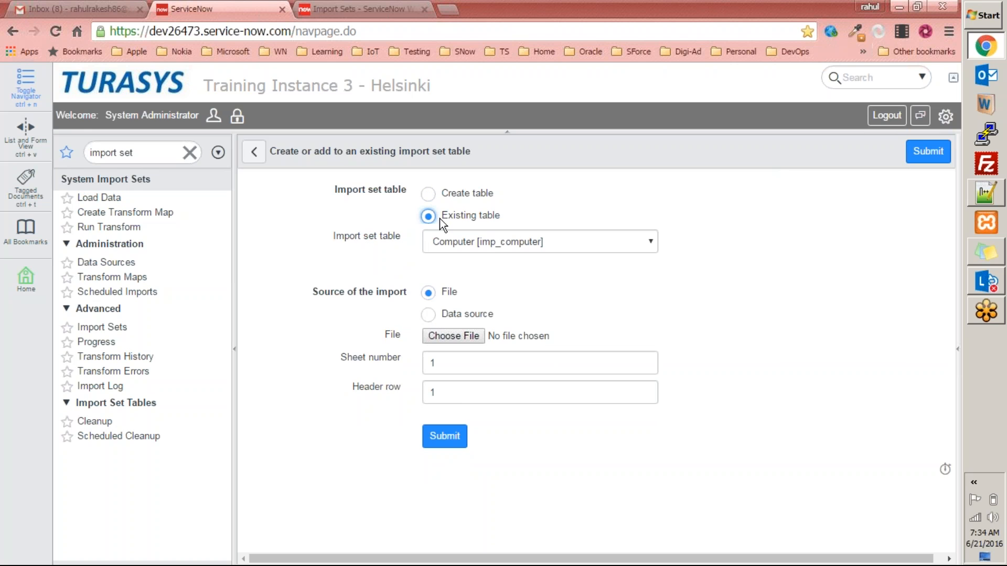
click(527, 243)
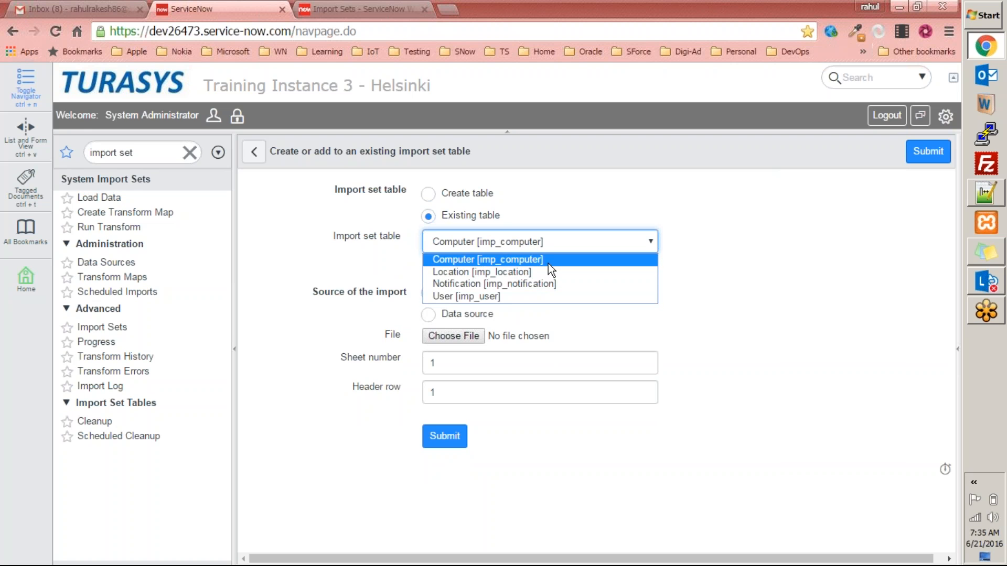
click(808, 240)
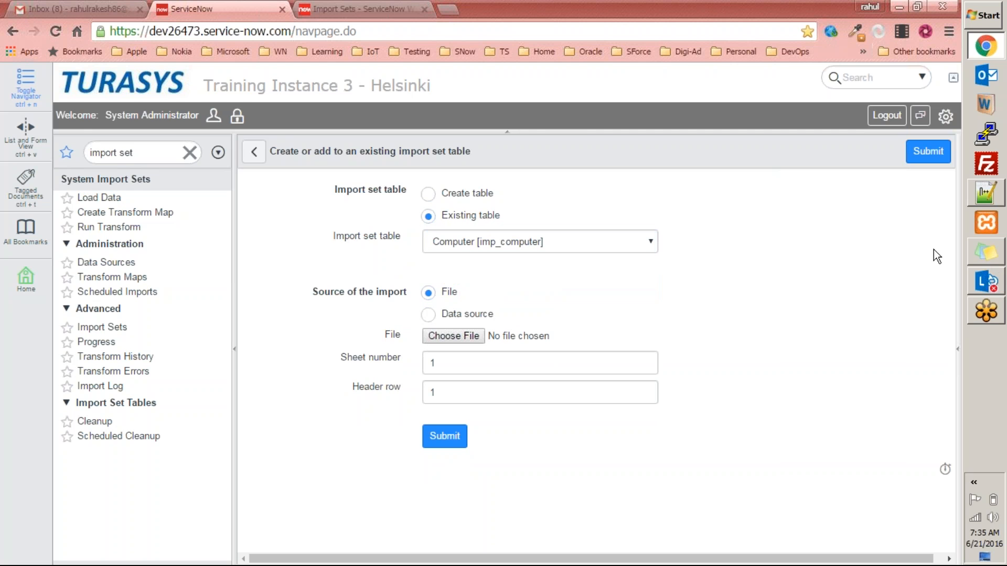
Open the Service Offerings.xlsx workbook from the desktop and switch back to ServiceNow in Chrome.
key(super+d)
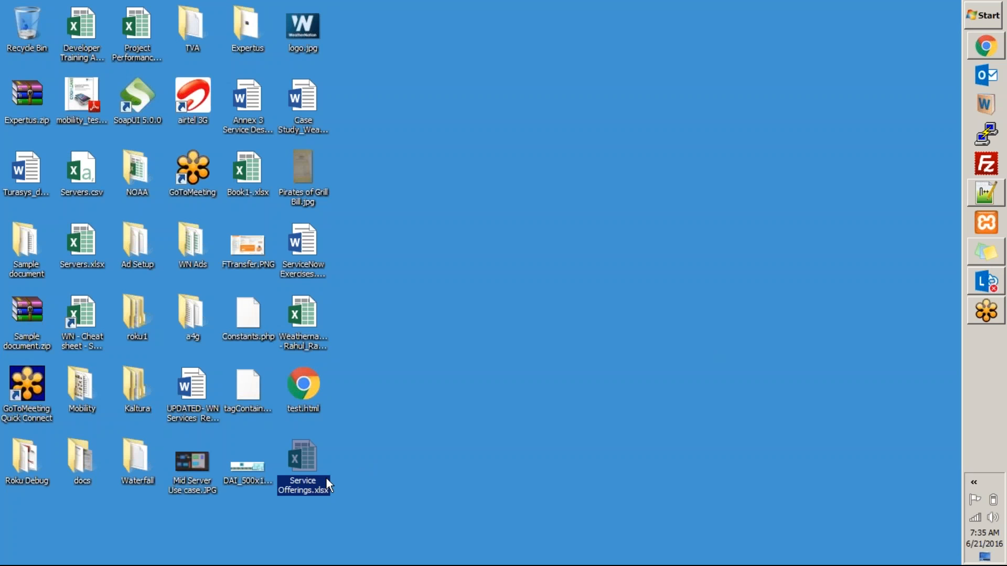
double_click(312, 476)
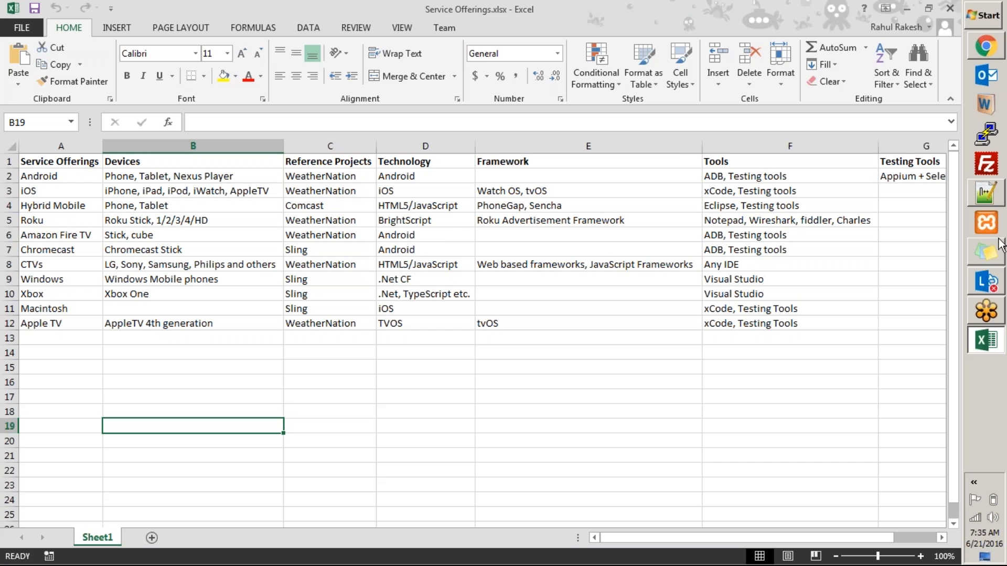
click(992, 47)
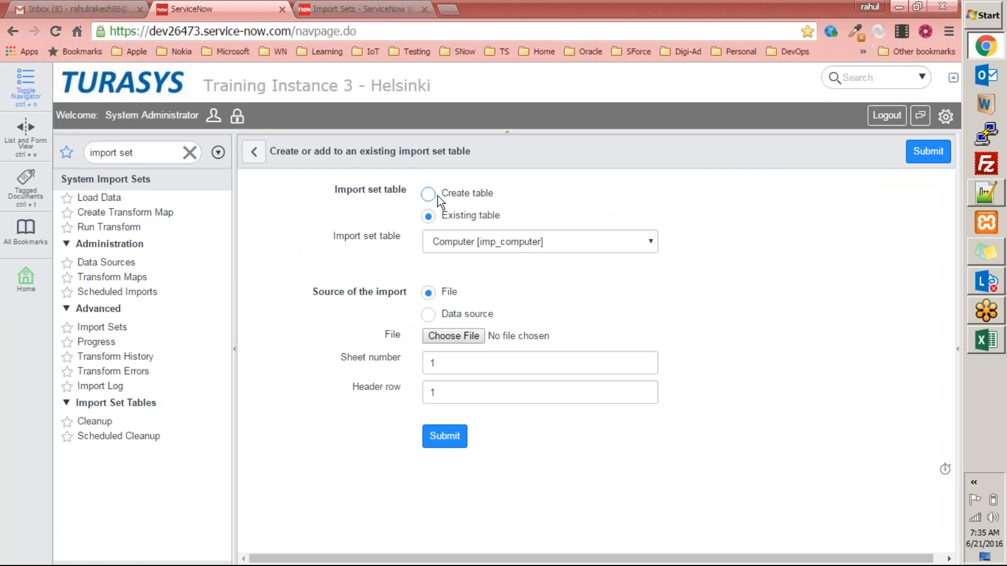
Set the import set table to Create table and label the new table "Service Offerings".
click(428, 194)
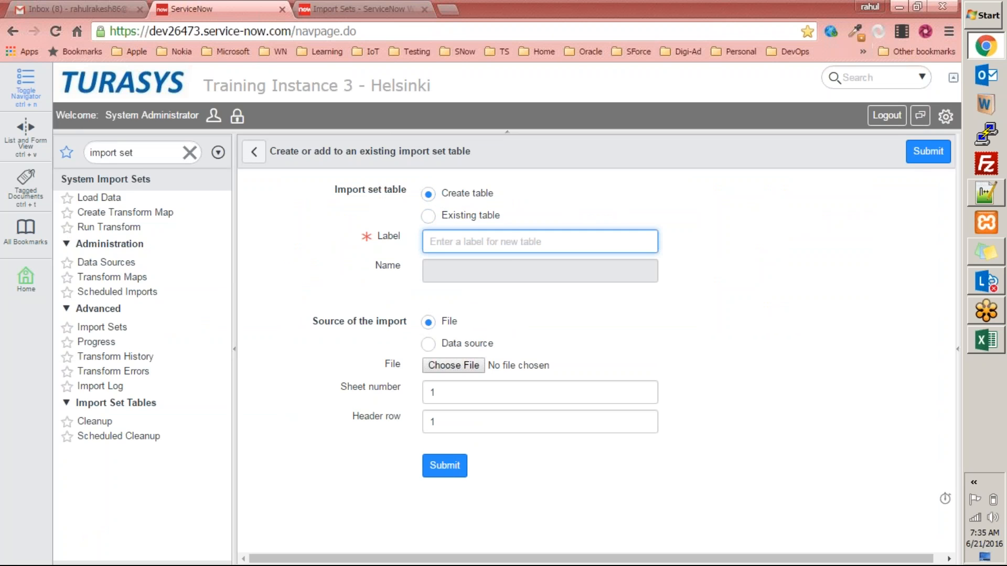
text(Serv)
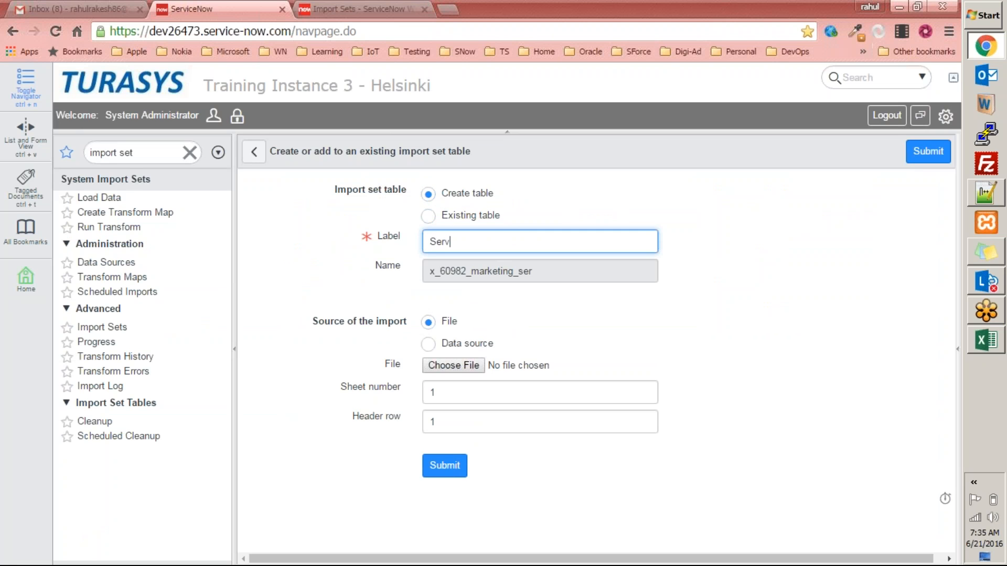
text(ice Offerings)
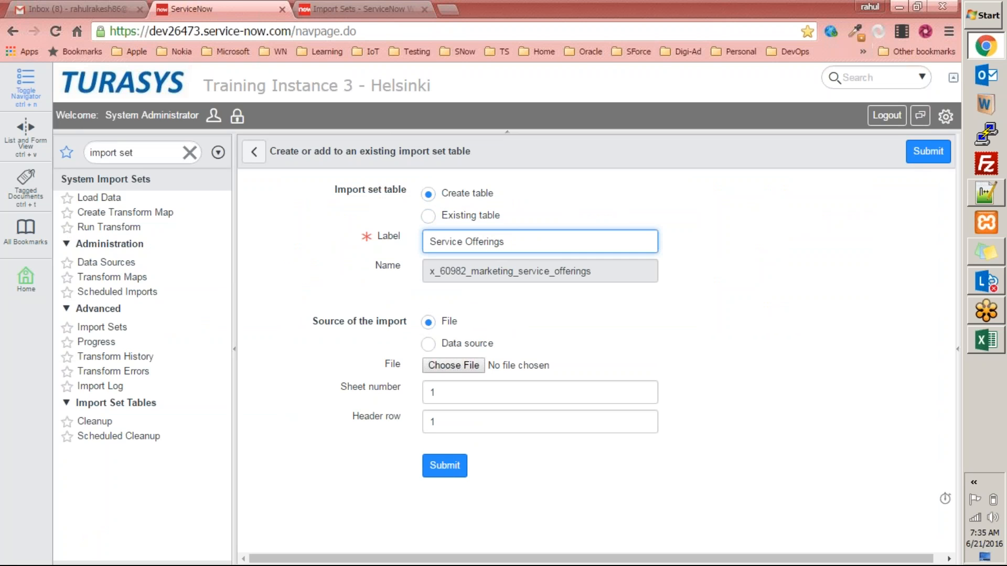
key(Tab)
click(581, 291)
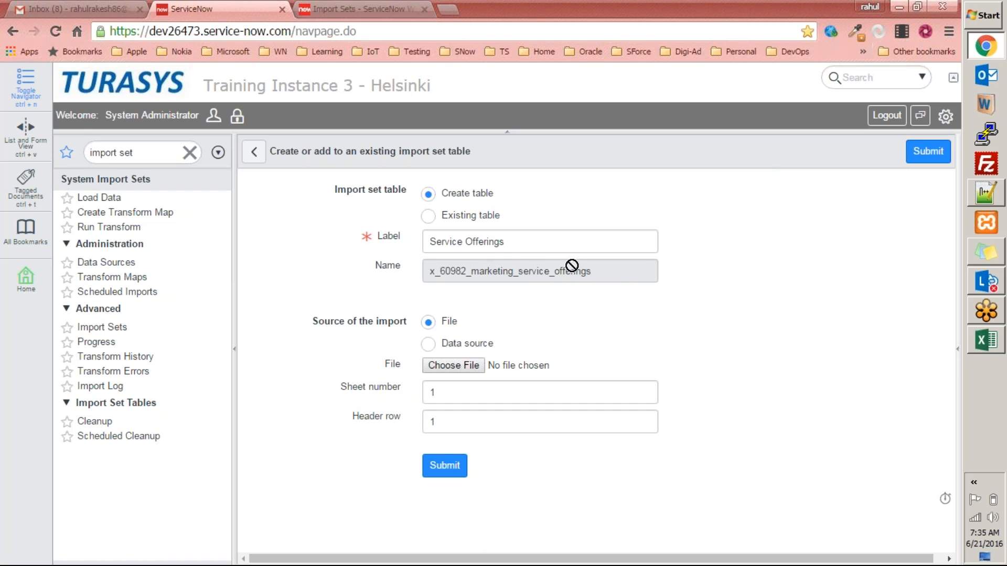
Copy the generated table name into the empty "new 5" document in Notepad++ and return to ServiceNow in Chrome.
drag(633, 271, 400, 280)
key(ctrl+c)
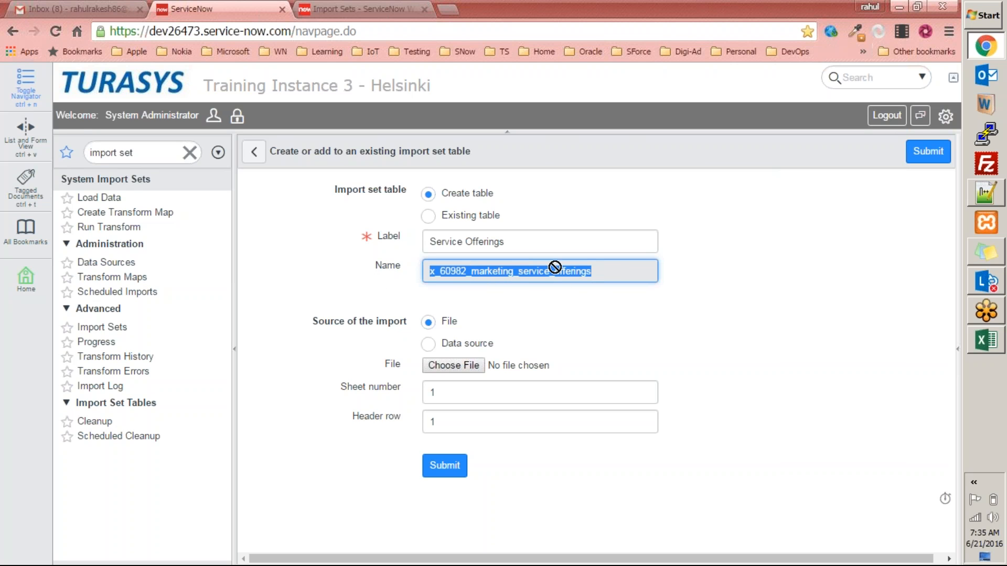
click(985, 193)
double_click(664, 55)
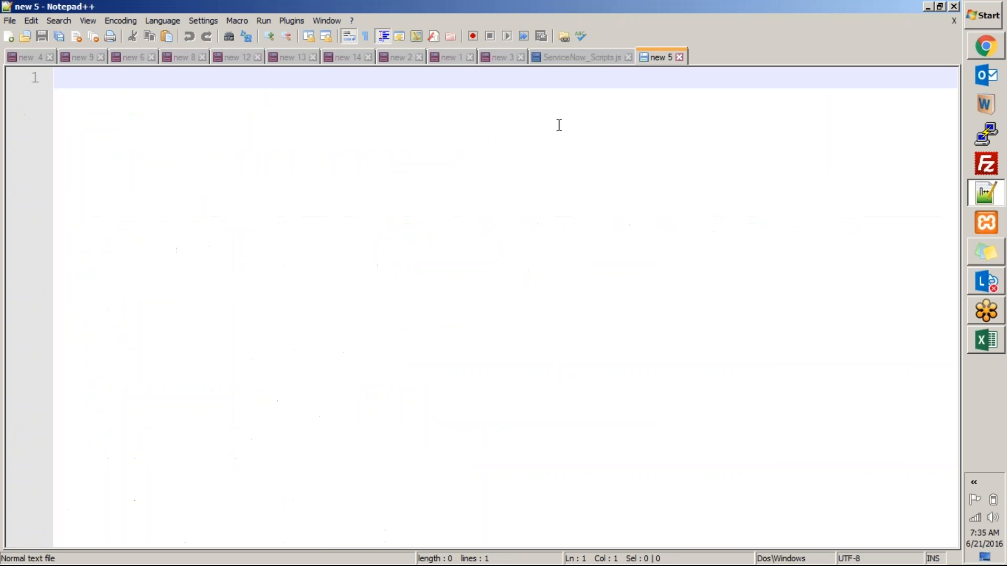
key(ctrl+v)
key(alt+Tab)
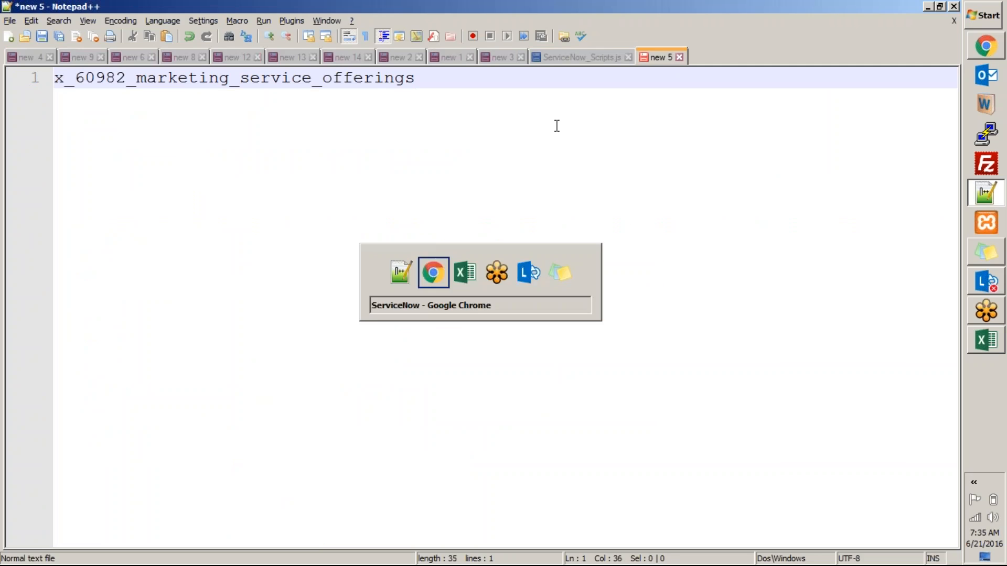
Change the table label to "Service Offering" and remove the final "s" from the table name noted in Notepad++.
click(514, 244)
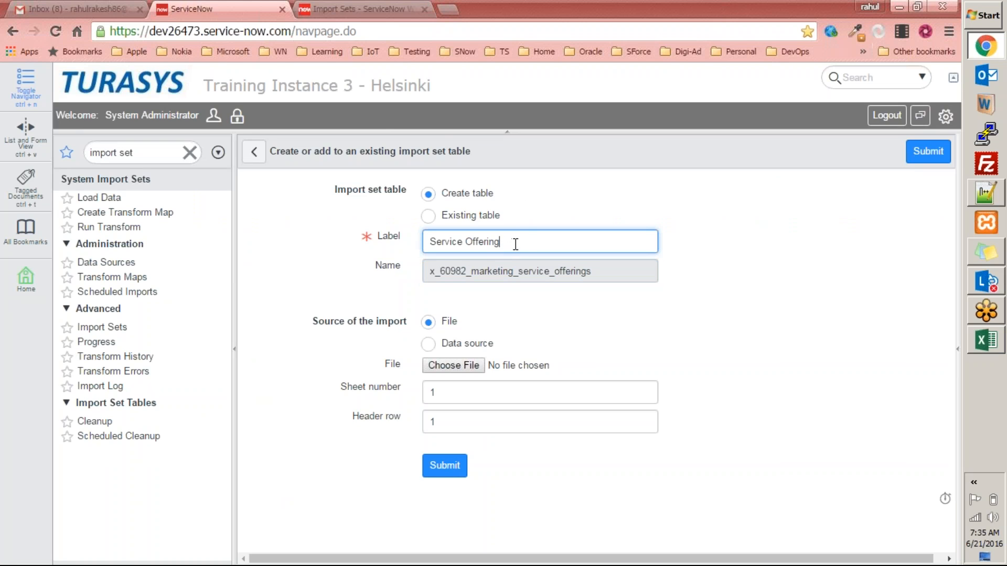
key(alt+Tab)
key(BackSpace)
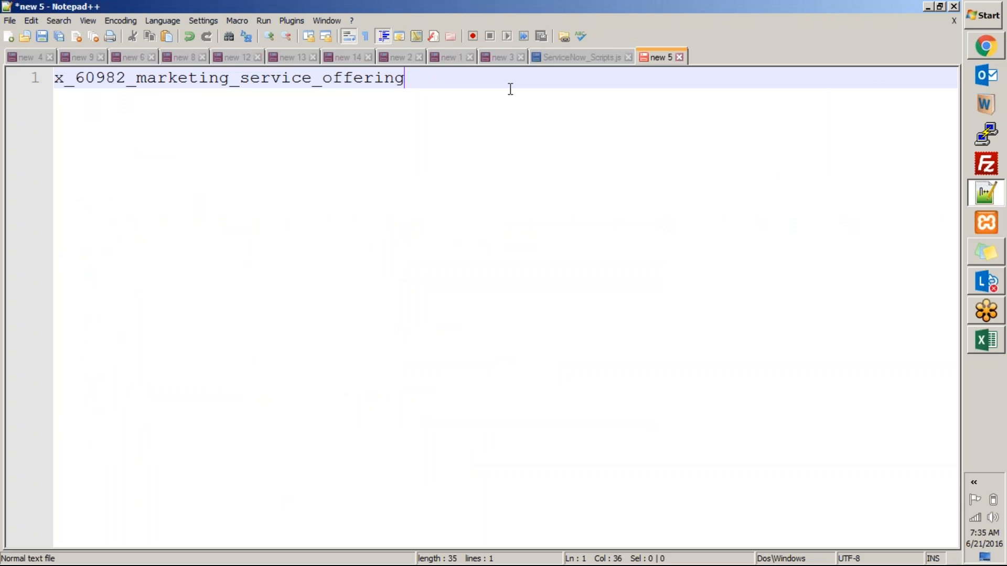
key(alt+Tab)
click(770, 267)
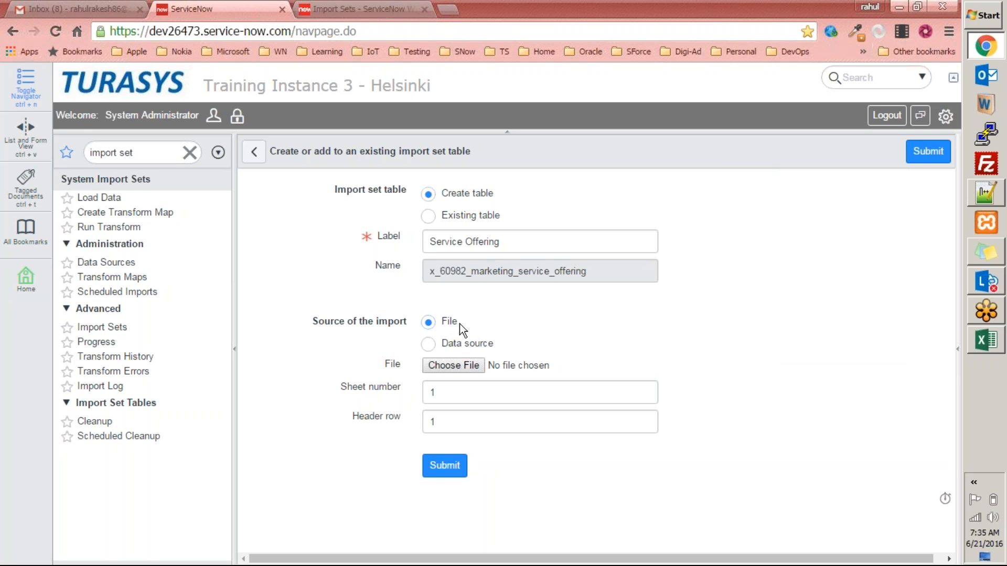
Look over the workbook in Excel, review the data sources offered for the import, and set the source back to File.
click(986, 341)
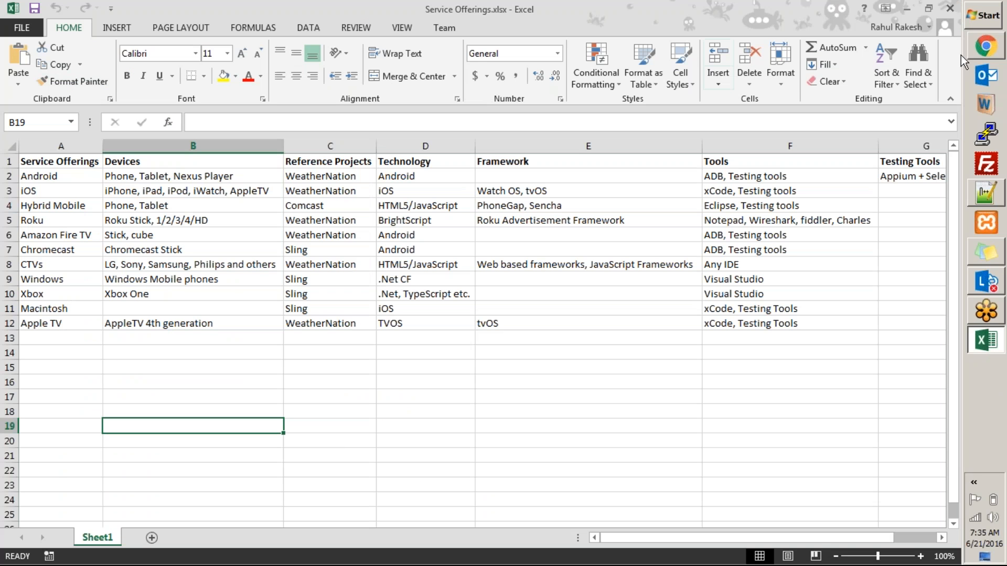
click(914, 9)
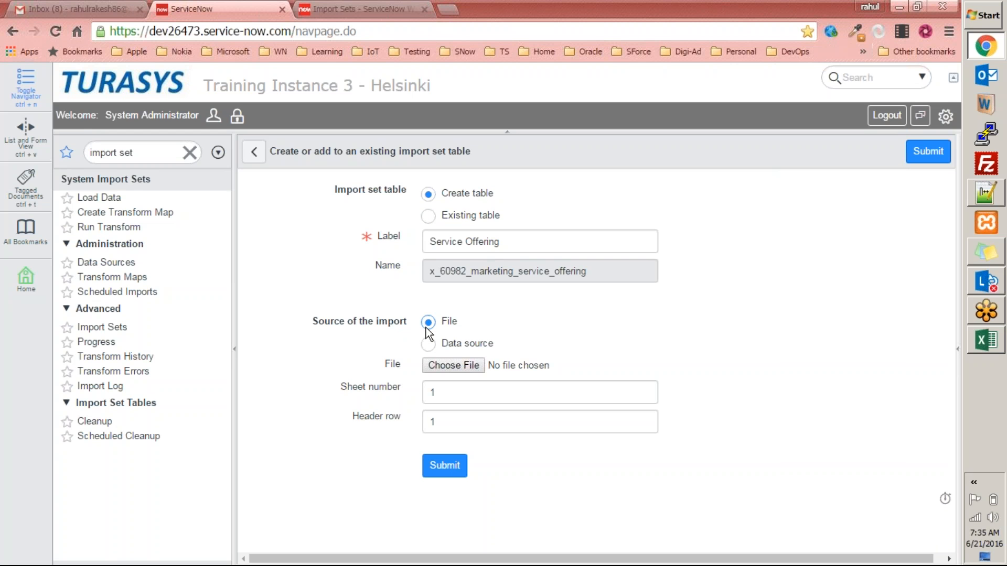
click(428, 345)
click(530, 374)
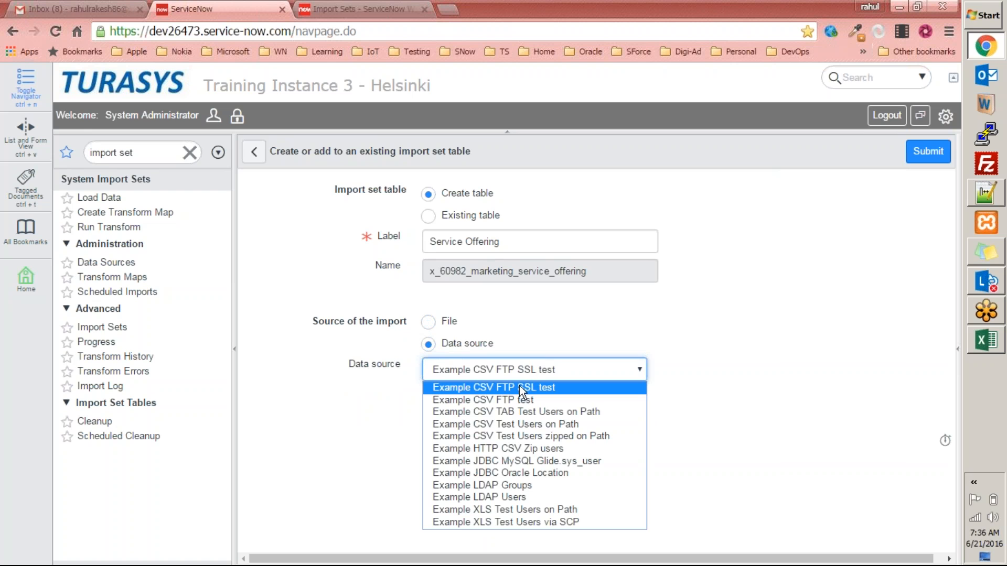
click(355, 384)
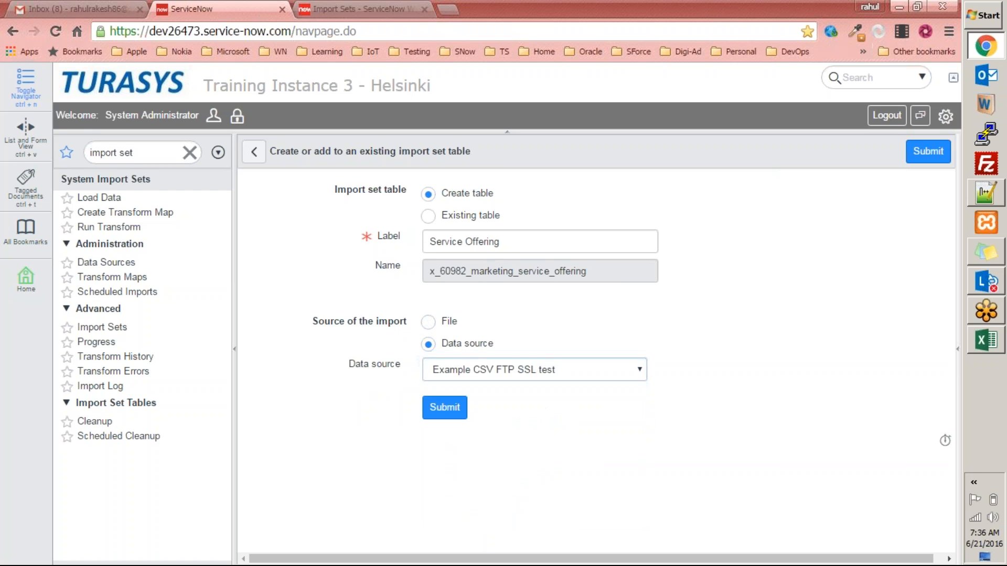
click(427, 322)
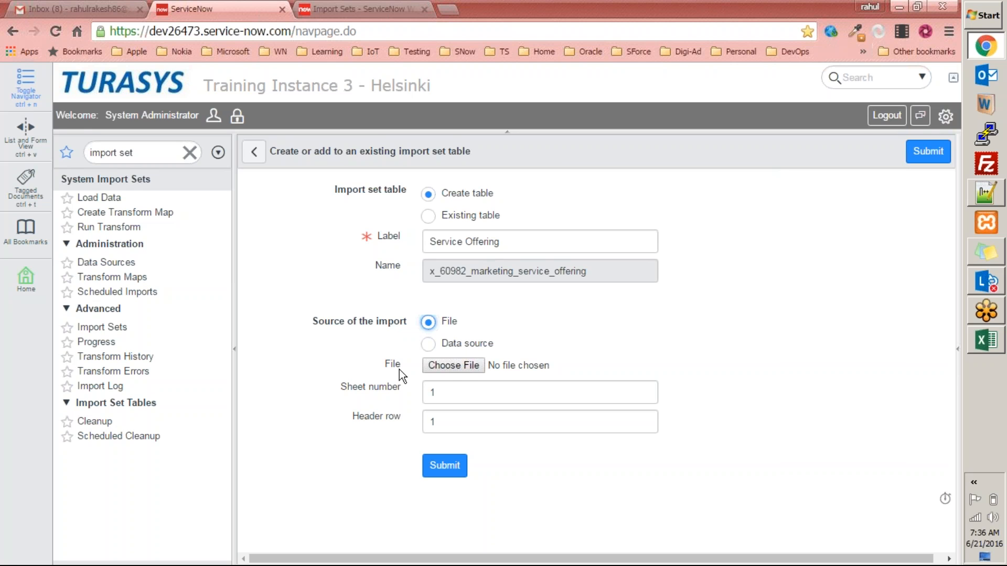
Choose Service Offerings.xlsx from the Desktop as the import file.
click(458, 367)
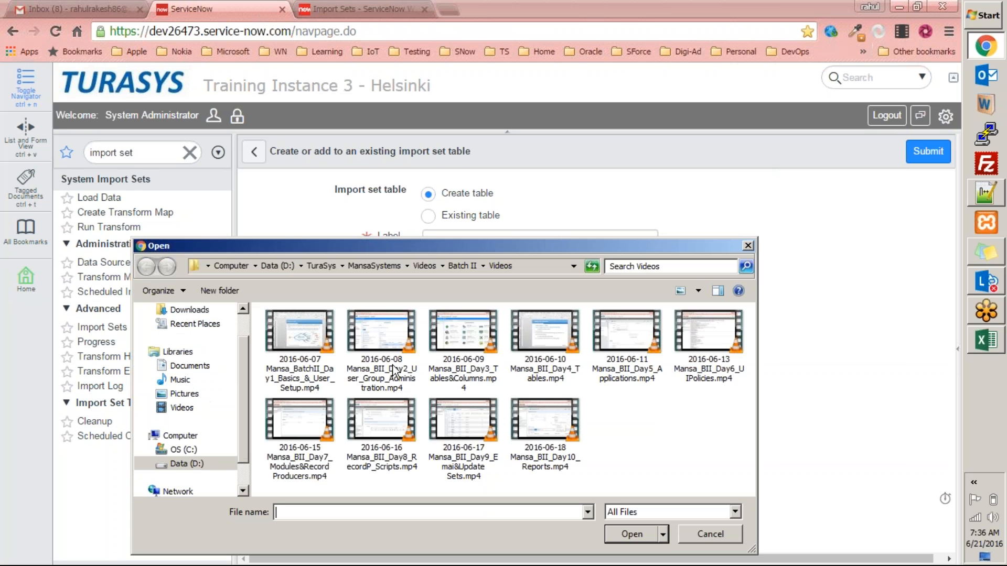
scroll(242, 368, up, 1)
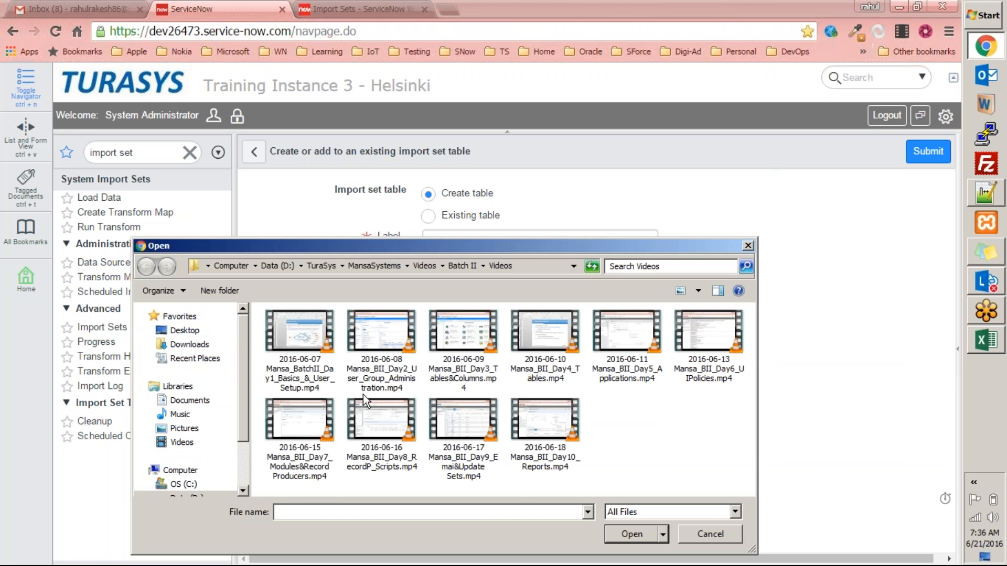
click(185, 330)
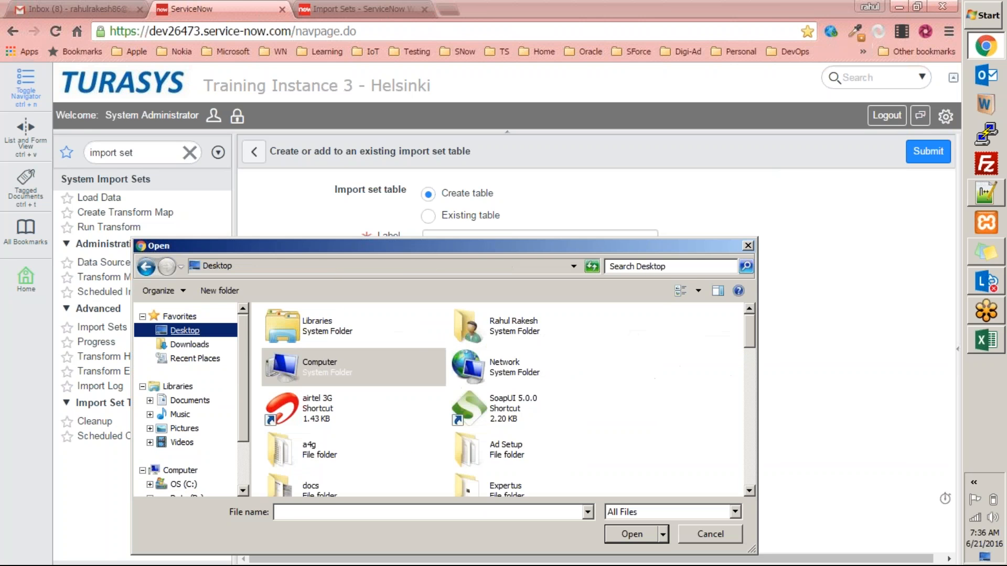
click(506, 365)
text(se)
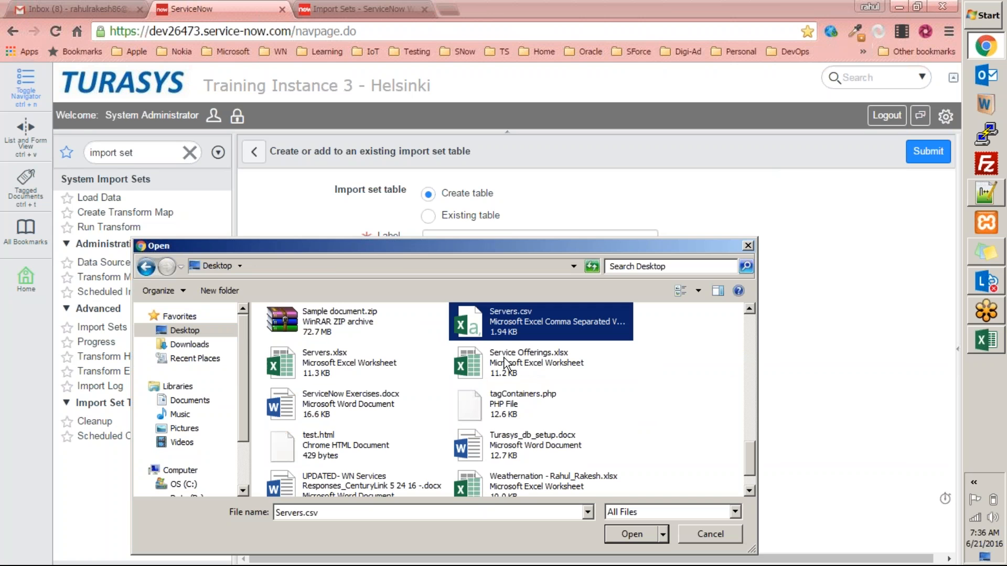
click(749, 490)
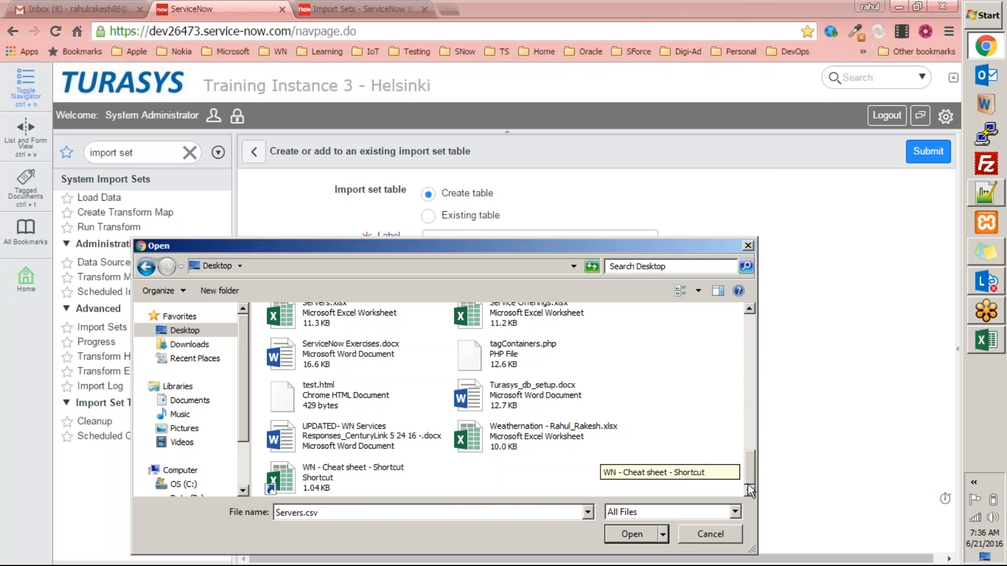
scroll(380, 342, up, 3)
scroll(379, 342, down, 1)
click(358, 338)
text(servi)
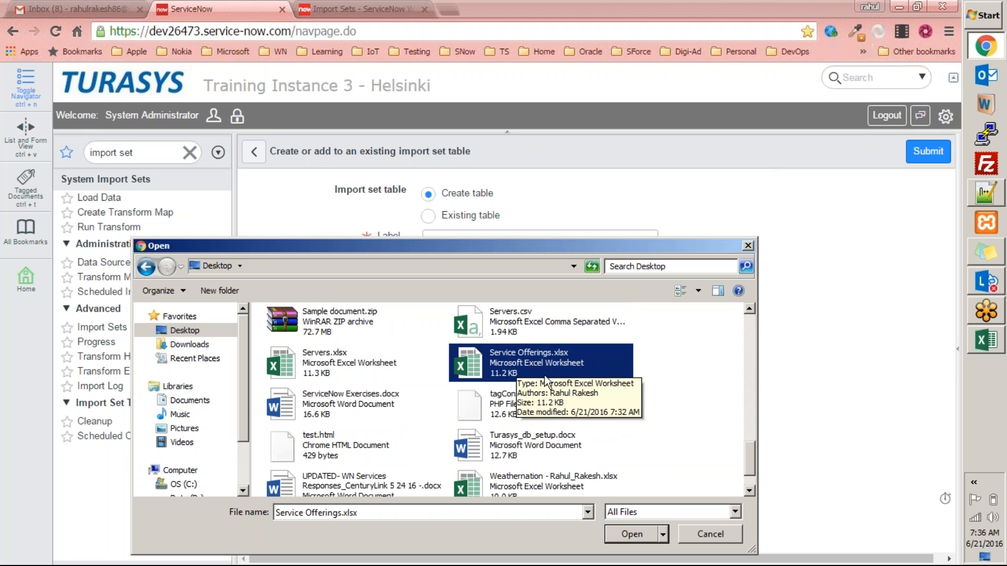
click(631, 533)
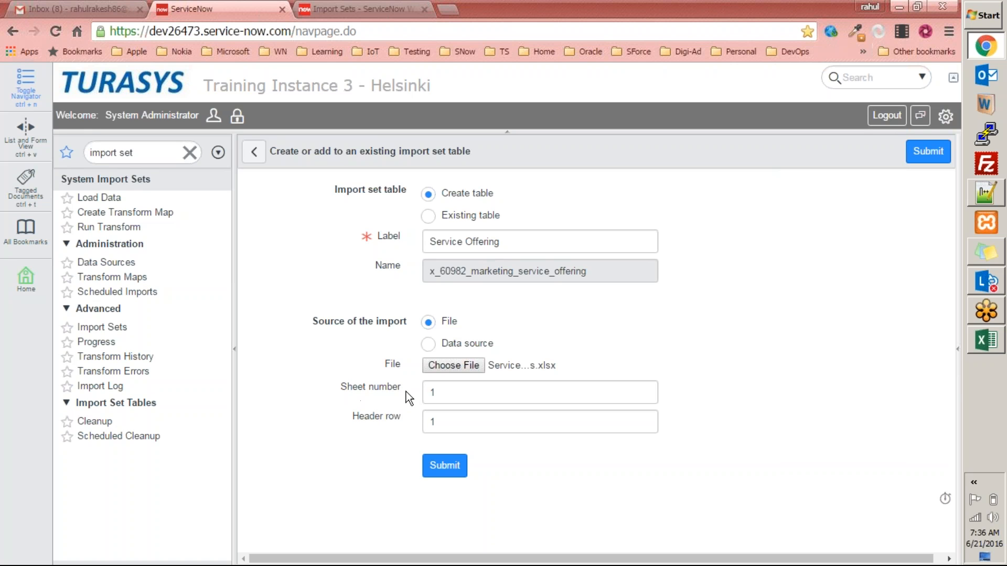
Copy Sheet1's A1:G12 data into a new Sheet2 at A1 and again at A13, and return to Sheet1.
click(979, 339)
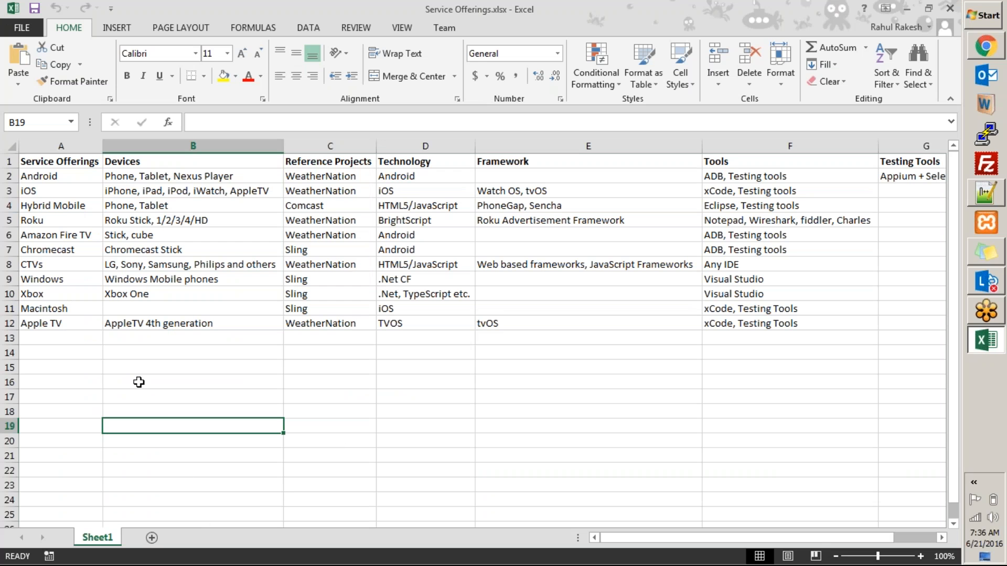
drag(30, 160, 677, 330)
key(ctrl+c)
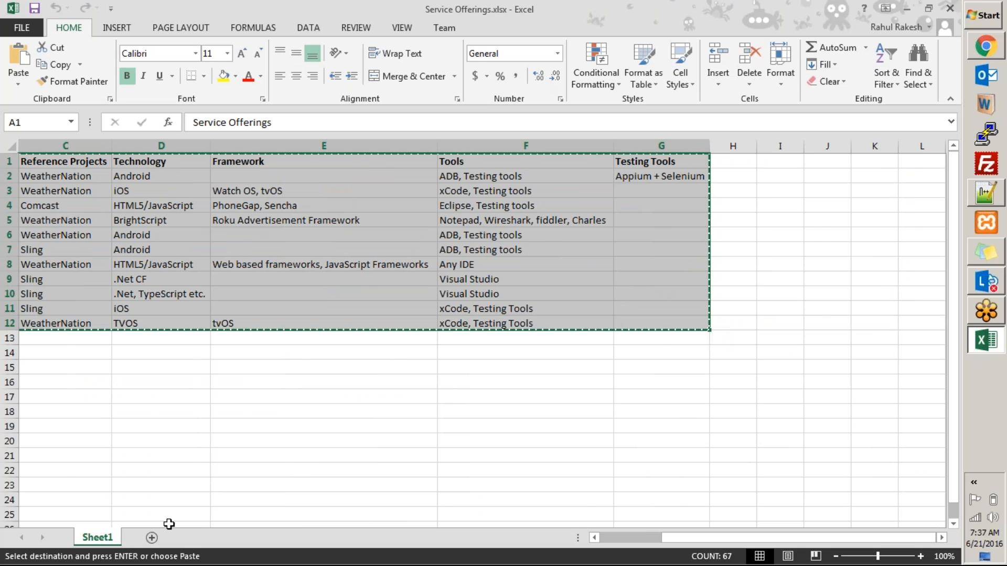
click(152, 537)
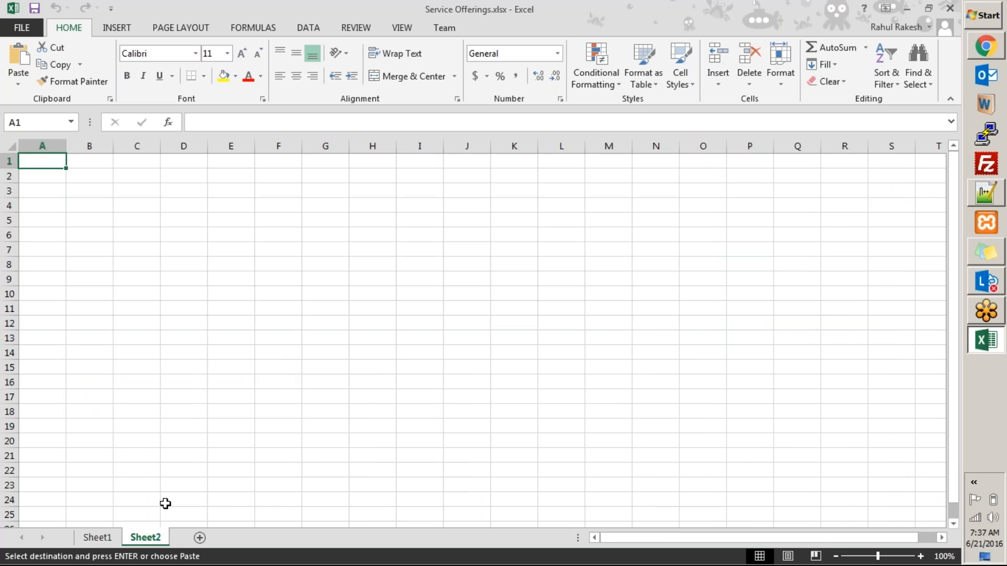
key(ctrl+v)
click(46, 338)
key(ctrl+v)
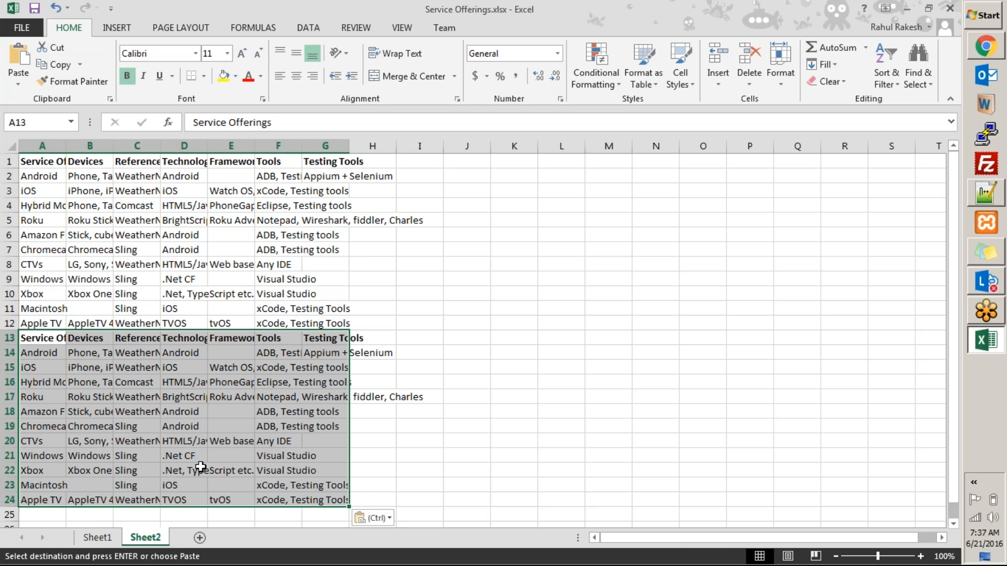
key(Escape)
click(97, 538)
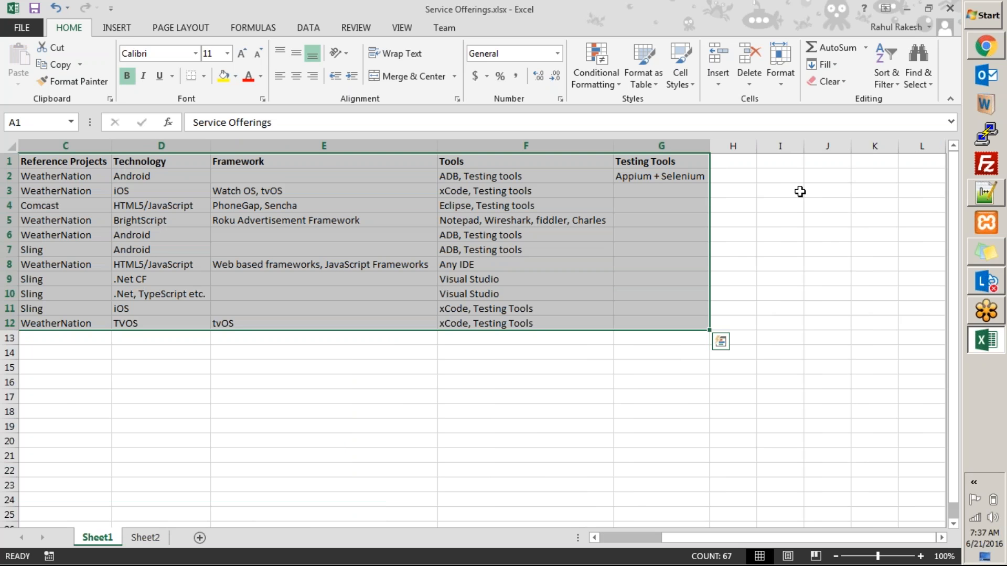
Compare the Load Data form's sheet number setting with Sheet1 and Sheet2 in the workbook.
key(alt+Tab)
key(alt+Tab)
click(247, 426)
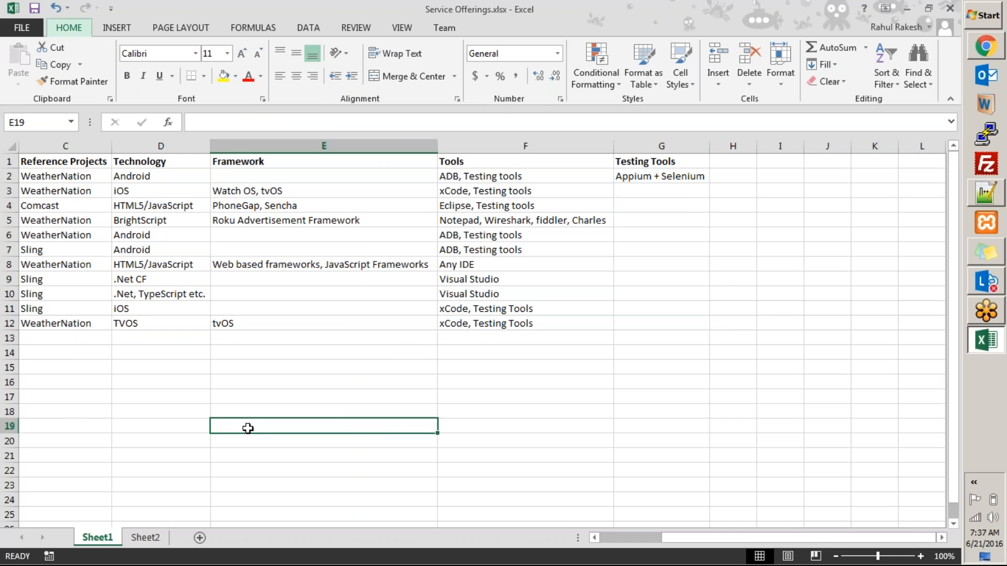
key(alt+Tab)
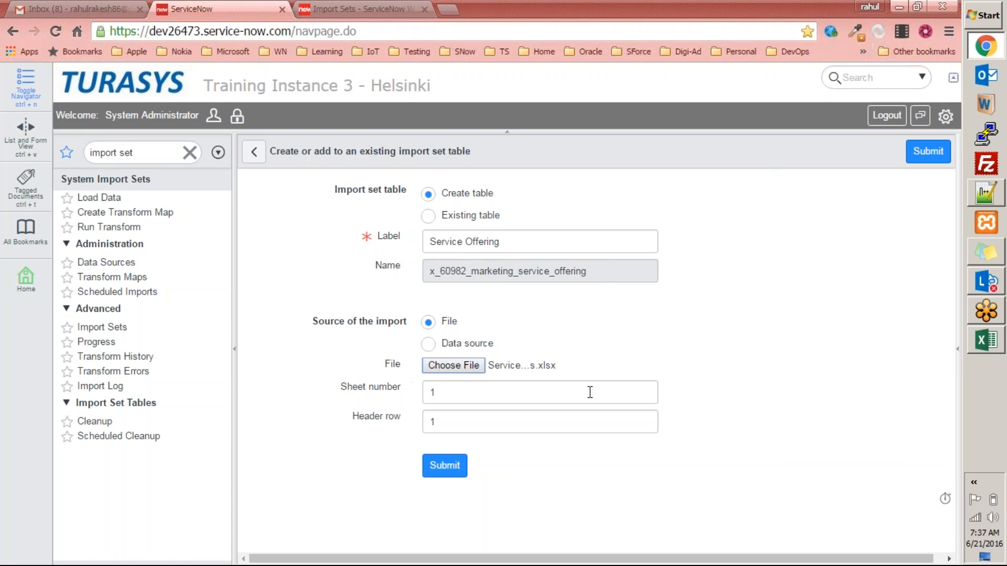
key(alt+Tab)
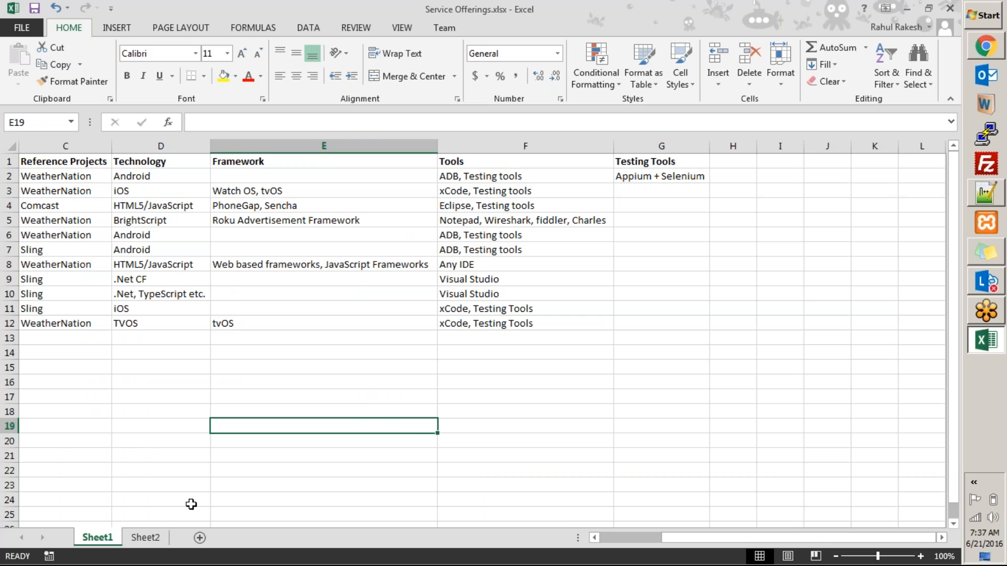
click(145, 538)
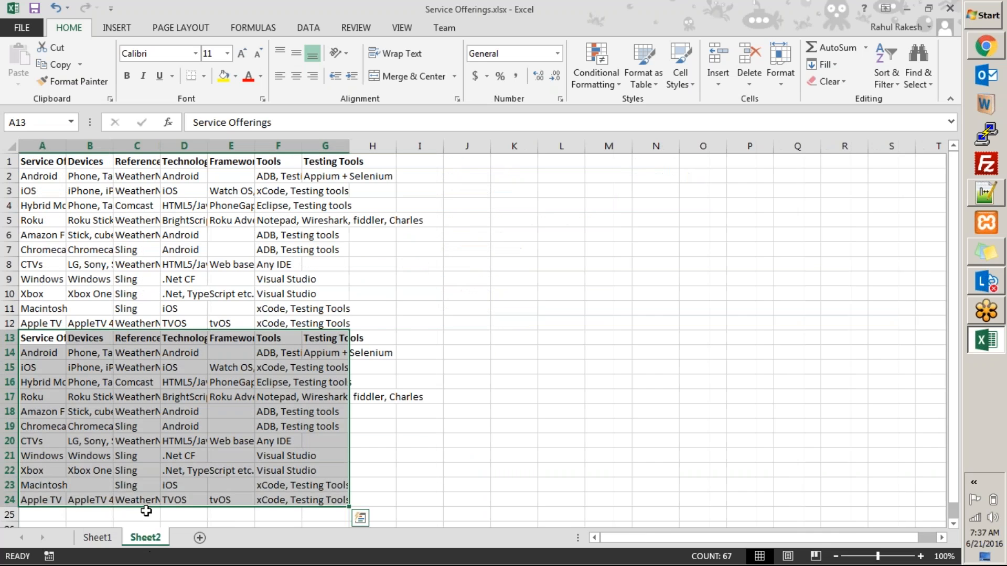
click(97, 538)
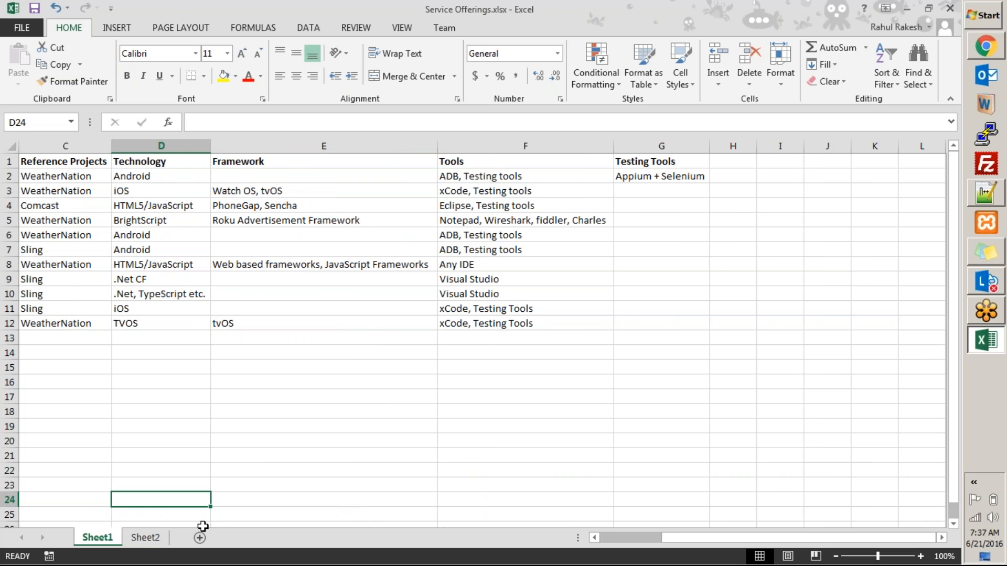
Compare the data on Sheet1 and Sheet2 in Excel, and check which sheet number the ServiceNow import form uses.
click(144, 538)
click(100, 538)
click(149, 538)
click(88, 539)
click(145, 538)
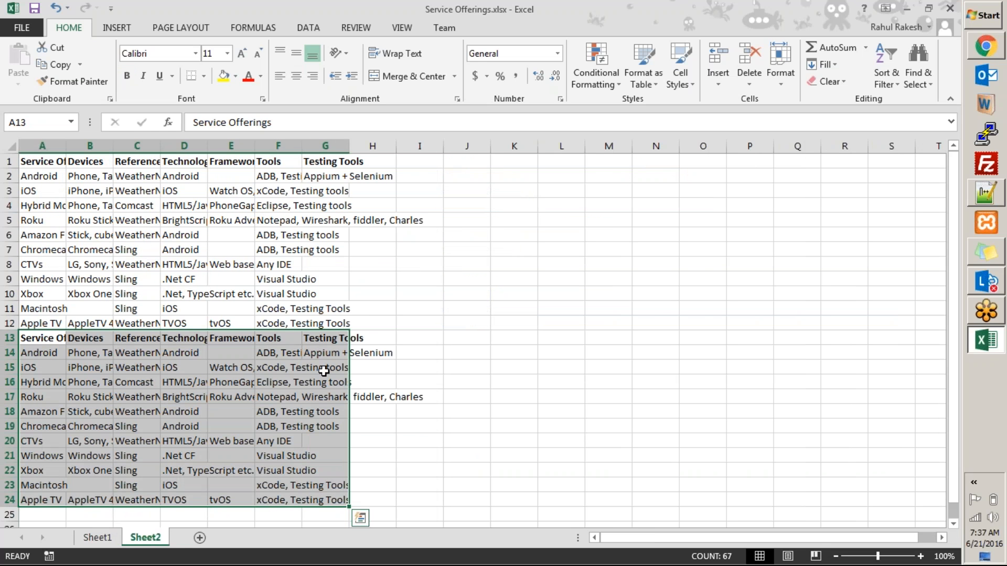
click(109, 545)
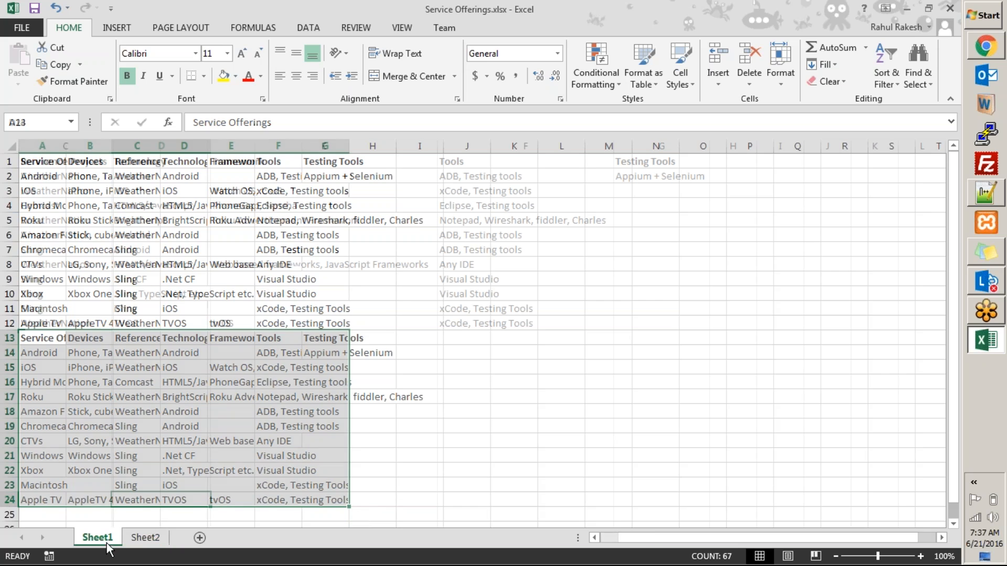
click(38, 323)
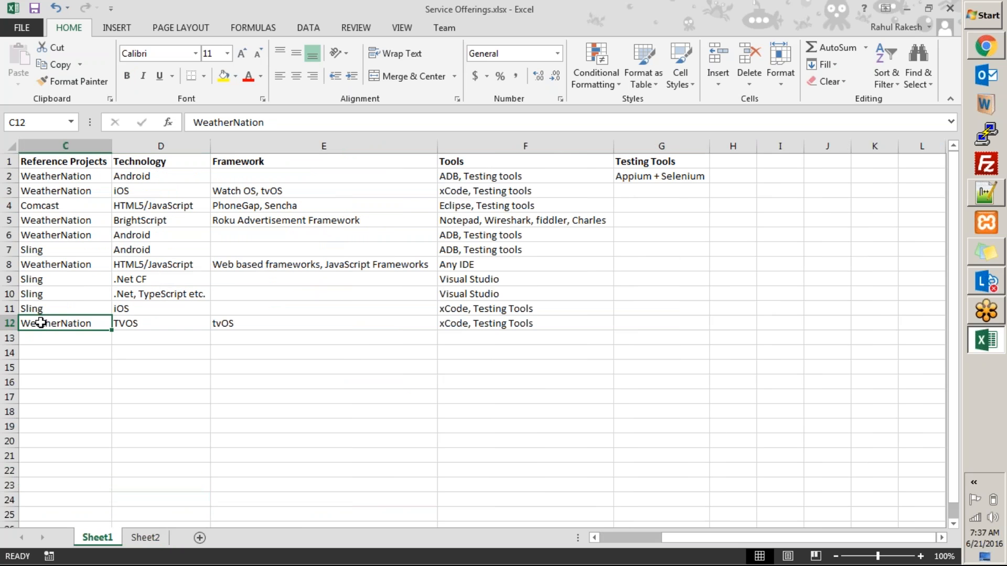
drag(22, 176, 681, 334)
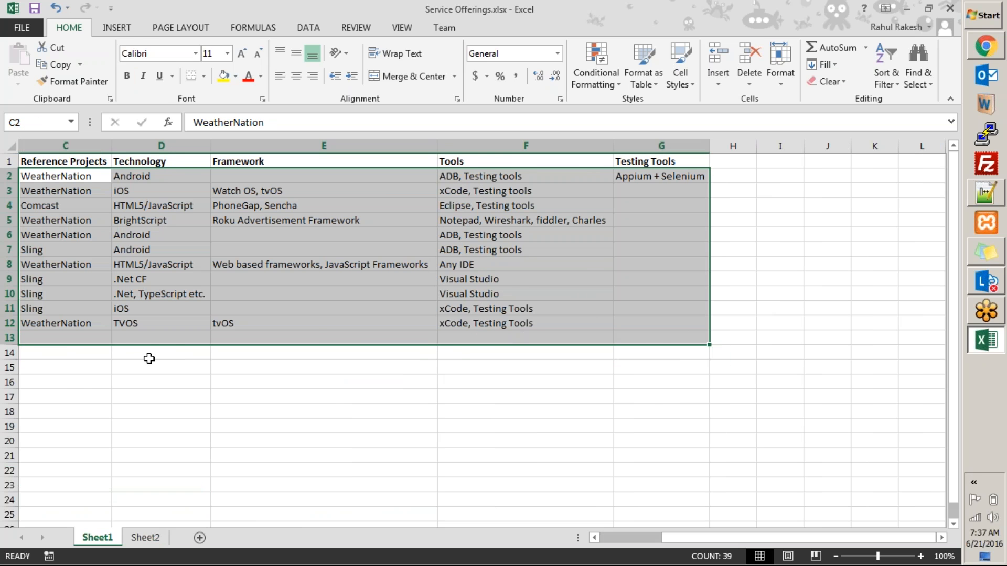
key(alt+Tab)
double_click(472, 390)
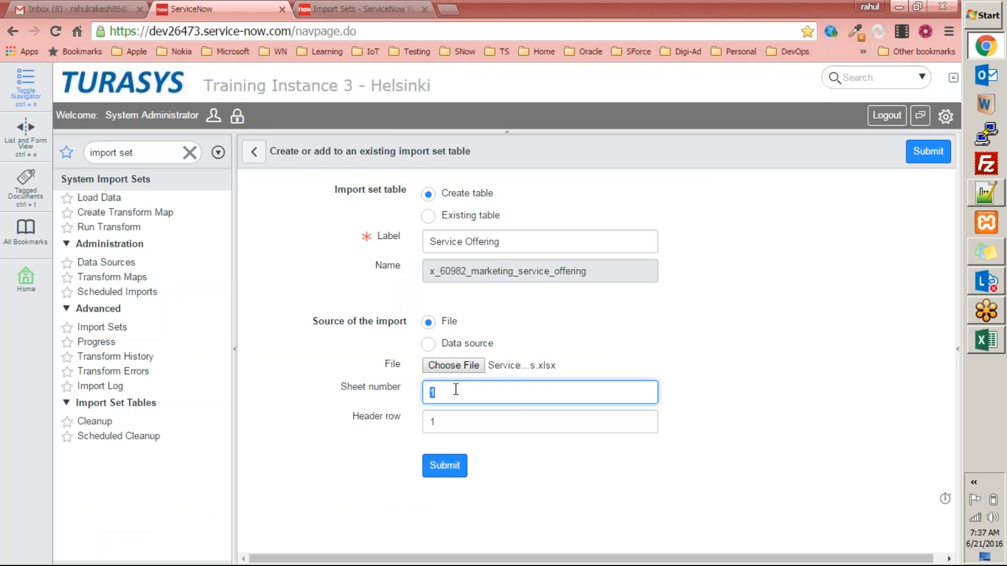
Compare the import form's header row setting with the column headings in row 1 of Sheet1 in Excel.
click(373, 419)
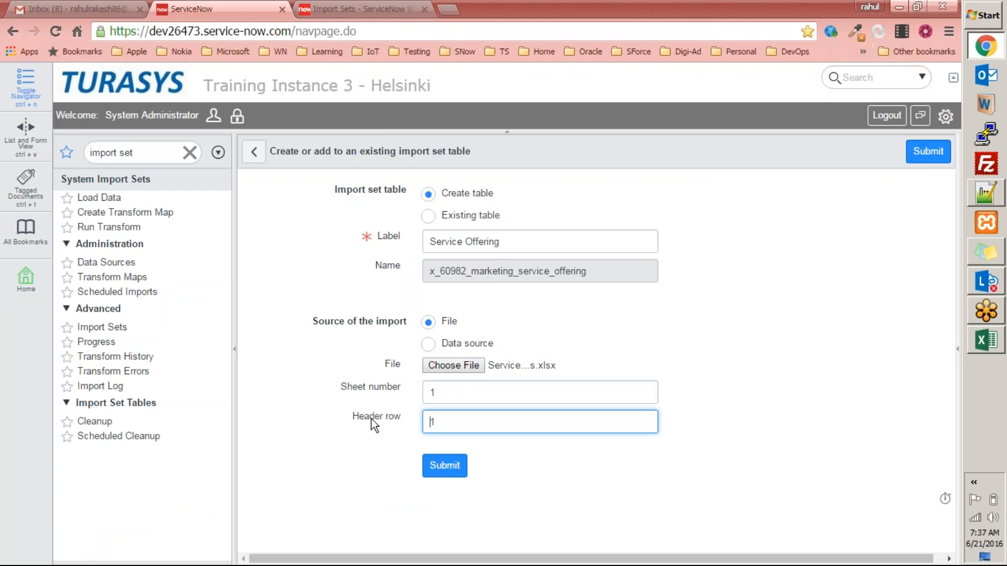
double_click(443, 422)
key(alt+Tab)
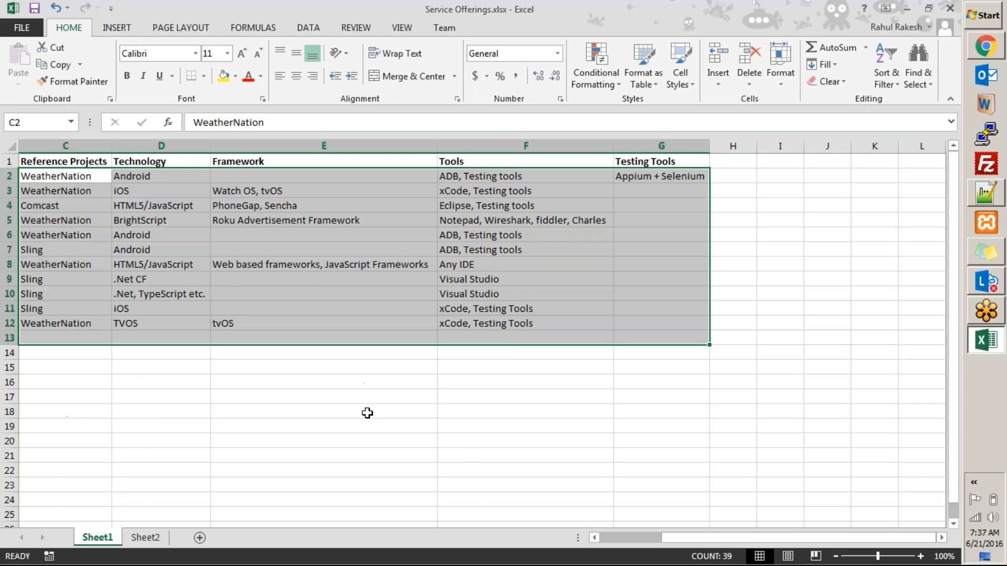
click(229, 413)
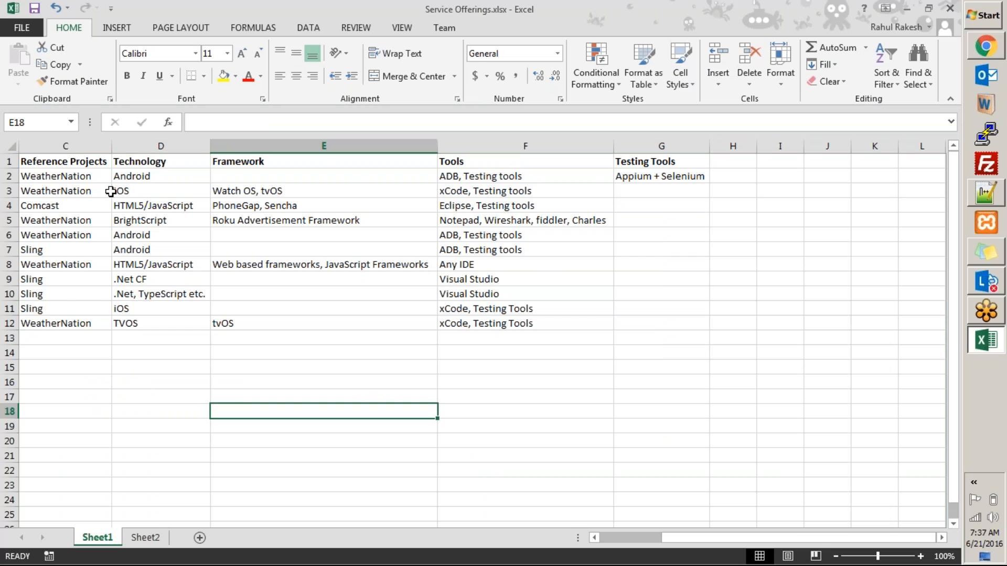
click(593, 538)
click(594, 538)
drag(46, 161, 895, 163)
key(alt+Tab)
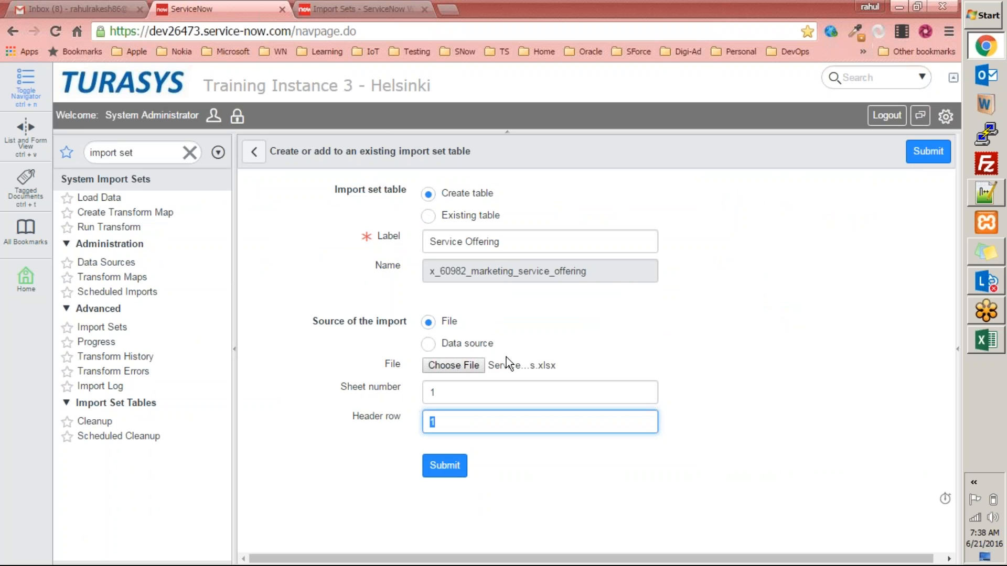
key(alt+Tab)
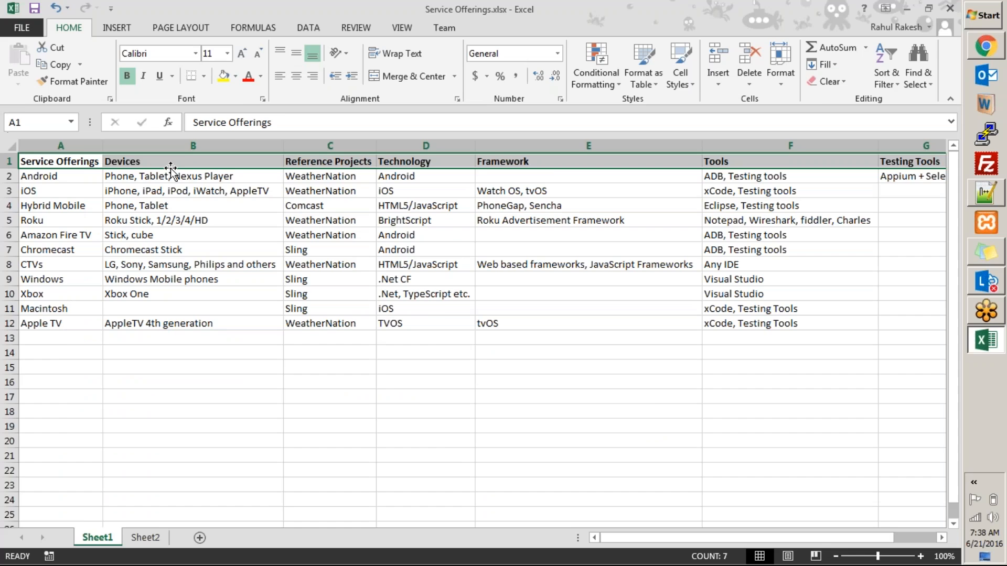
key(alt+Tab)
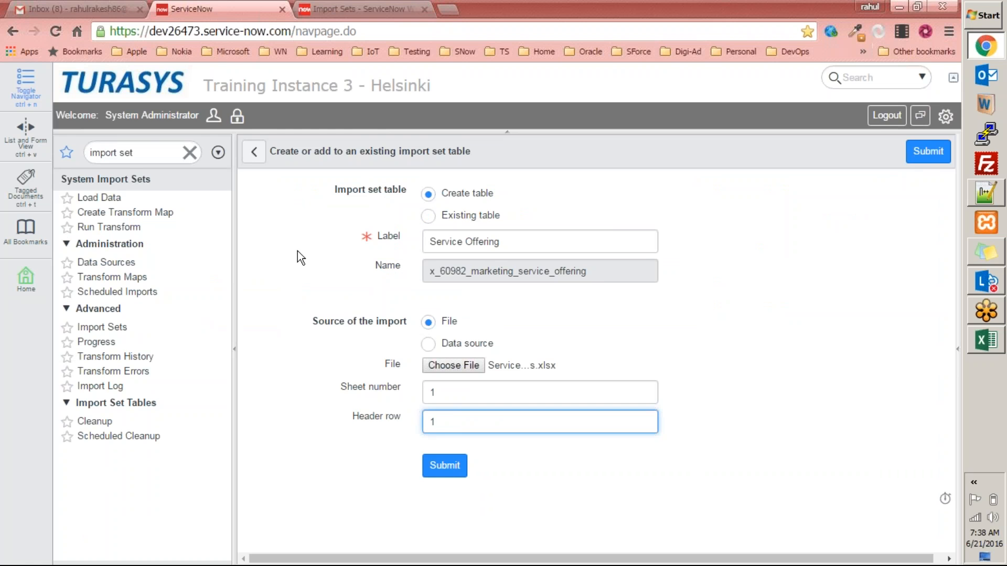
key(alt+Tab)
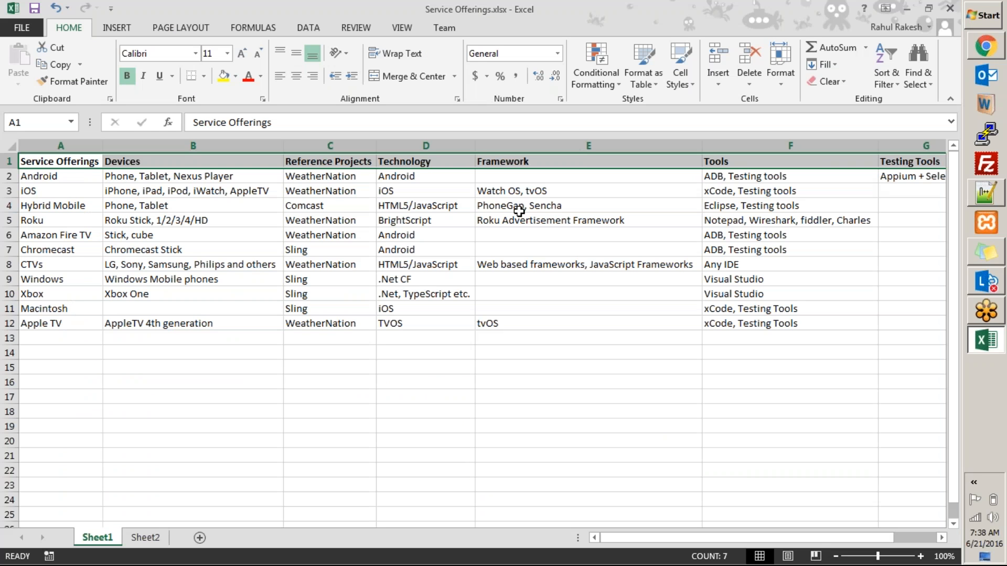
click(32, 161)
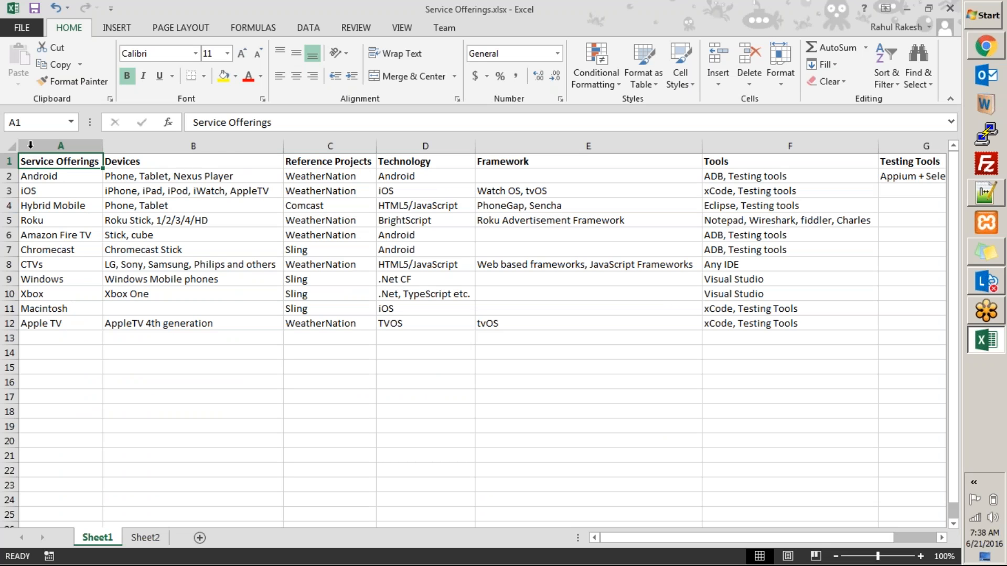
Submit the import from the ServiceNow form and review the progress message and the name of the new table.
key(alt+Tab)
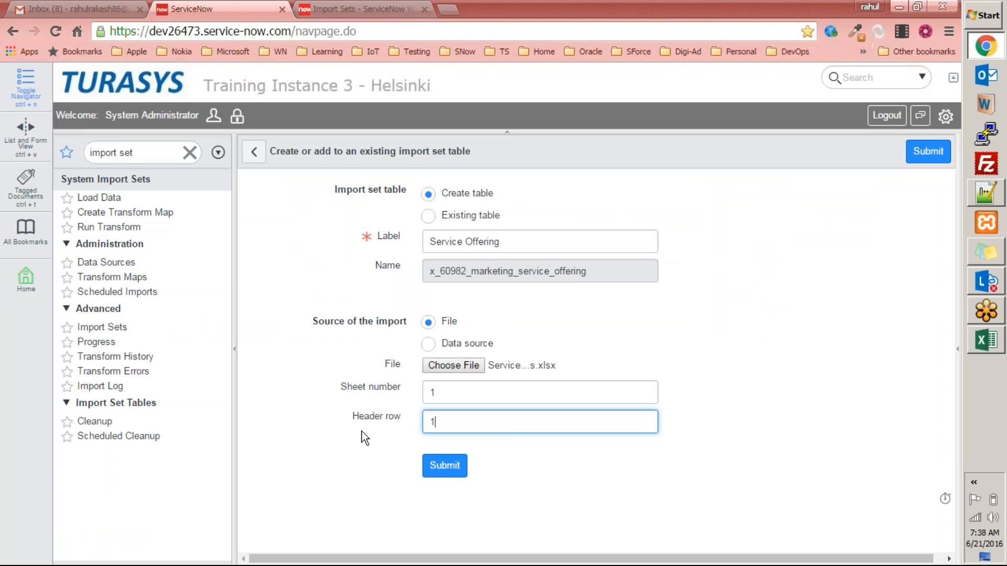
click(442, 468)
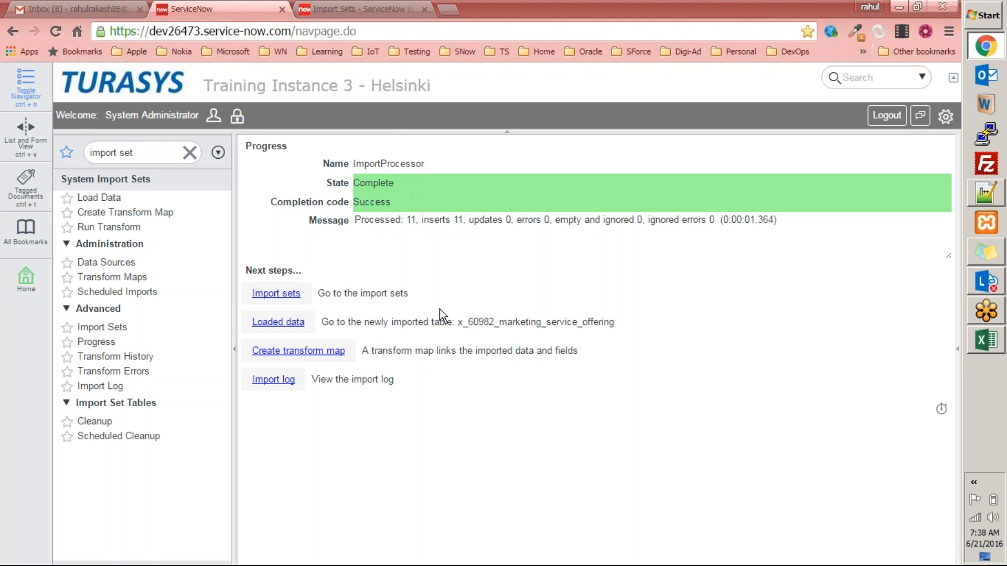
double_click(612, 322)
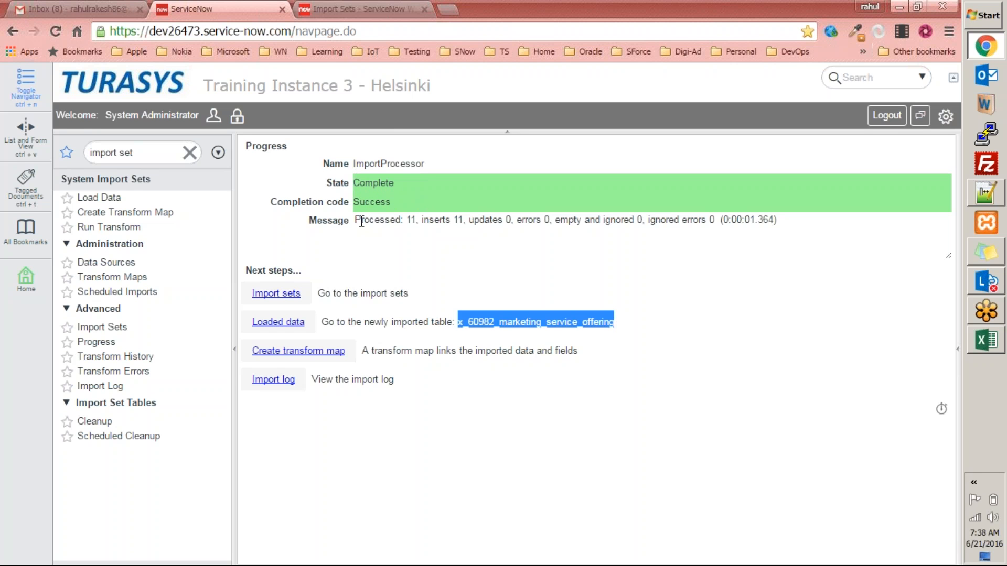
drag(358, 223, 556, 225)
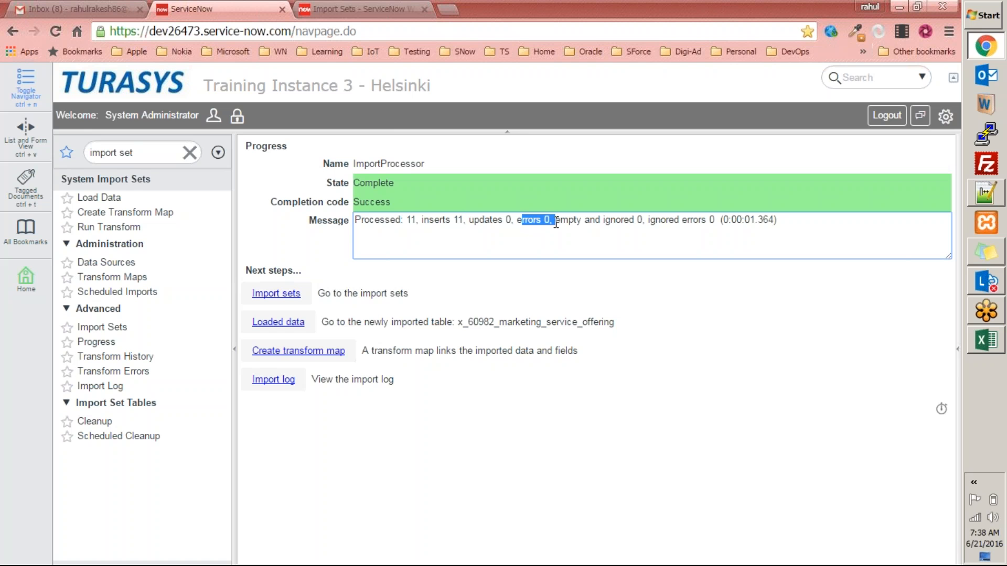
click(575, 223)
drag(770, 225, 328, 212)
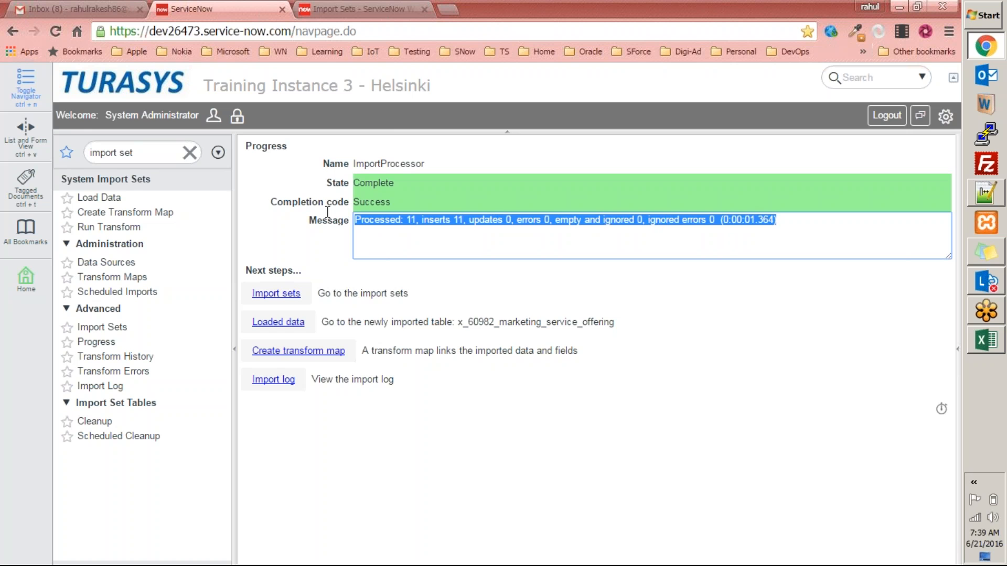
click(519, 297)
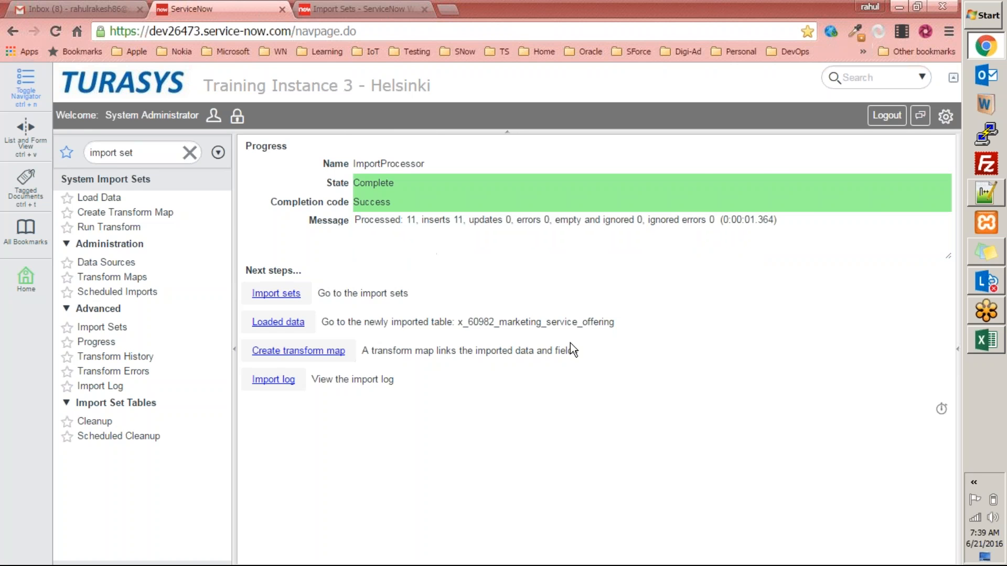
Check the source rows in A2:B12 of Sheet1 in Excel against the import progress message in ServiceNow.
key(alt+Tab)
click(128, 394)
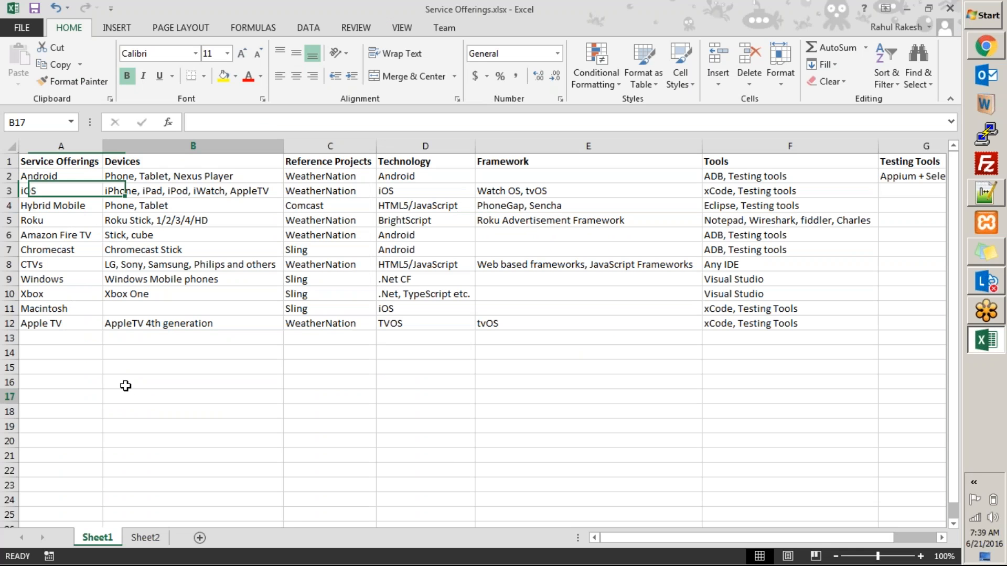
drag(27, 179, 116, 323)
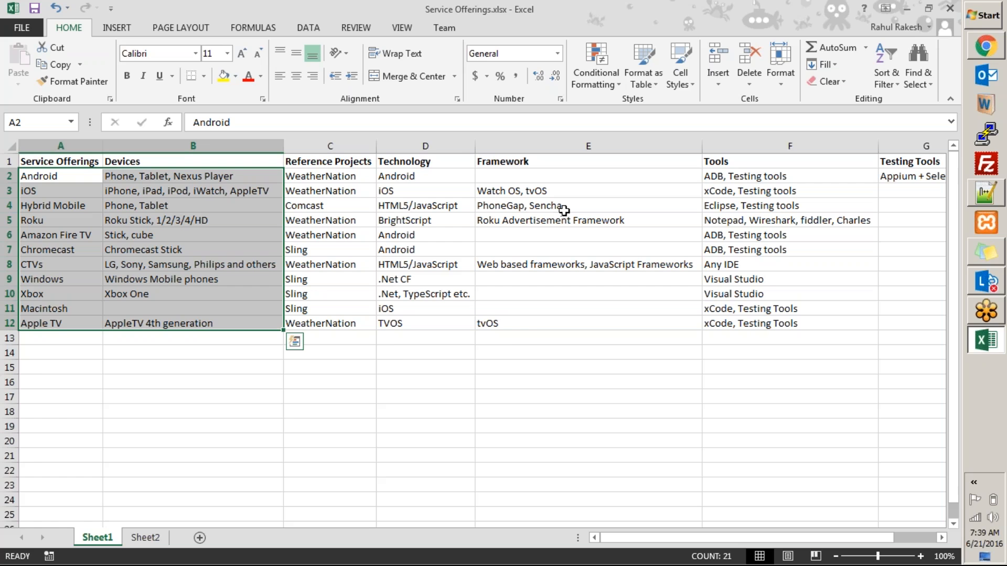
key(alt+Tab)
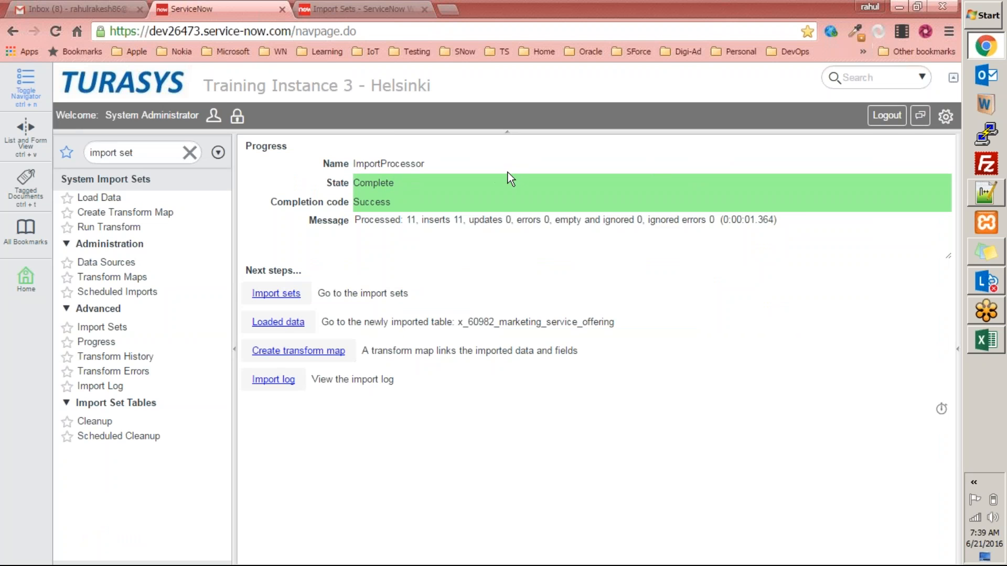
Open the loaded data of the new import set table and review the columns available for its list.
click(285, 322)
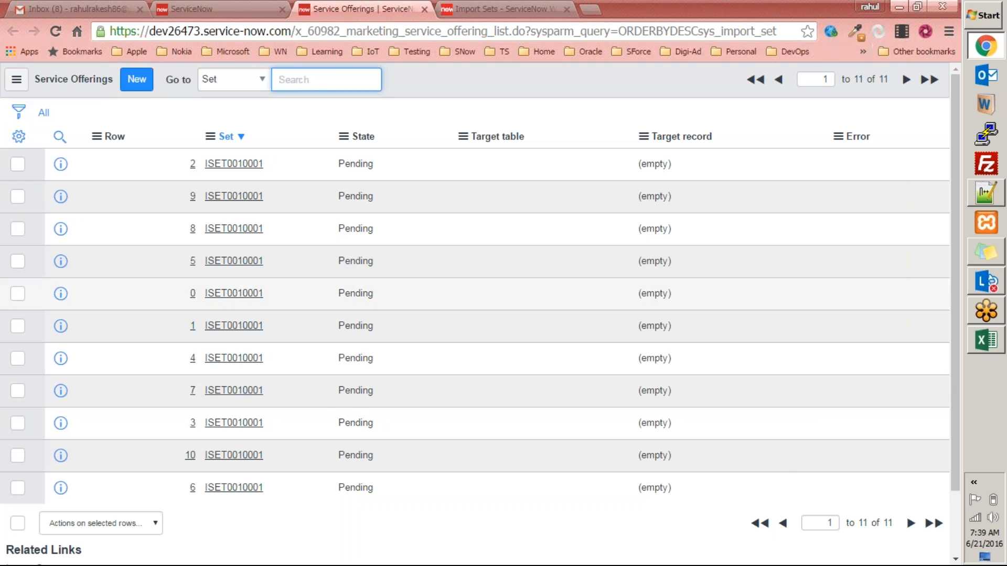
click(18, 138)
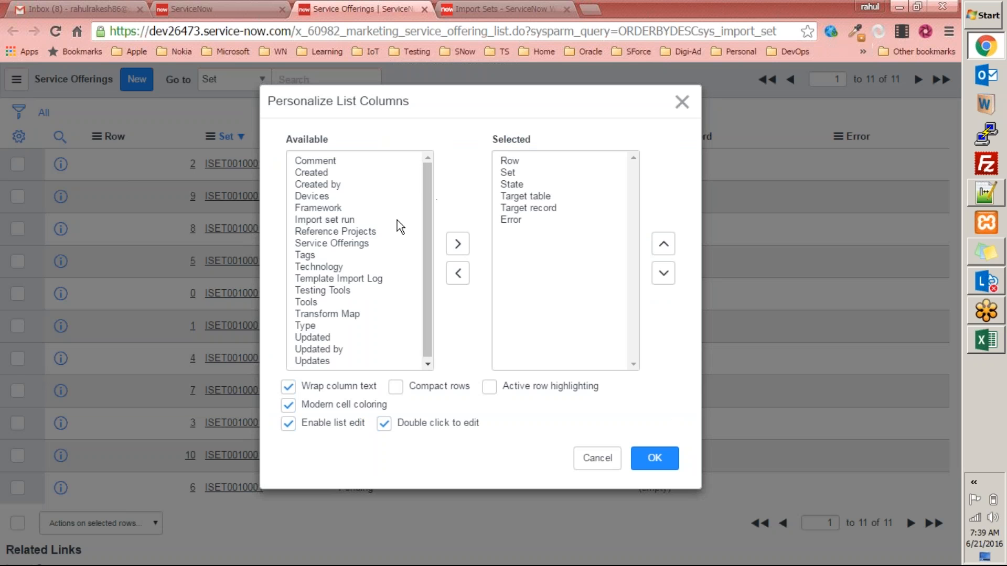
click(428, 195)
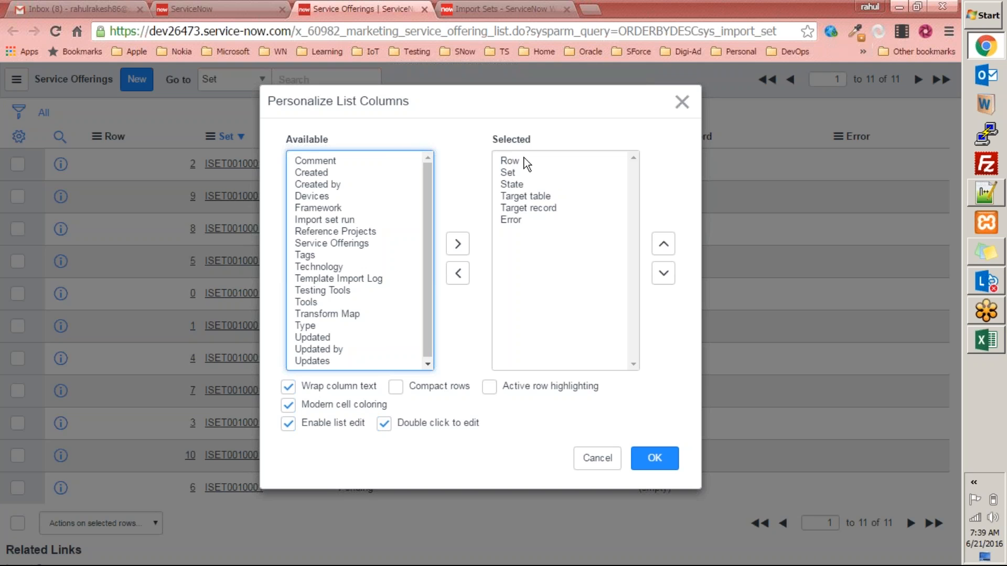
click(682, 102)
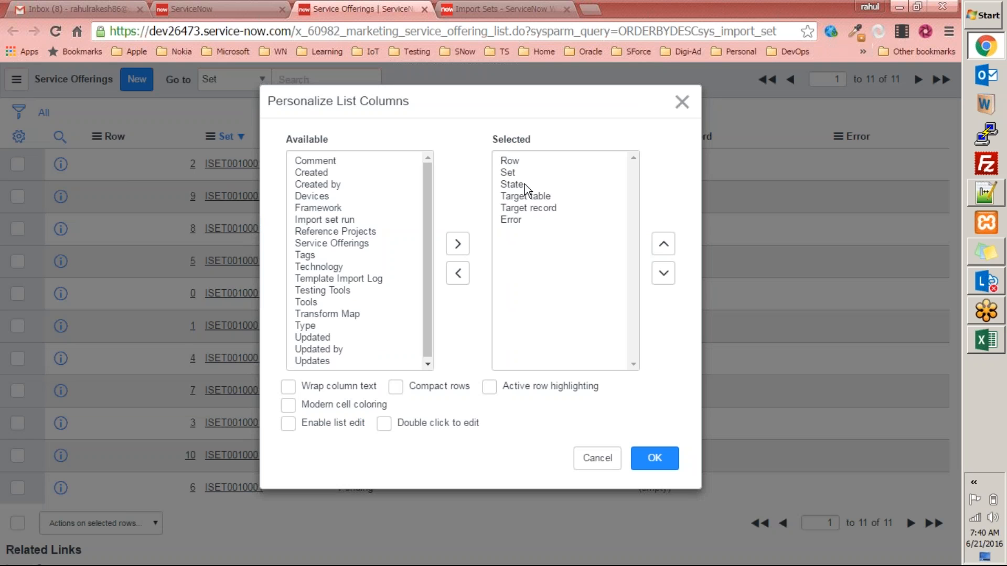
Remove State, Target table, Target record and Error from the selected columns of the Service Offerings list.
click(517, 184)
double_click(518, 184)
double_click(527, 185)
double_click(527, 186)
double_click(518, 184)
Add Service Offerings, Devices, Framework, Technology, Testing Tools and Tools to the selected list columns and apply the layout.
drag(428, 230, 429, 185)
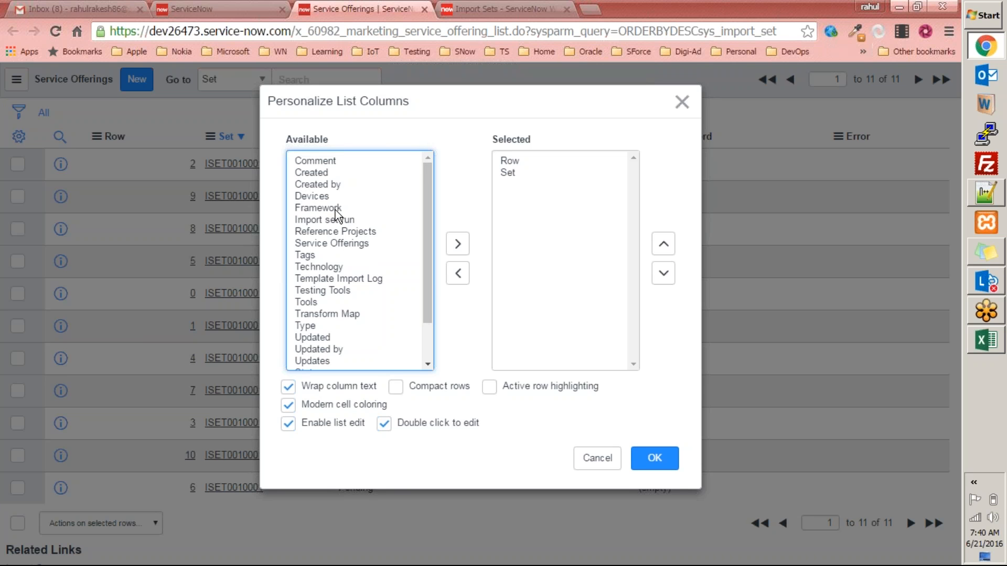
double_click(336, 243)
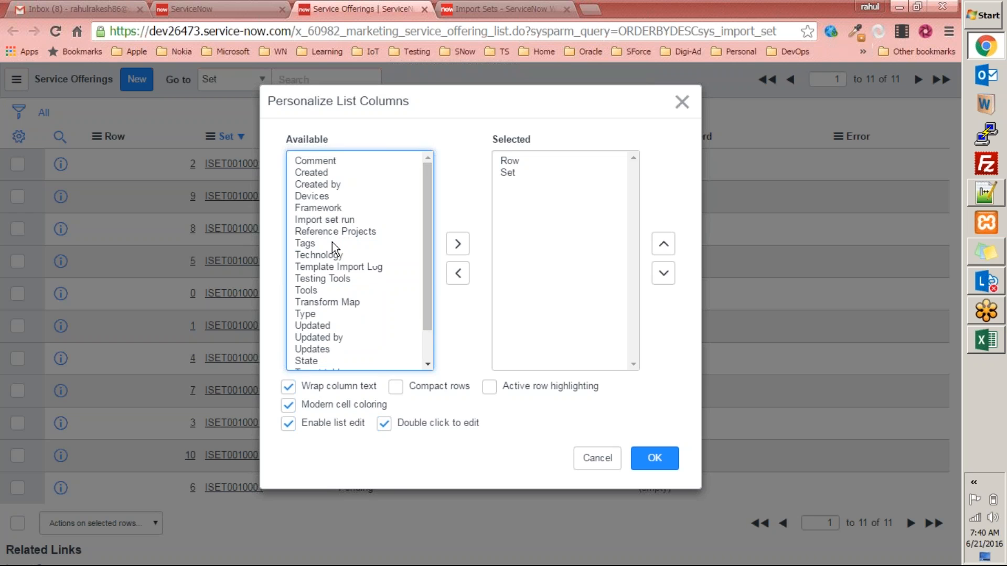
double_click(318, 196)
double_click(329, 198)
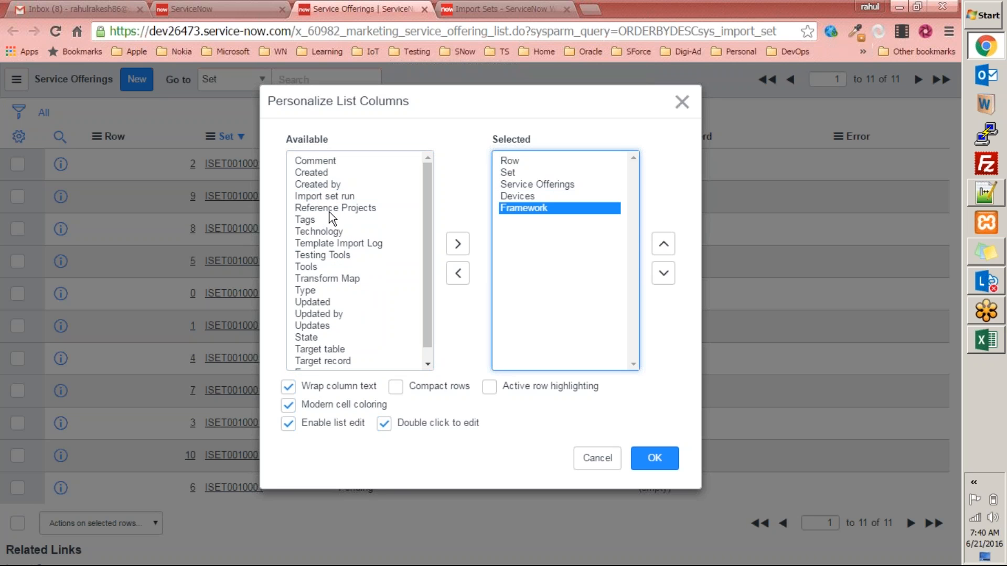
double_click(327, 232)
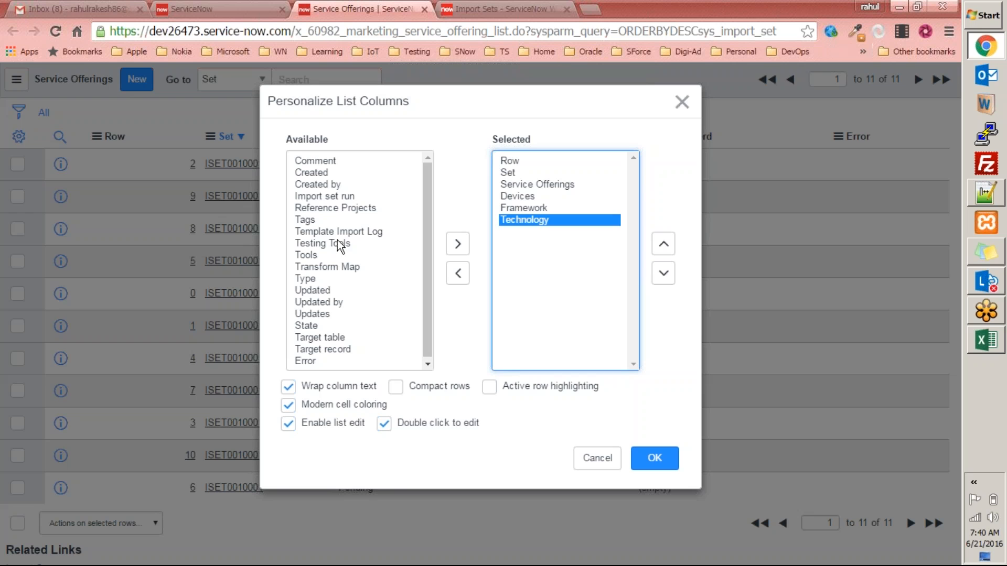
double_click(329, 244)
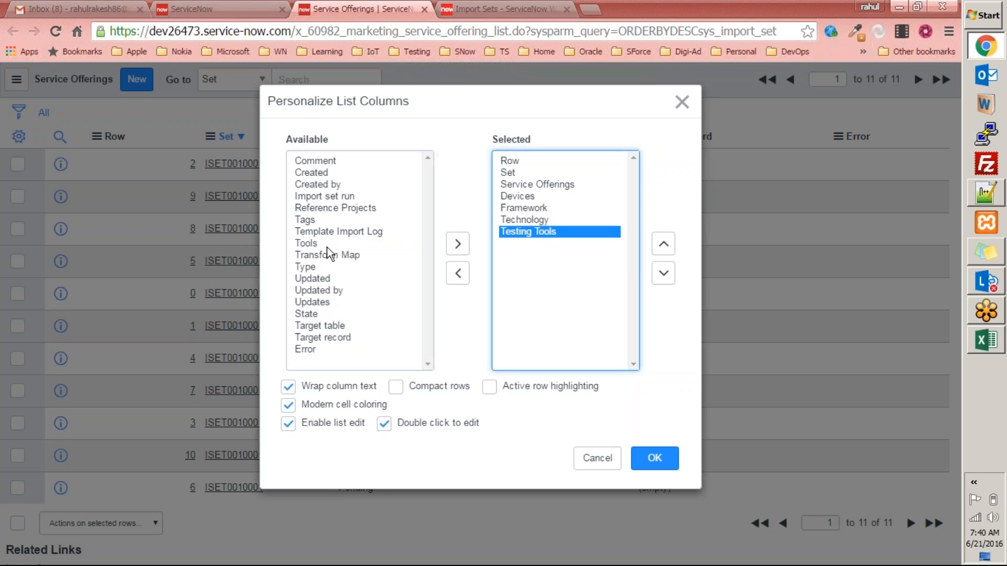
double_click(309, 245)
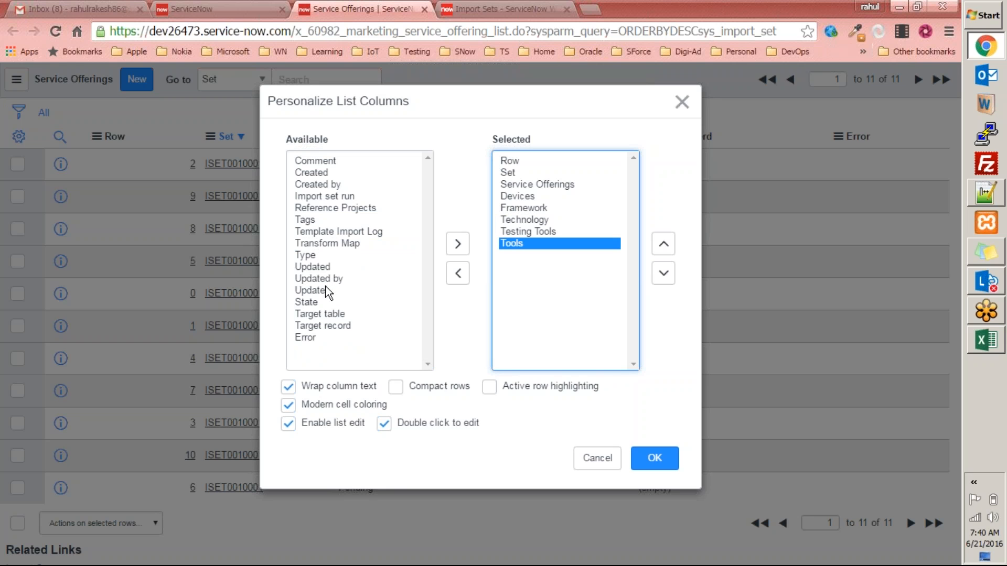
click(662, 464)
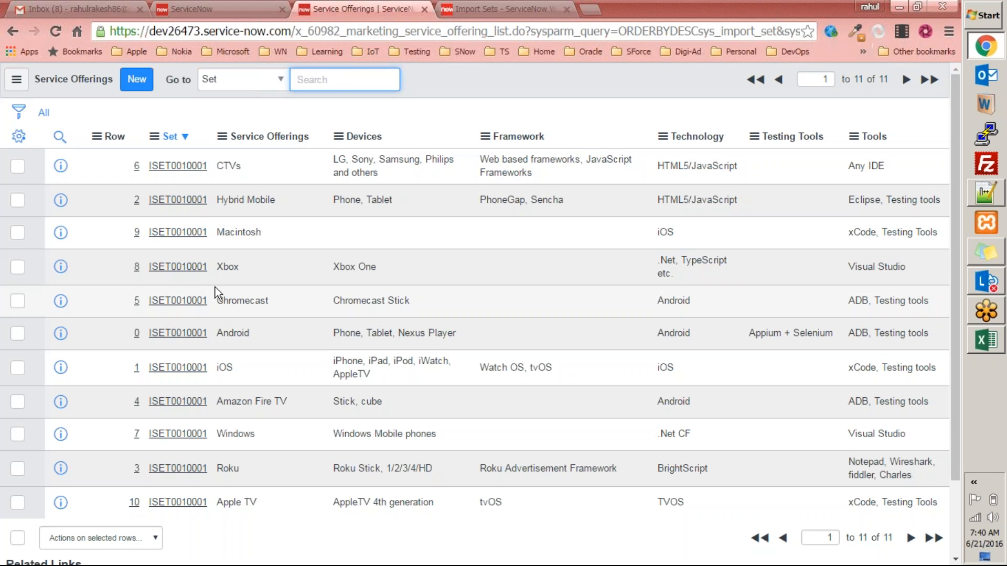
Compare the service offerings in Excel's Sheet1, including the CTVs row and its devices, with the loaded list in ServiceNow.
key(alt+Tab)
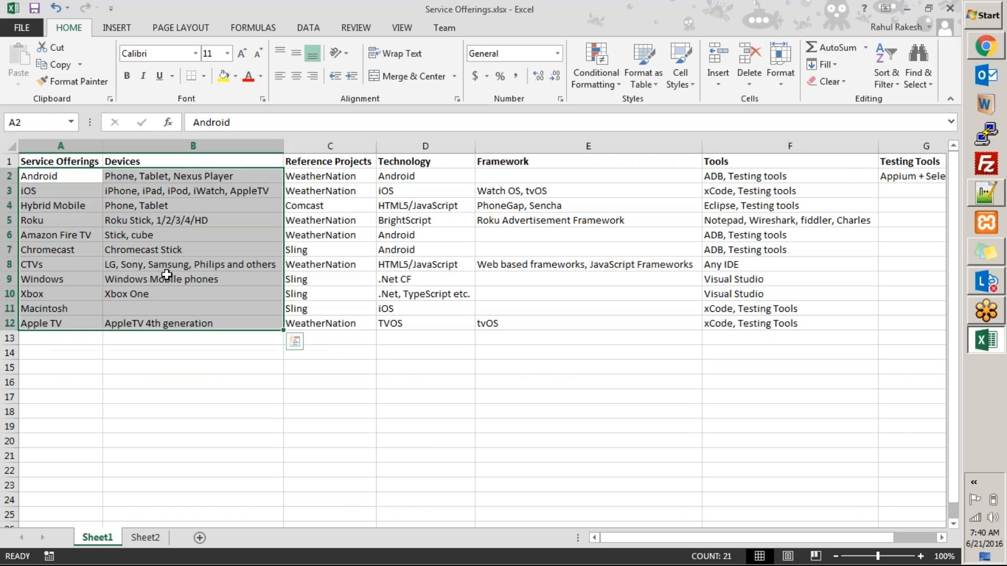
click(97, 354)
click(33, 324)
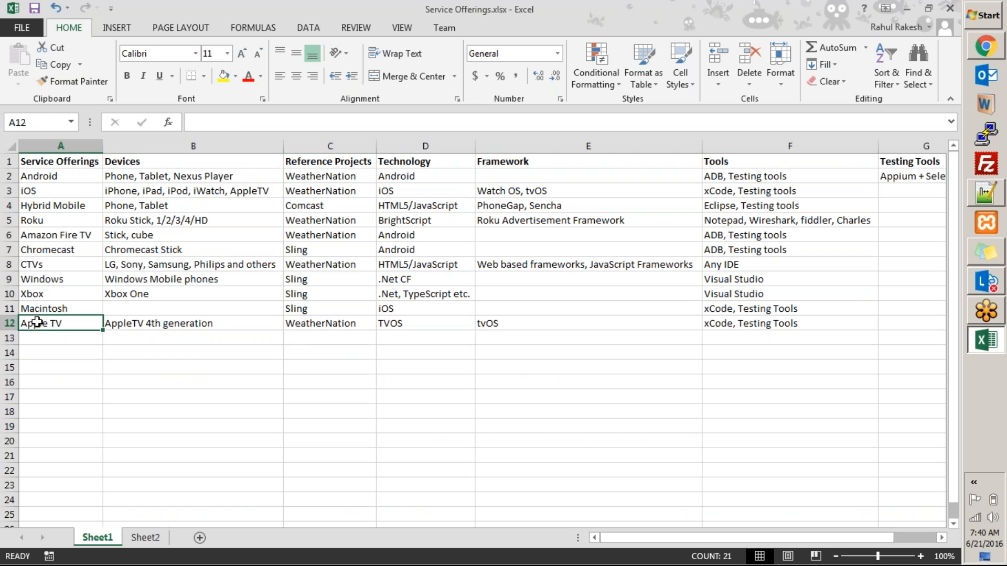
click(43, 310)
click(47, 250)
key(alt+Tab)
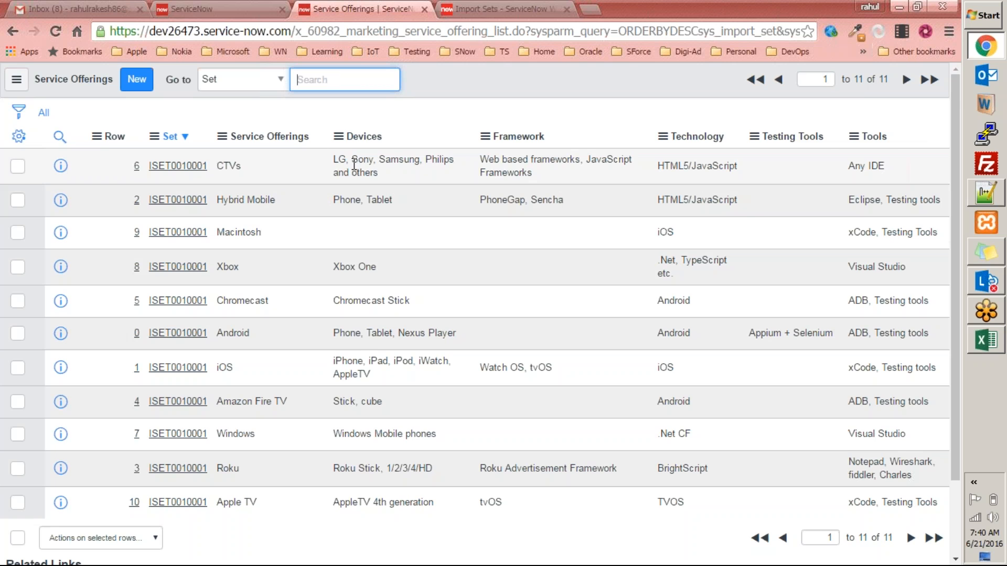
key(alt+Tab)
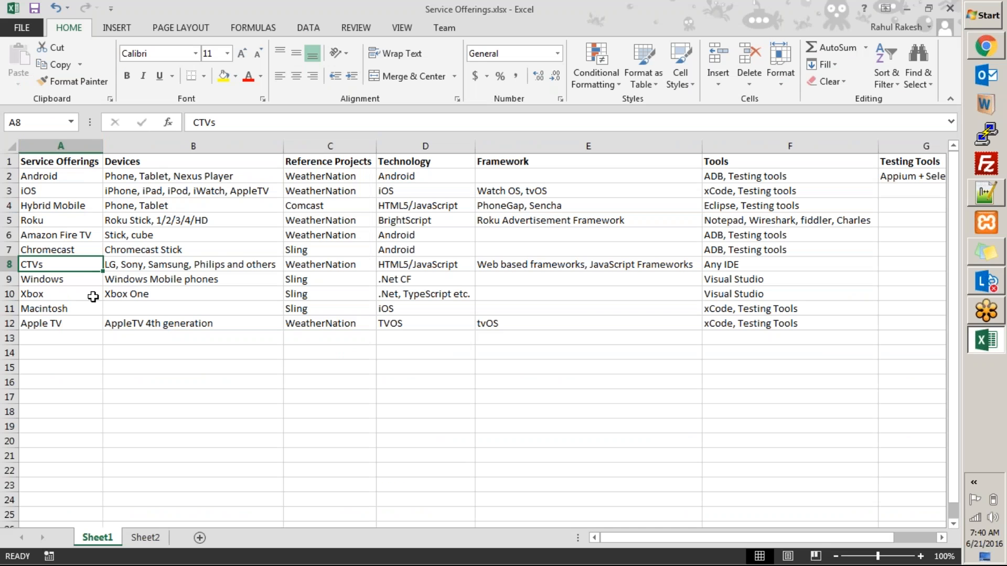
click(130, 265)
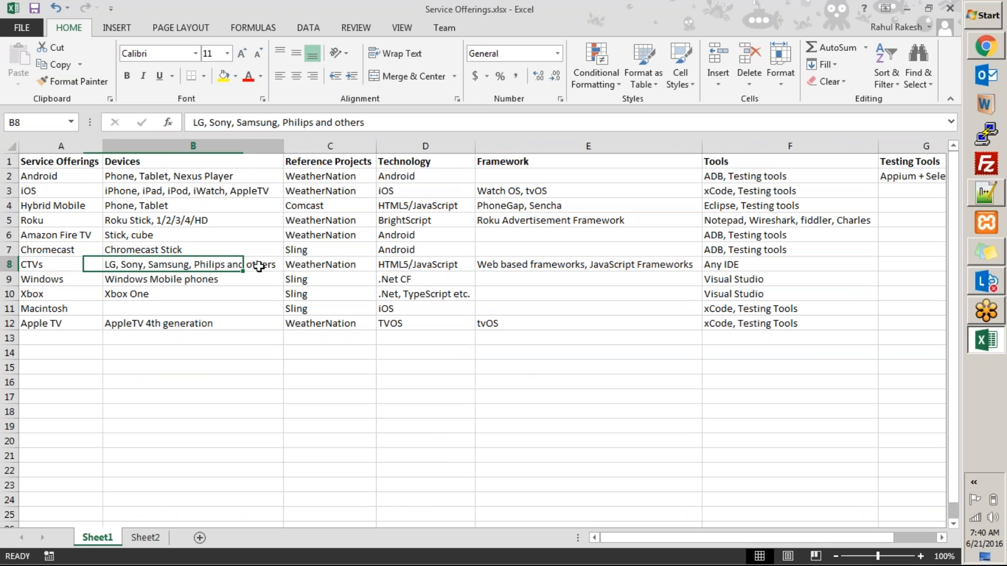
key(alt+Tab)
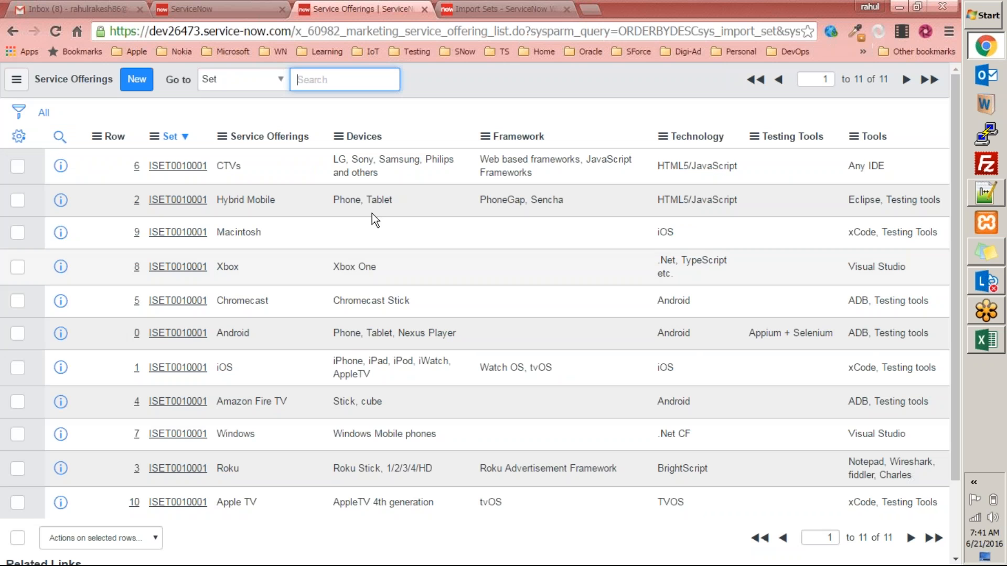
Check the Hybrid Mobile devices in the Service Offerings list against the same row in the Excel sheet.
drag(335, 200, 393, 200)
key(alt+Tab)
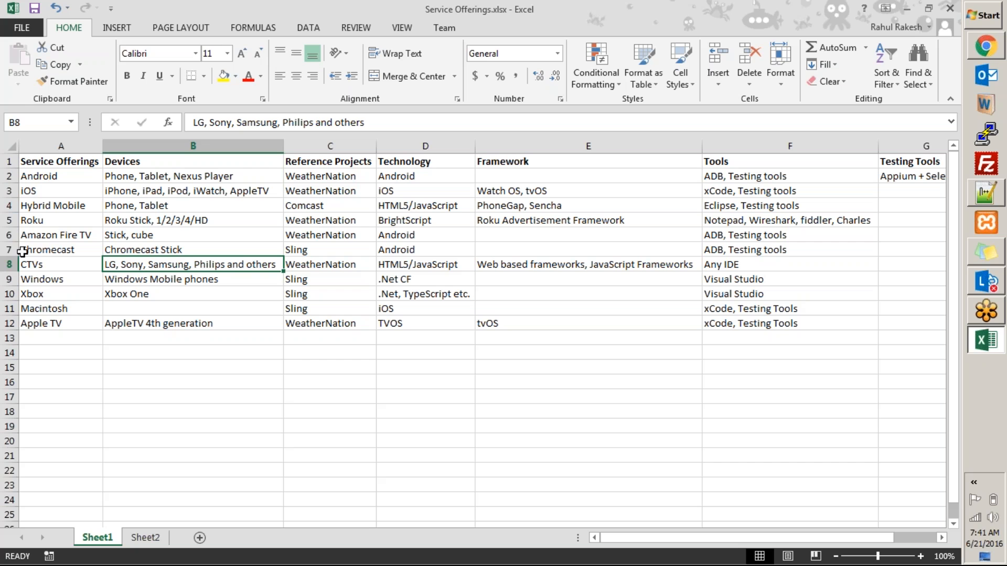
click(47, 206)
click(127, 207)
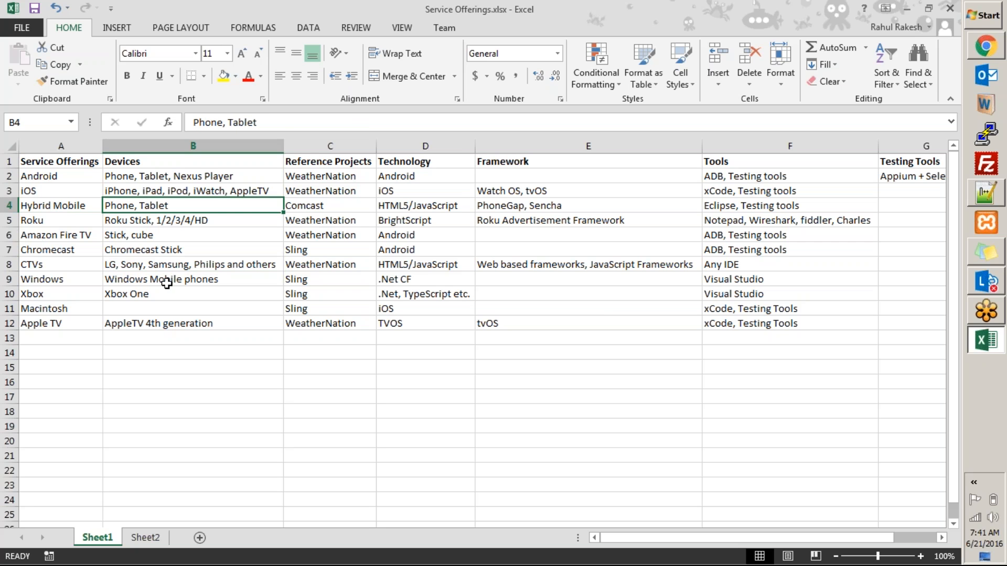
key(alt+Tab)
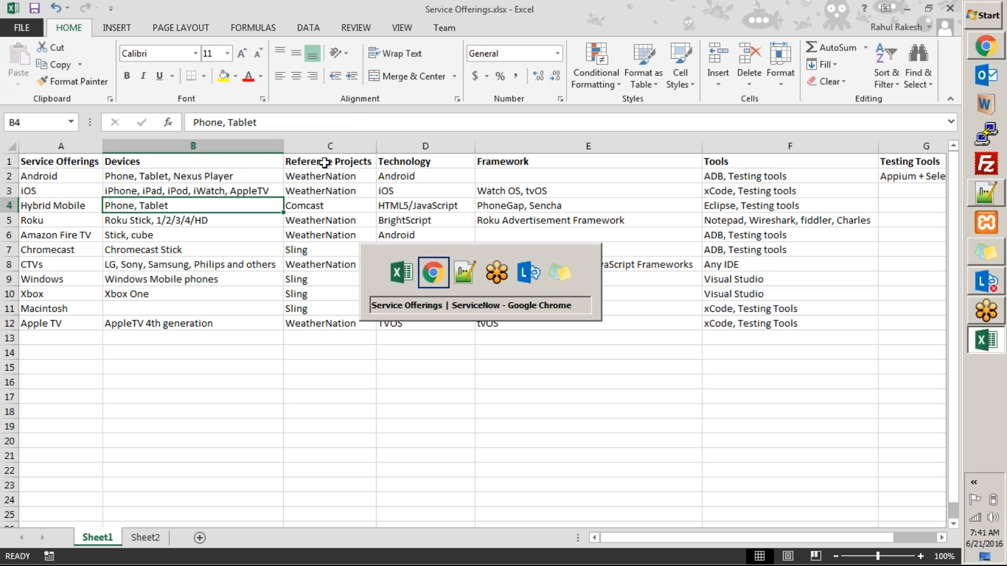
key(alt+Tab)
key(alt+Tab)
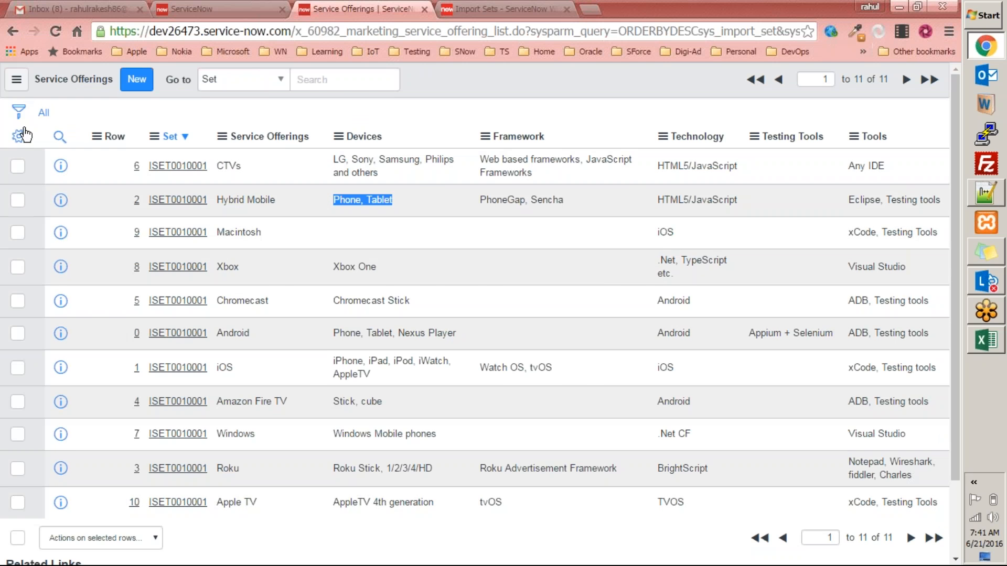
Add Reference Projects to the selected columns of the Service Offerings list, place it directly after Devices and apply the layout.
click(19, 137)
click(335, 220)
click(457, 243)
click(664, 243)
click(664, 244)
click(663, 244)
click(663, 244)
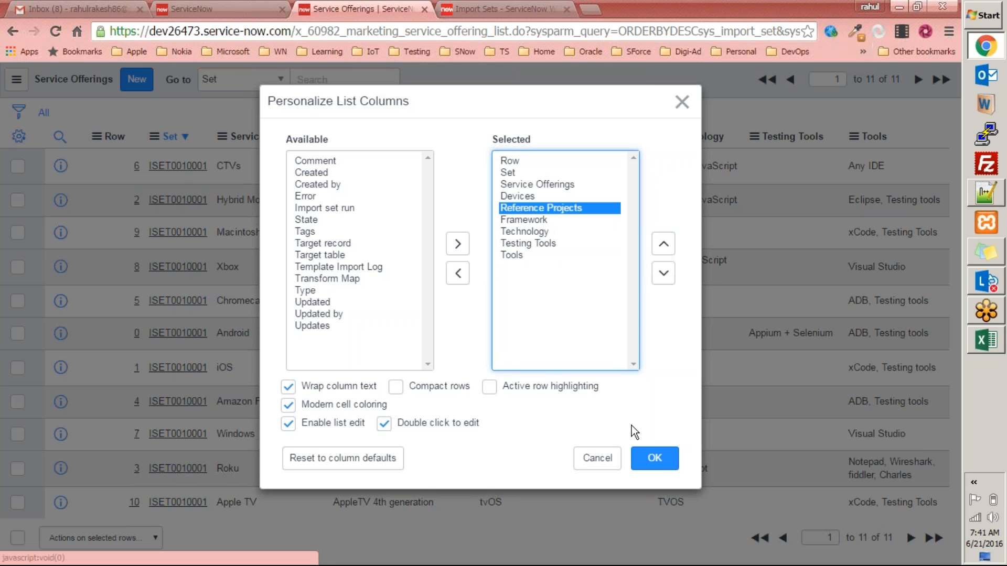
click(638, 457)
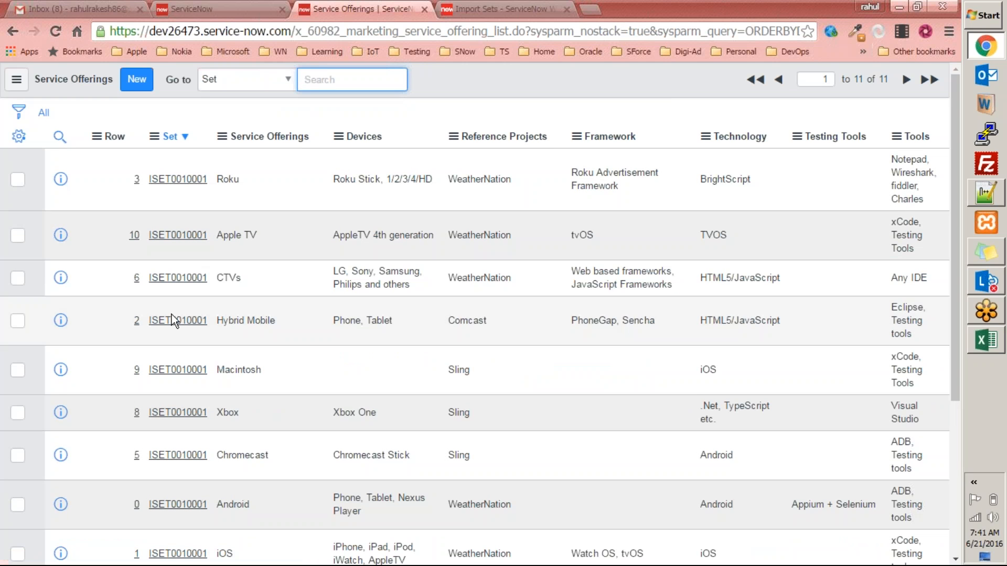
Review the Reference Projects values across the loaded rows, including the one for Hybrid Mobile.
double_click(472, 320)
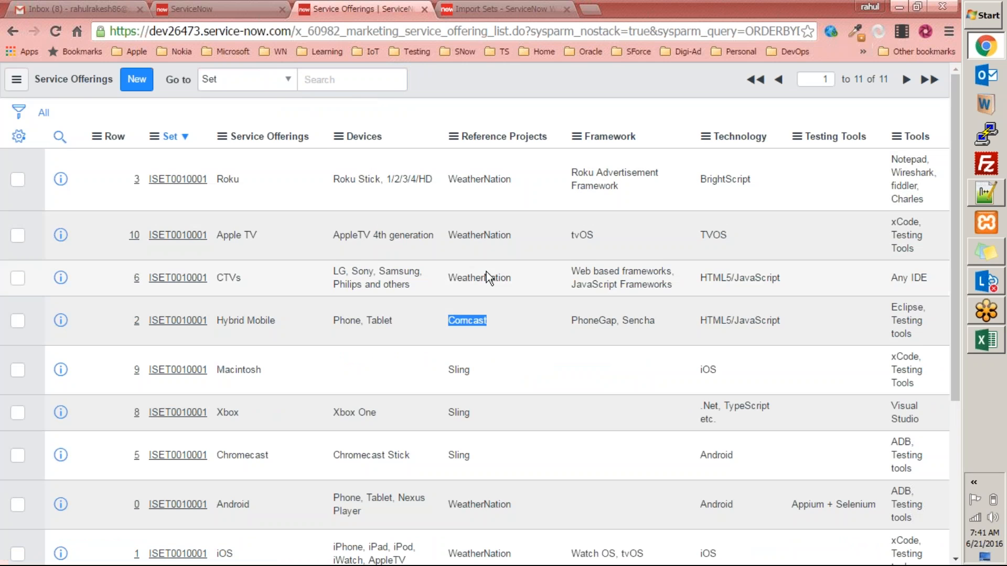
scroll(486, 272, down, 3)
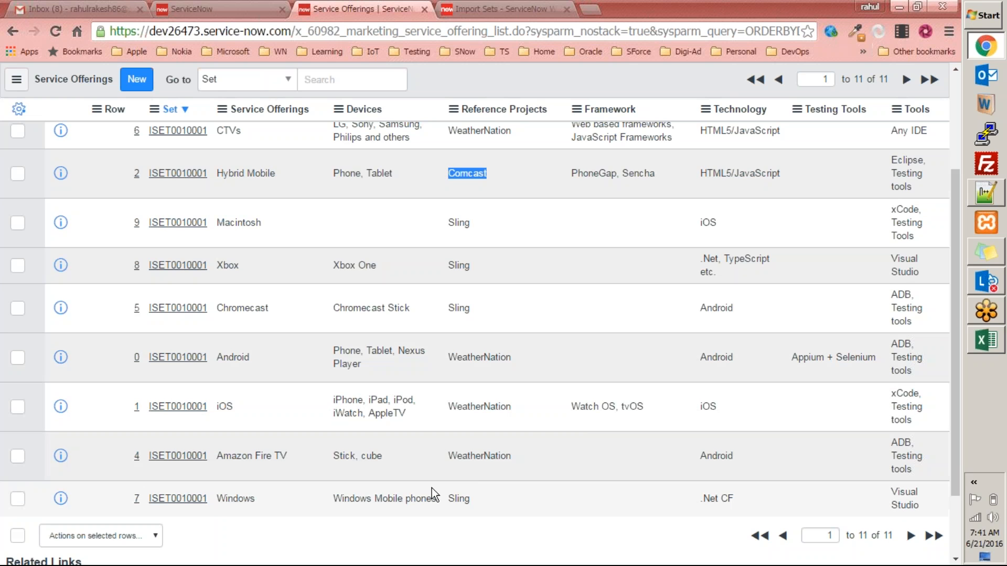
scroll(600, 383, up, 3)
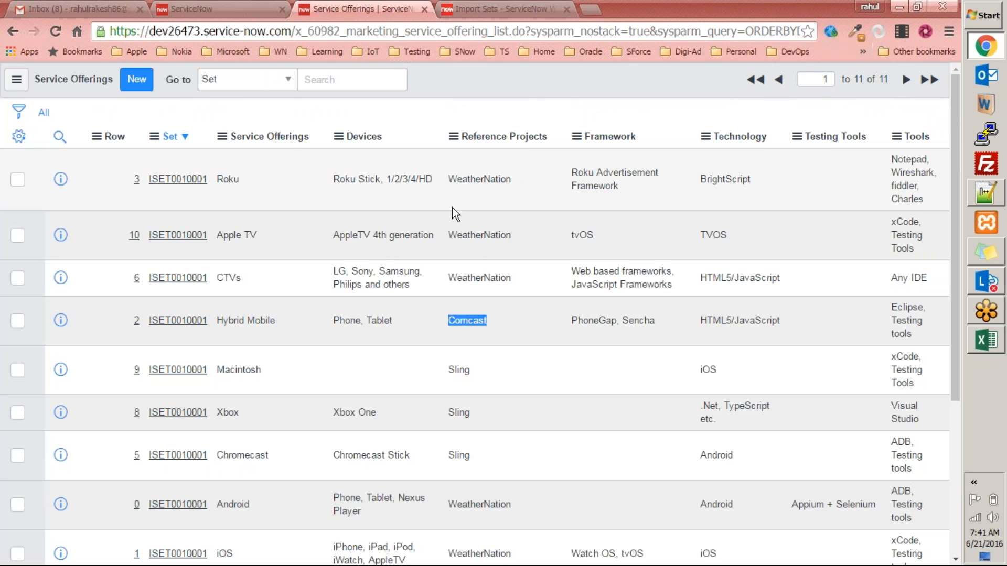
Close the Service Offerings workbook in Excel and the Service Offerings list tab in Chrome.
key(alt+Tab)
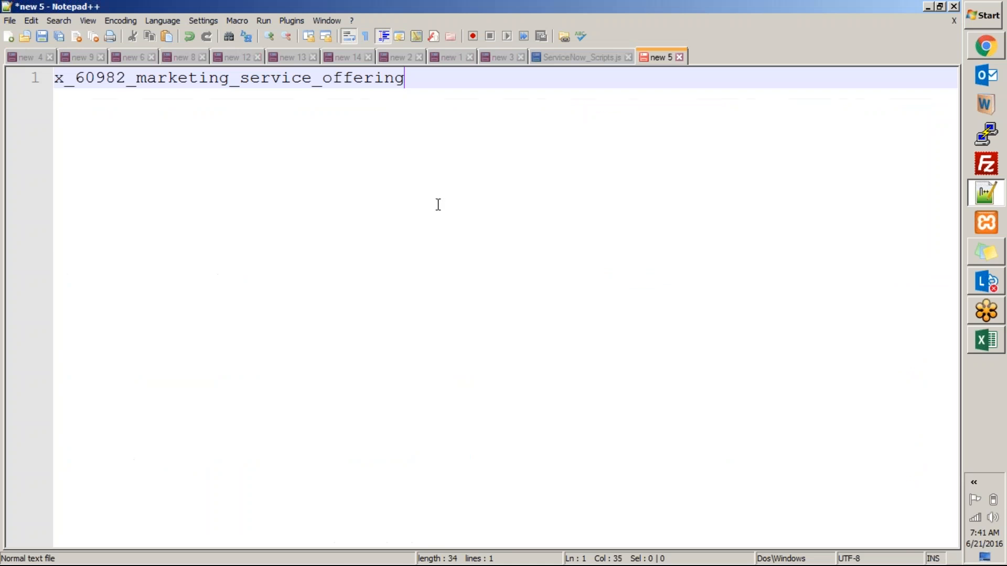
key(alt+Tab)
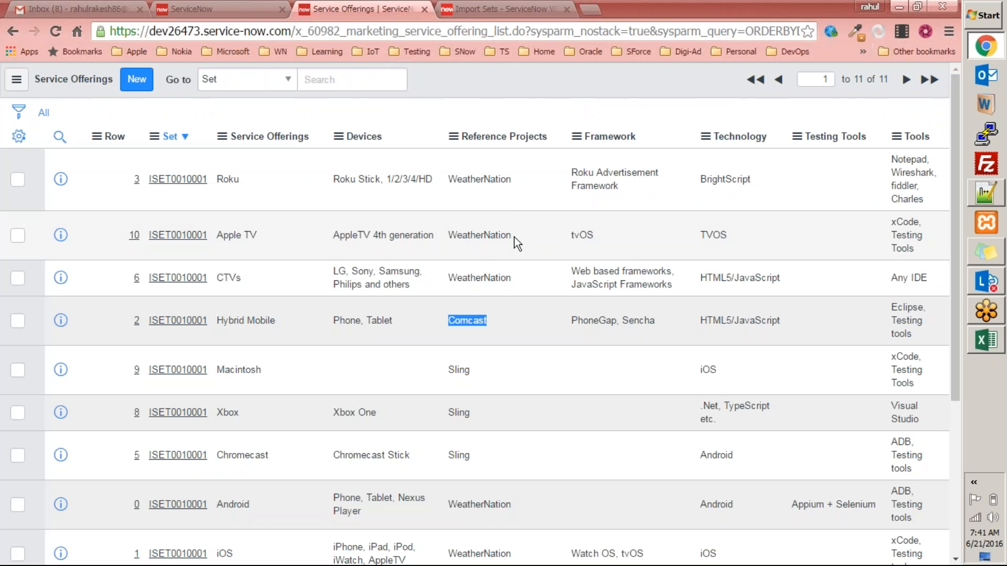
click(985, 348)
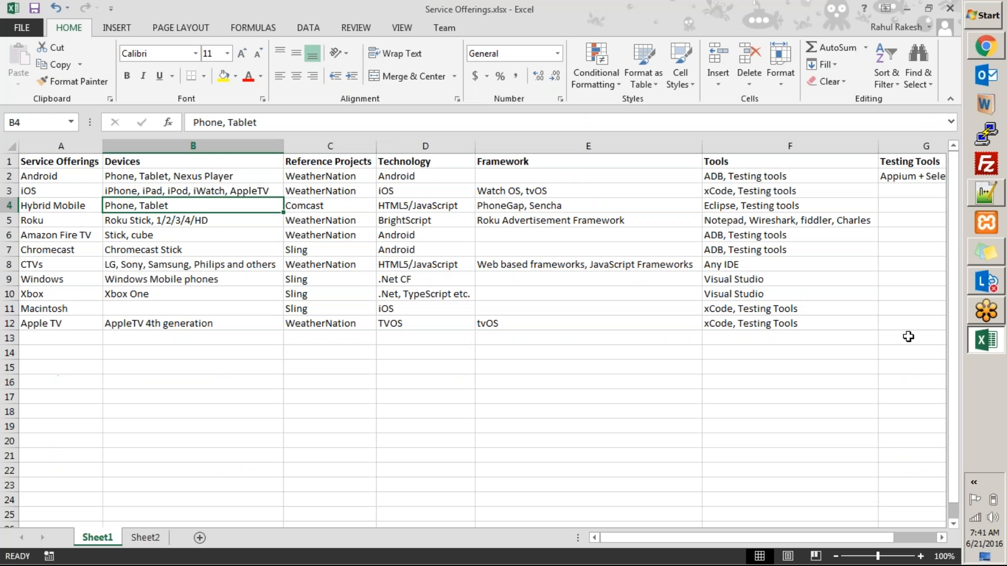
click(950, 8)
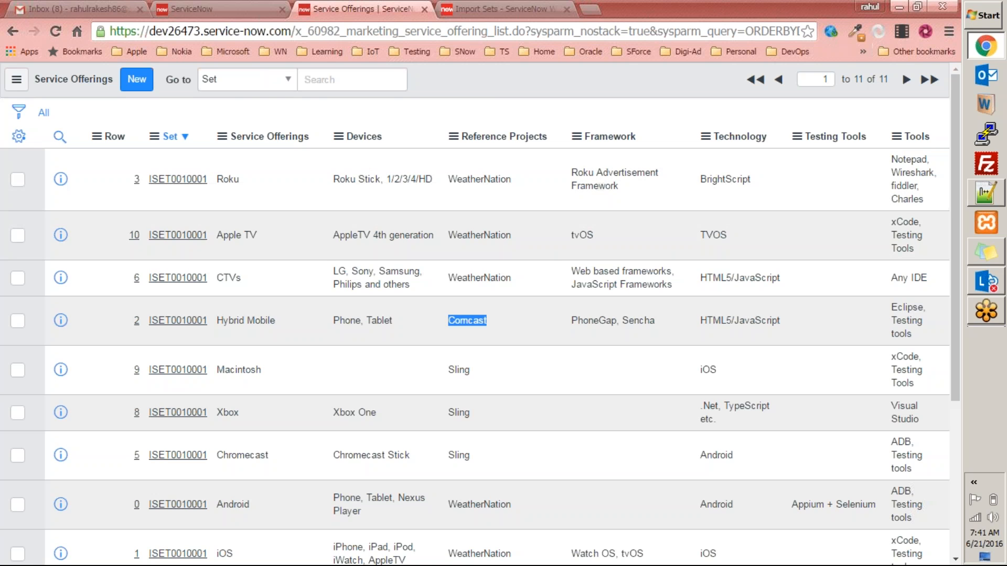
key(ctrl+w)
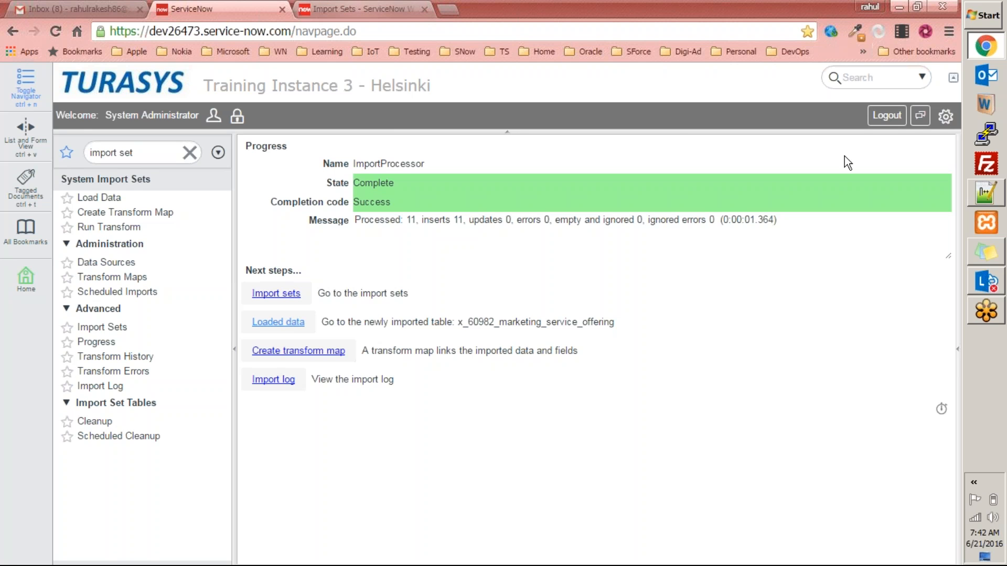
Review the General Parameters flowchart and the System Import Sets section on the Import Sets wiki page, and return to the import progress page.
click(325, 7)
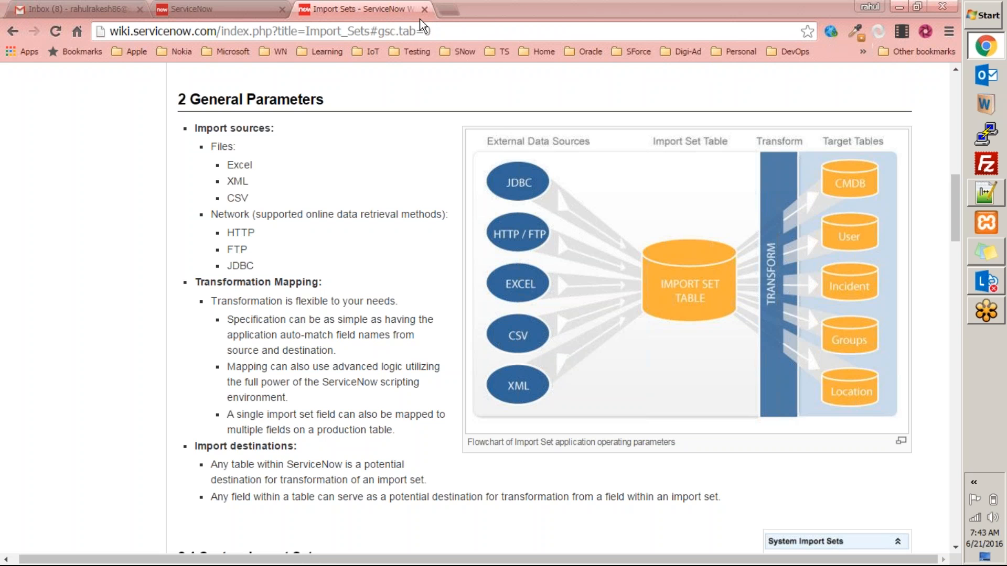
click(559, 20)
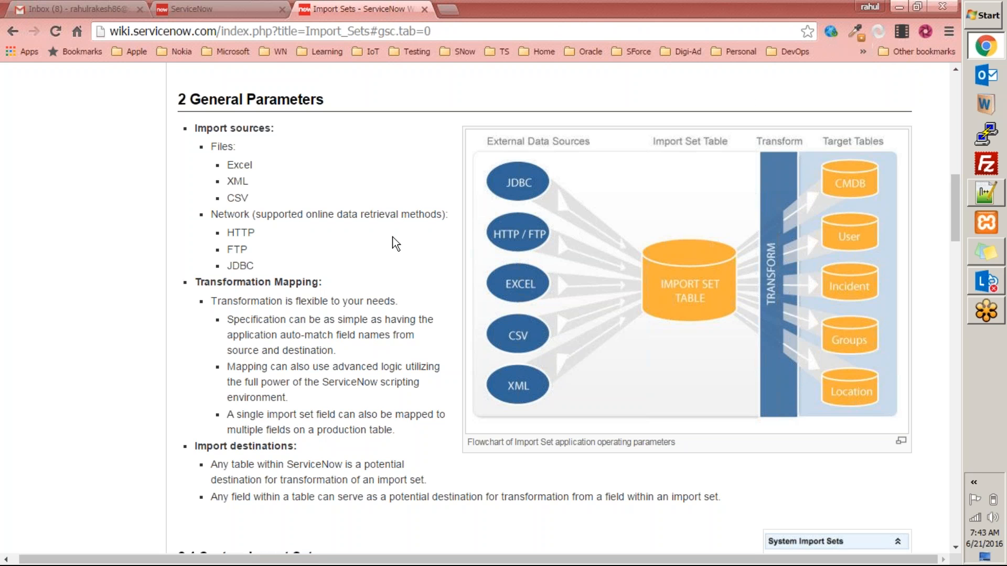
scroll(395, 244, down, 1)
scroll(395, 244, down, 3)
scroll(544, 305, down, 1)
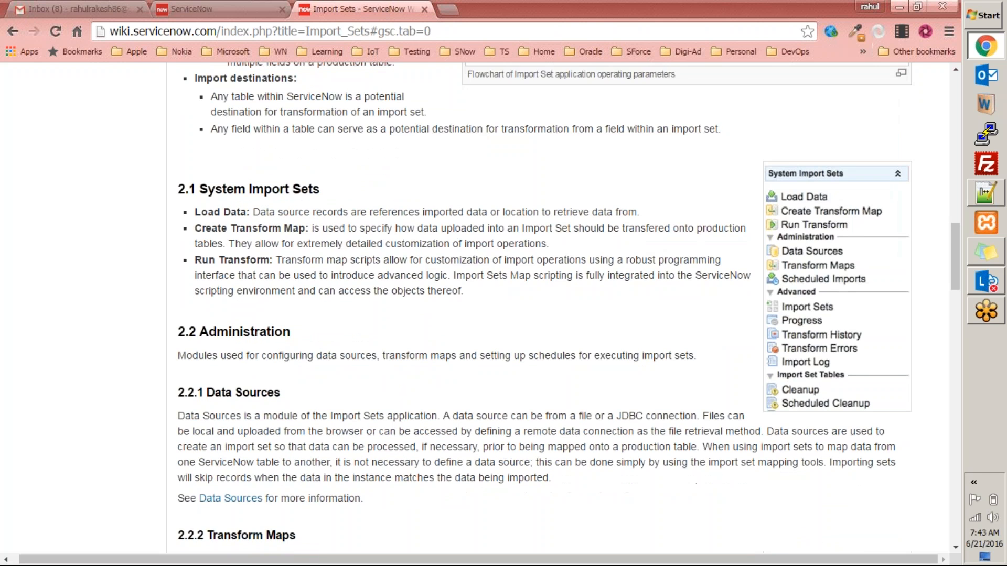
scroll(338, 236, up, 5)
click(243, 8)
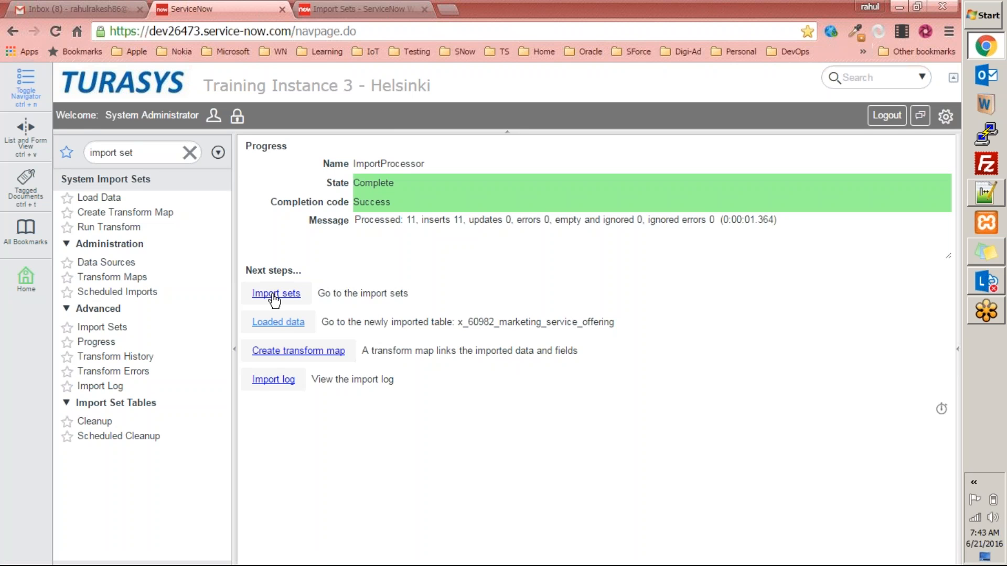
View the import log linked from the import progress page and return to that page.
click(269, 382)
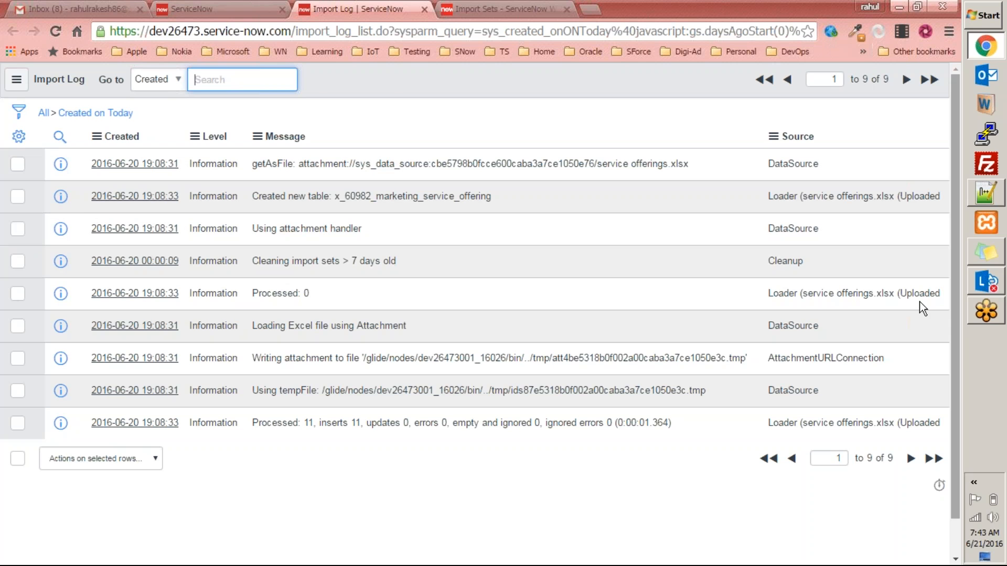
click(224, 9)
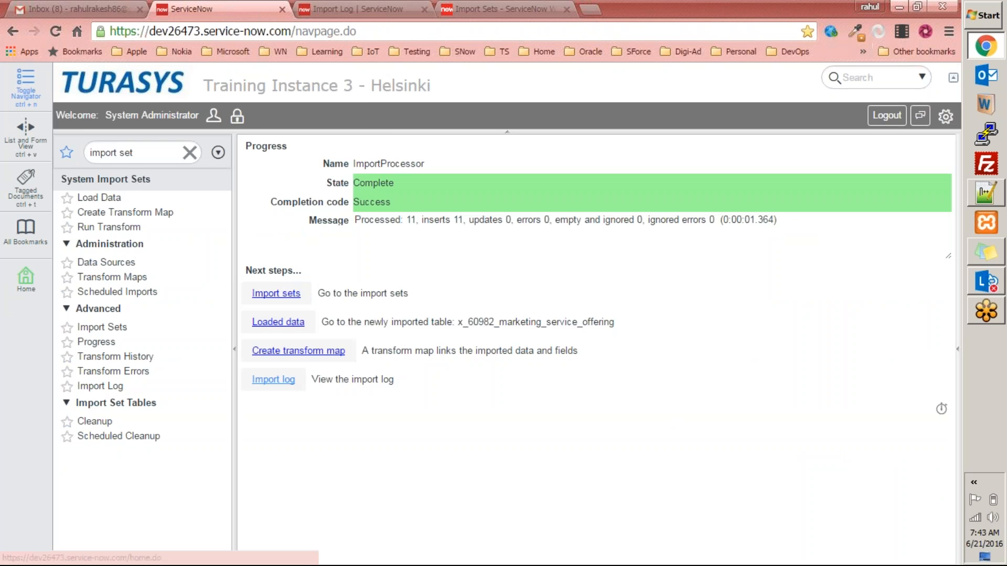
In a duplicate of the ServiceNow tab, filter the navigator by "logs", review the Imports log under System Logs and close the duplicate.
right_click(195, 11)
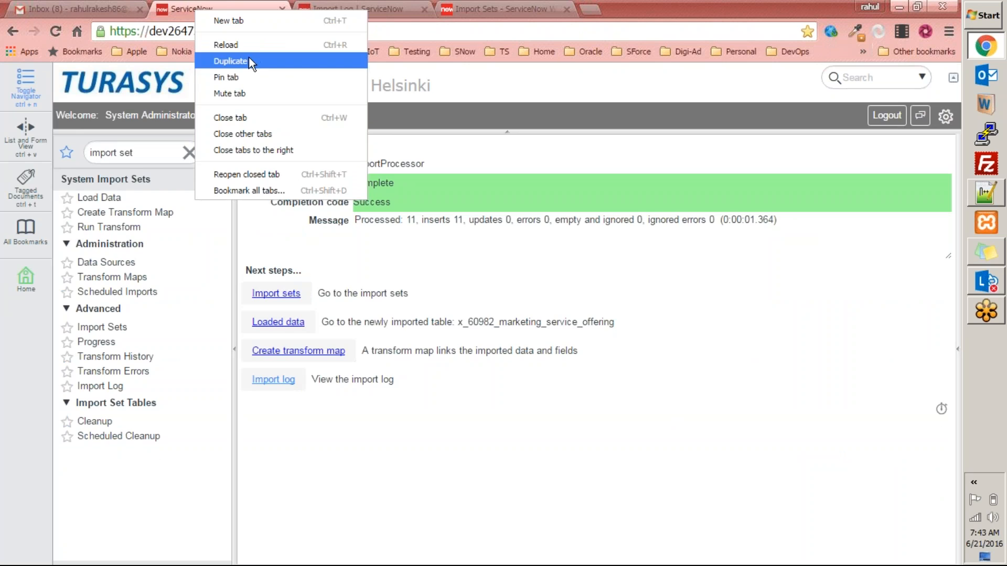
click(249, 59)
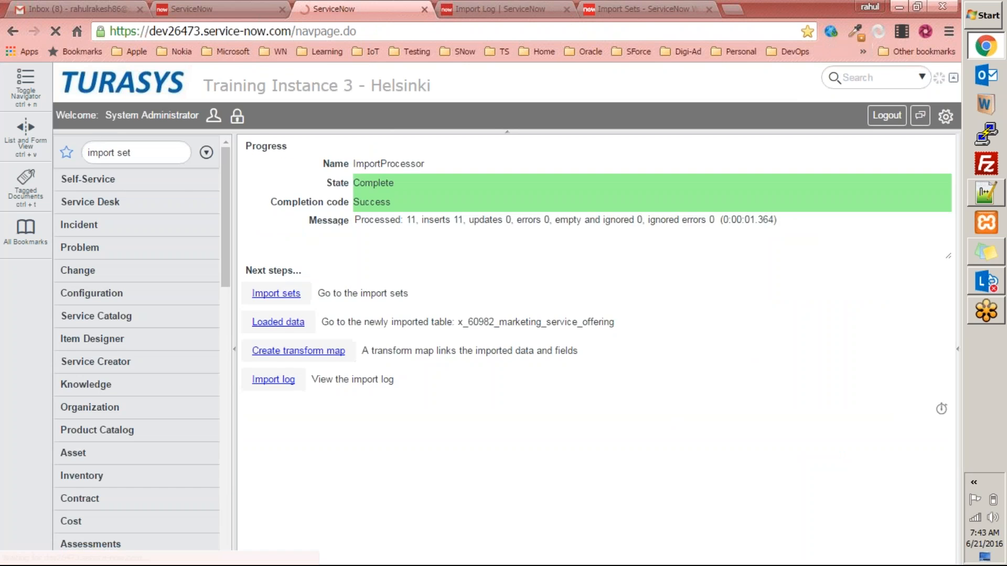
text(logs)
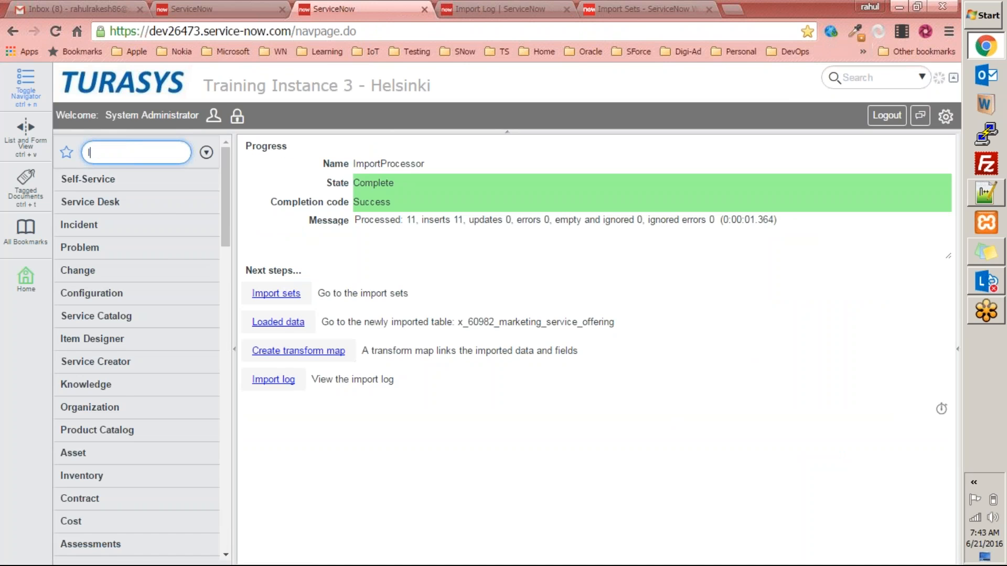
drag(224, 217, 225, 401)
click(94, 378)
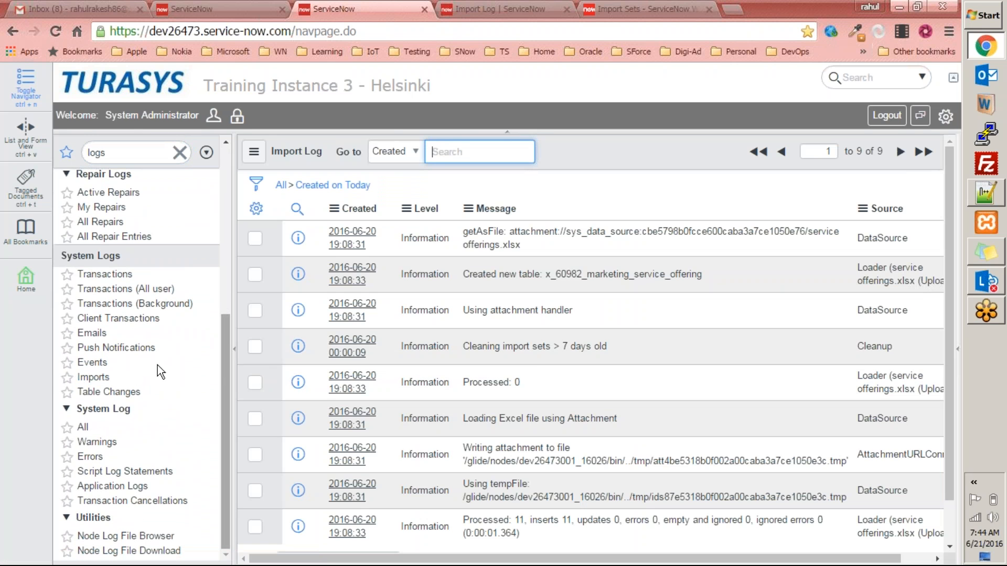
scroll(571, 313, down, 2)
scroll(537, 319, up, 1)
scroll(537, 319, up, 1)
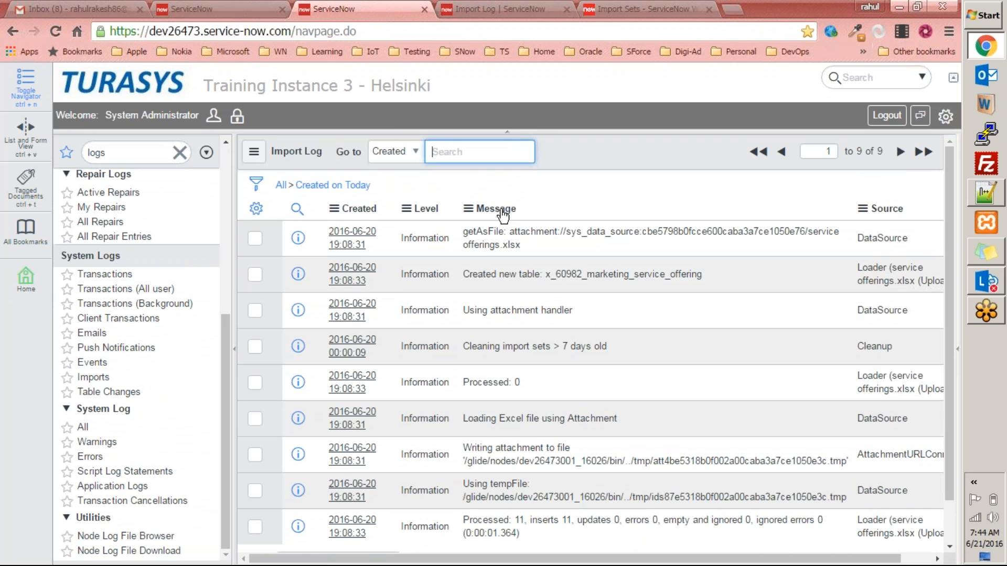
scroll(535, 330, down, 1)
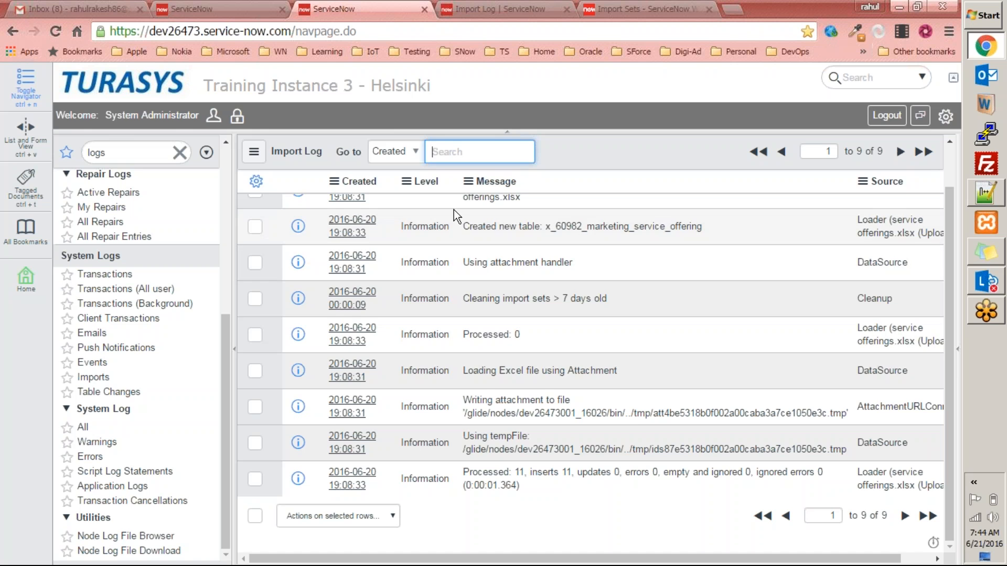
key(ctrl+w)
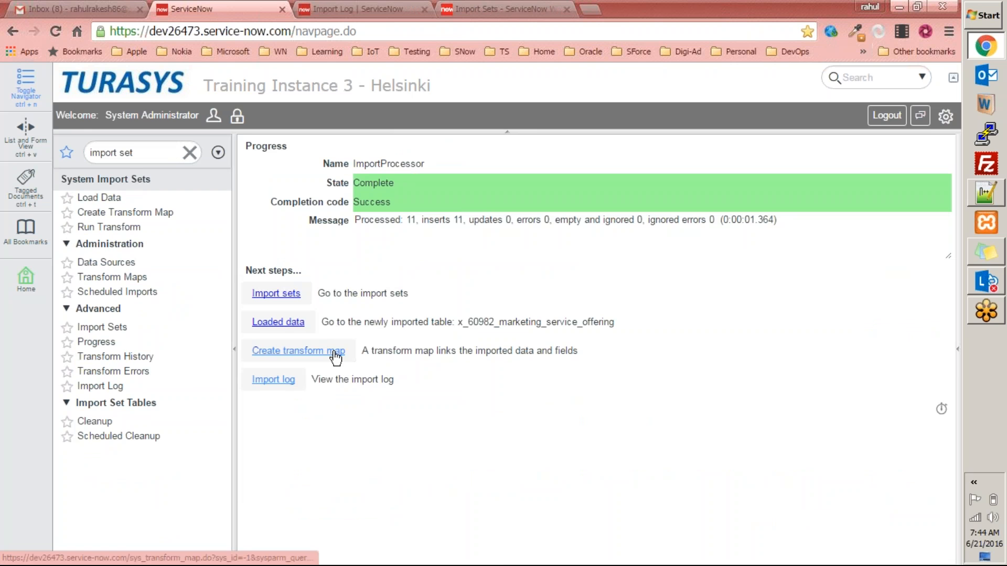
Reopen the import log from the progress page and examine the Source of its first entry.
click(284, 380)
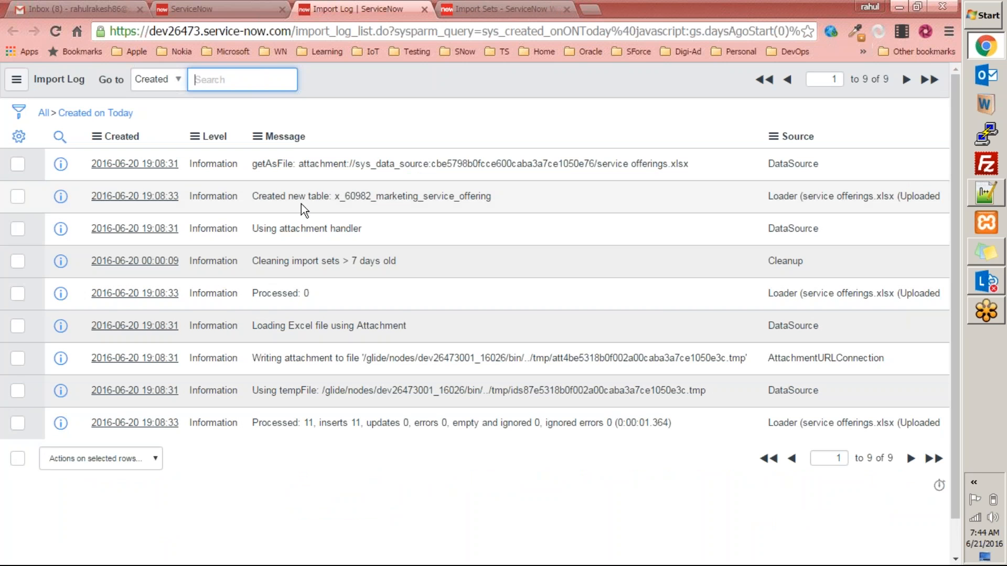
double_click(802, 158)
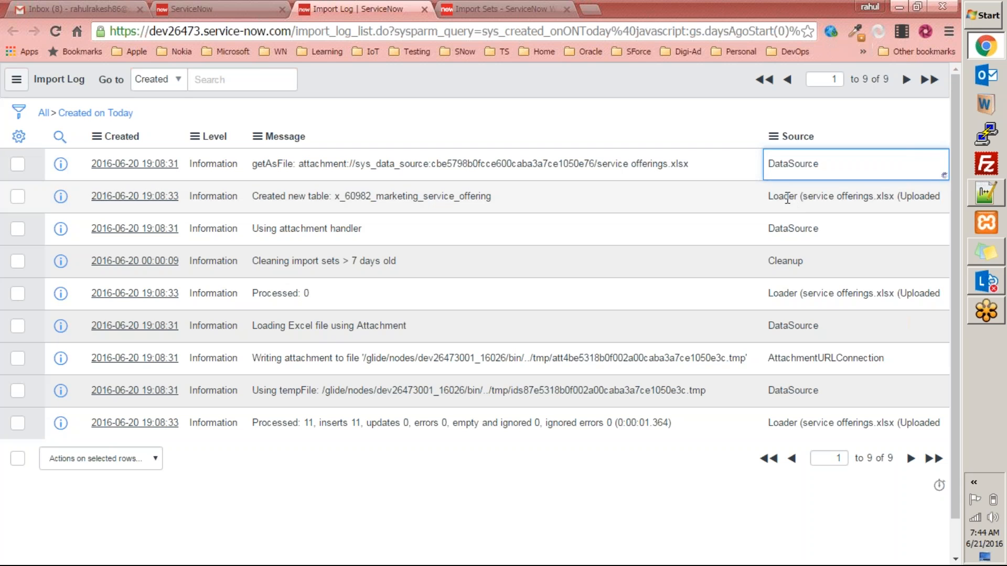
Examine the Source of the second import log entry, close the log and return to the import progress page.
click(765, 195)
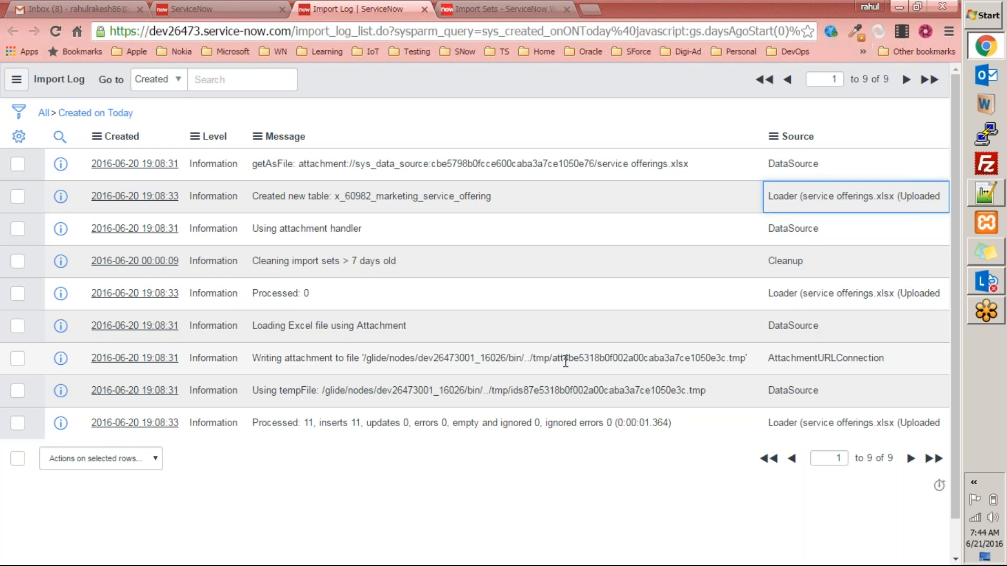
key(ctrl+w)
key(ctrl+shift+Tab)
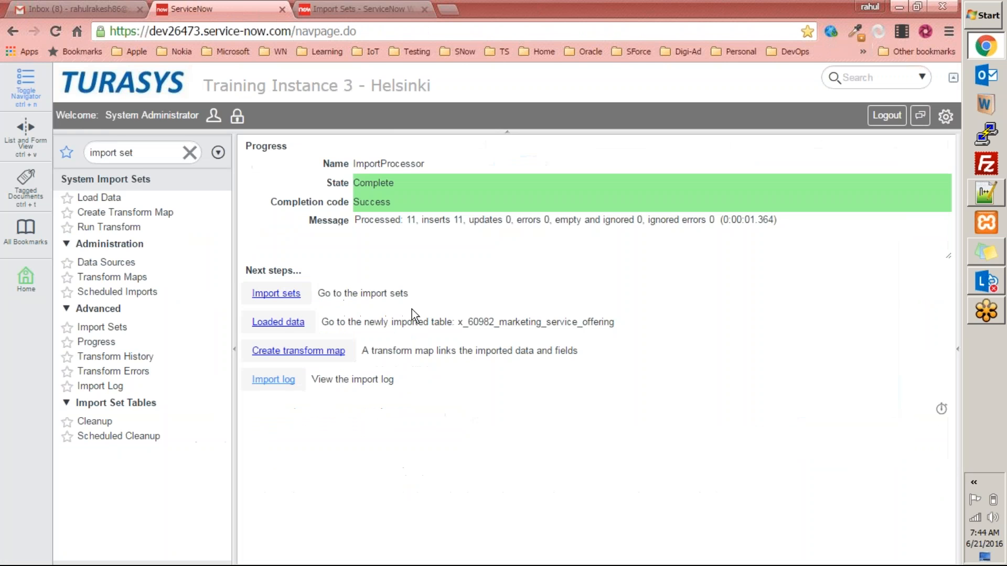
View the import sets from the progress page in a new tab, open the loaded set and review its runs and rows.
middle_click(279, 295)
click(330, 8)
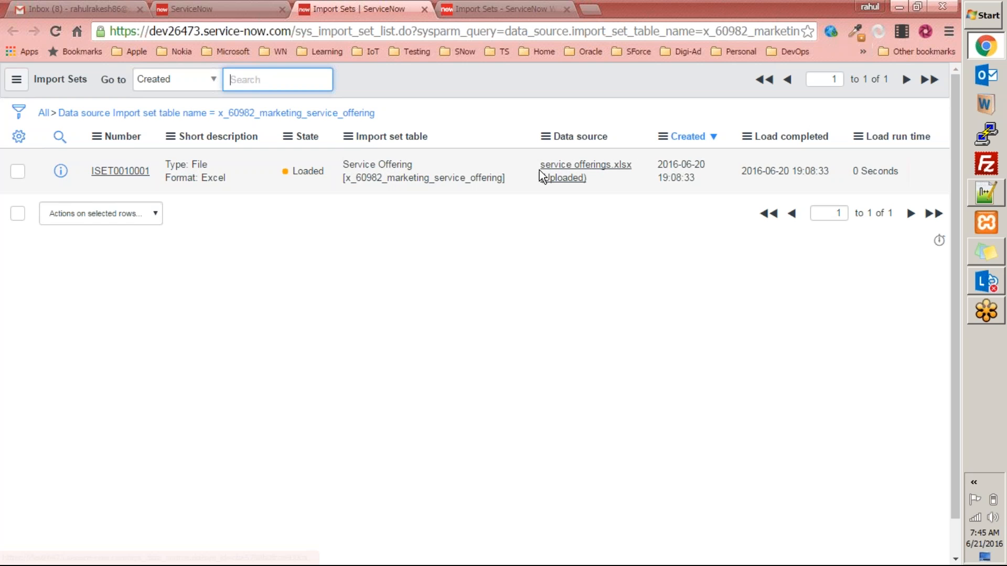
click(120, 172)
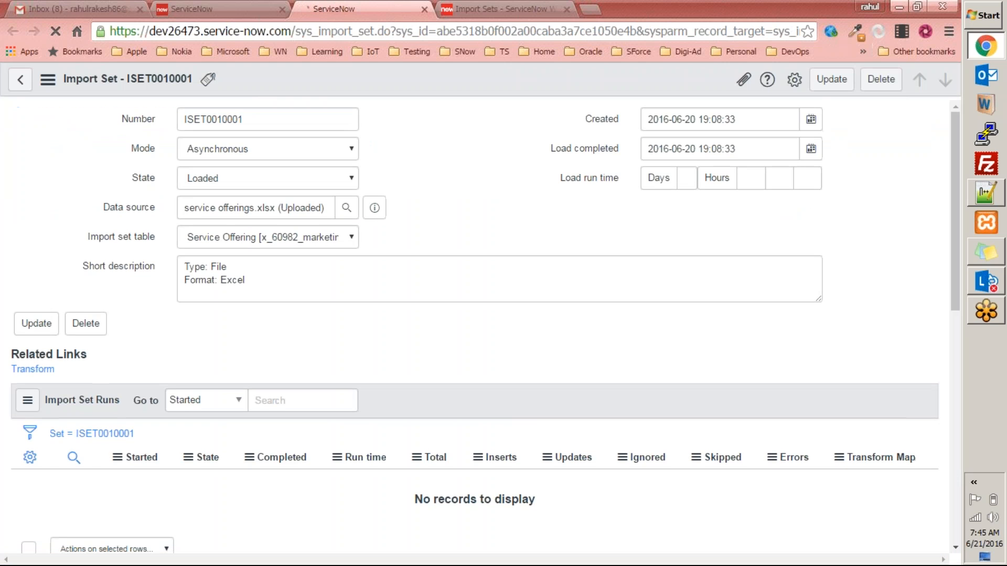
scroll(410, 220, down, 8)
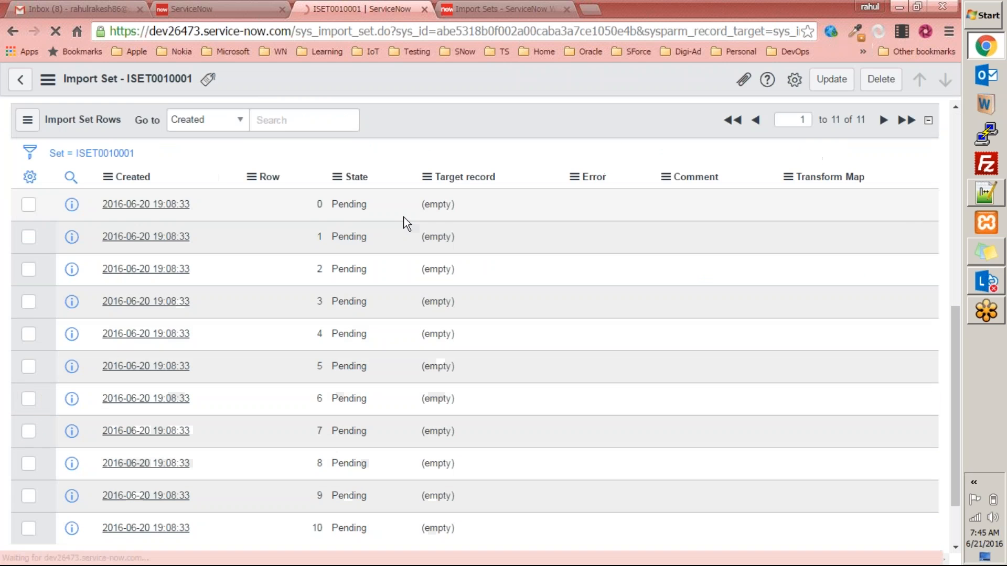
scroll(403, 216, down, 1)
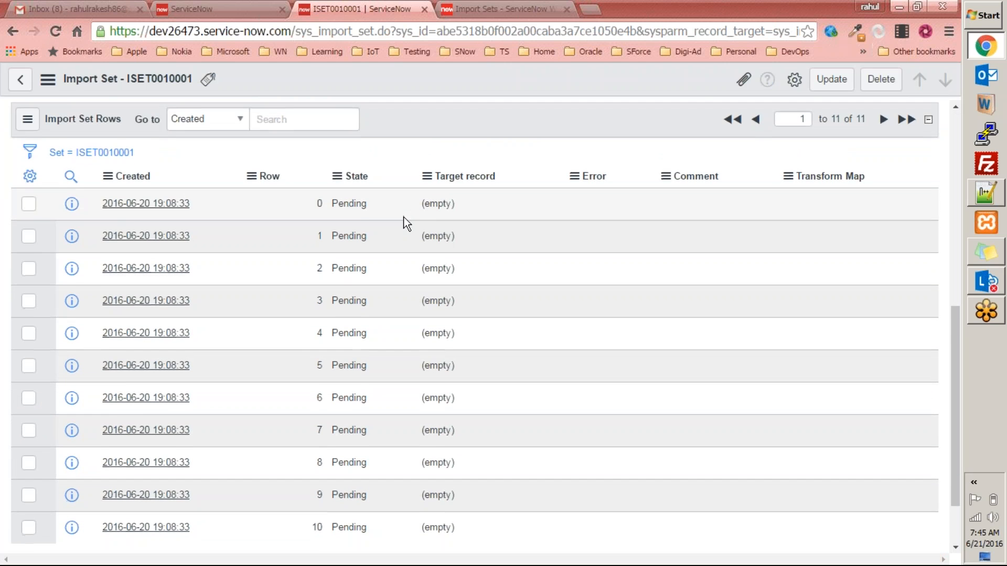
scroll(403, 216, up, 2)
scroll(411, 218, down, 3)
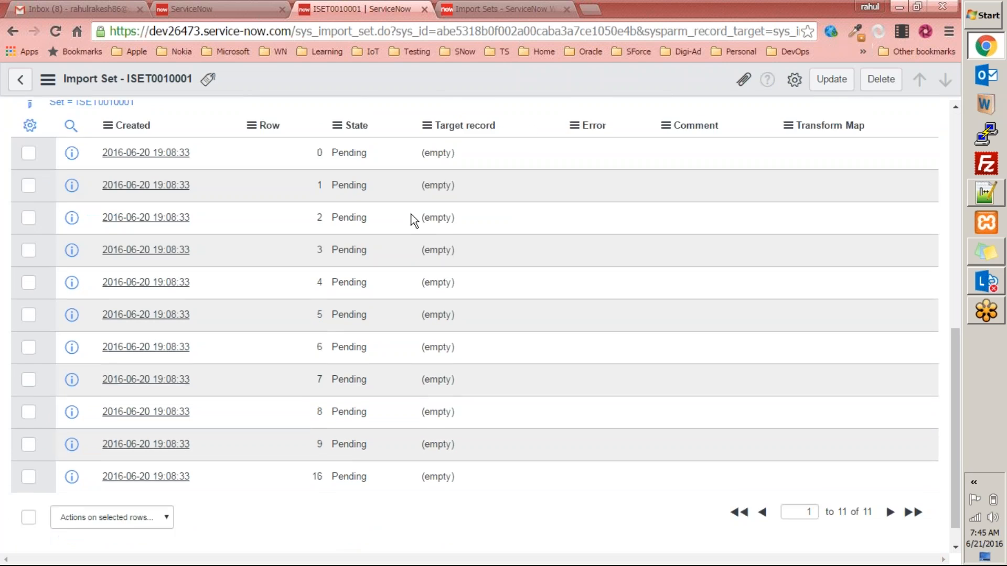
scroll(404, 218, up, 8)
scroll(420, 473, down, 4)
scroll(418, 470, up, 5)
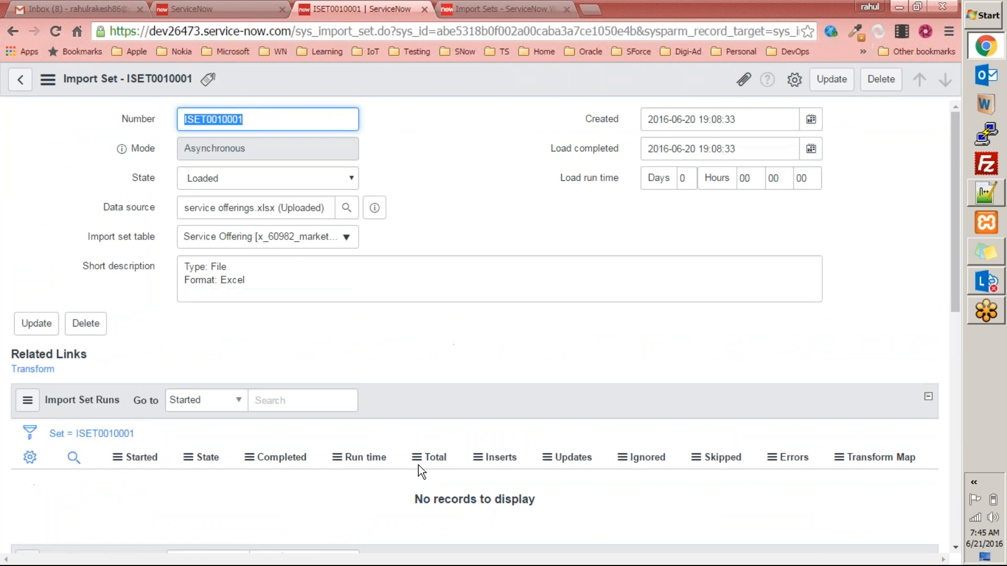
Recheck the import progress page and the import set record, and close the record.
click(218, 9)
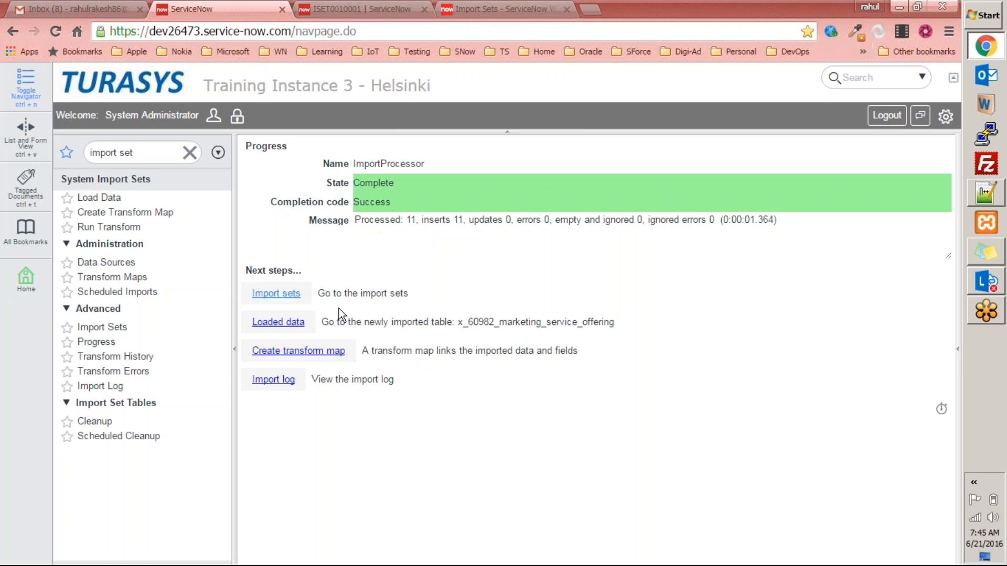
click(357, 9)
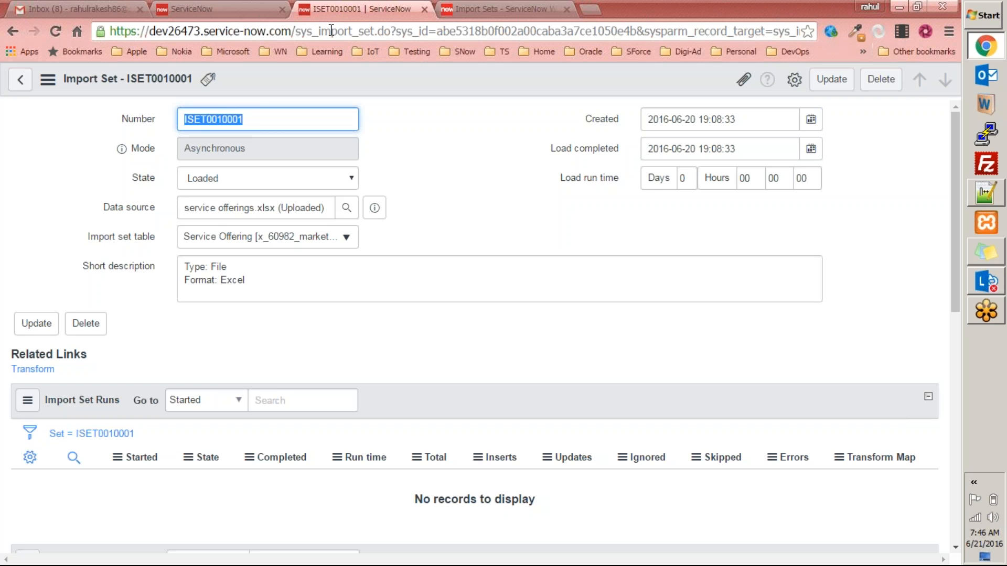
mouse_move(334, 9)
mouse_down()
mouse_move(197, 31)
mouse_move(271, 96)
mouse_move(319, 16)
mouse_up()
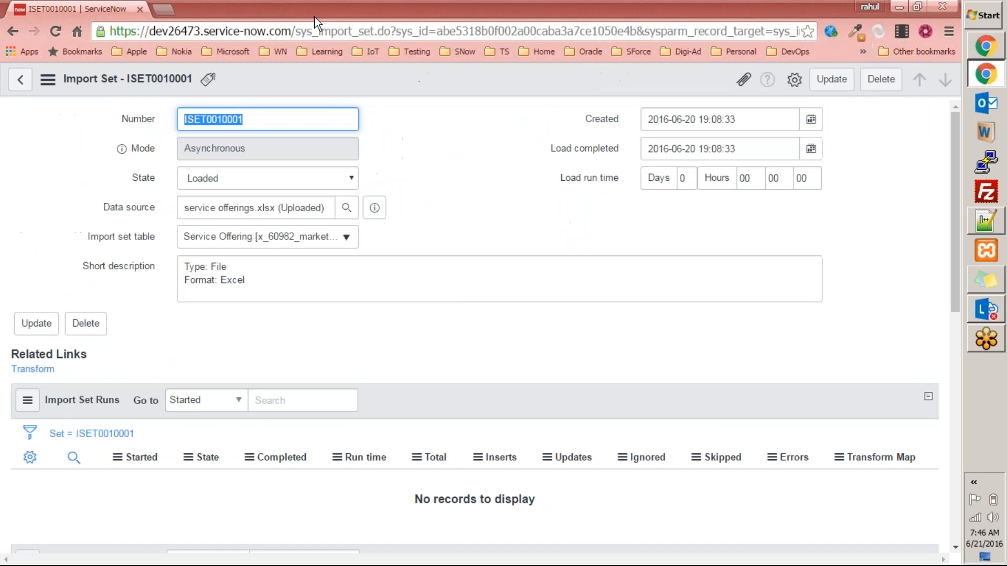
key(ctrl+w)
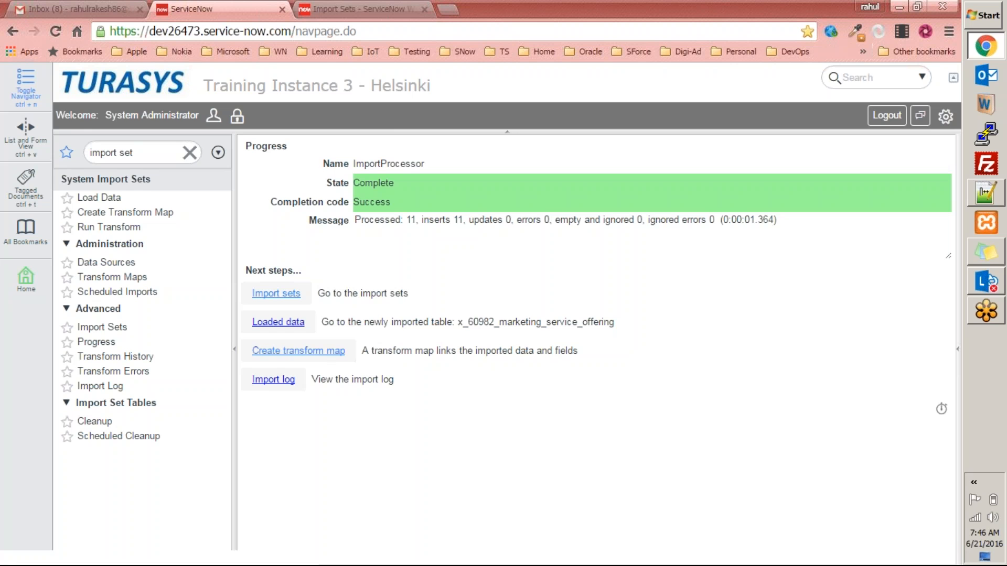
Start a transform map from the import progress page and examine the available source and target tables.
click(309, 354)
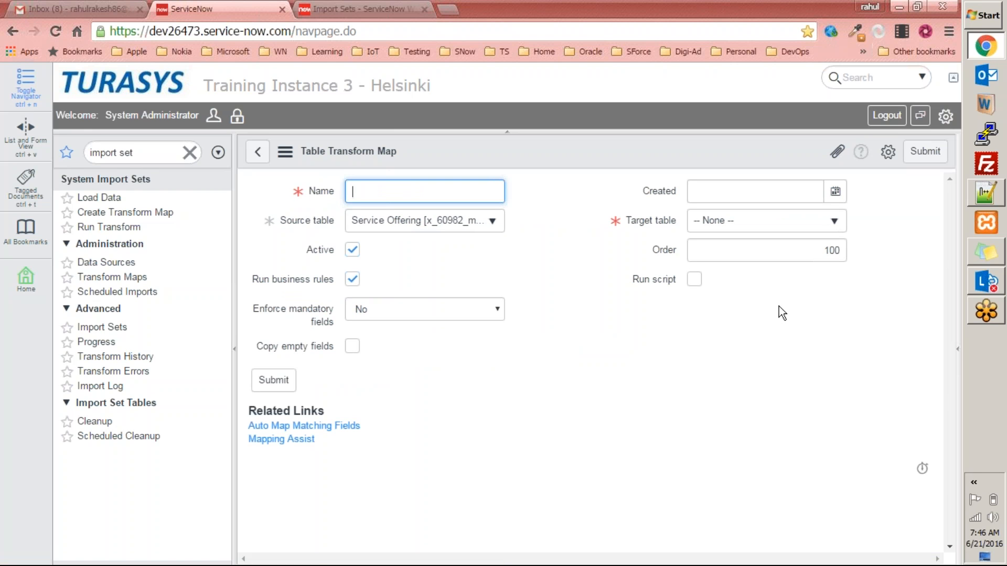
click(432, 229)
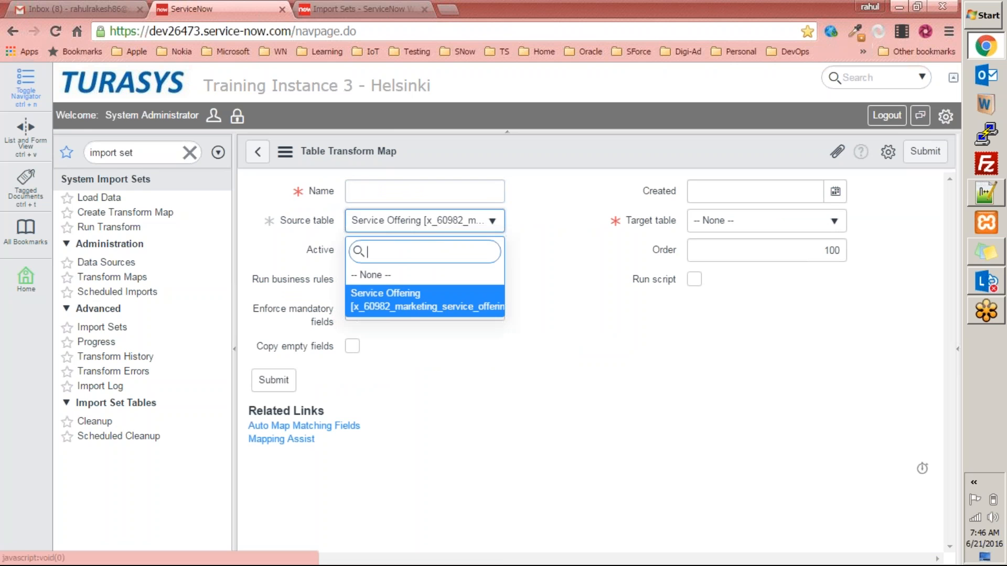
click(575, 231)
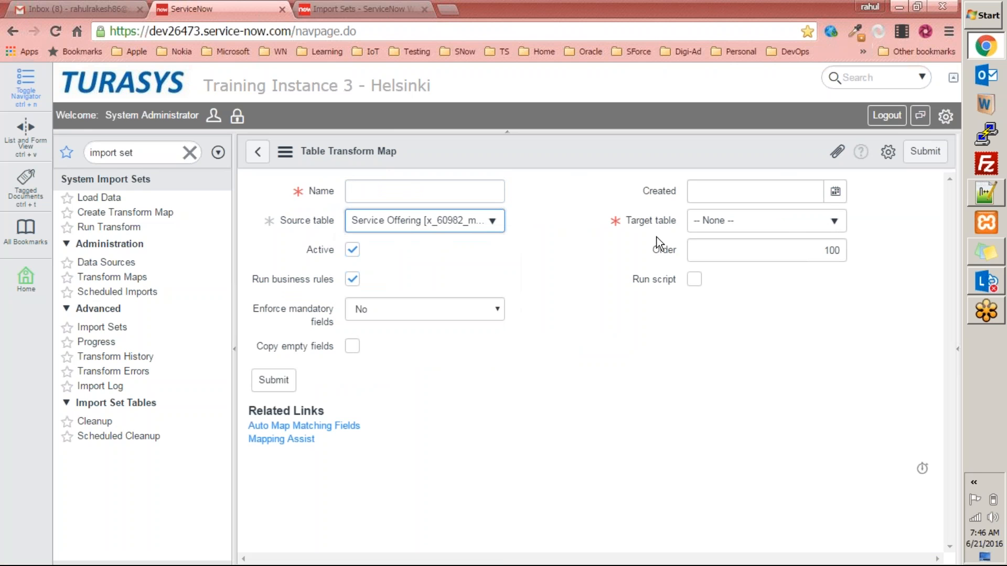
click(727, 225)
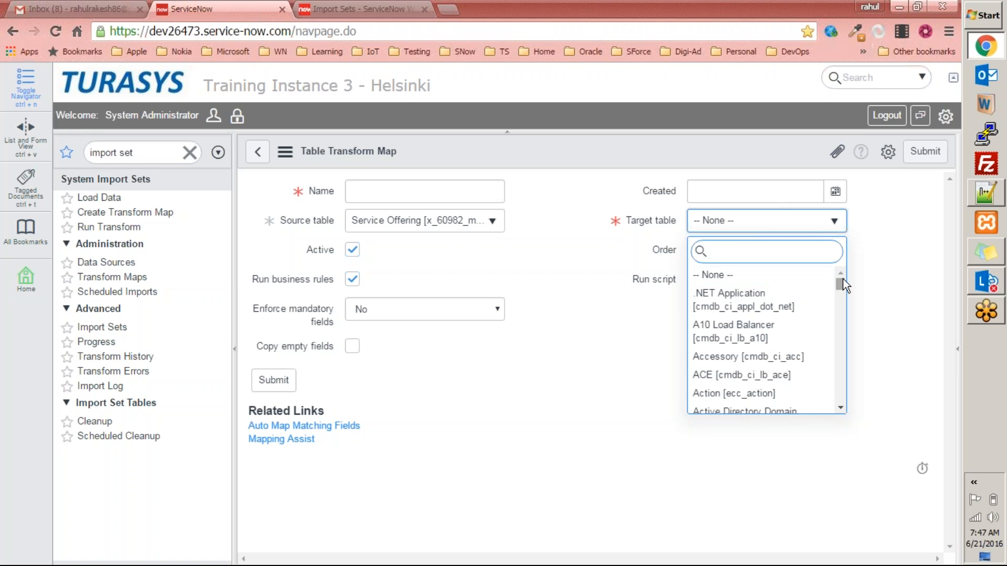
drag(842, 285, 843, 244)
click(602, 316)
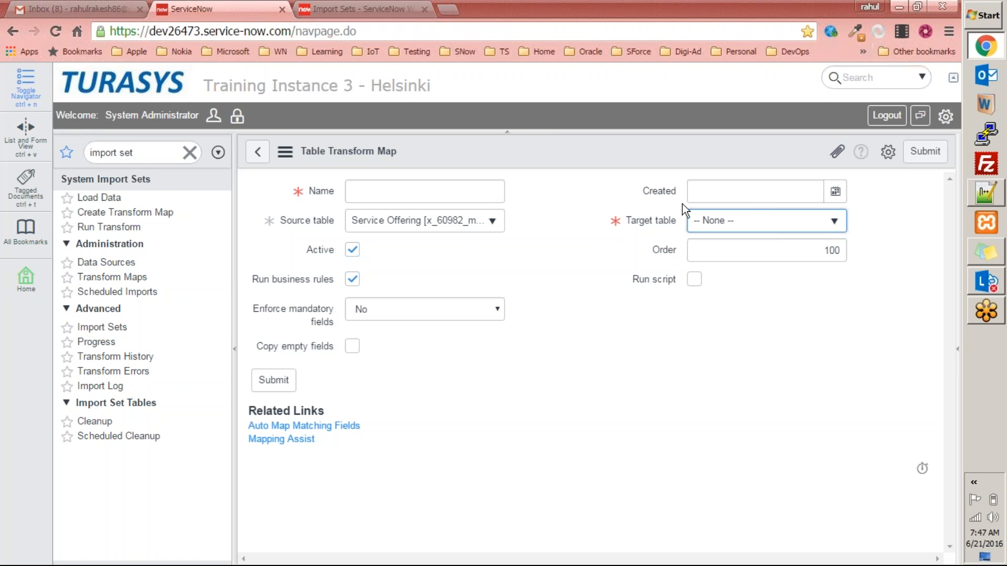
click(689, 220)
drag(841, 284, 842, 260)
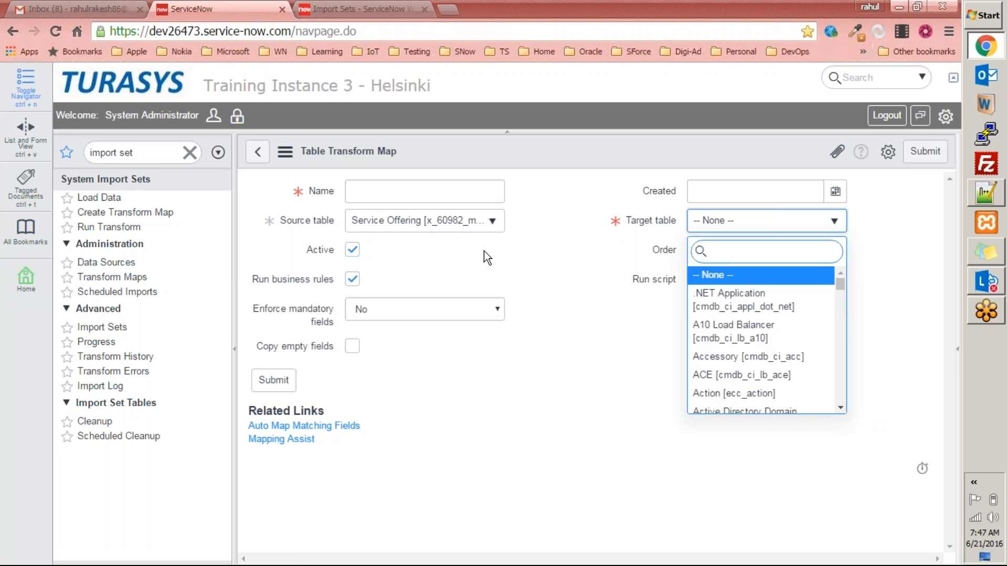
In a duplicate of the ServiceNow tab, filter the navigator by "tables" and start a new table from Tables & Columns, discarding unsaved form changes.
right_click(244, 8)
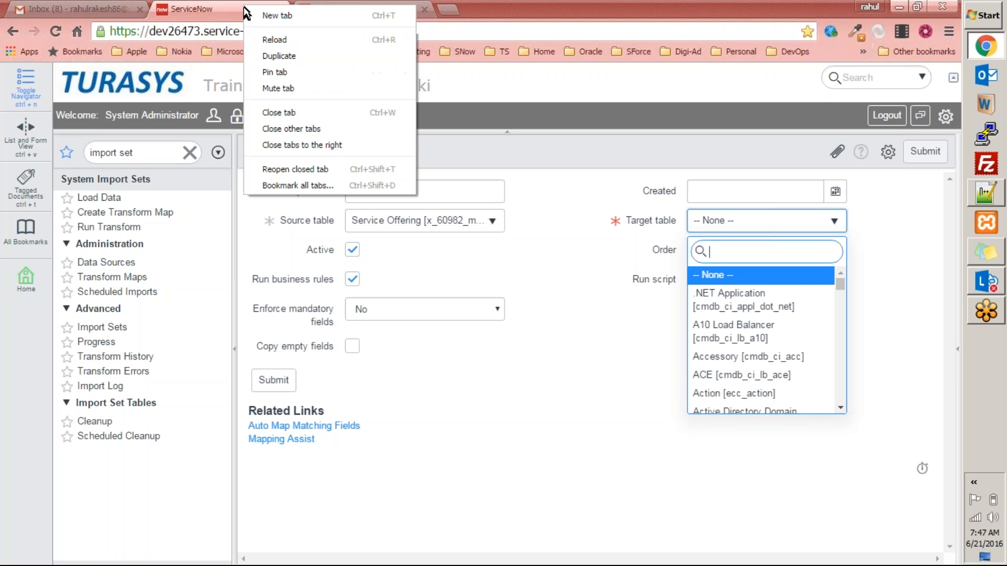
click(268, 55)
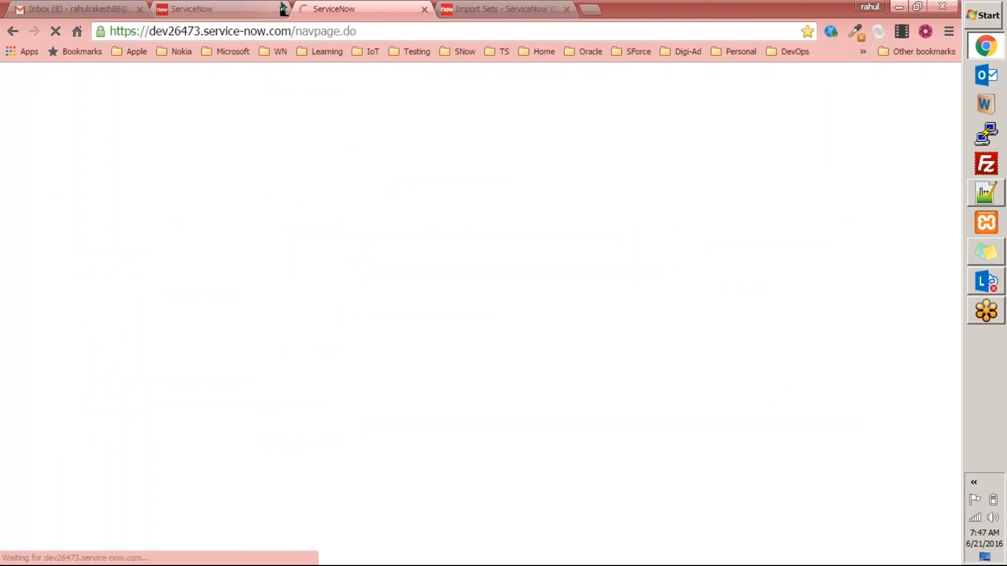
click(167, 154)
text(tables)
click(153, 151)
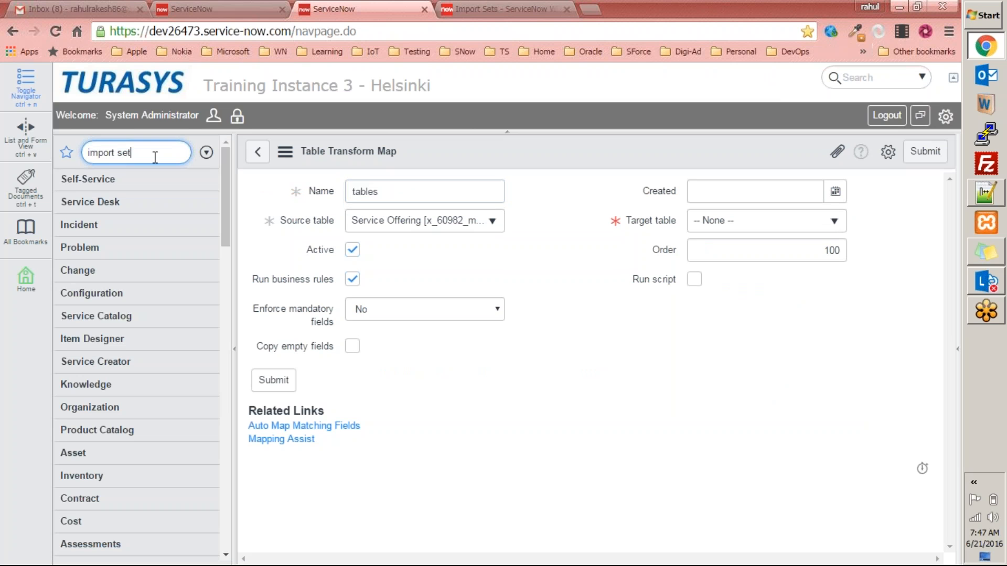
text(tables)
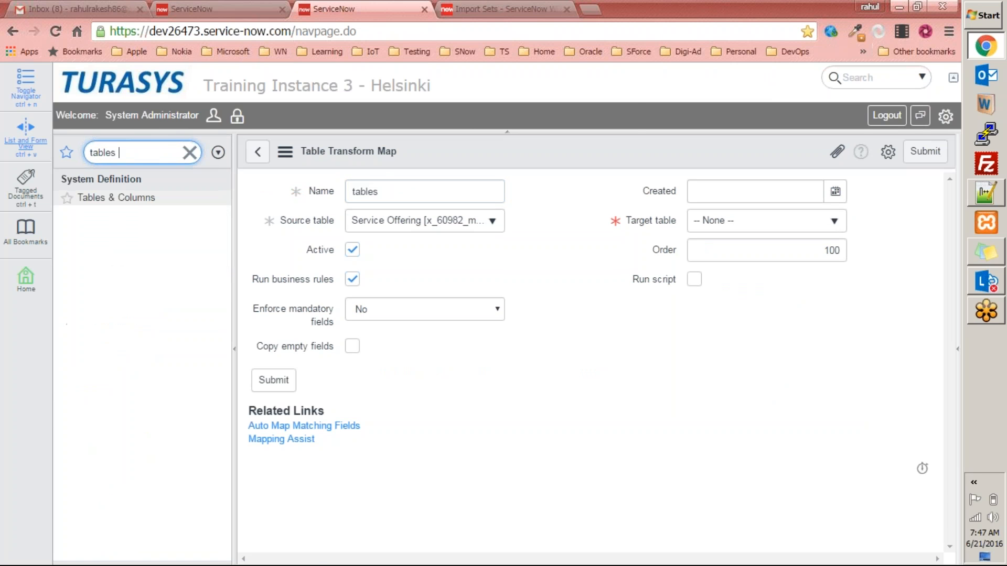
click(116, 204)
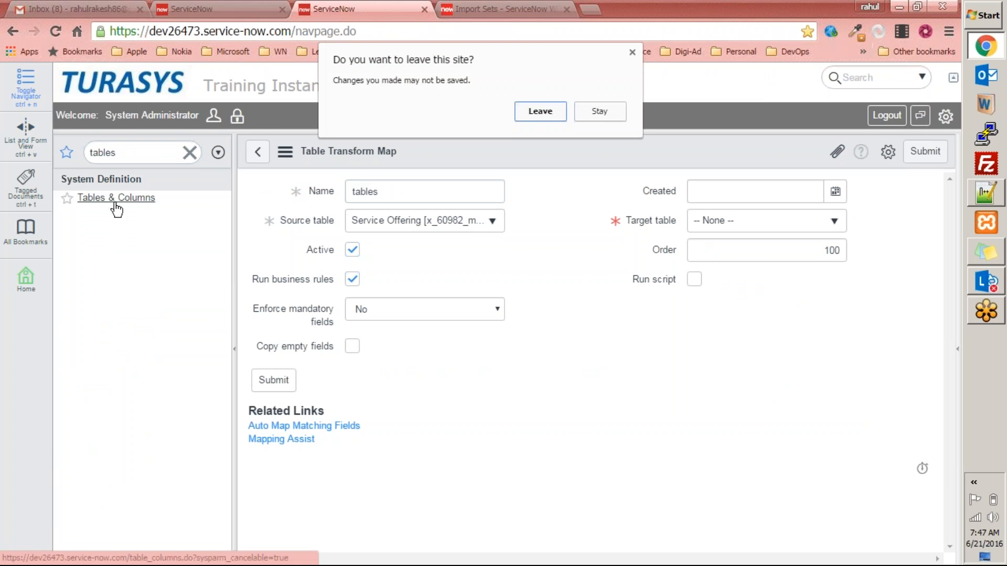
click(541, 112)
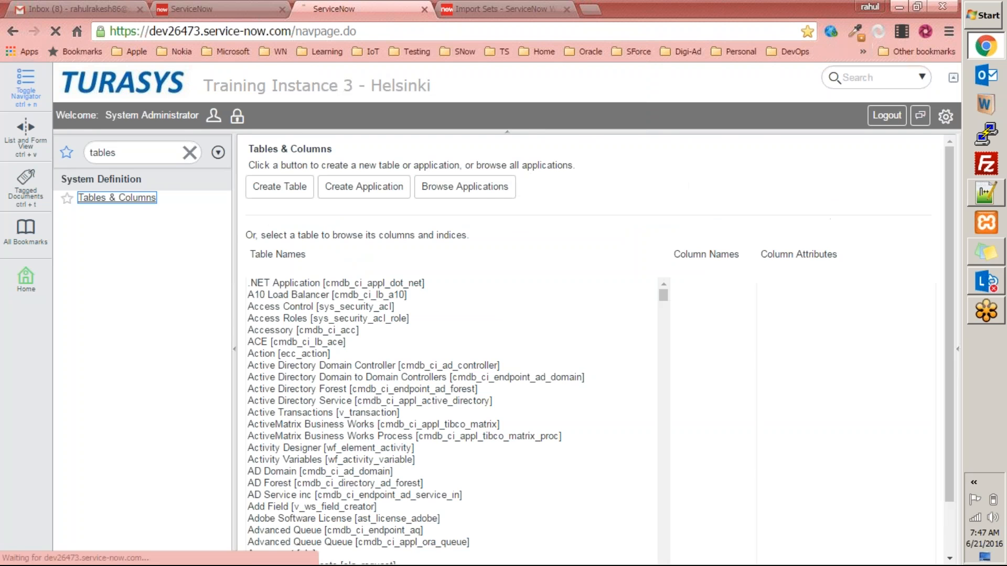
click(283, 188)
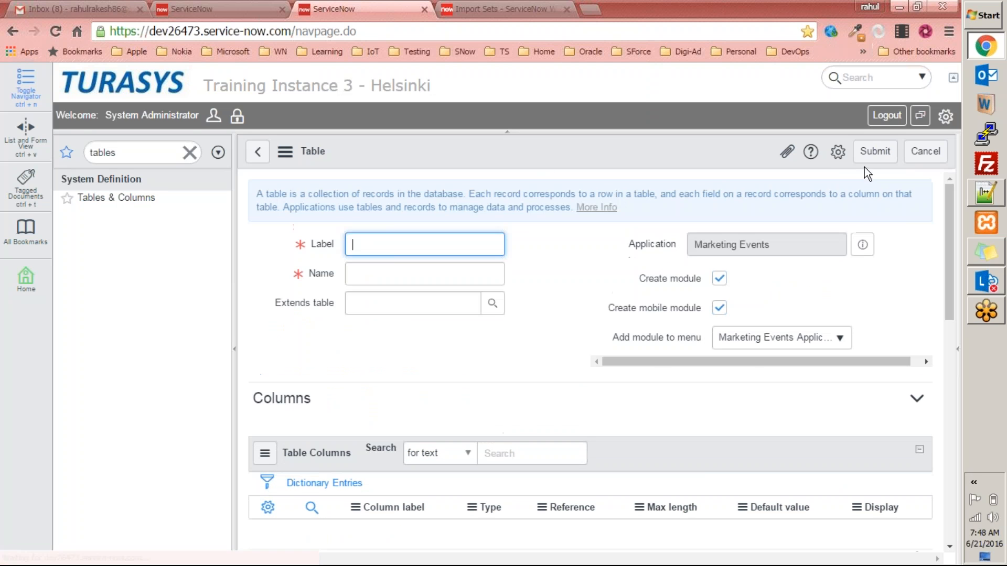
Switch the current application from Marketing Events to Global in the system settings.
click(946, 116)
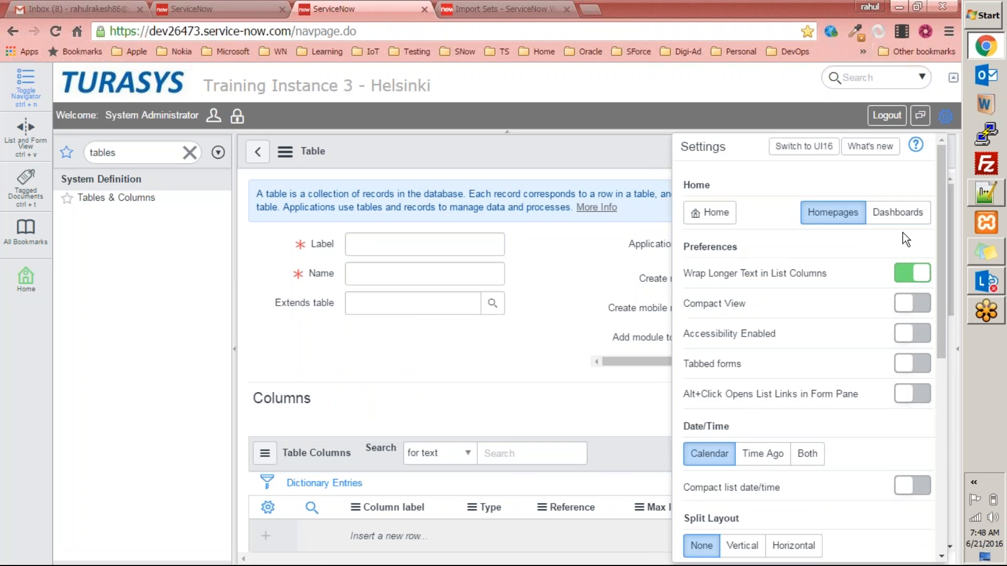
drag(939, 201, 892, 335)
click(770, 412)
click(734, 427)
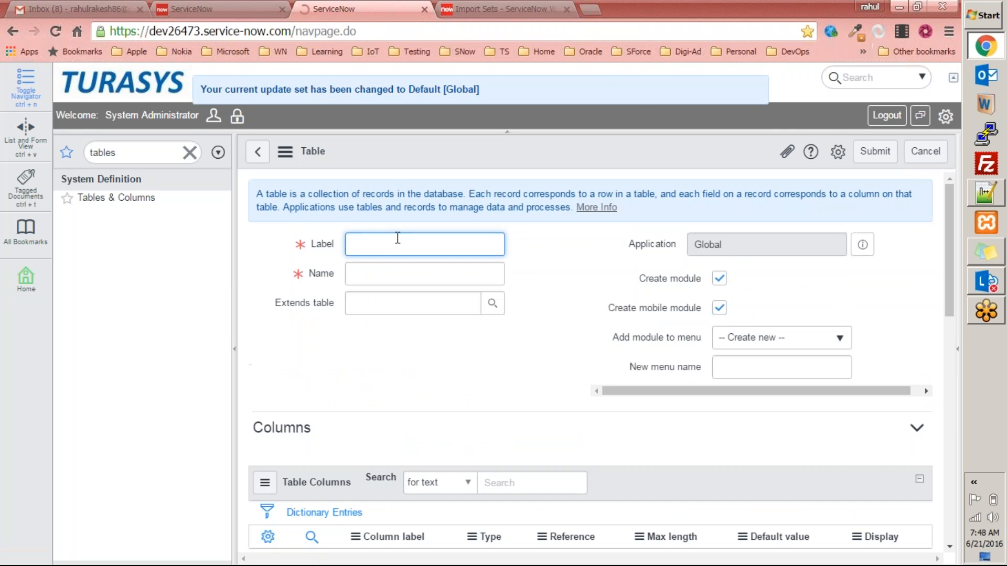
Set the new table's label to Service Offering and let its name fill in from the label.
text(Service Offering)
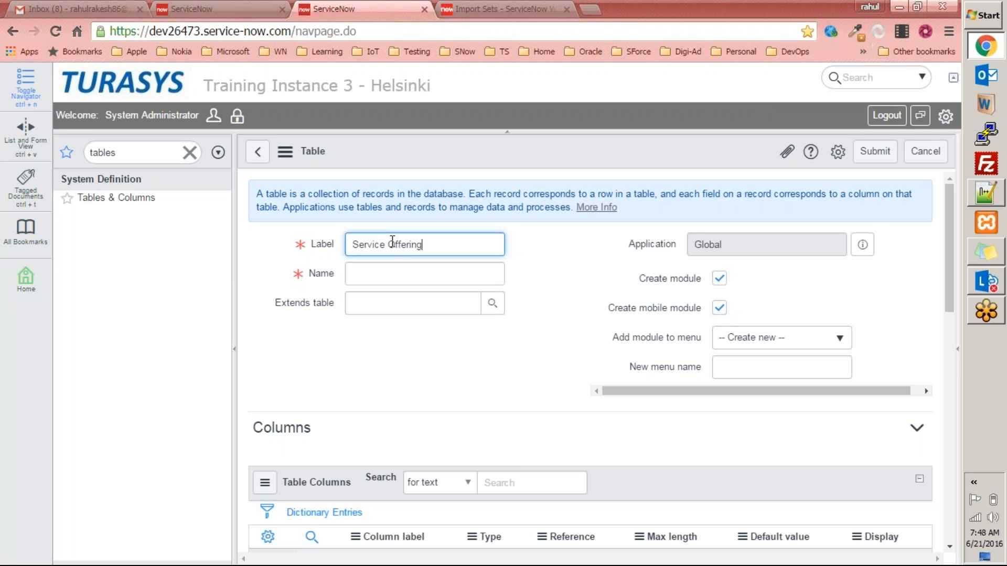
key(Tab)
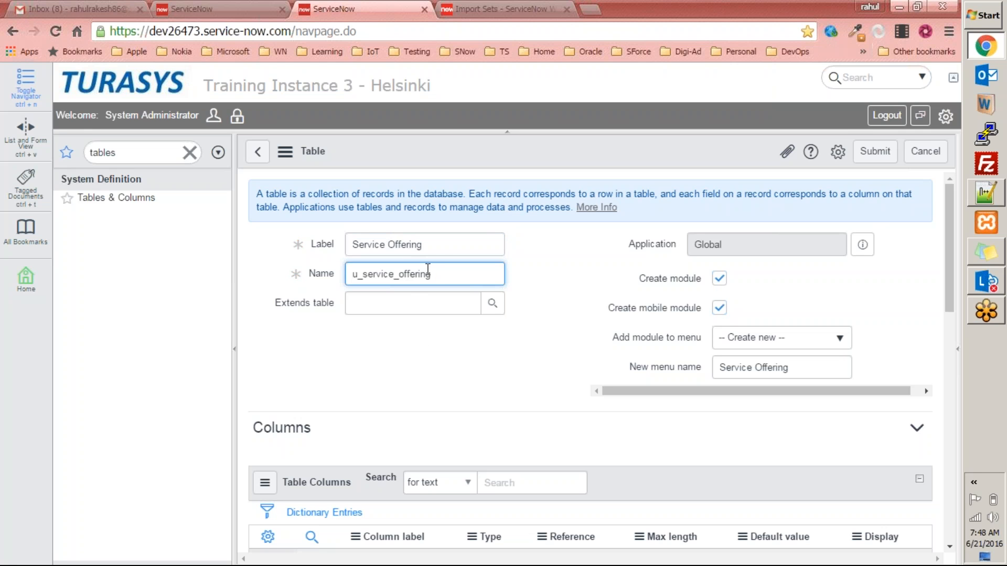
drag(442, 244, 336, 248)
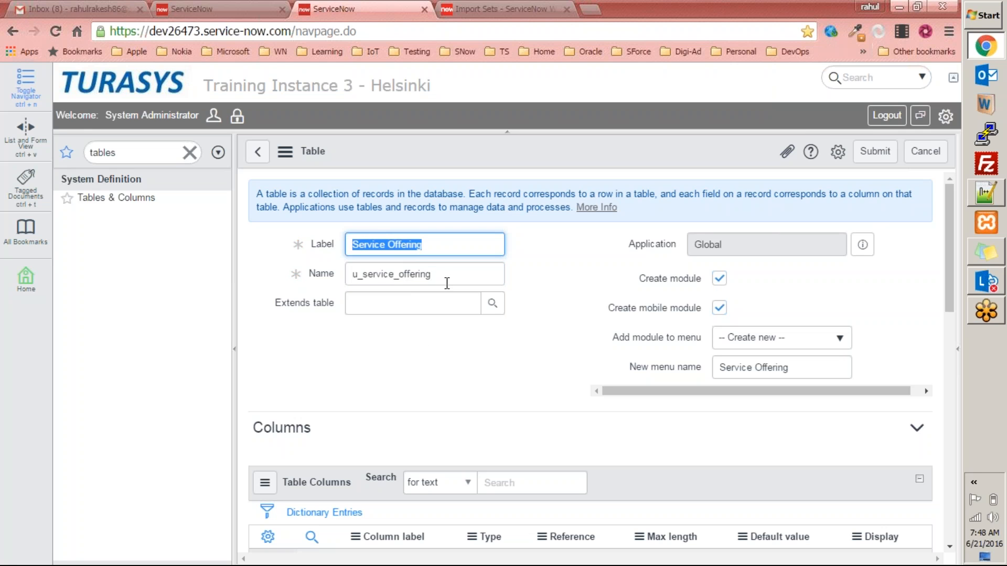
Copy the table name u_service_offering into the Notepad++ note, two lines below the import set table name.
drag(447, 278, 352, 275)
key(ctrl+c)
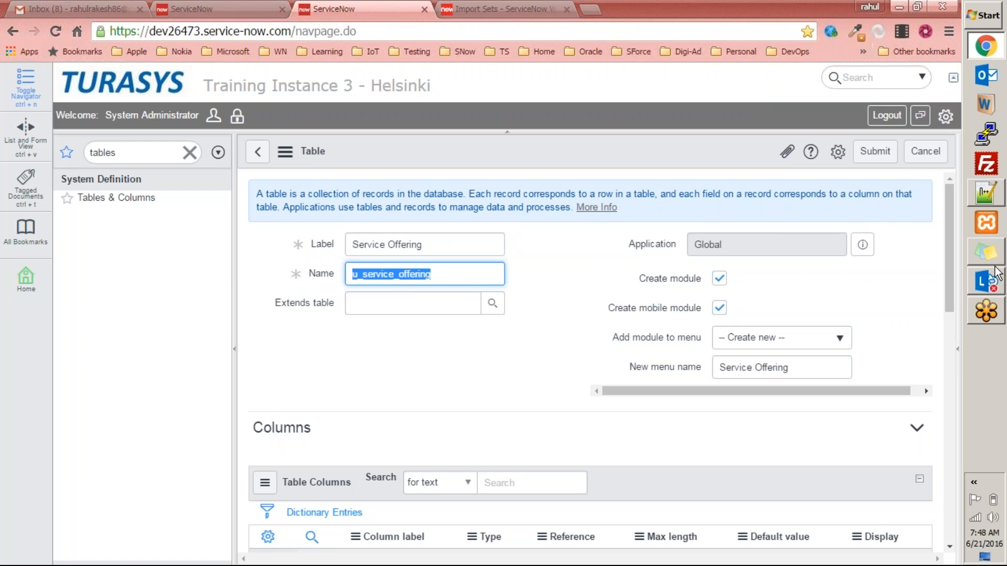
click(986, 194)
key(Return)
key(Return)
key(ctrl+v)
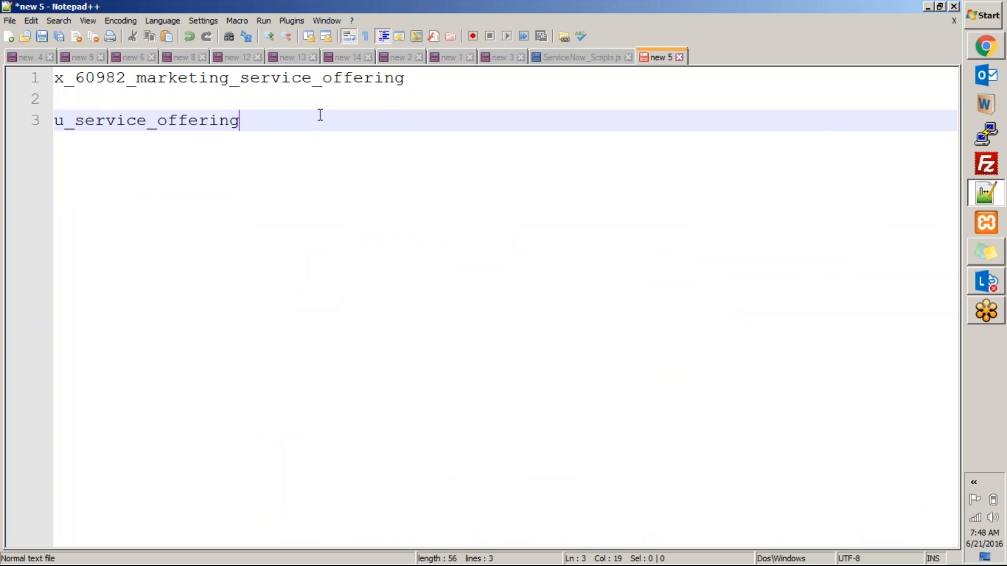
Annotate x_60982_marketing_service_offering with "- Import Set" and u_service_offering with "- ServiceNow Application Table" in the note.
drag(398, 82, 35, 76)
click(431, 83)
text(- Import Set)
key(Down)
key(Down)
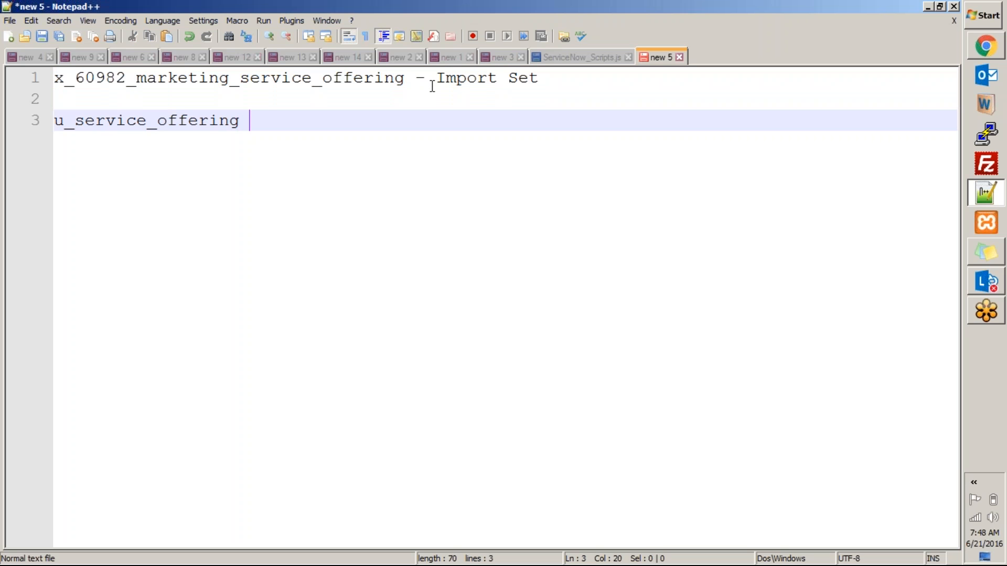
text(- Application)
key(ctrl+Left)
text(ServiceNow)
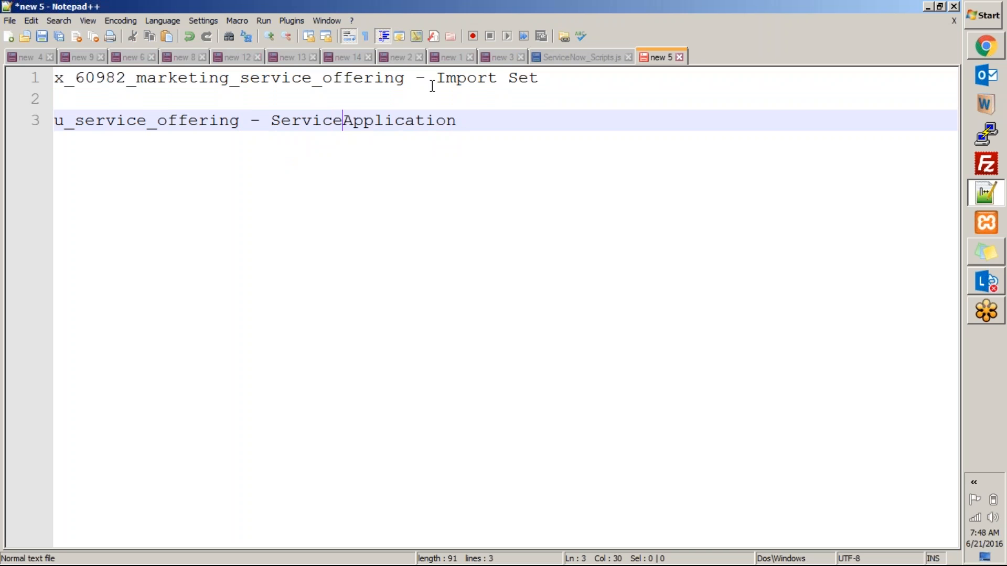
key(End)
text(Table)
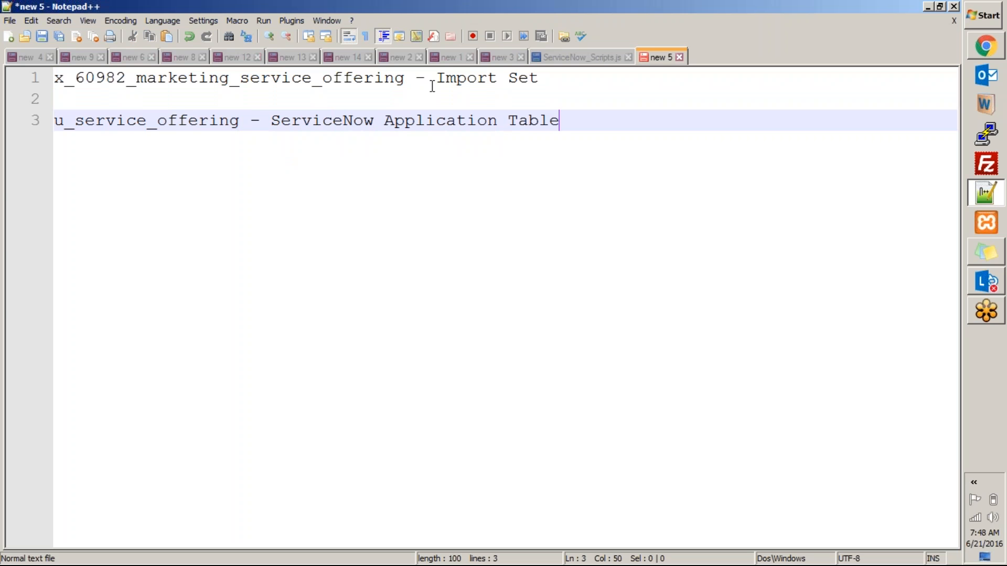
Add "(Target Table)" after "ServiceNow Application Table" on the u_service_offering line of the note.
click(376, 120)
double_click(208, 120)
double_click(156, 121)
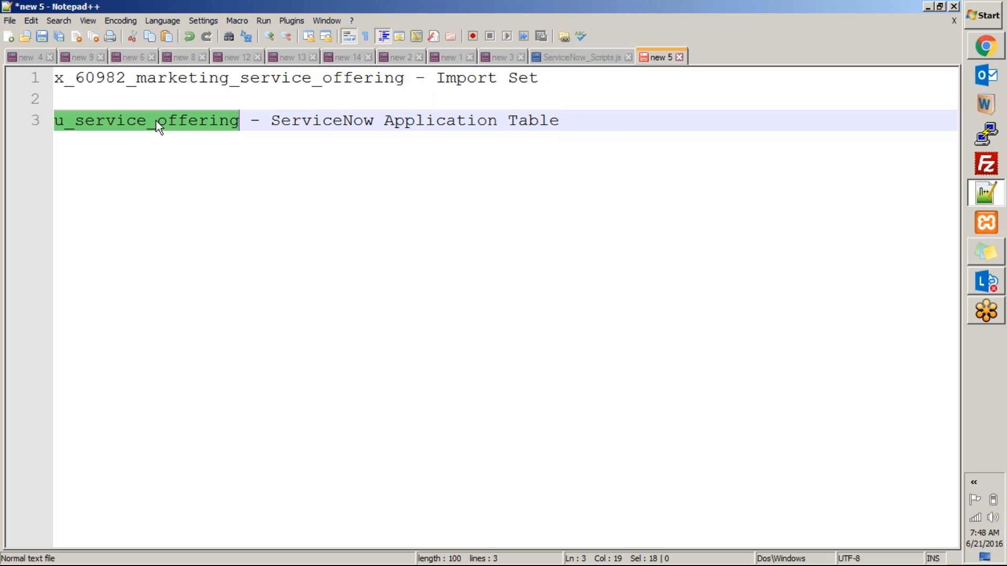
click(629, 123)
text((Target Table)
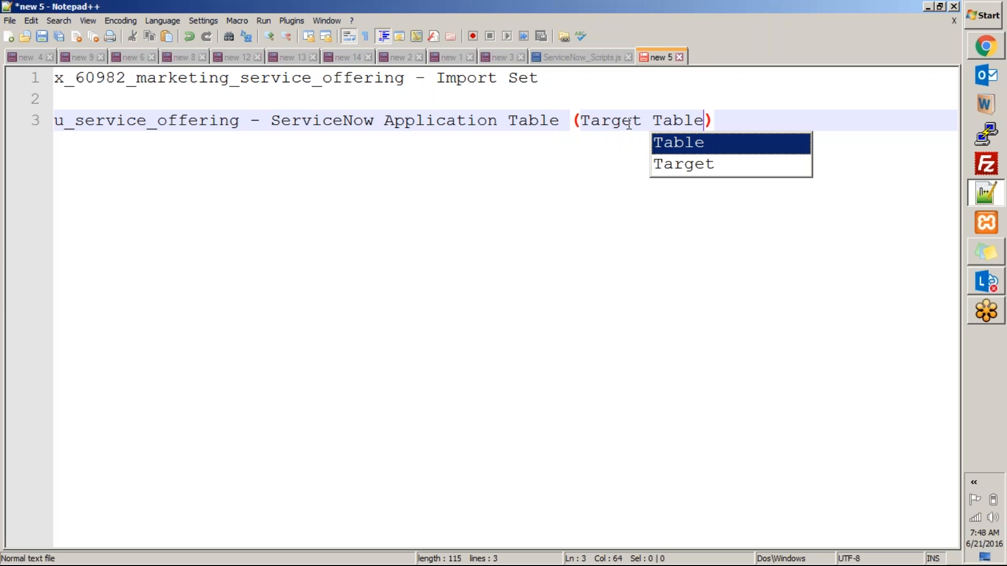
key(Escape)
Switch back to the ServiceNow table form in Chrome and turn off Create module for the new Service Offering table.
key(alt+Tab)
click(285, 259)
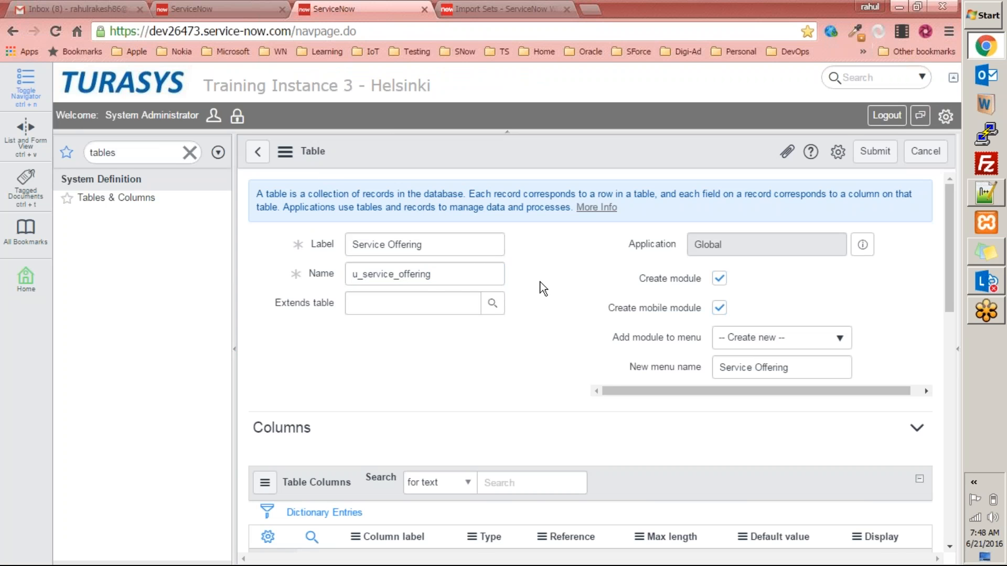
click(719, 279)
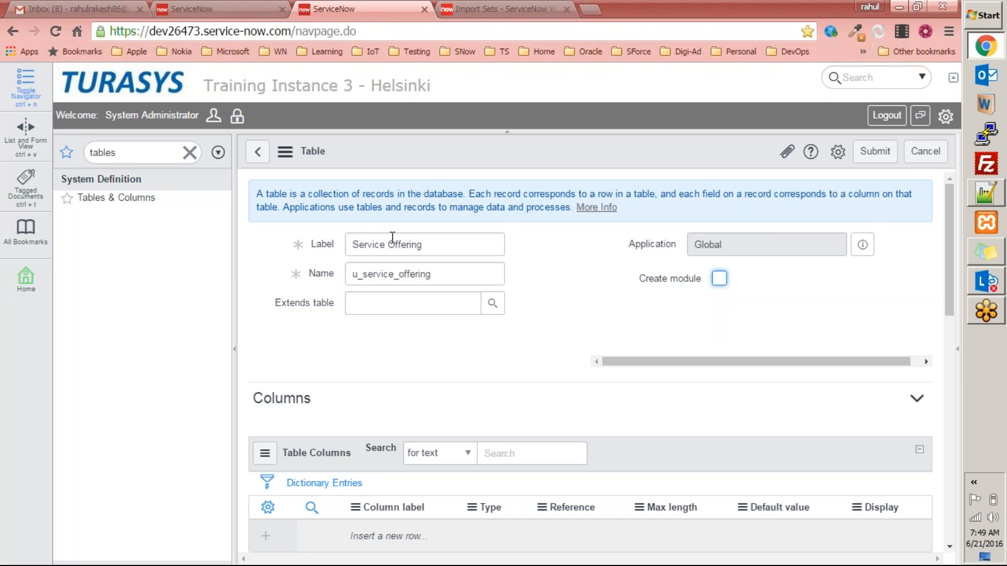
scroll(633, 295, down, 1)
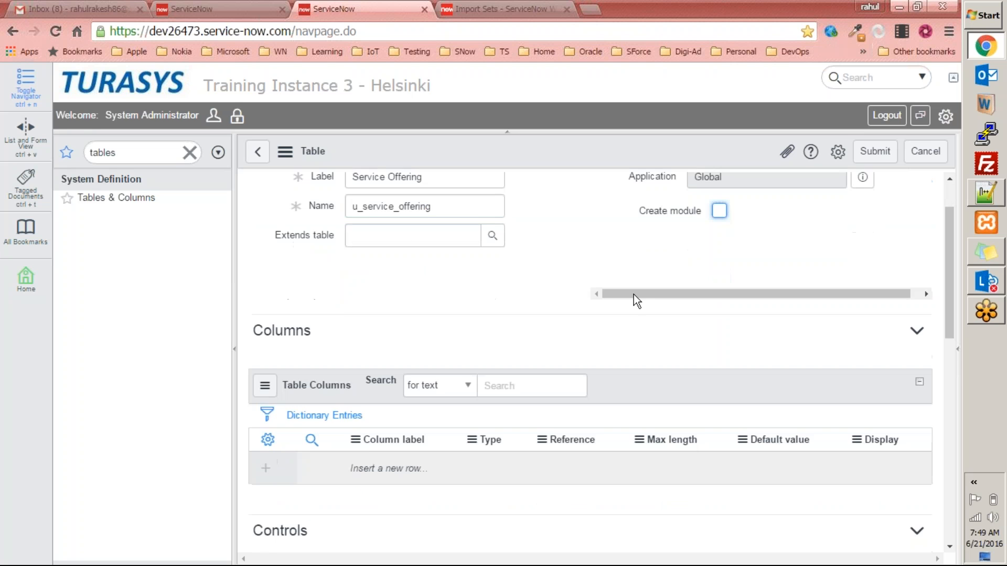
scroll(574, 309, down, 3)
scroll(575, 310, up, 3)
scroll(524, 310, down, 3)
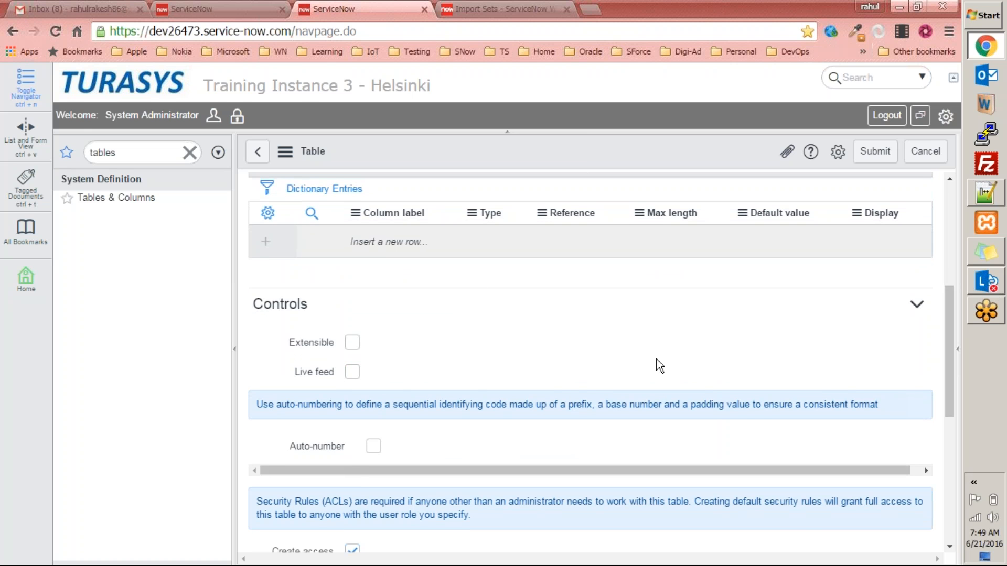
Open the Service Offerings workbook in Excel and examine the column headings on Sheet1.
key(super+d)
double_click(313, 469)
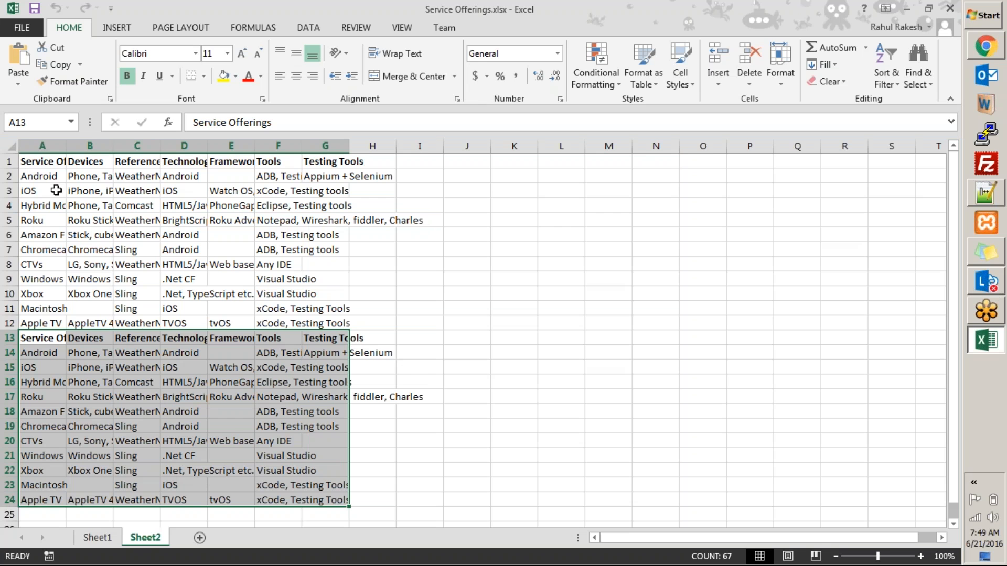
click(104, 537)
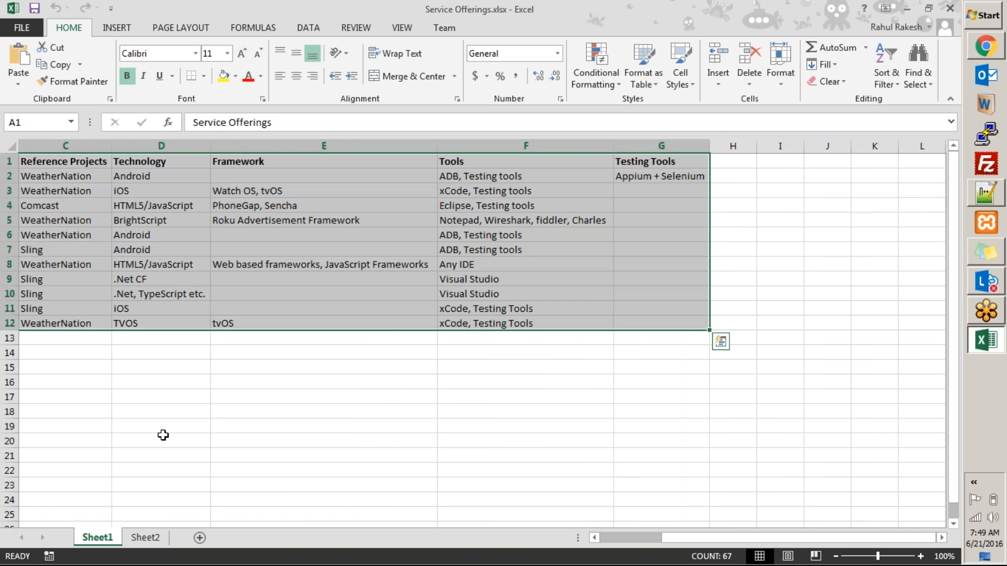
click(163, 436)
key(ctrl+Home)
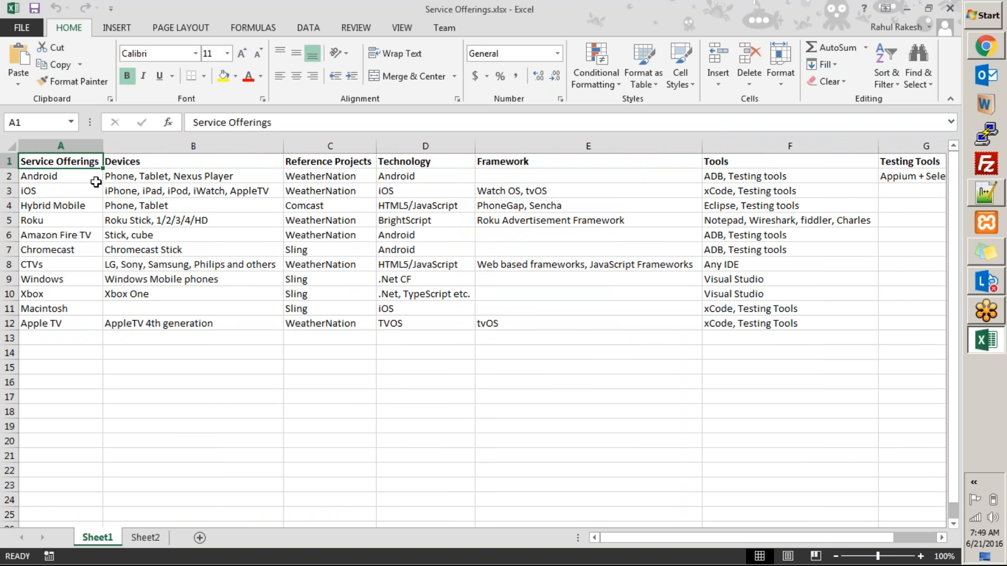
Return to the ServiceNow table form and add a table column labelled Services with type String.
key(alt+Tab)
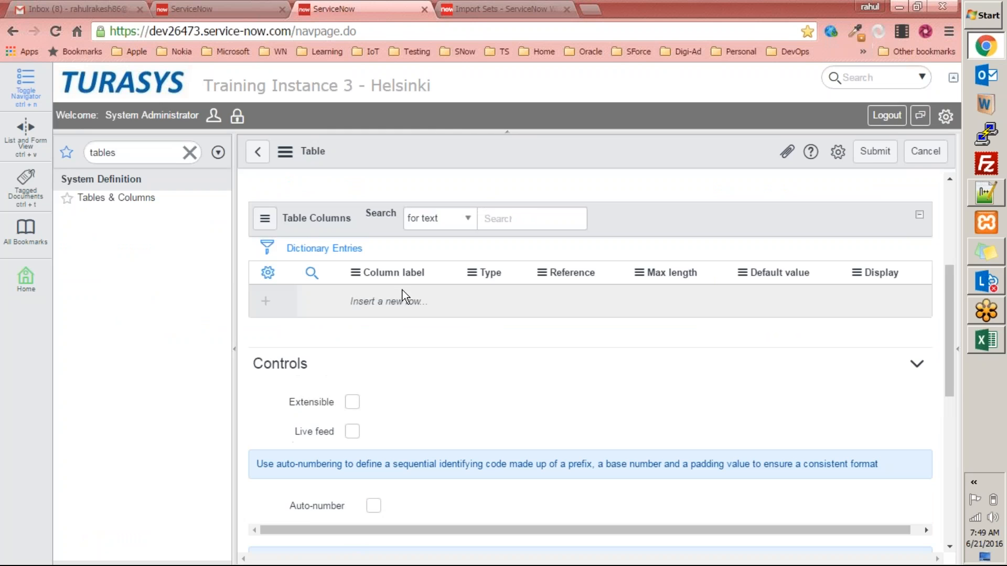
click(402, 387)
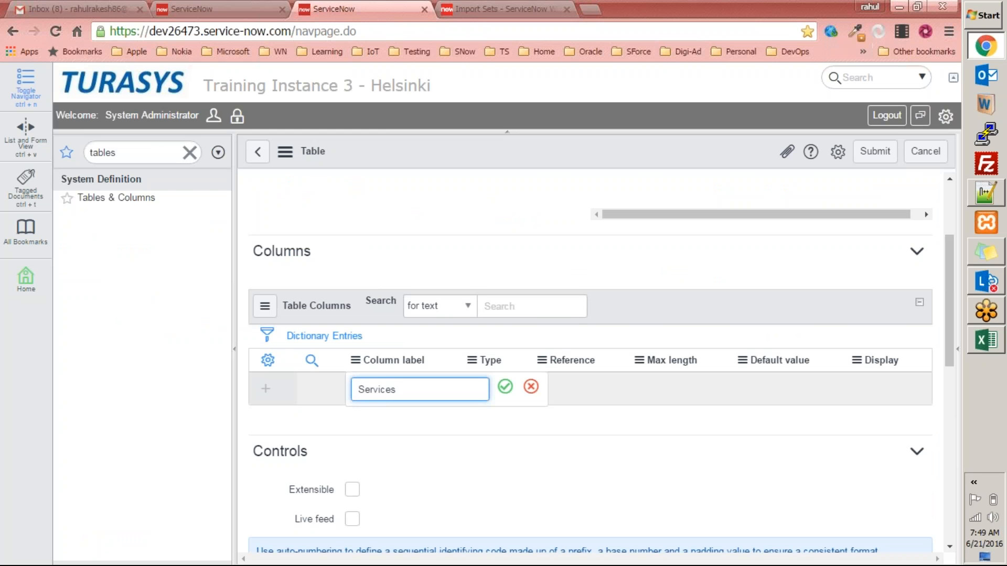
key(Tab)
key(alt+Tab)
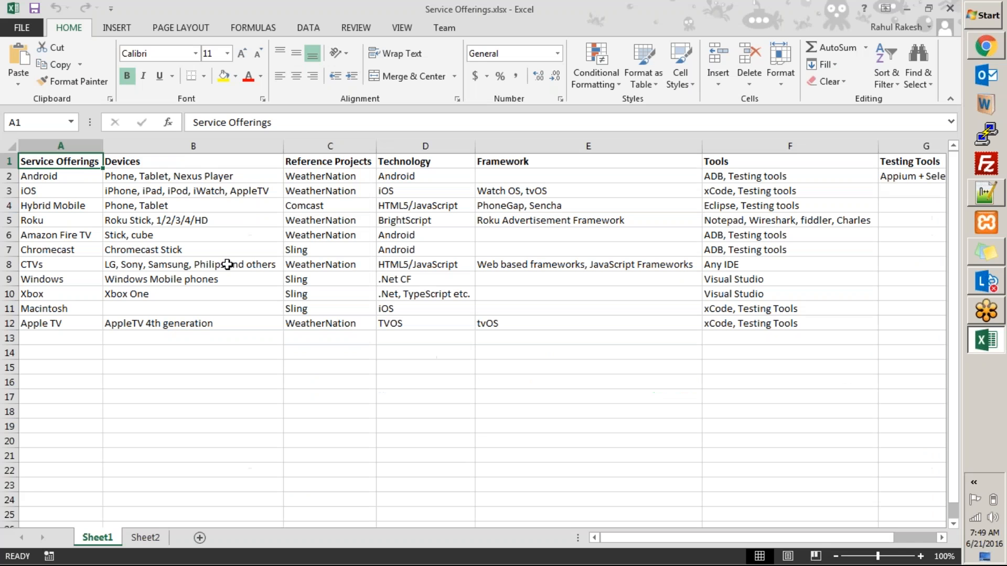
key(alt+Tab)
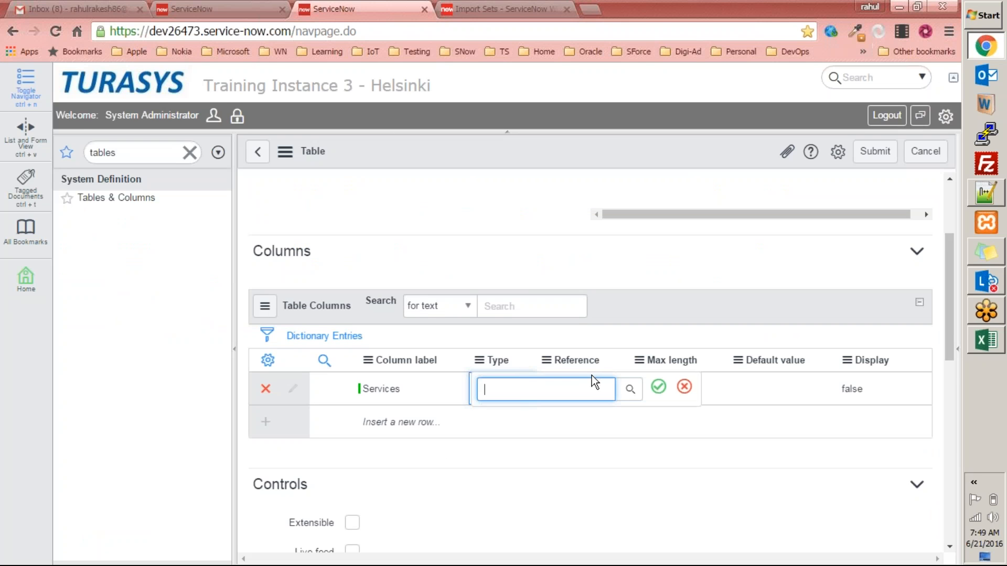
text(string)
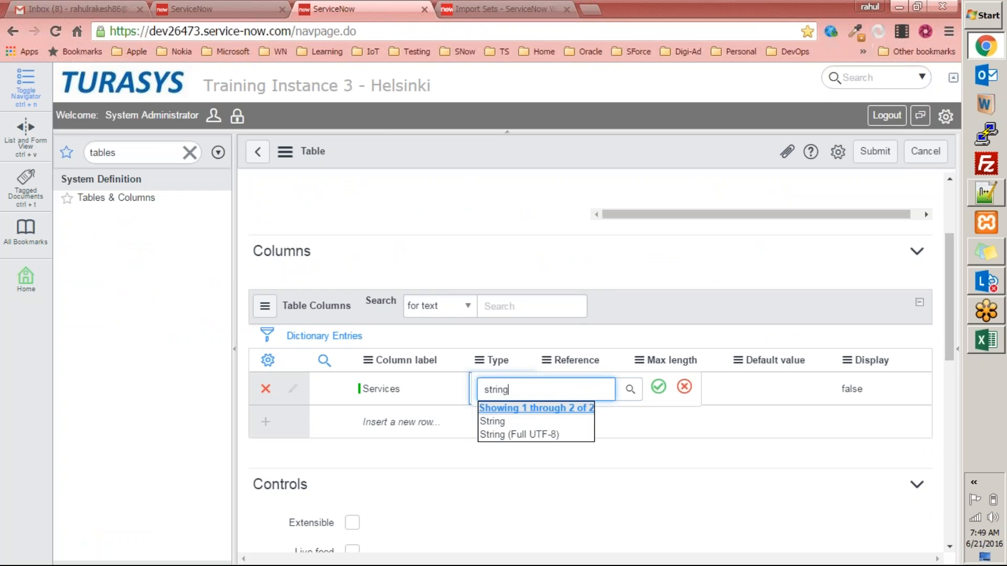
click(523, 420)
click(659, 386)
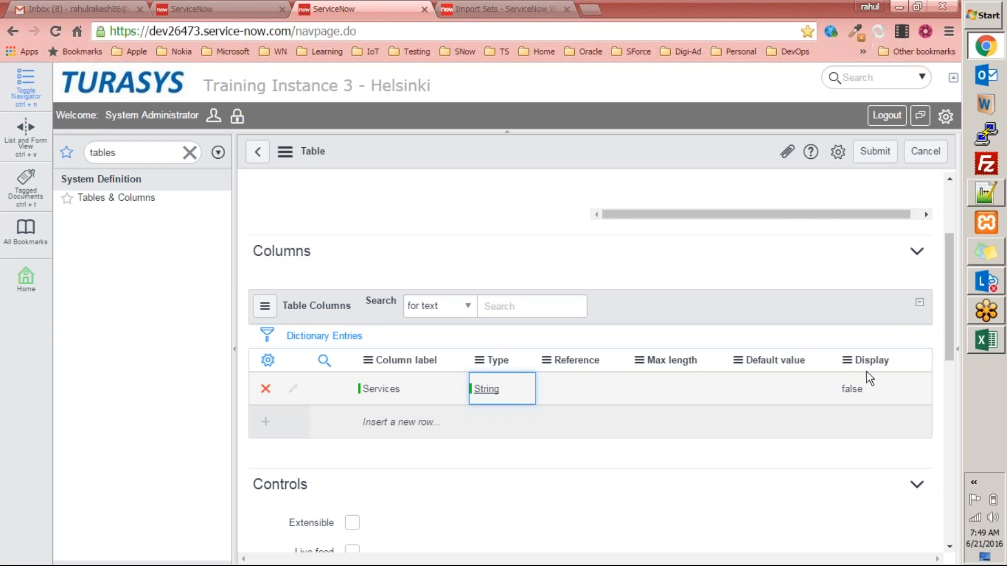
Check the workbook's next heading in Excel, then add a Devices column of type String to the ServiceNow table.
key(alt+Tab)
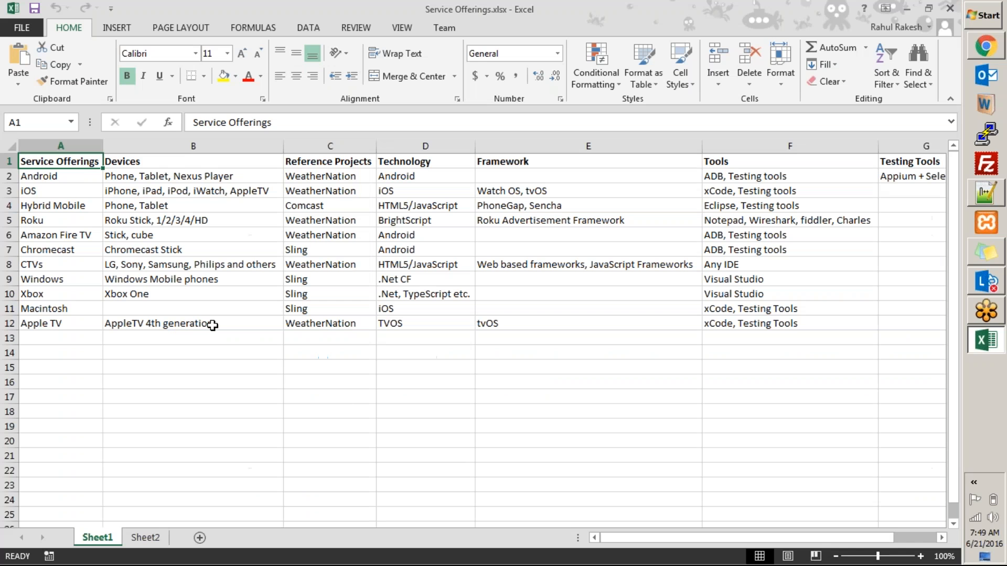
key(alt+Tab)
click(382, 421)
text(Devices)
key(Tab)
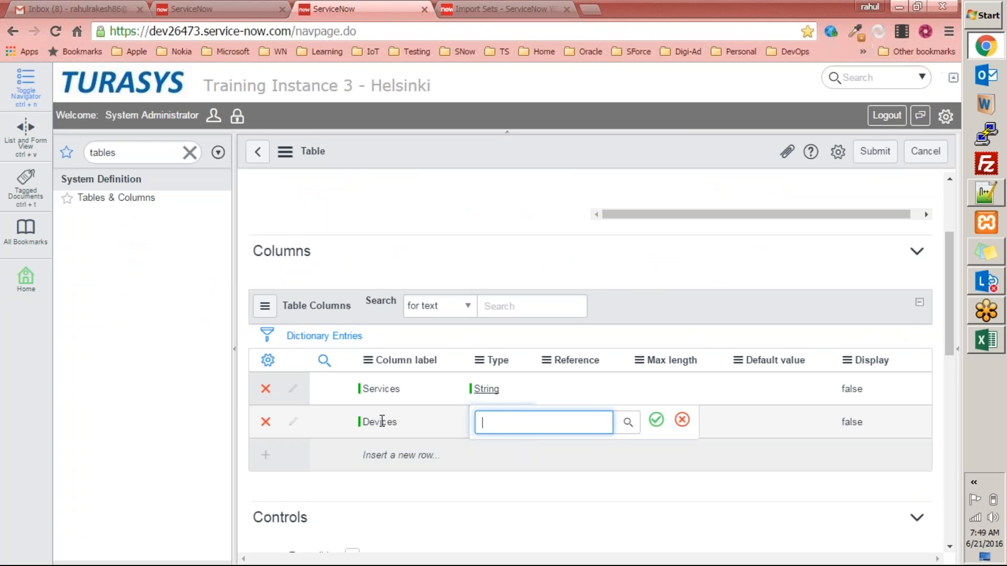
key(Tab)
double_click(489, 423)
text(string)
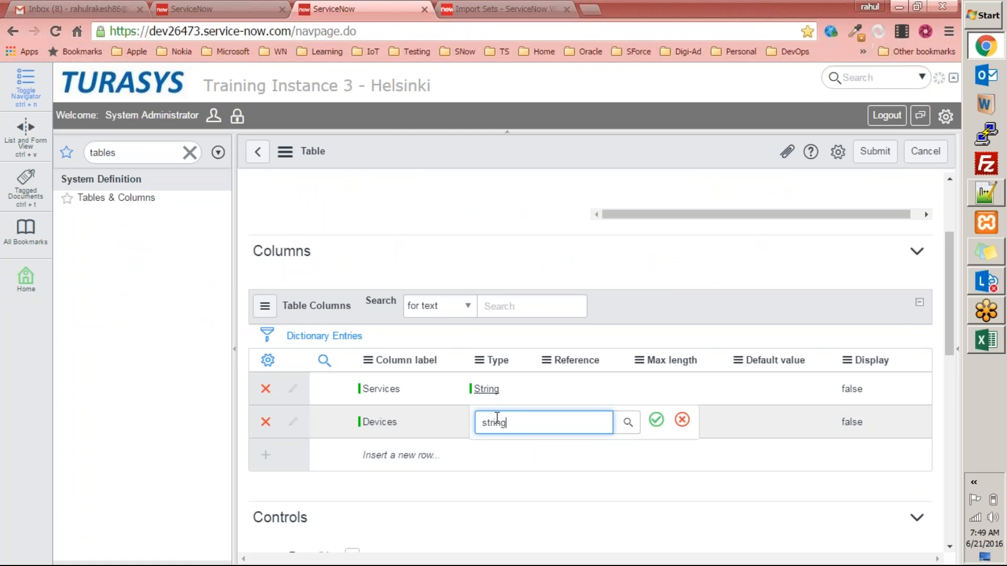
click(498, 453)
click(656, 420)
Consult the workbook's headings and add a ServiceNow table column labelled Project for the reference projects.
key(alt+Tab)
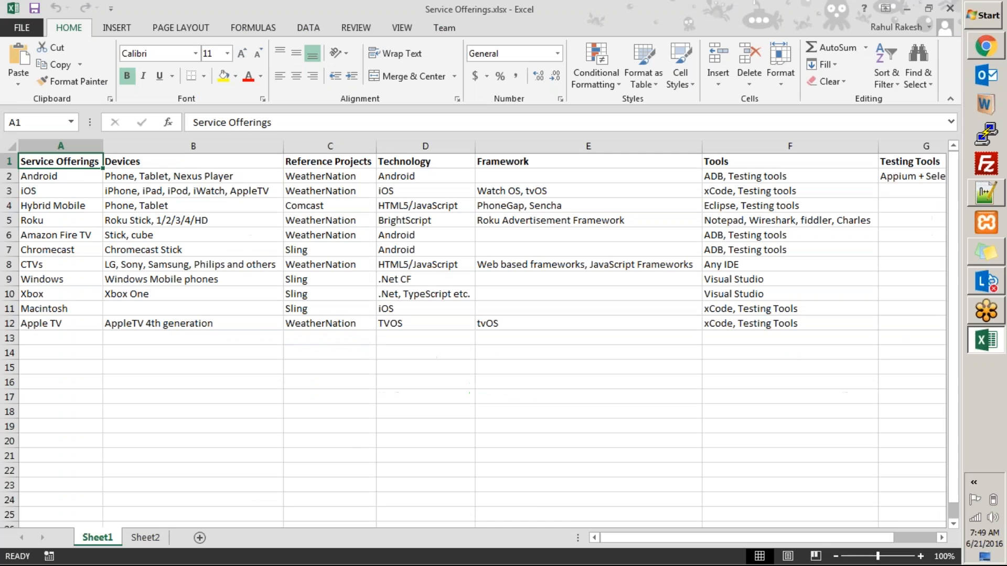
key(alt+Tab)
double_click(366, 455)
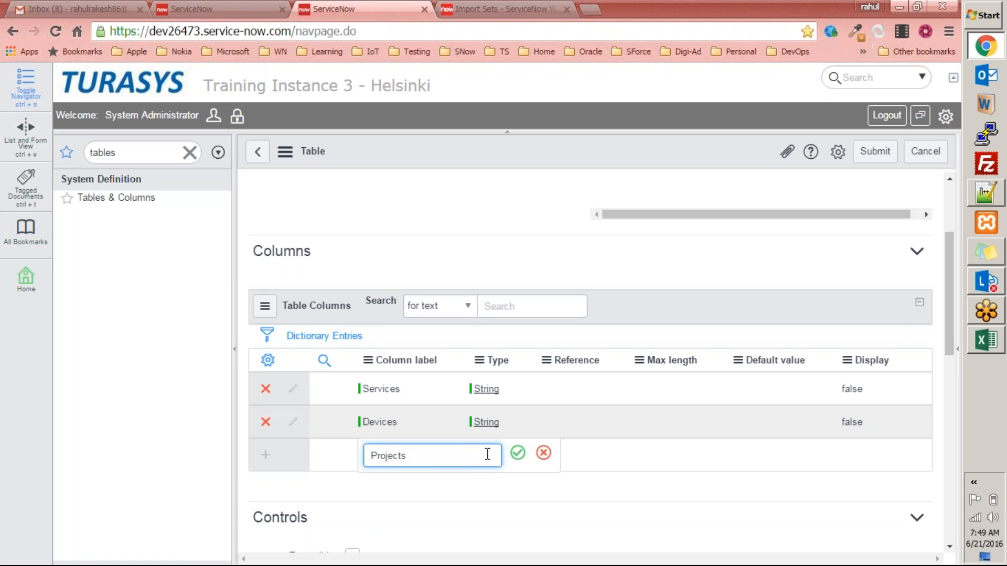
key(BackSpace)
click(517, 456)
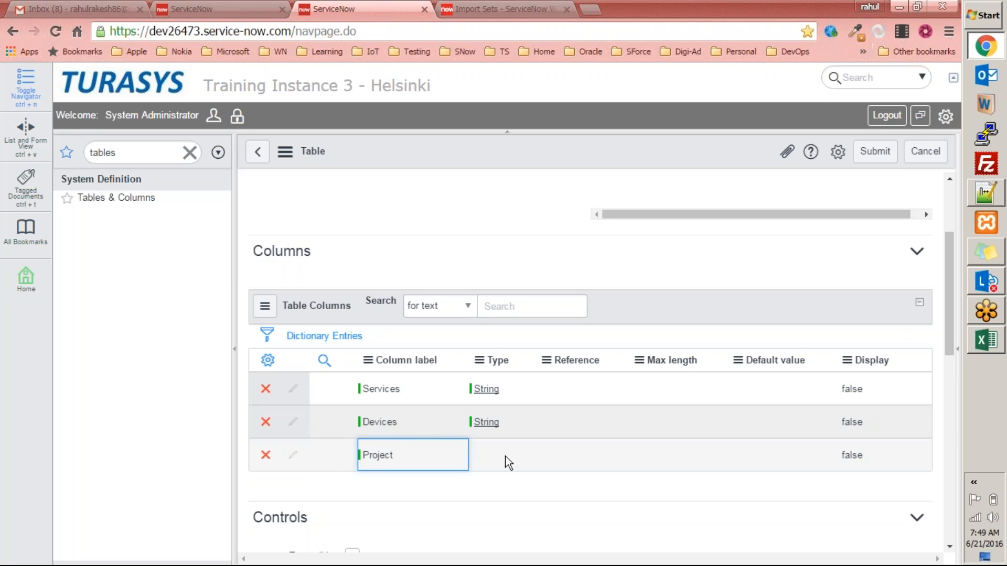
Change the column labels Devices and Services to the singular Device and Service.
click(412, 427)
double_click(413, 424)
click(466, 423)
key(BackSpace)
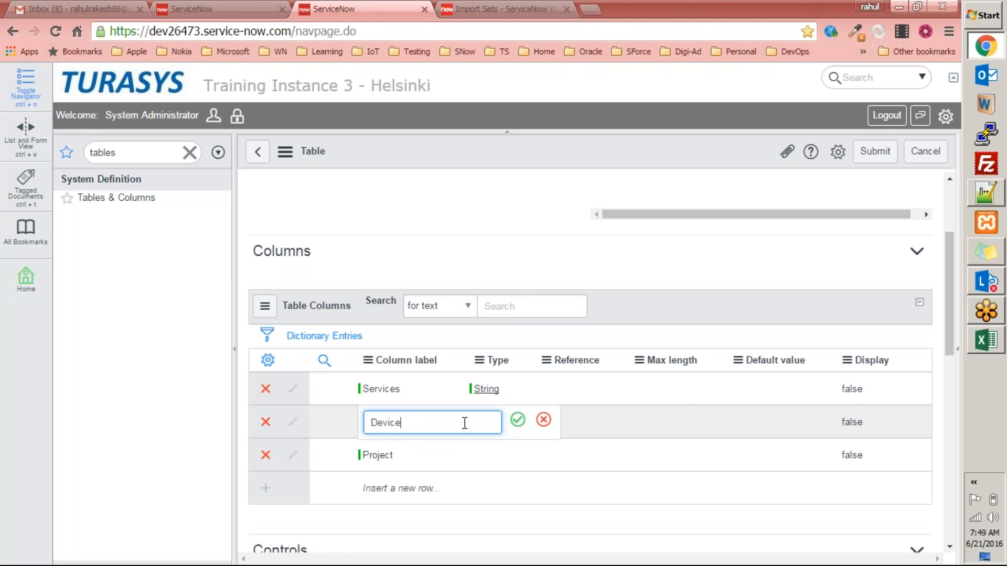
click(422, 396)
double_click(417, 391)
click(427, 390)
key(BackSpace)
click(517, 389)
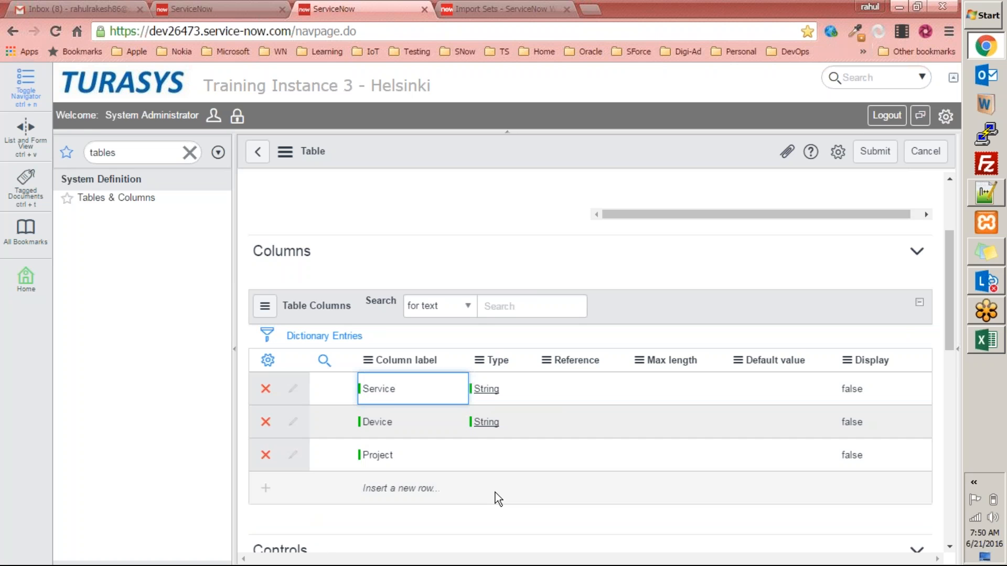
Set the Project column's type to String.
double_click(477, 447)
text(String)
click(533, 489)
click(656, 453)
Check the heading after Reference Projects in the workbook and add a Technology column of type String to the ServiceNow table.
key(alt+Tab)
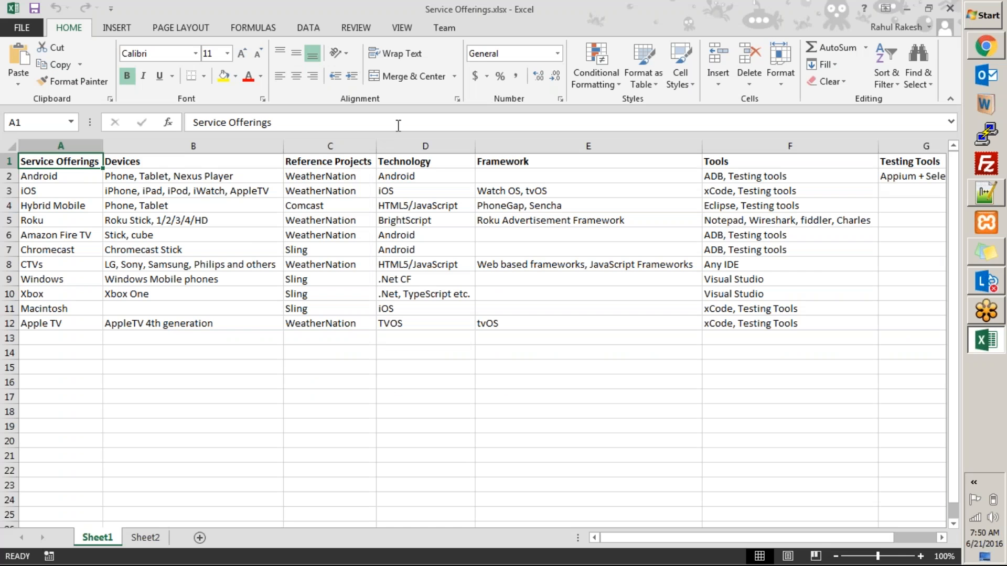
key(alt+Tab)
click(373, 488)
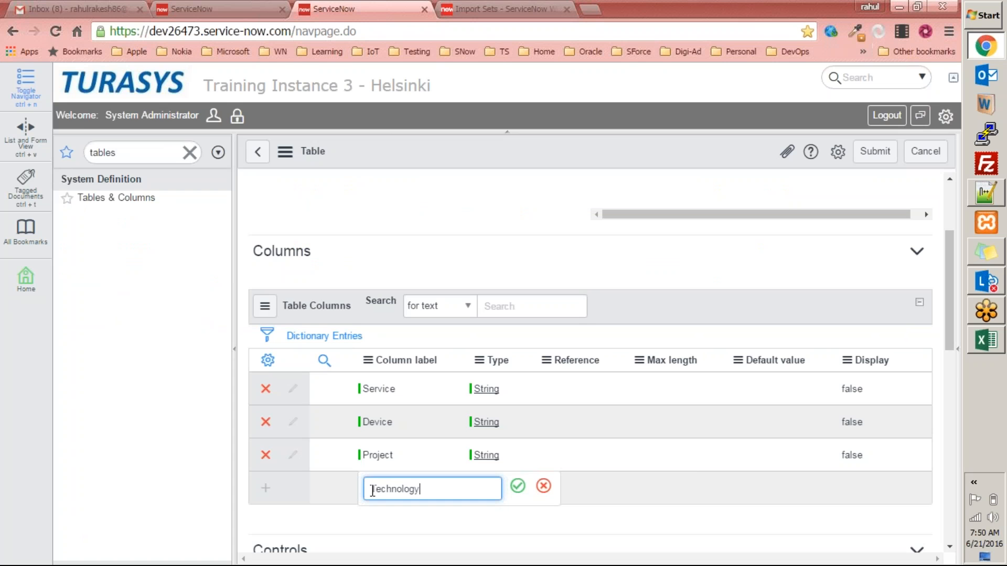
key(Tab)
text(string)
click(557, 516)
click(656, 487)
Check the heading after Technology in the workbook and add a Framework column of type String to the ServiceNow table.
key(alt+Tab)
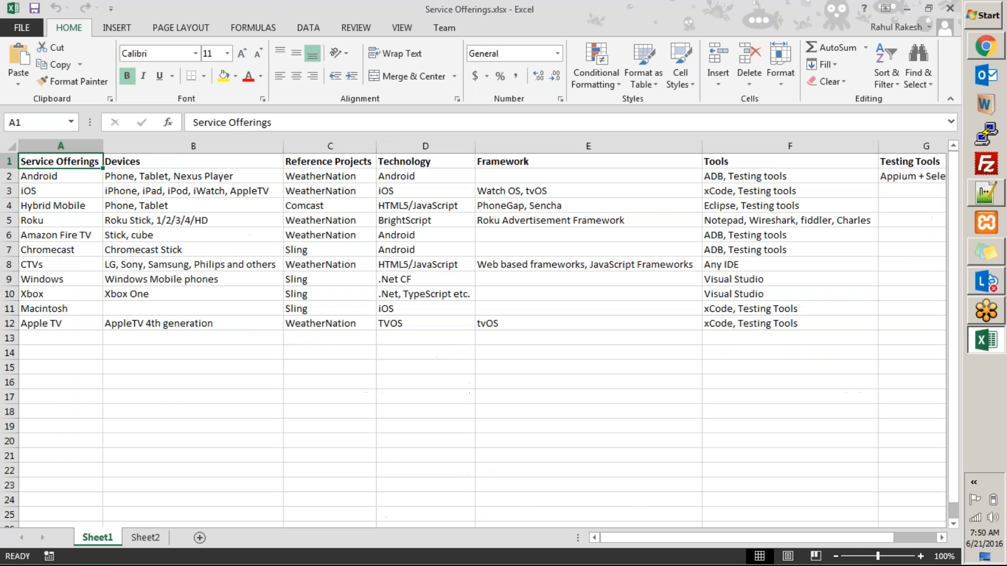
key(alt+Tab)
click(387, 523)
text(Framework)
key(Tab)
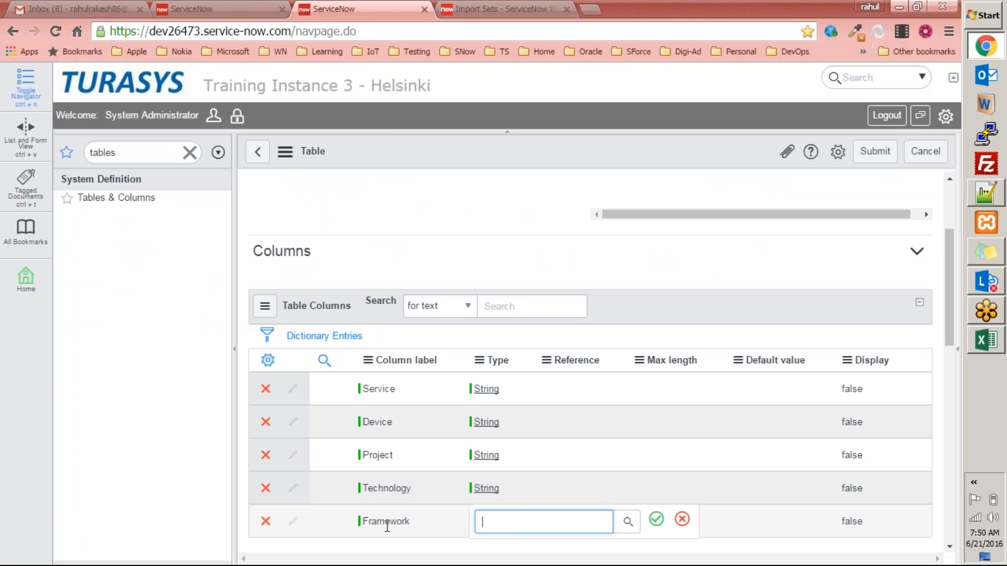
text(String)
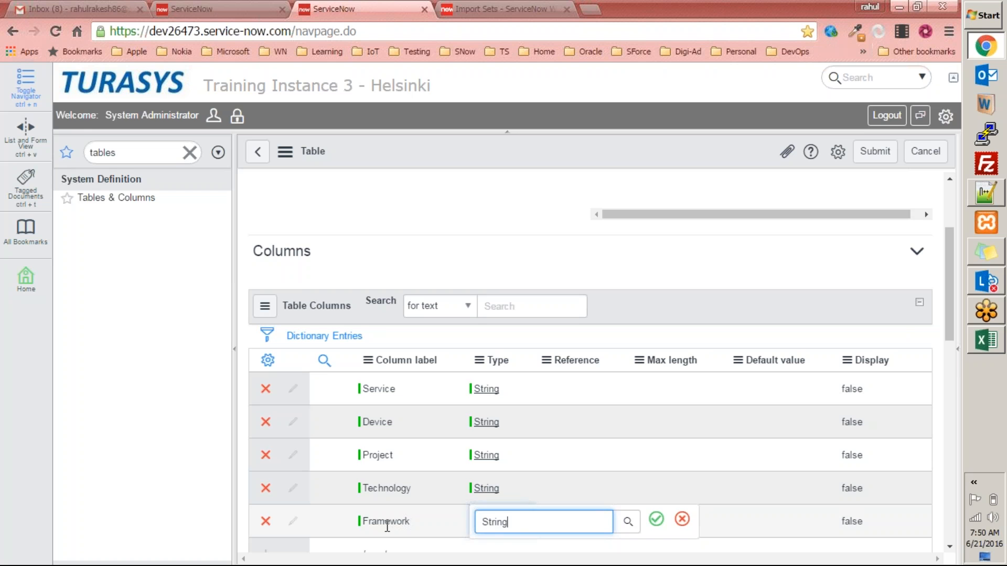
scroll(524, 517, down, 1)
click(493, 477)
click(656, 446)
Check the heading after Framework in the workbook and add a ServiceNow table column labelled Tool.
key(alt+Tab)
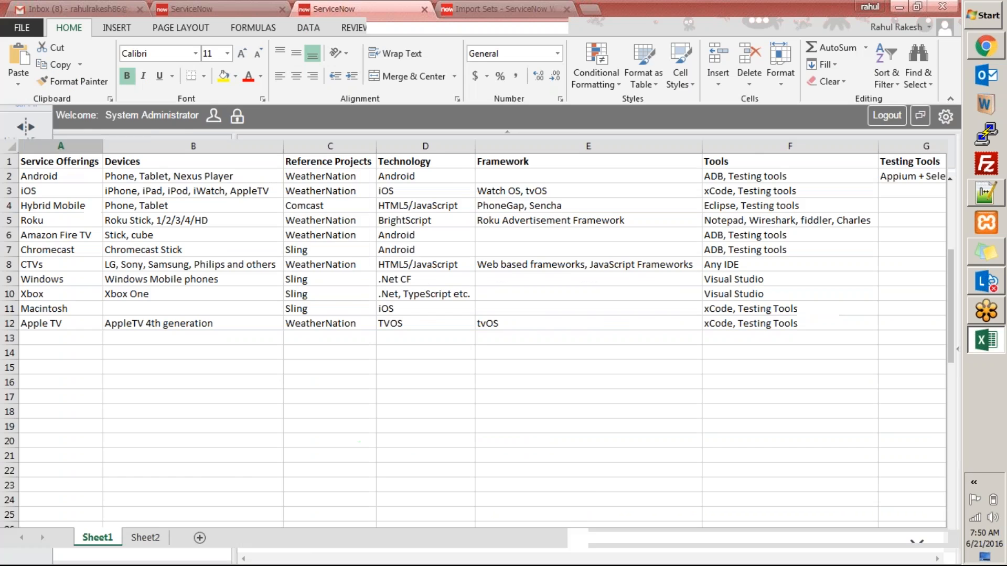
scroll(390, 464, down, 6)
scroll(376, 384, up, 4)
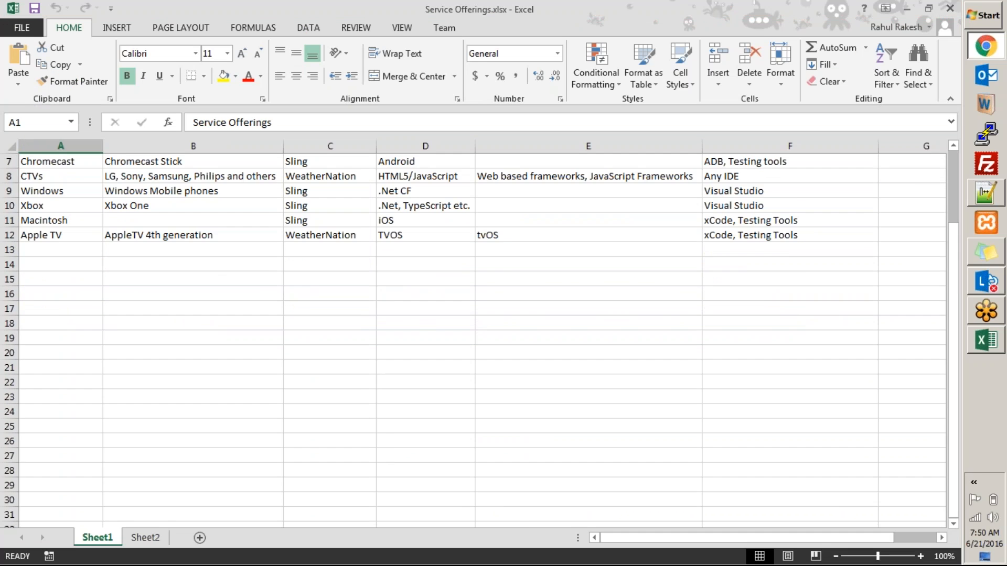
key(alt+Tab)
click(375, 477)
text(Too)
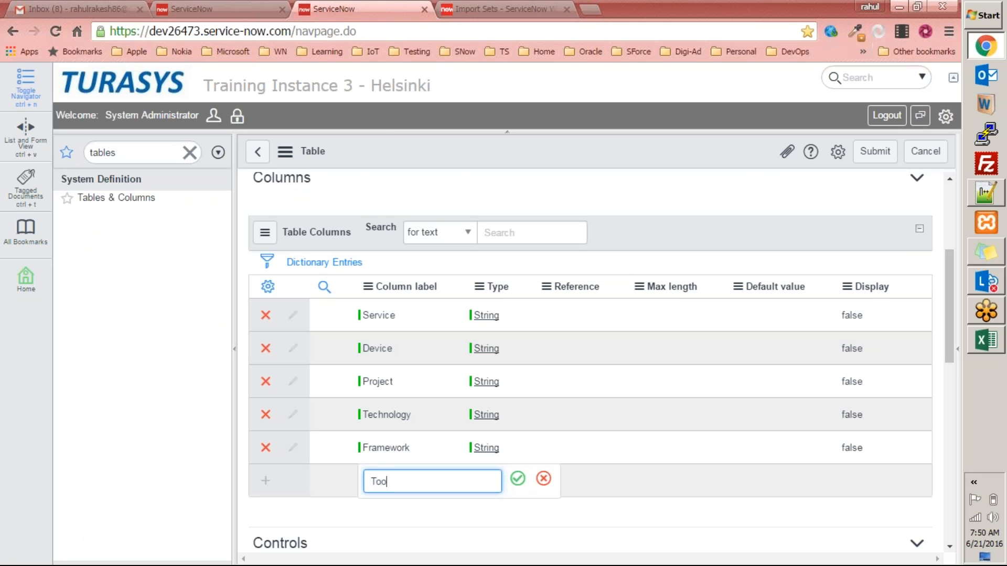
text(l)
key(Tab)
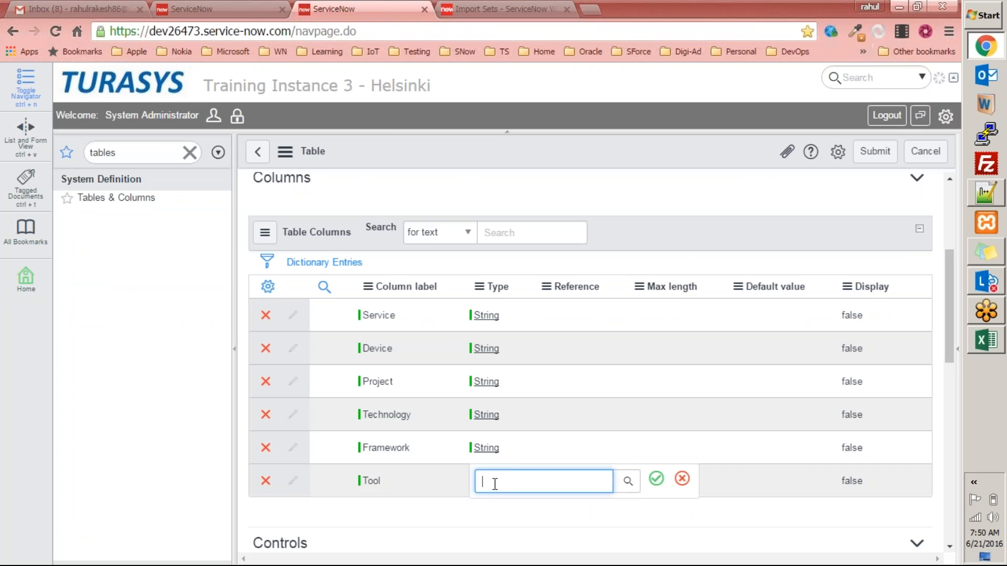
Change the Tool column's label to Tools and set its type to String.
click(392, 478)
click(392, 478)
click(396, 476)
text(s)
click(515, 479)
click(498, 486)
click(498, 486)
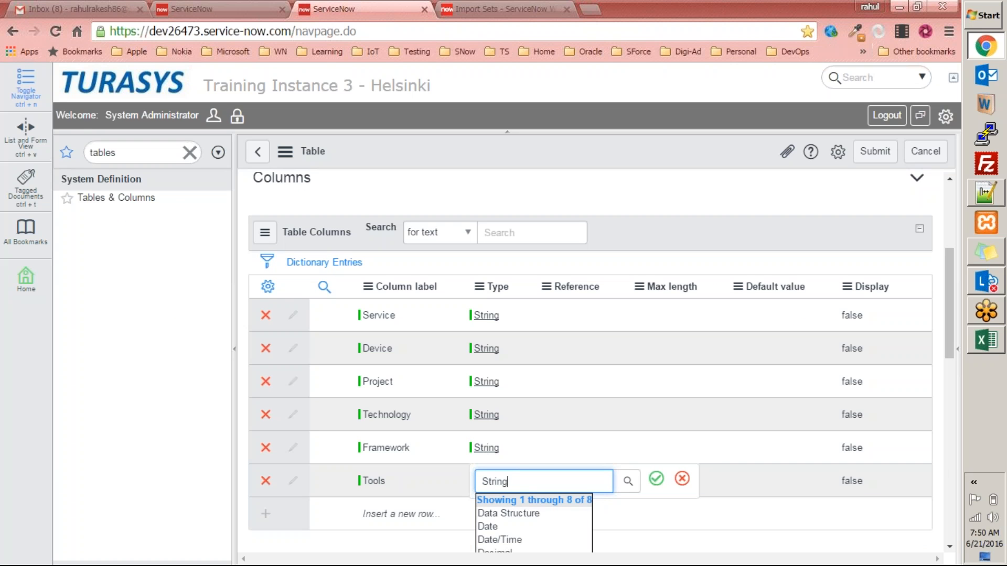
click(500, 512)
click(656, 478)
Check the heading after Tools in the workbook and add a Testing Tools column of type String to the ServiceNow table.
key(alt+Tab)
drag(656, 546, 698, 543)
key(ctrl+Home)
key(alt+Tab)
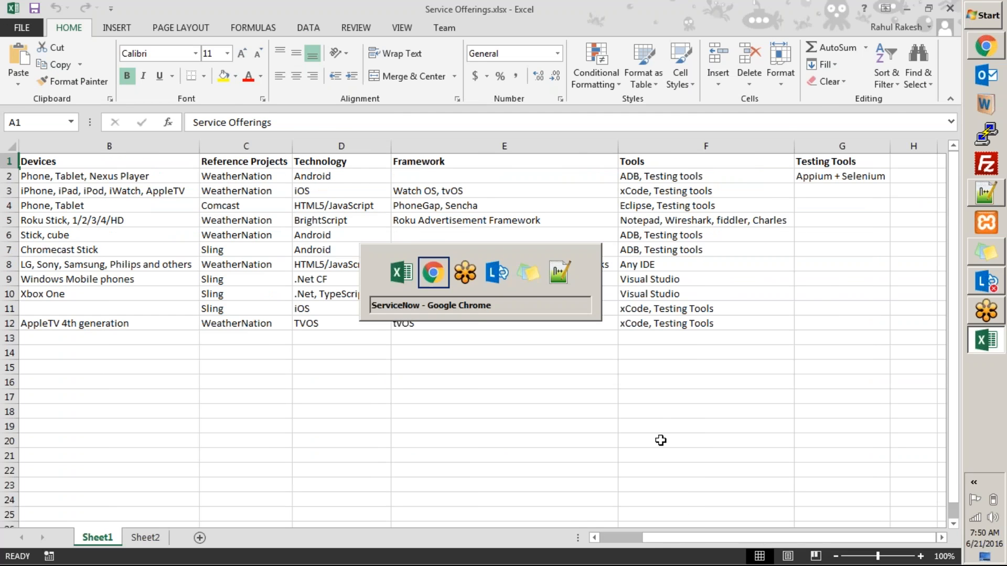
click(372, 503)
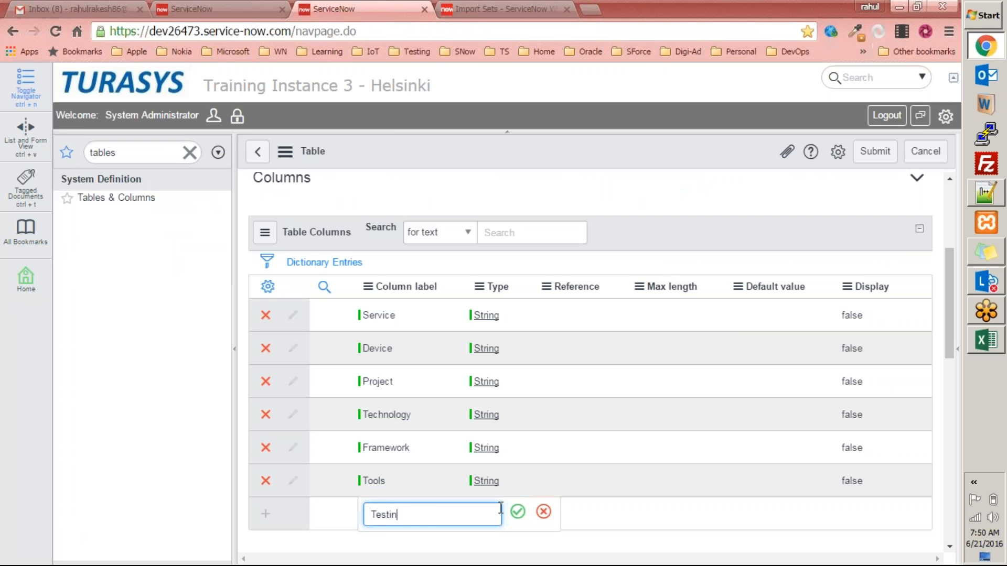
text(Testing Tools)
click(517, 512)
double_click(492, 509)
text(Stri)
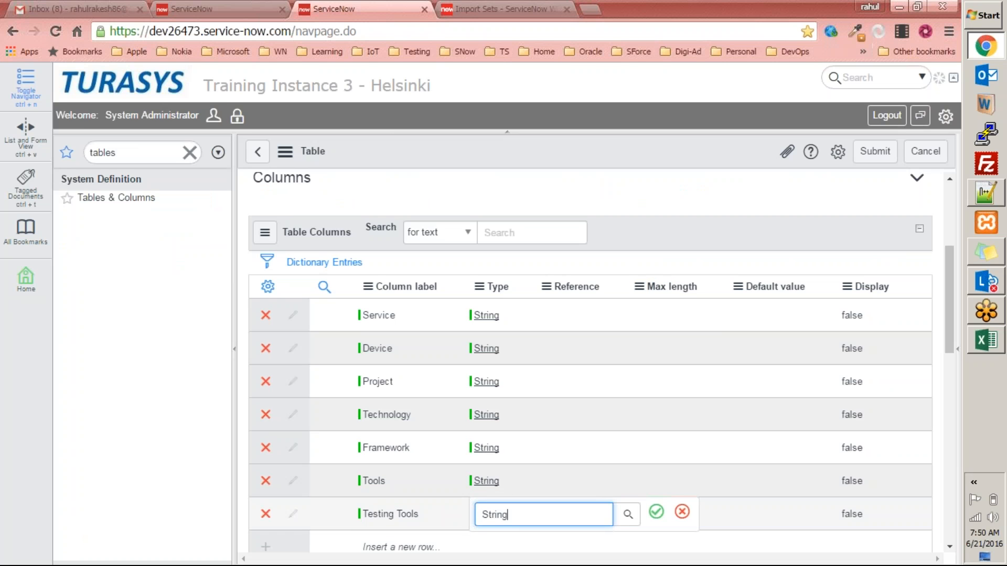
text(ng)
click(525, 548)
click(656, 511)
Save the new Service Offering table, check the workbook's columns and minimise the workbook window.
scroll(536, 499, up, 5)
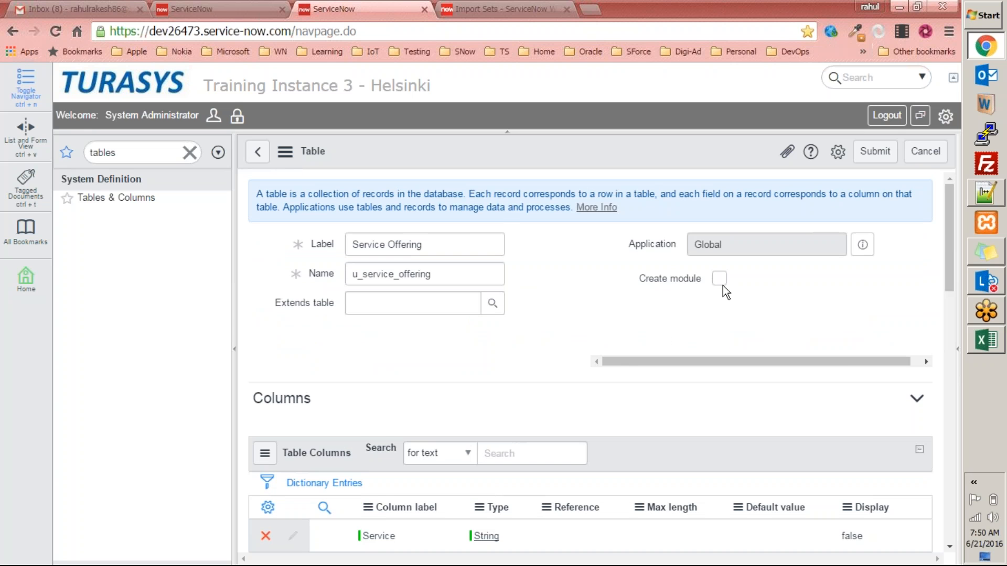
right_click(677, 147)
click(691, 158)
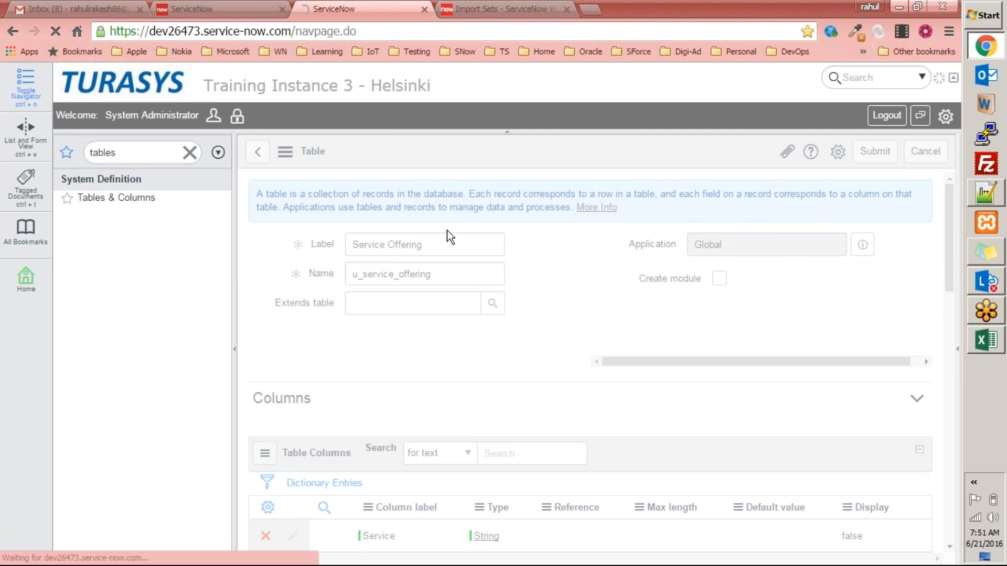
click(987, 344)
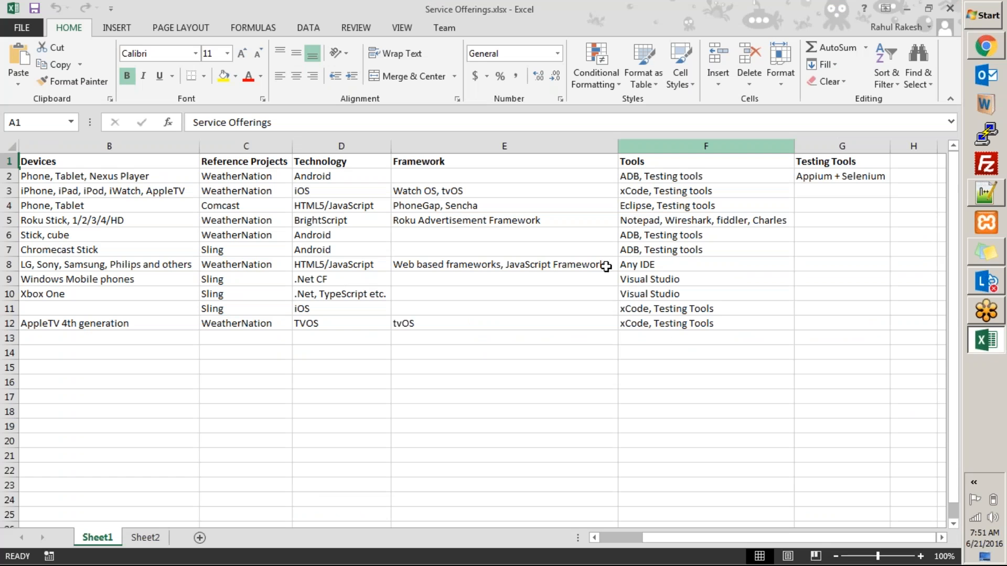
click(912, 9)
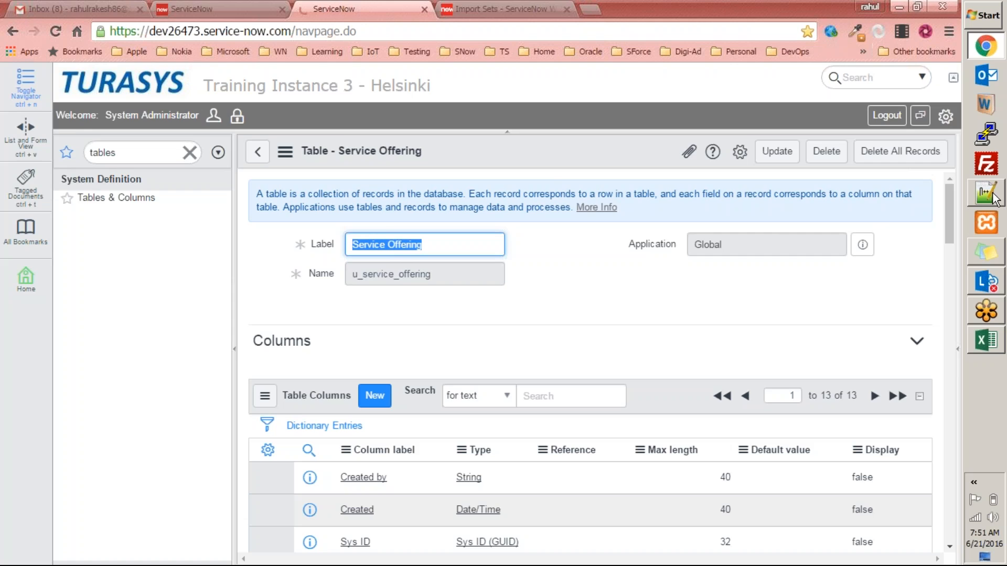
Switch to the Notepad++ notes and add "Excel -> Import Set Table ()" on a new line below the target table entry.
click(986, 193)
key(Return)
key(Return)
key(Return)
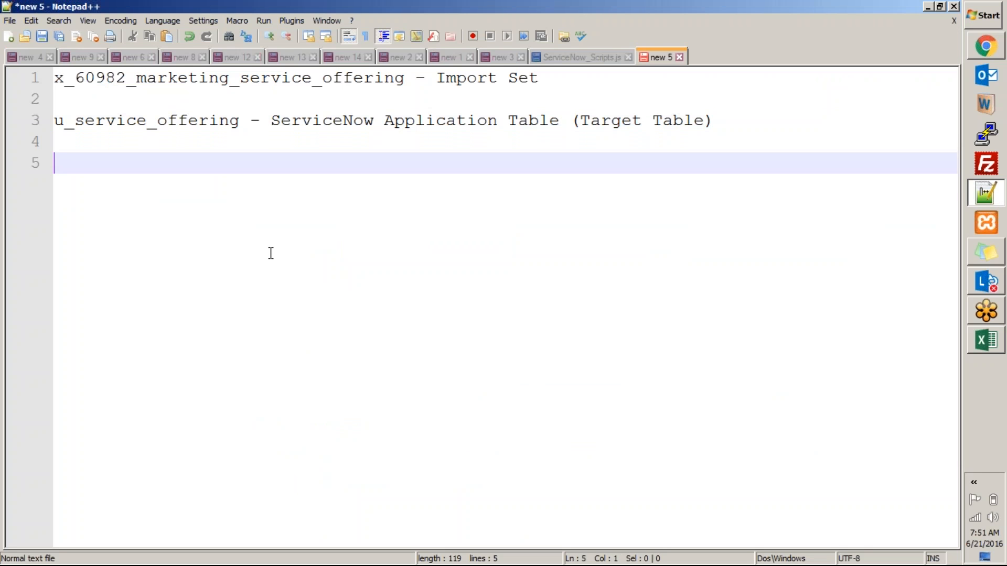
text(Ex)
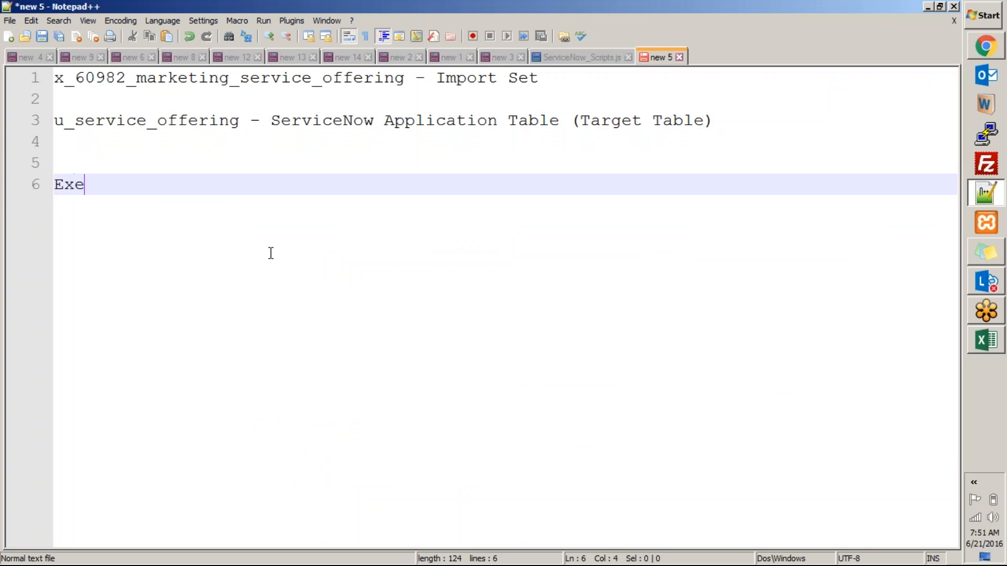
text(cel -> )
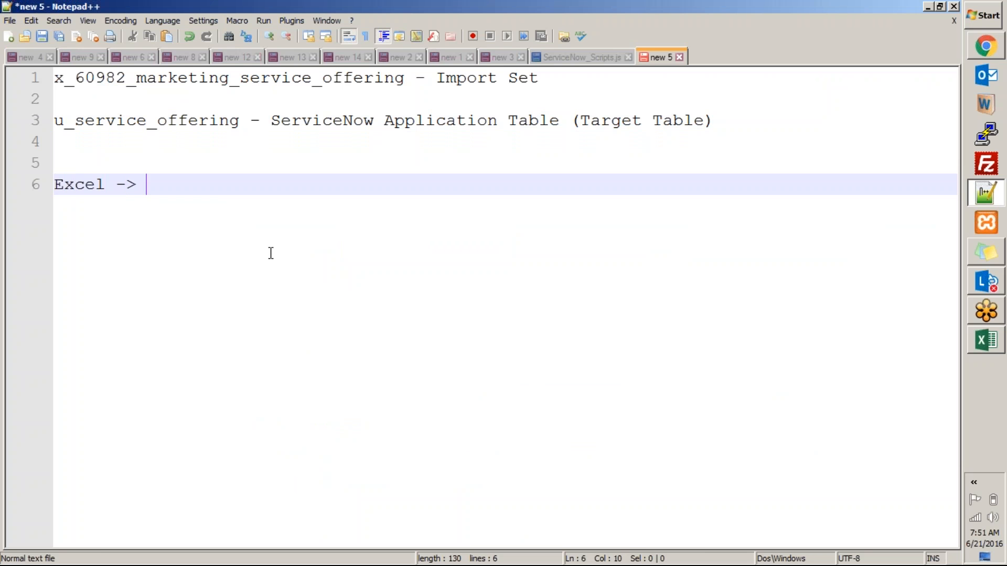
text(Import)
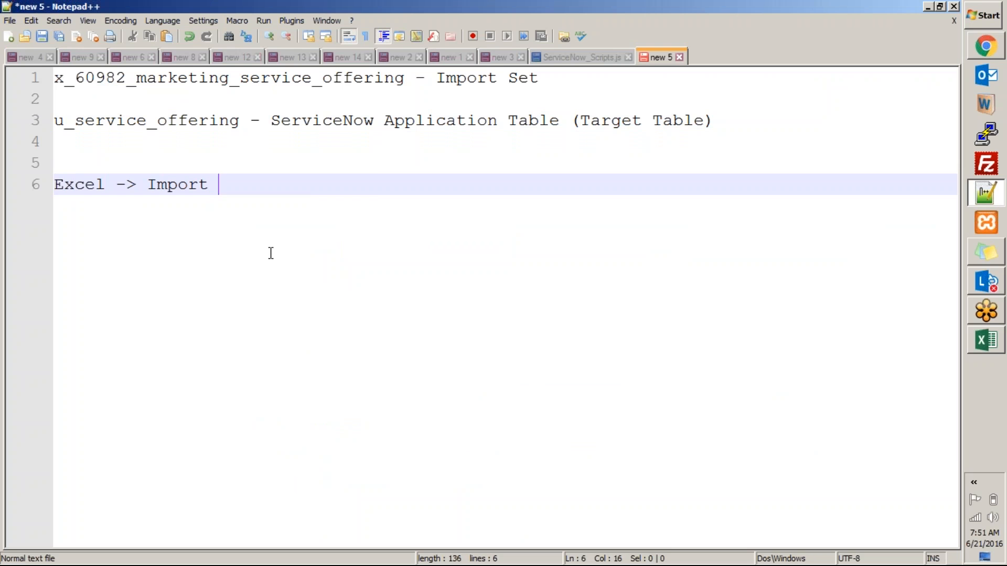
text( Set Table)
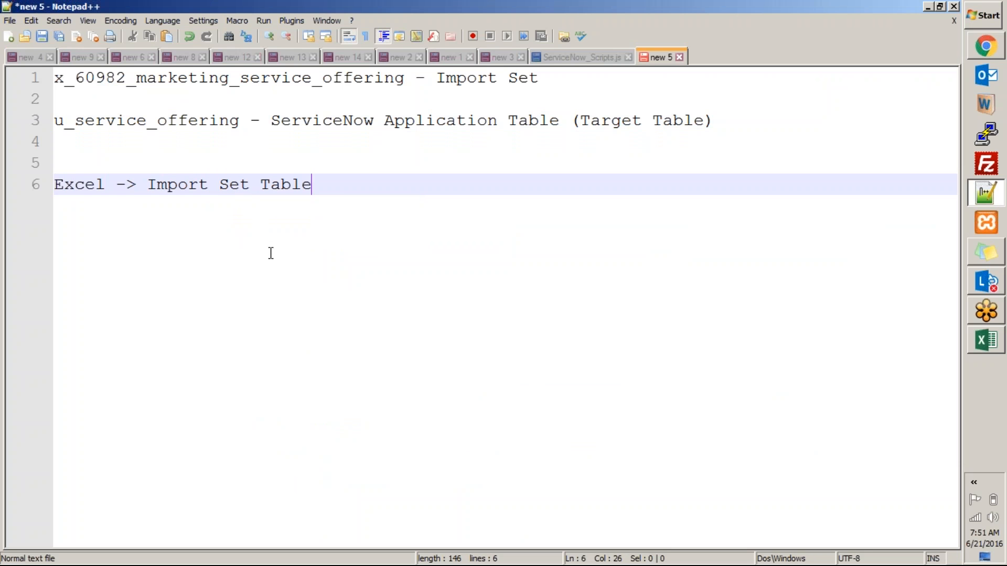
text( ()
Copy the import set table name x_60982_marketing_service_offering from the first line into the empty parentheses.
drag(55, 78, 409, 79)
key(ctrl+c)
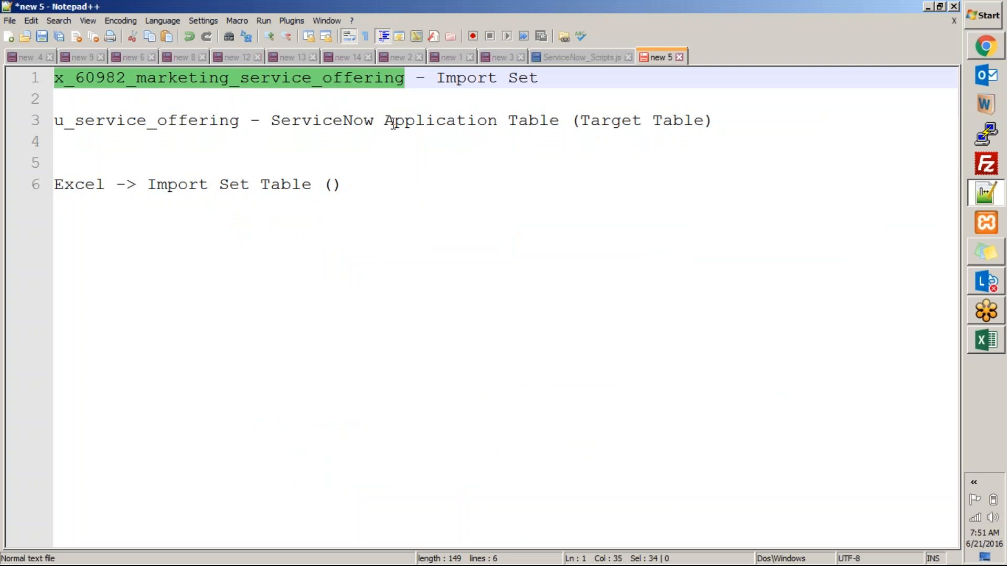
click(338, 185)
key(ctrl+v)
click(704, 185)
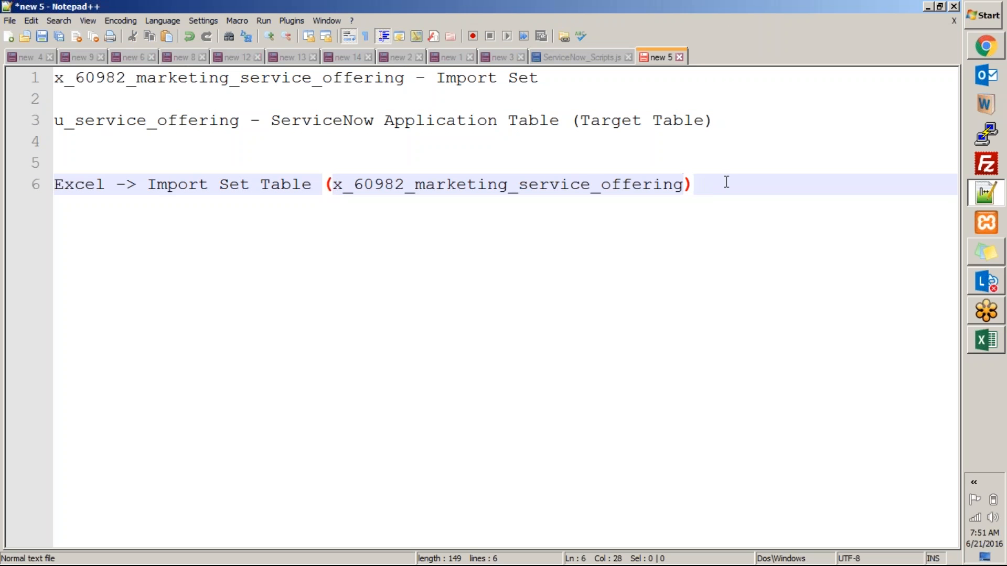
Prefix the Excel to Import Set Table line with "Step 1:".
key(Return)
key(Up)
text(Step)
text( 1:)
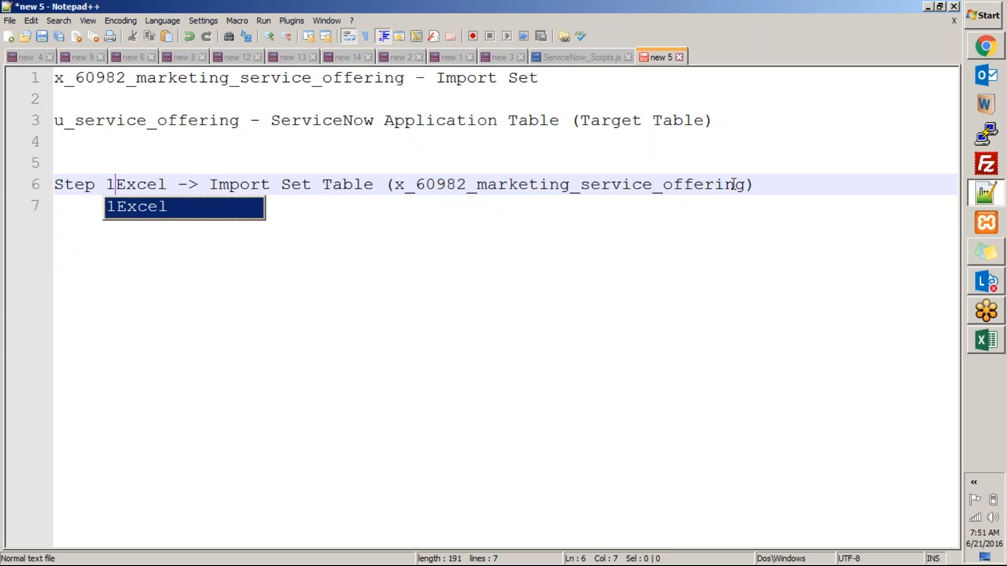
Add the line "Step 2: Transform data imported from x_60982_marketing_service_offering" below Step 1.
key(End)
key(Return)
text(St)
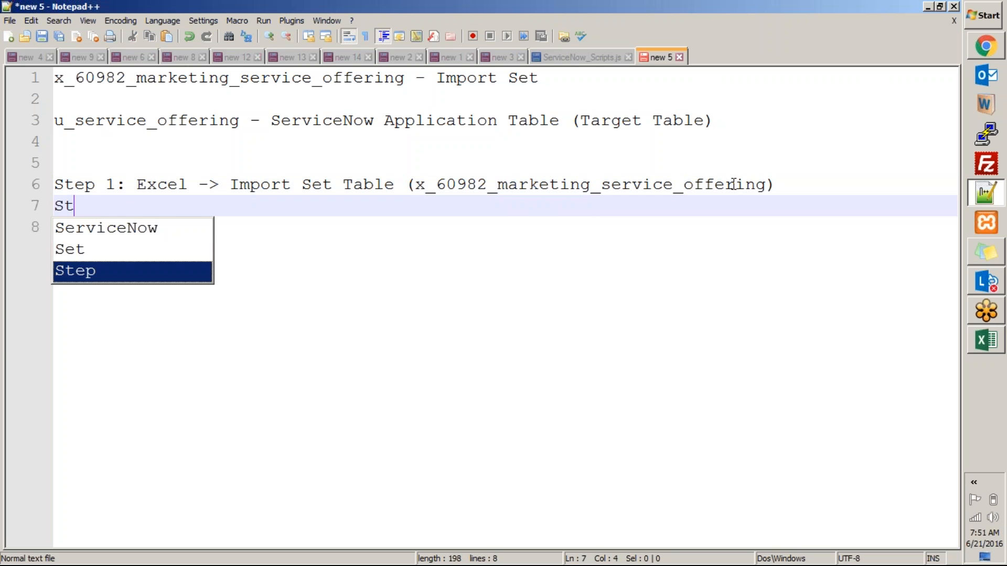
text(ep 2: T)
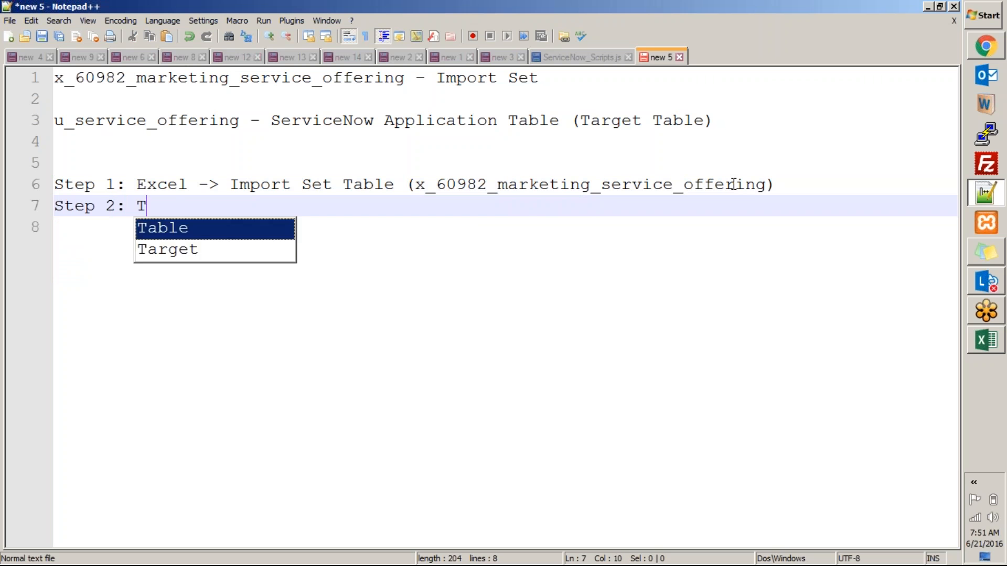
text(ransform)
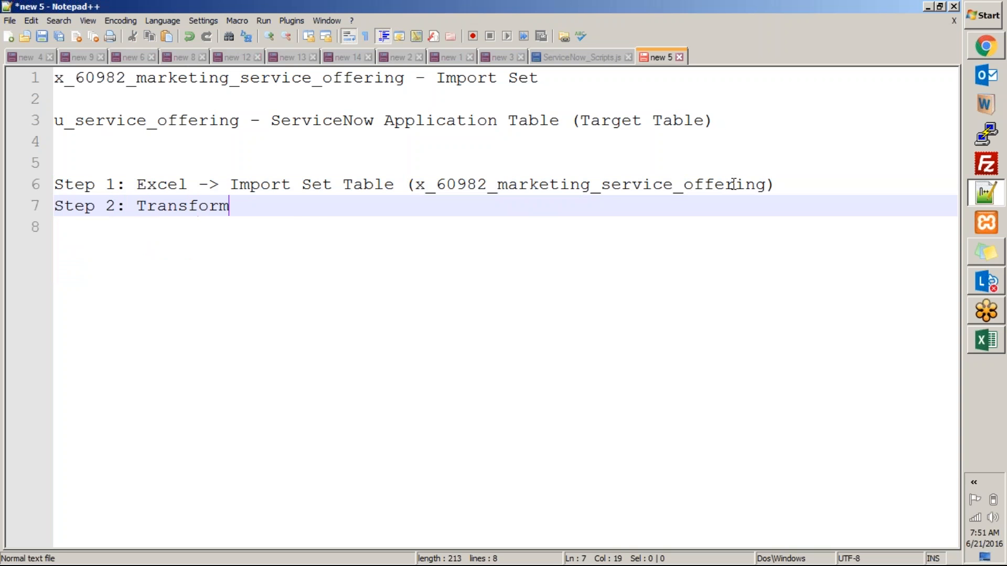
text( data imported from)
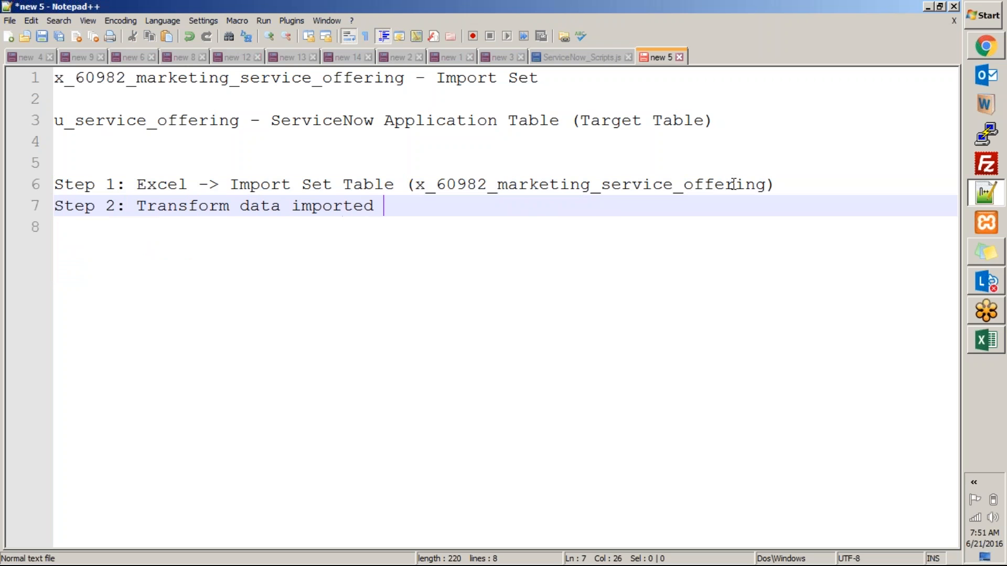
key(ctrl+v)
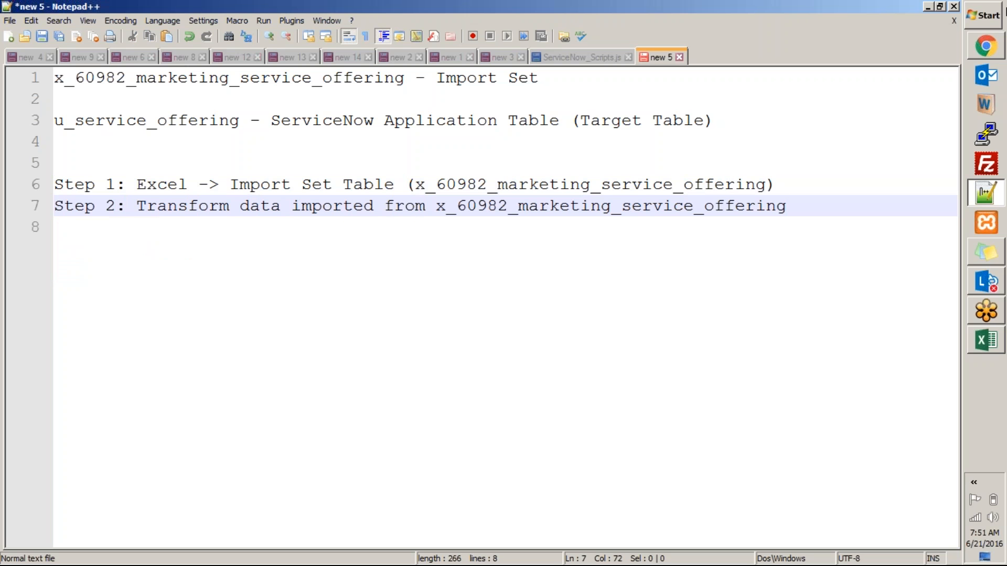
Review the Import Set flowchart on the ServiceNow wiki in Chrome and start an indented line under Step 2 in the notes.
click(986, 49)
click(487, 10)
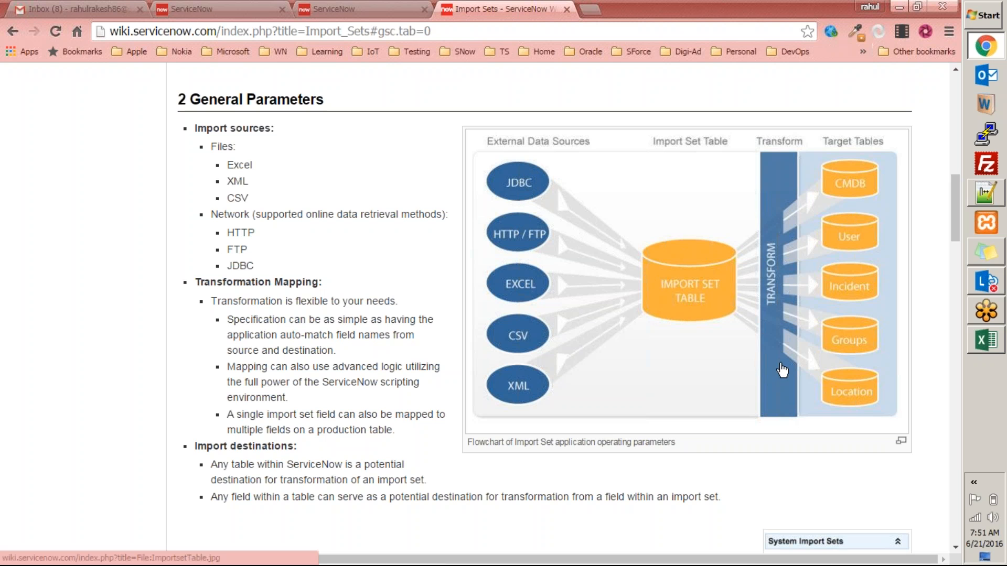
key(alt+Tab)
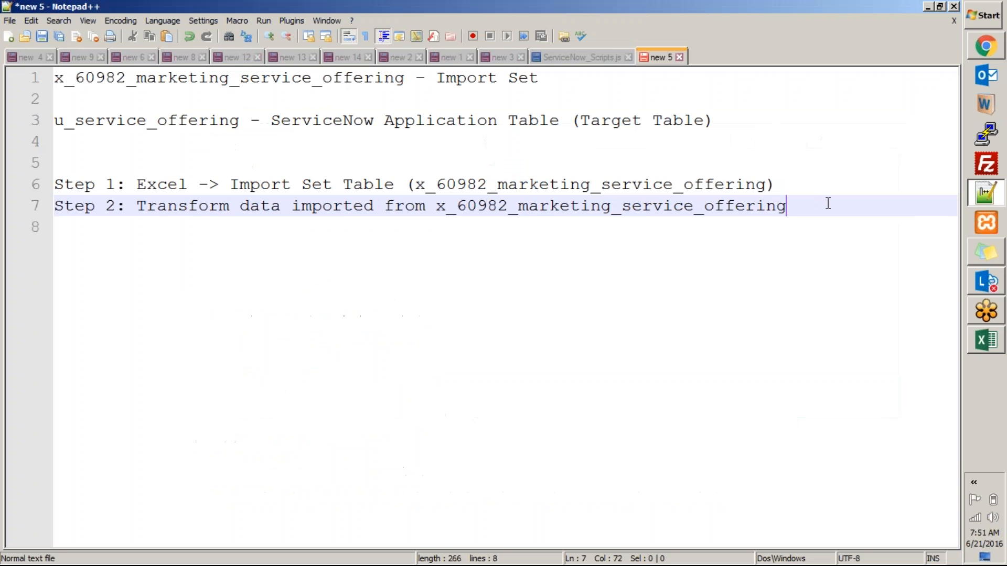
key(Return)
key(Tab)
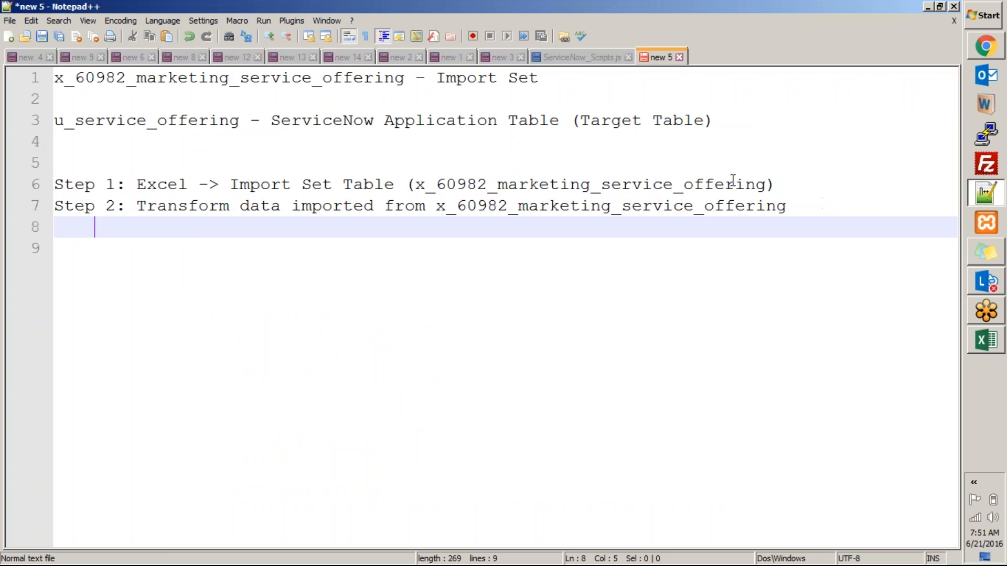
Switch to ServiceNow in Chrome and reload the Table Transform Map form.
key(alt+Tab)
click(338, 10)
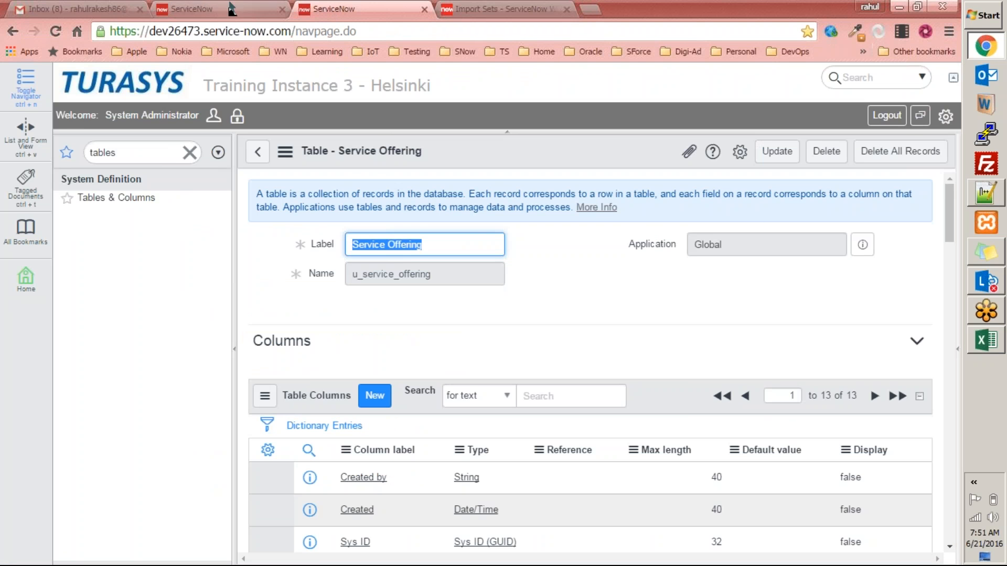
key(ctrl+shift+Tab)
right_click(554, 156)
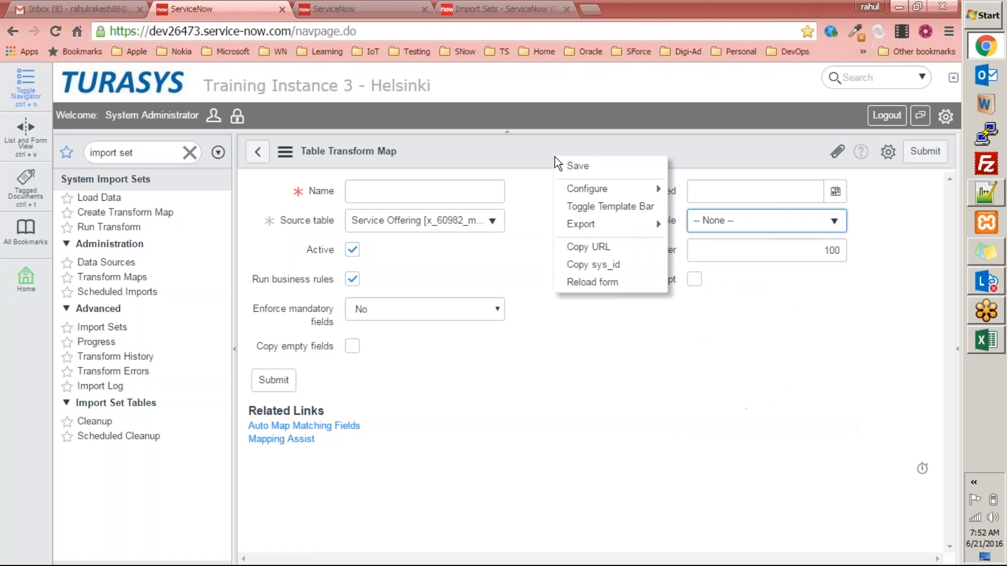
click(606, 283)
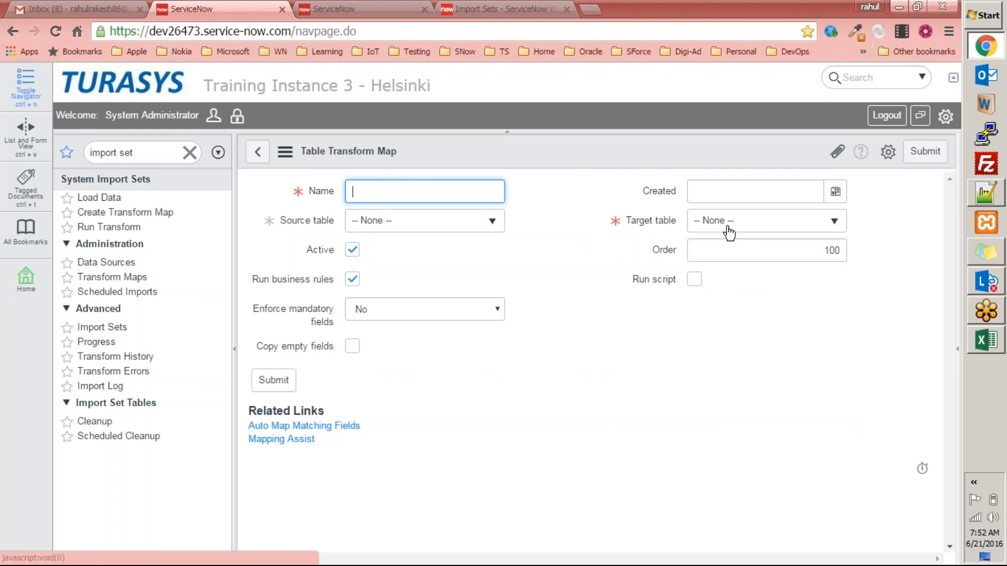
Write "x_60982_marketing_service_offering -> Target Table" on the indented line under Step 2 in the Notepad++ notes.
key(alt+Tab)
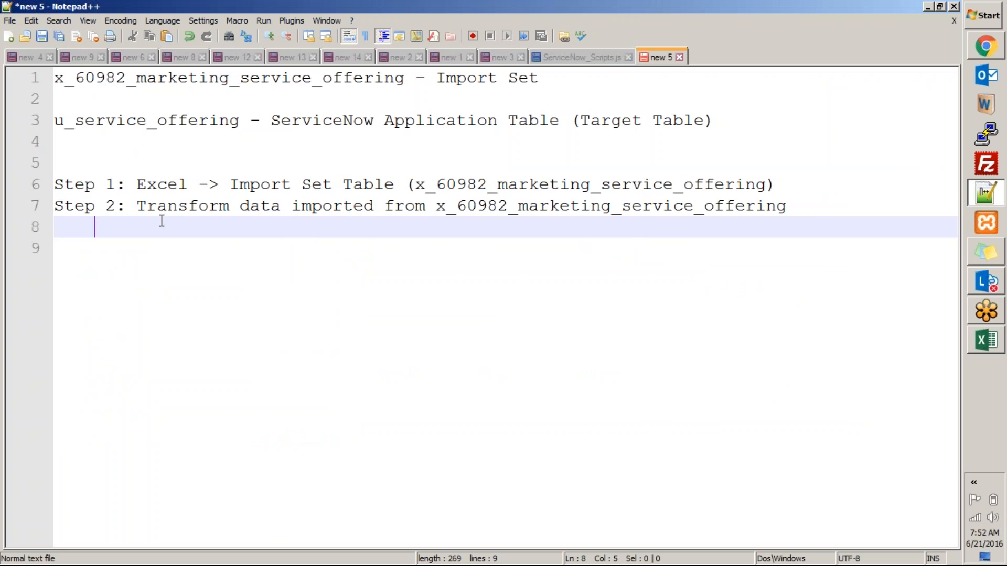
double_click(442, 182)
key(ctrl+c)
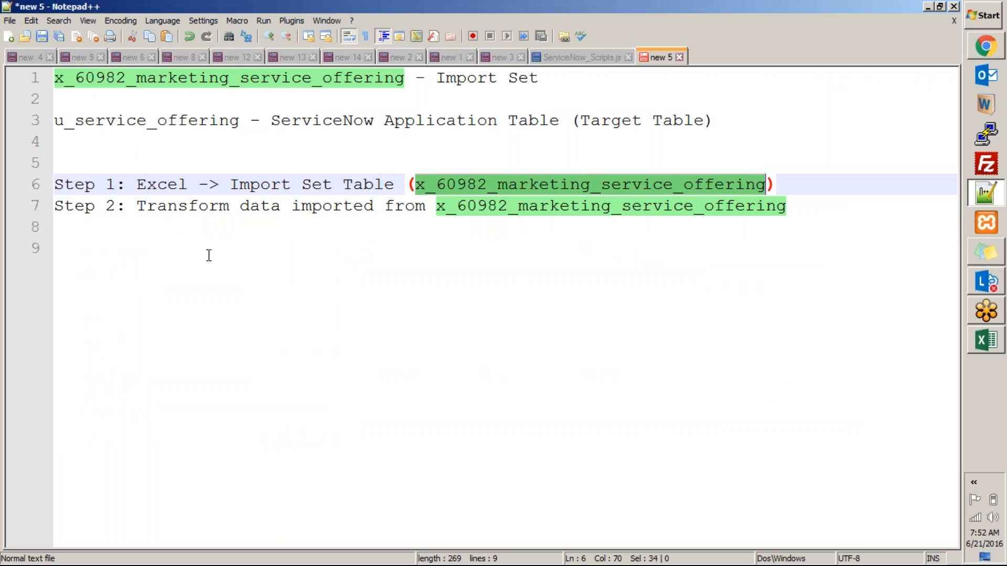
click(168, 230)
key(ctrl+v)
text(-> Tar)
key(Return)
text(Th)
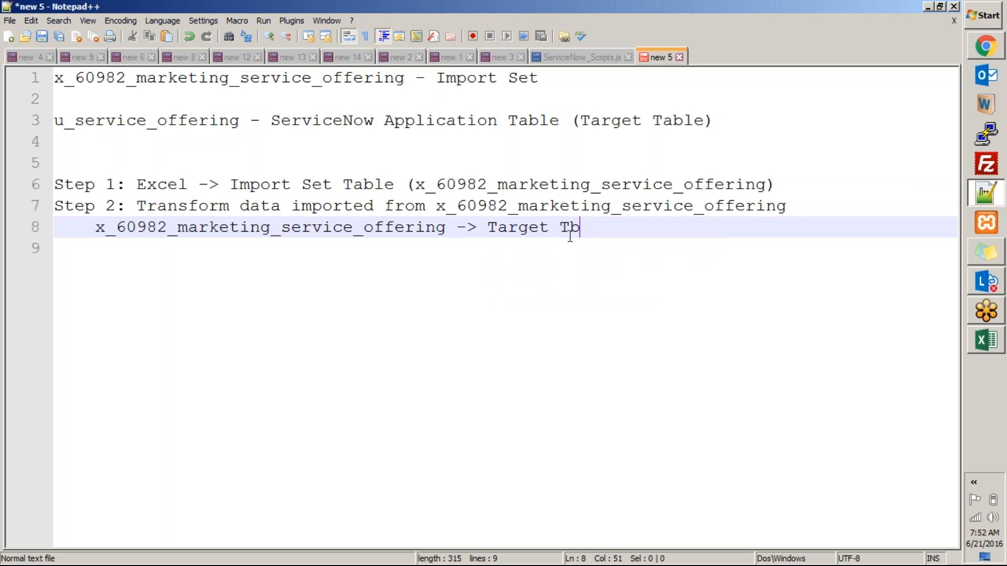
key(BackSpace)
text(able)
key(Return)
Append the target table name u_service_offering in parentheses after "Target Table" in the Step 2 notes.
double_click(152, 122)
key(ctrl+c)
click(644, 228)
text(()
key(ctrl+v)
click(681, 290)
double_click(724, 228)
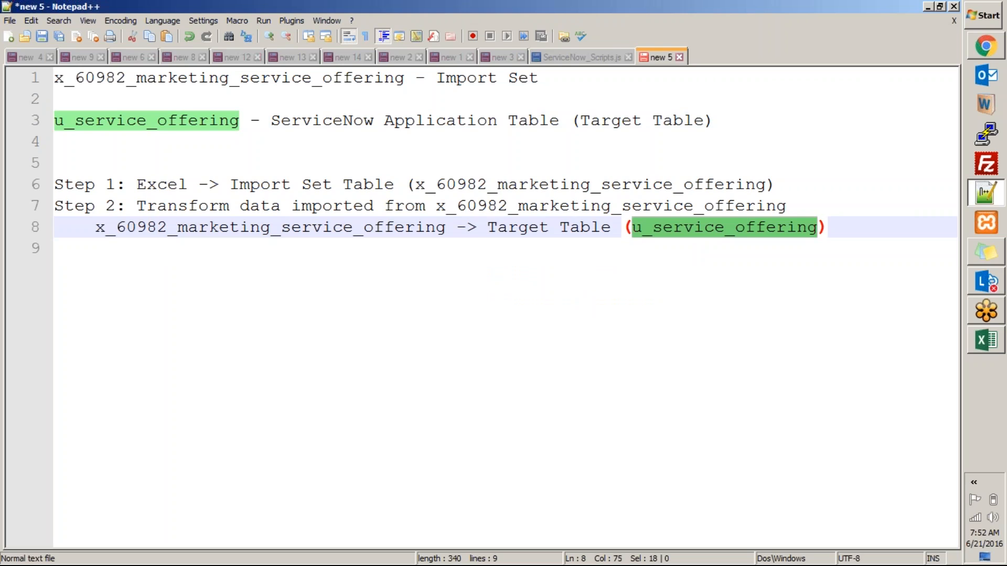
Return to ServiceNow in Chrome and set the transform map's target table to Service Offering [u_service_offering].
key(alt+Tab)
click(744, 227)
text(service o)
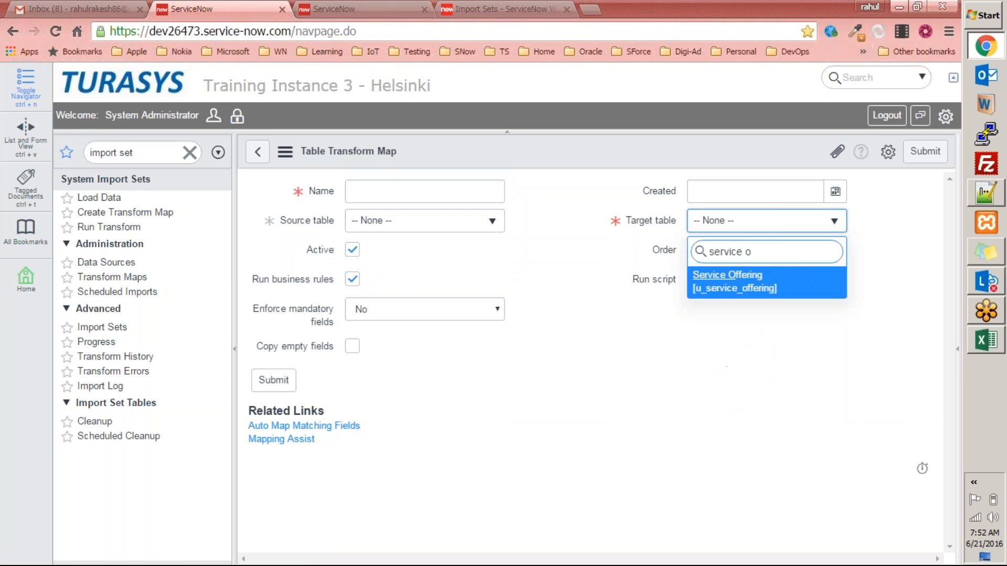
click(745, 288)
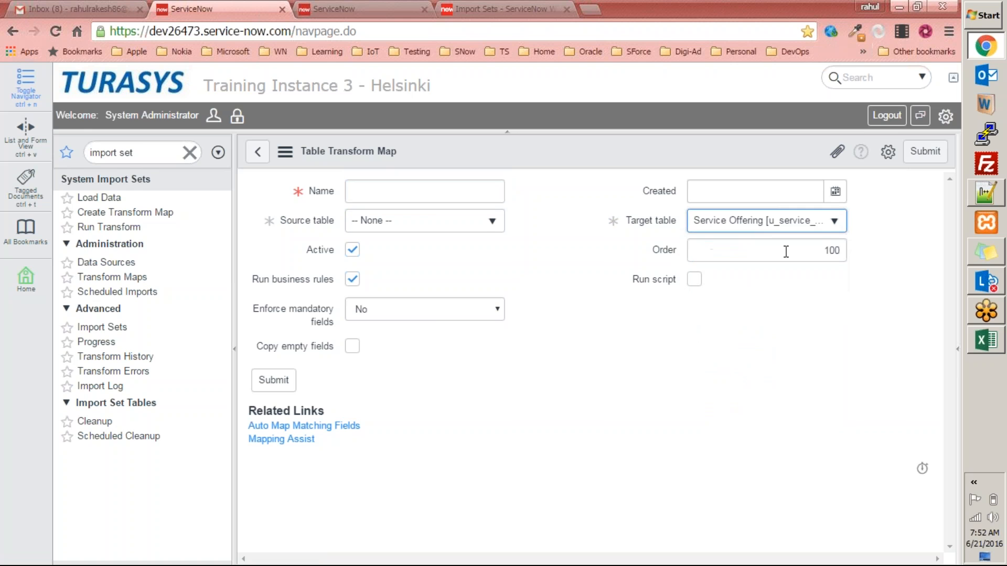
Look through the transform map's source table choices for the Service Offering import set table.
click(438, 221)
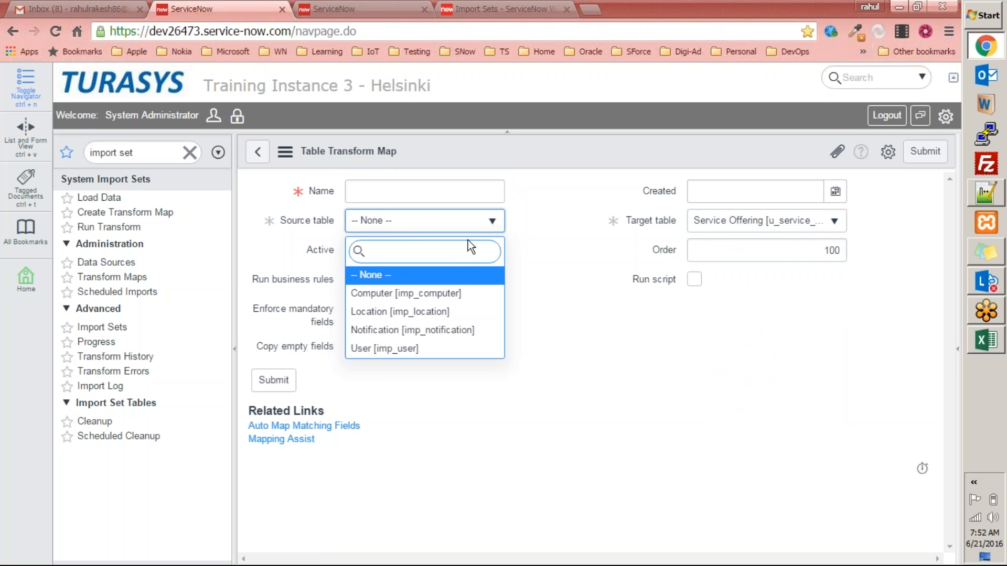
click(556, 227)
click(425, 223)
click(524, 213)
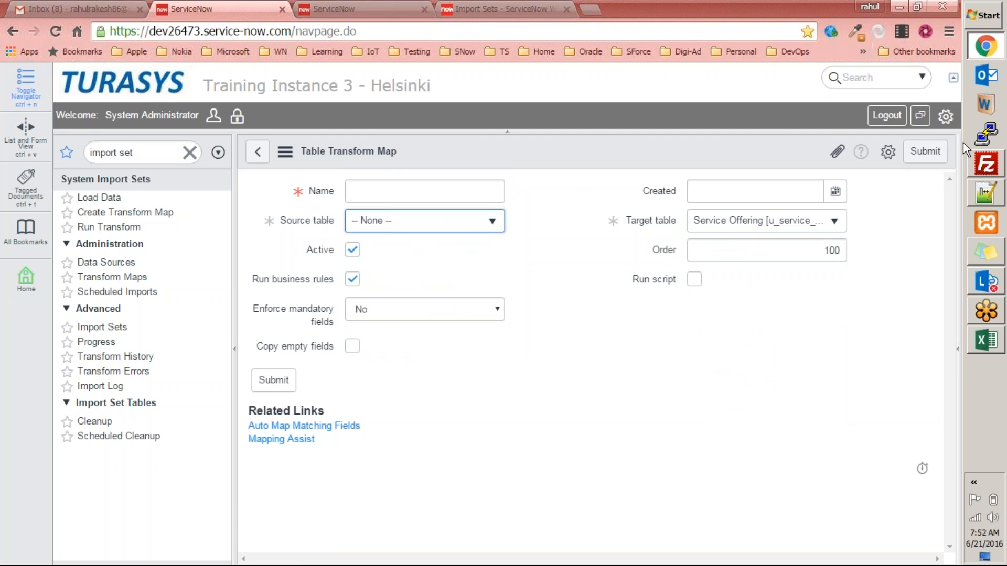
click(378, 225)
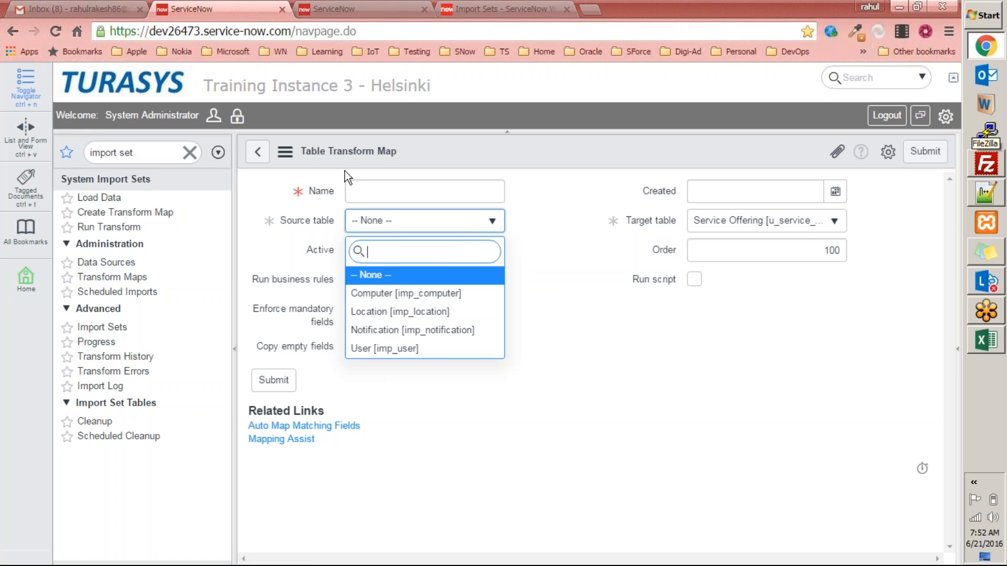
Check which application and update set are selected in the system settings, and close the settings.
click(946, 116)
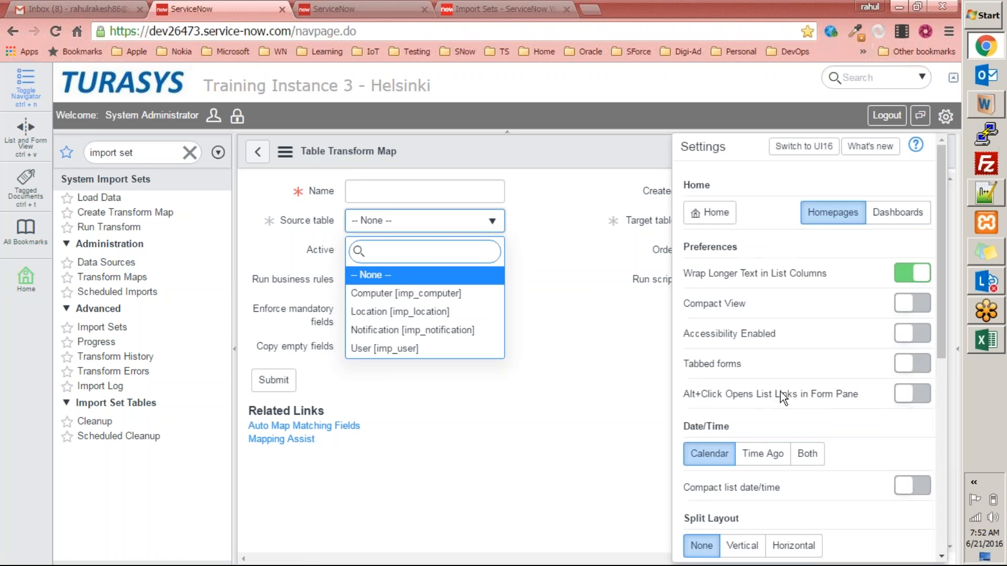
scroll(732, 450, down, 4)
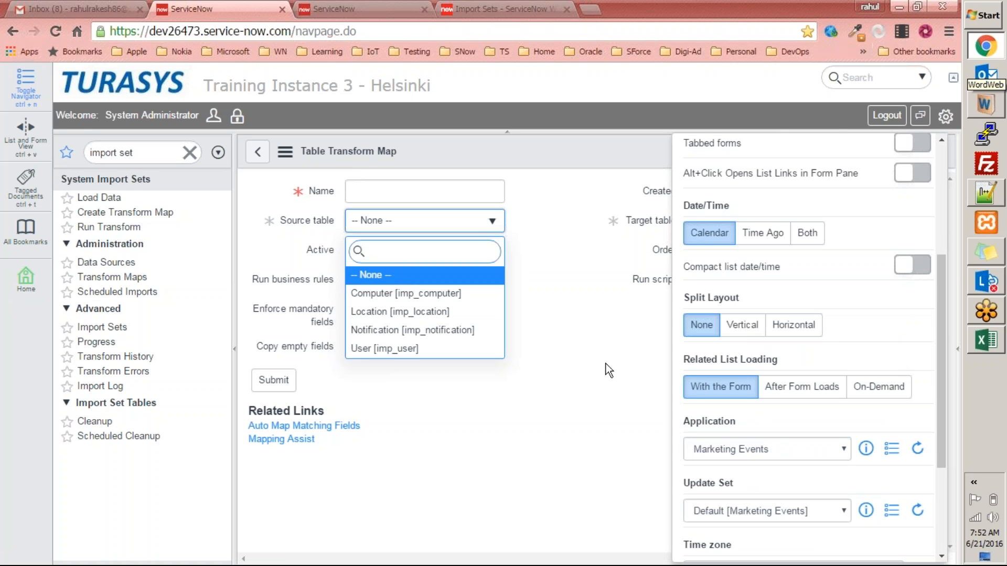
click(608, 347)
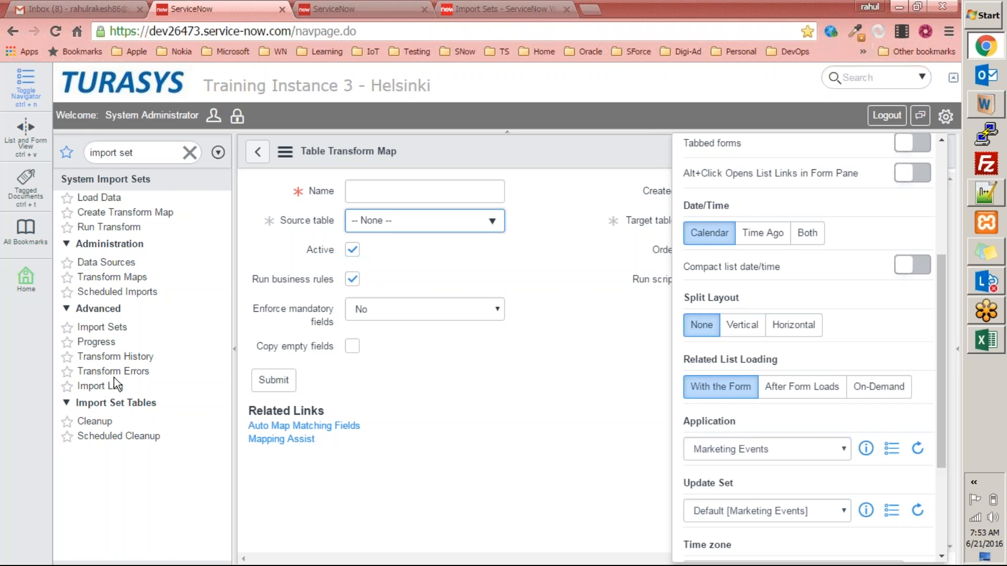
click(779, 445)
click(779, 443)
scroll(747, 367, down, 3)
click(747, 348)
click(632, 319)
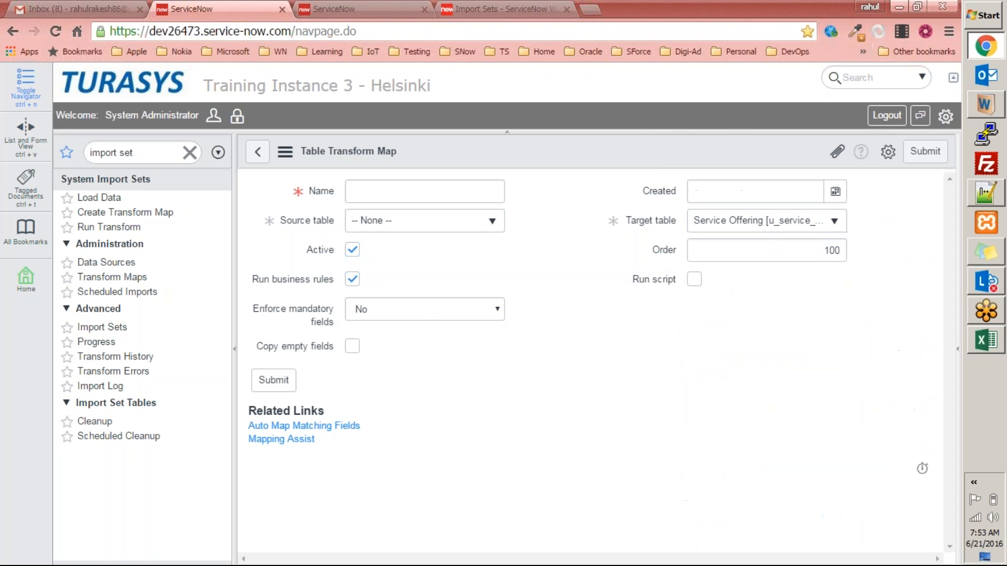
Leave the unsaved transform map form, open Run Transform, and examine which import sets are available.
click(424, 221)
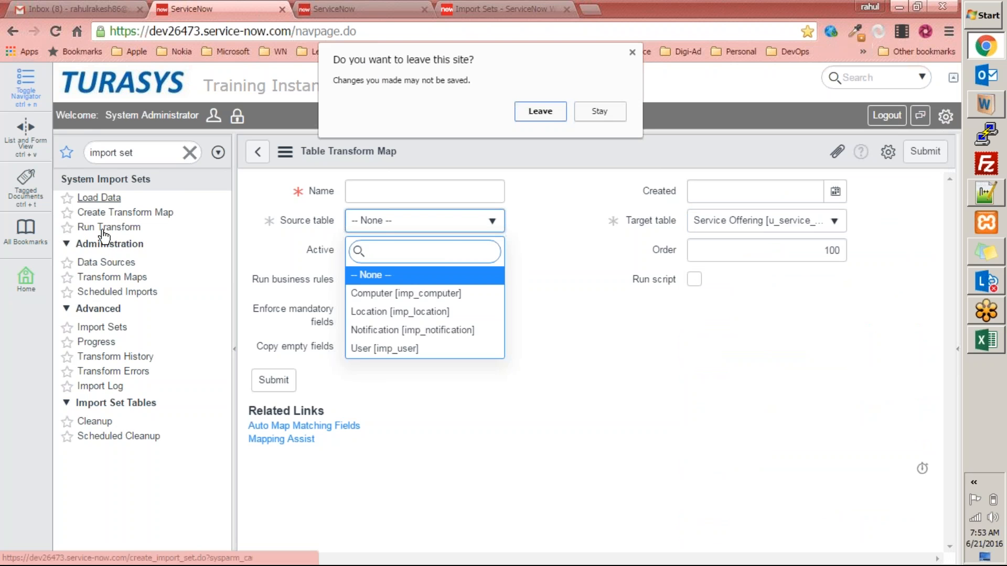
key(Return)
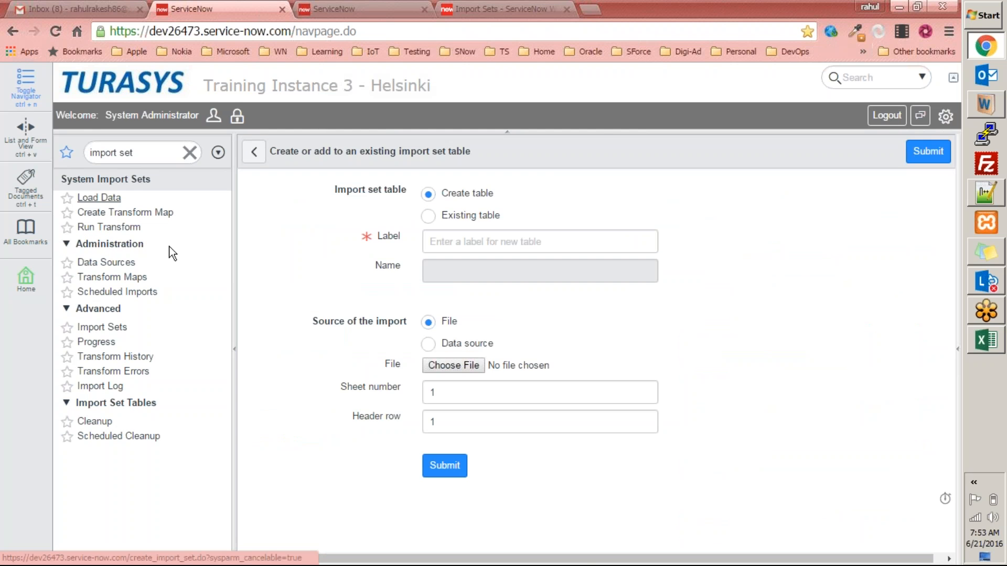
click(126, 229)
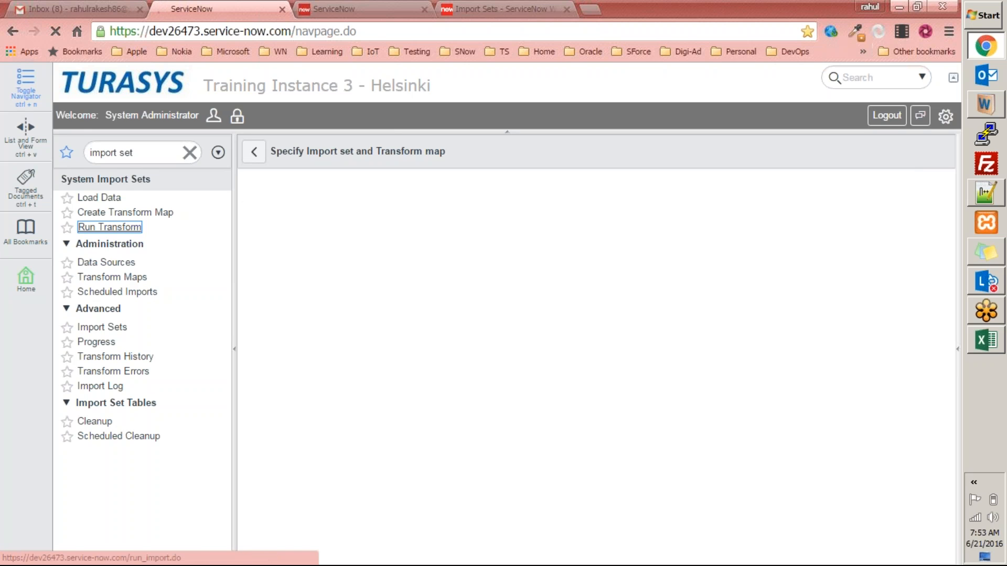
click(523, 245)
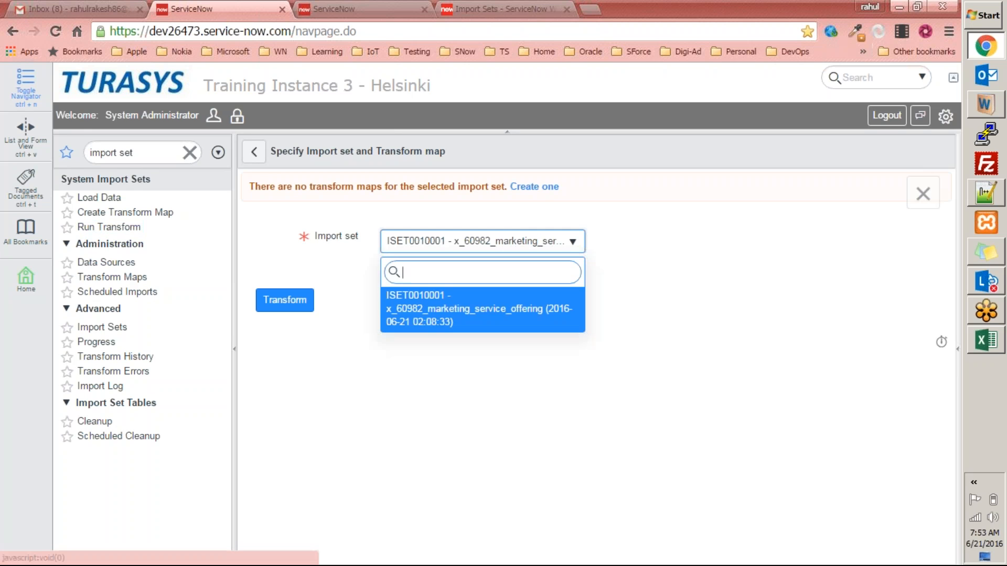
click(484, 318)
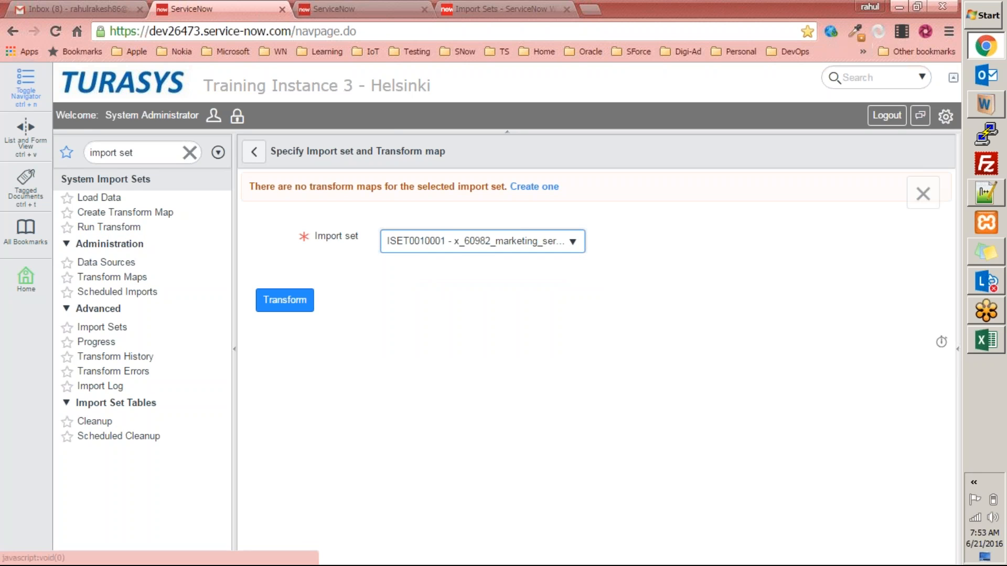
click(474, 247)
click(665, 272)
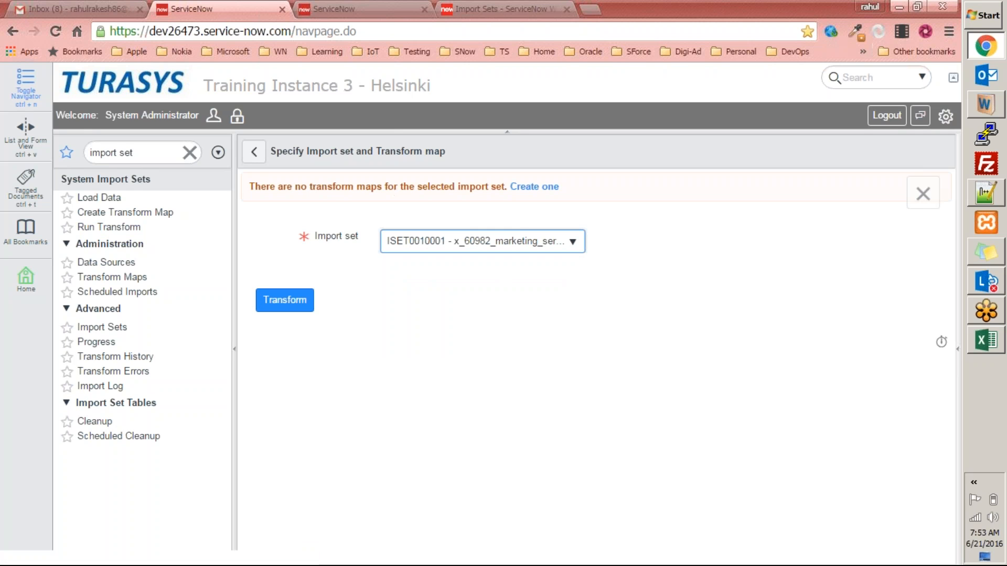
Start a transform map for the selected import set ISET0010001, then check its source table choices and the current application scope.
click(541, 188)
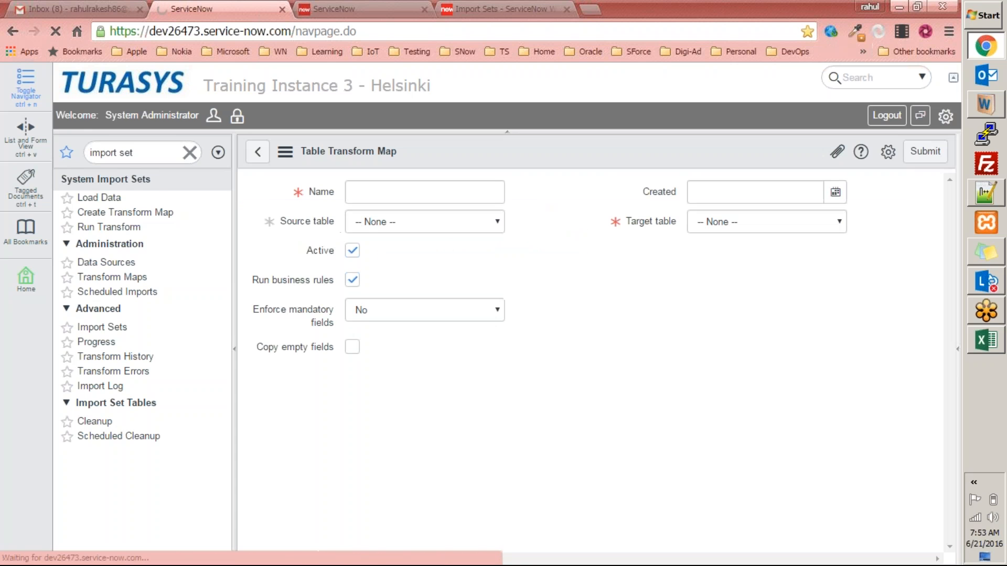
click(471, 223)
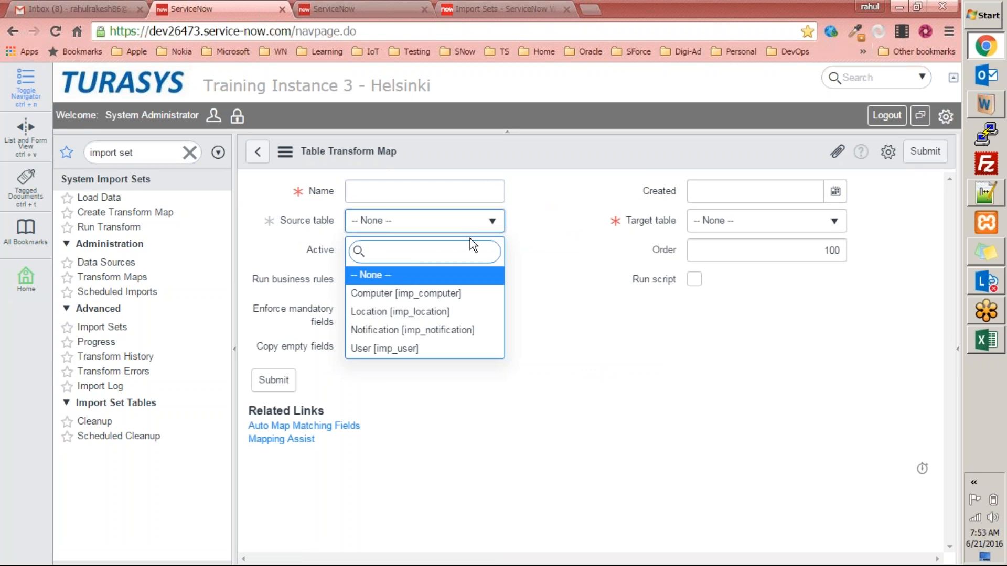
click(946, 117)
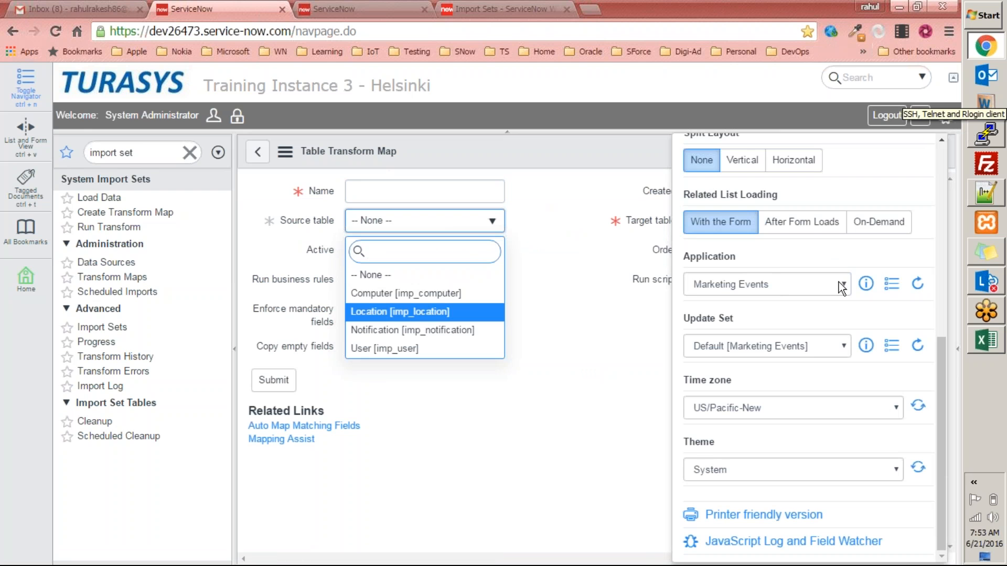
click(595, 330)
click(582, 247)
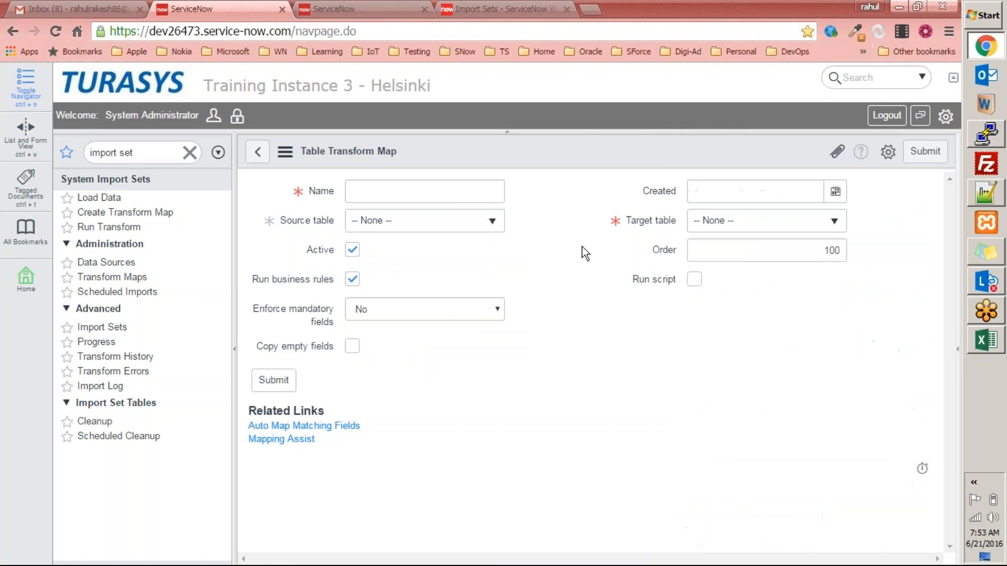
Reload ServiceNow and check the current application and update set in the system settings.
key(F5)
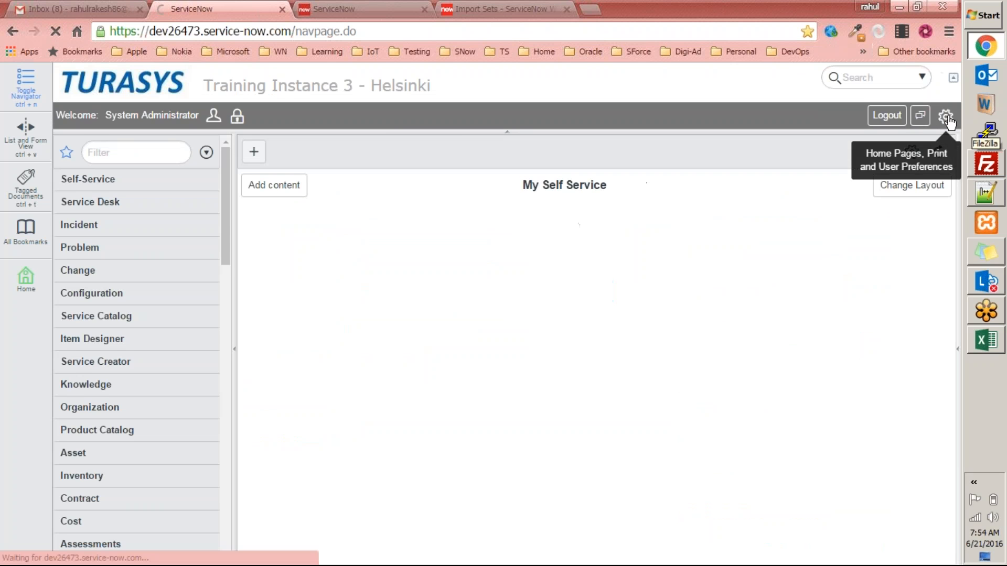
click(946, 118)
scroll(824, 367, down, 2)
scroll(832, 346, down, 4)
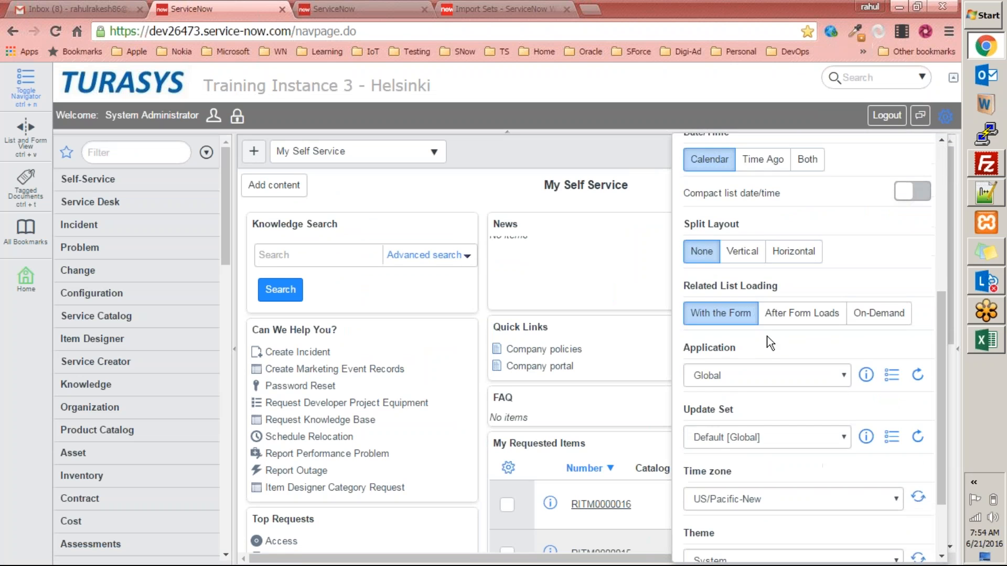
click(552, 108)
Filter the navigator by "import", create a transform map for import set ISET0010001 from Run Transform, and check its source table choices.
click(153, 157)
text(import)
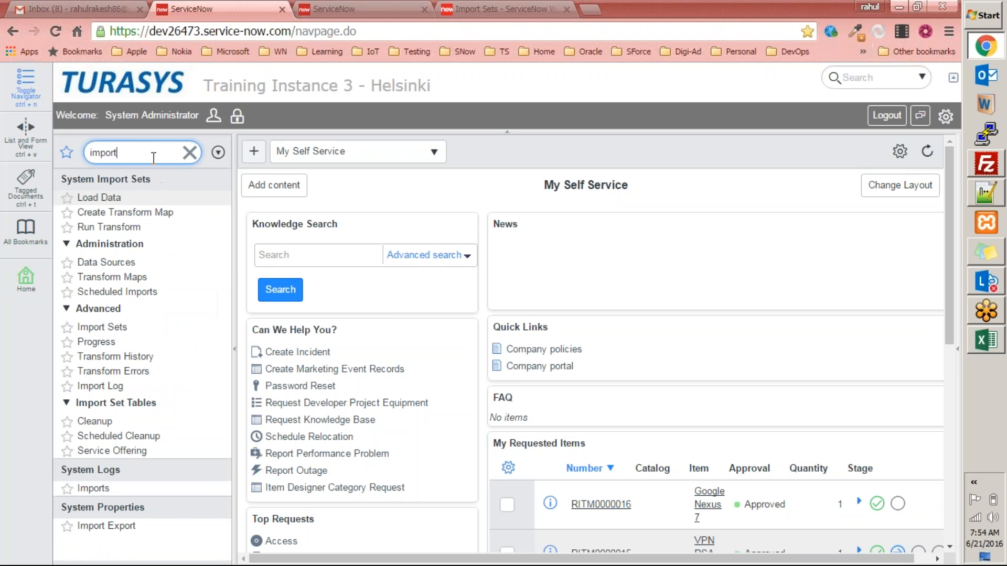
click(109, 227)
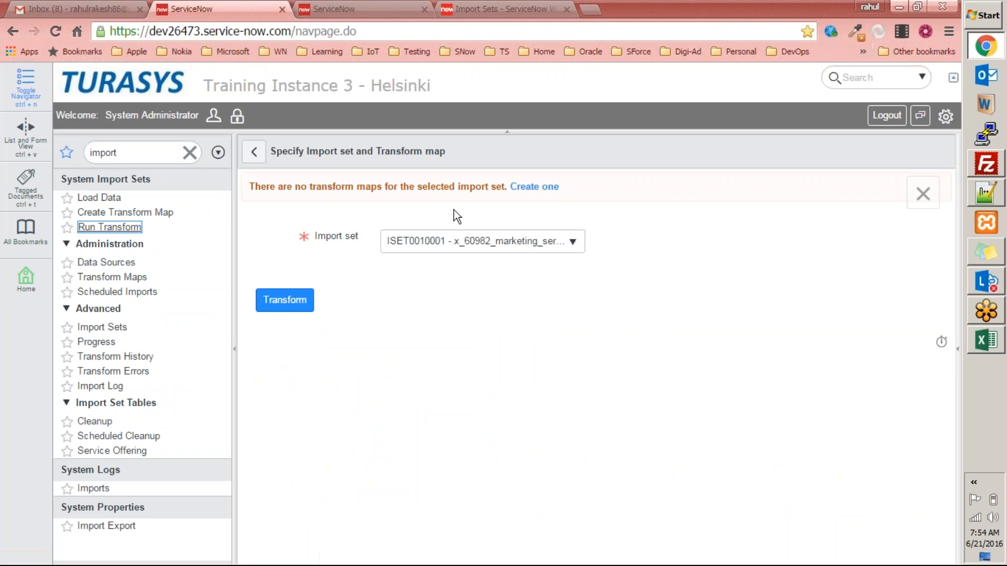
click(532, 188)
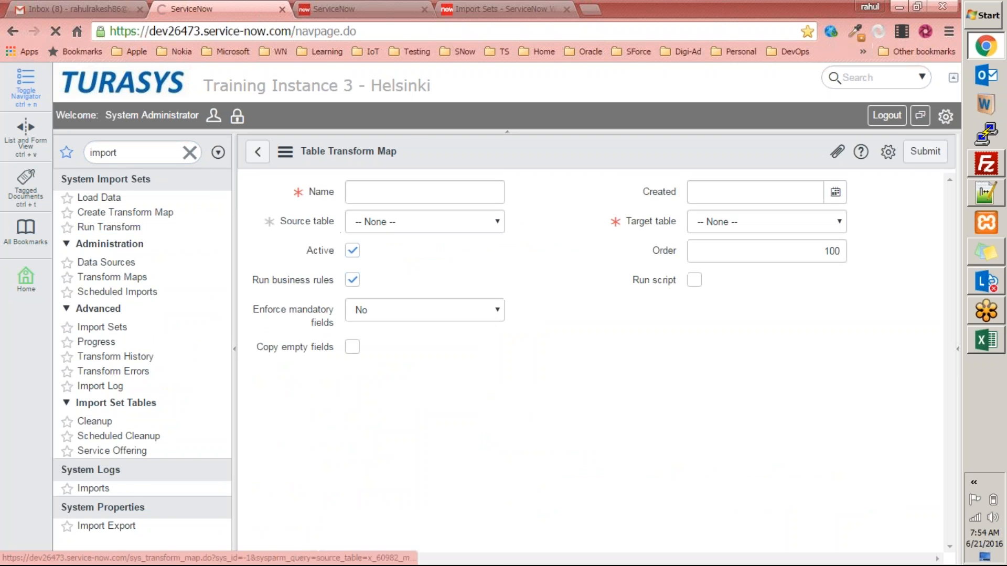
click(496, 220)
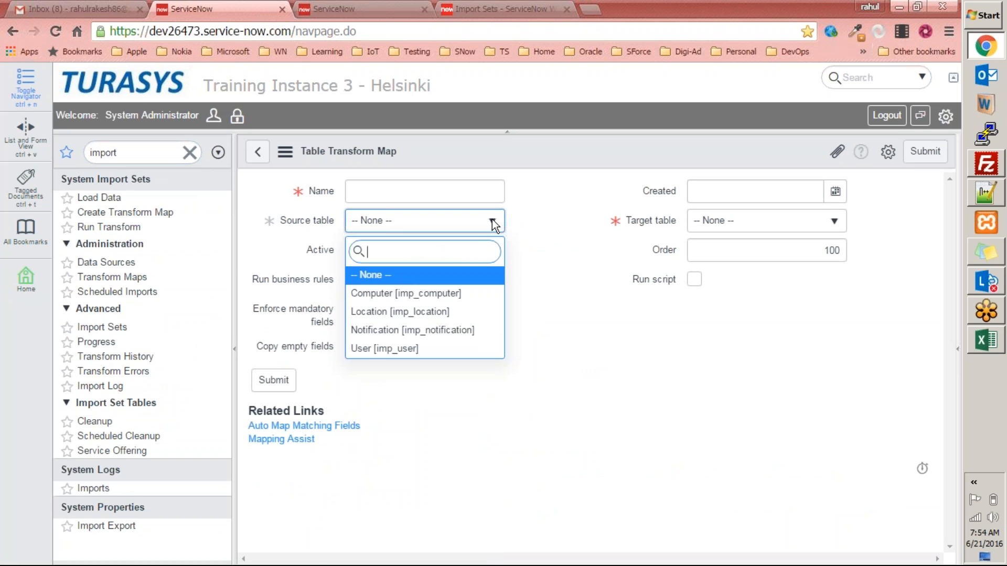
click(577, 222)
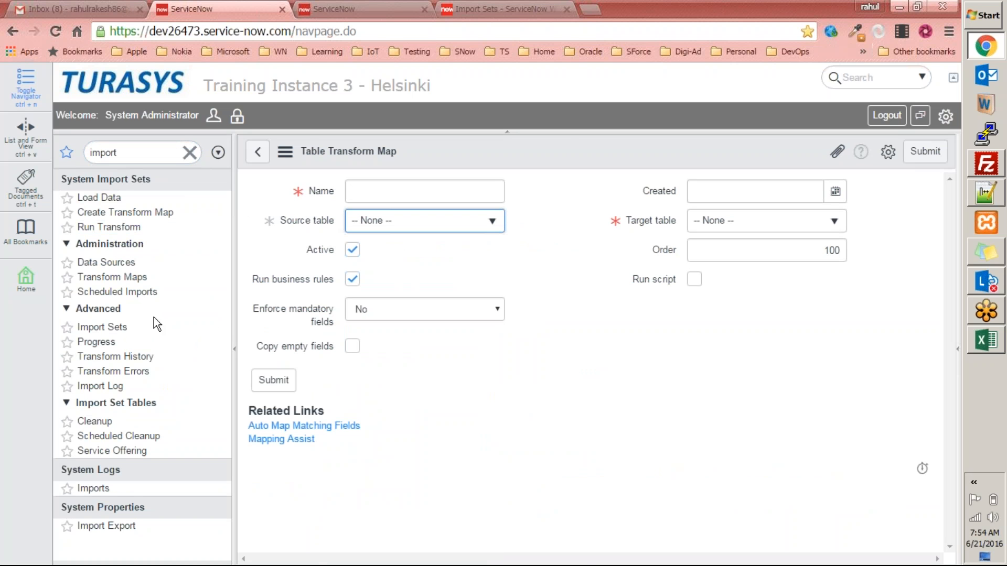
Open import set ISET0010001 and start its transform.
click(103, 327)
click(366, 249)
click(365, 248)
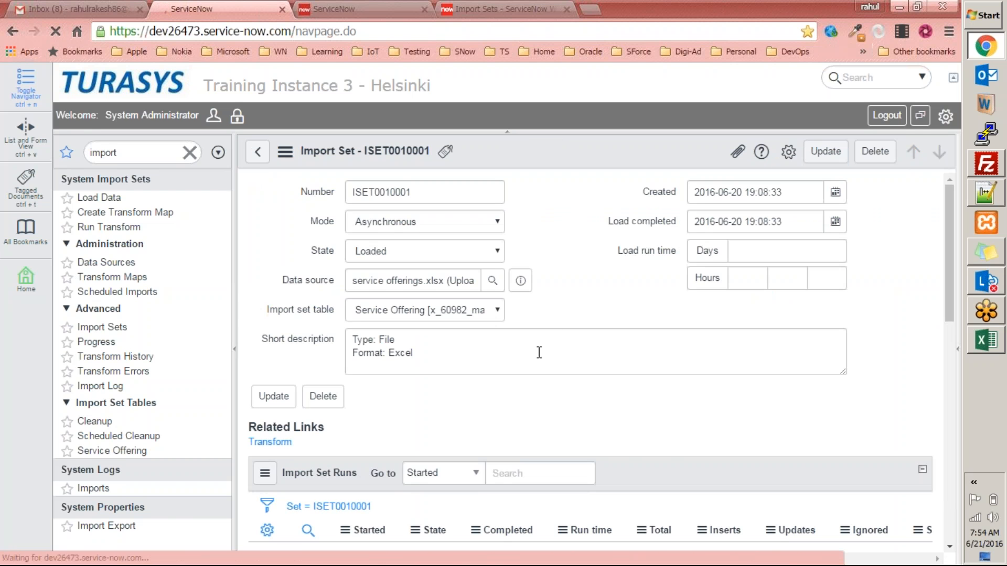
scroll(593, 296, down, 4)
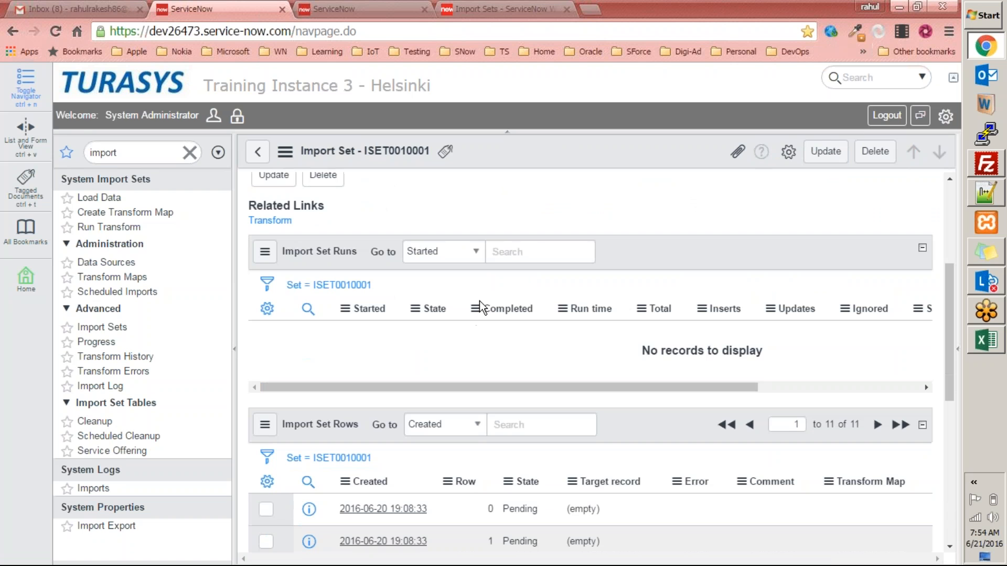
click(270, 221)
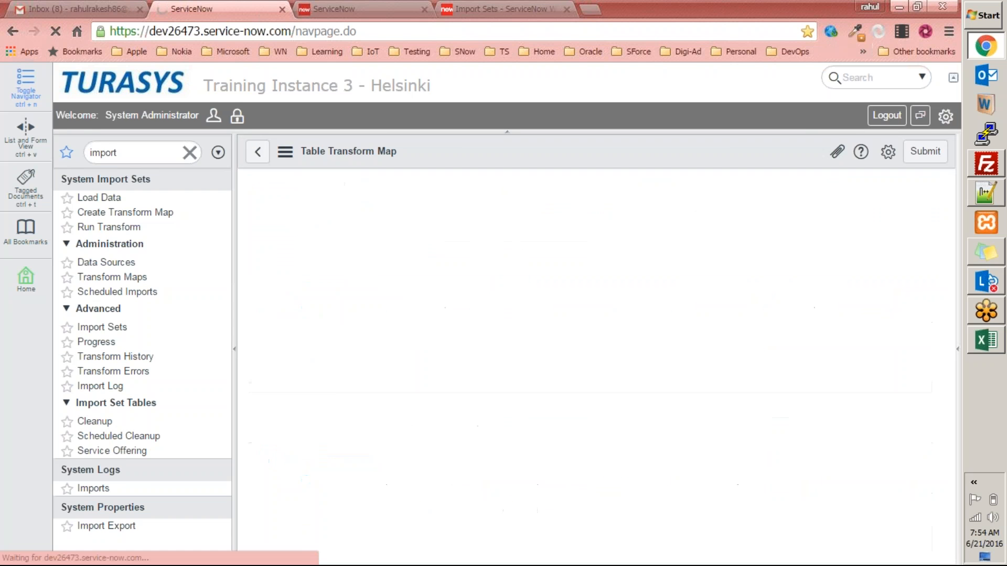
Check which source tables are available for the new transform map.
click(443, 260)
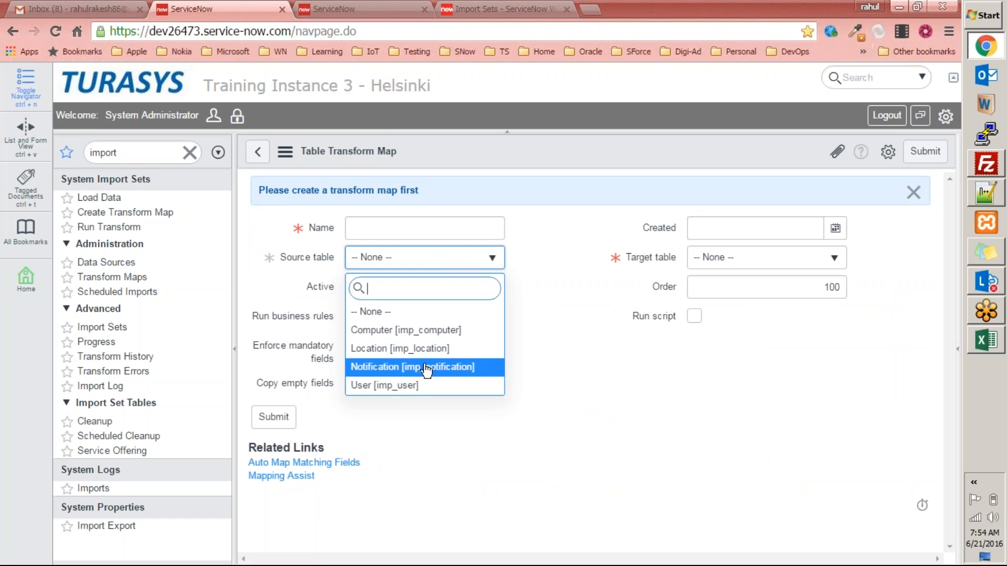
click(546, 332)
click(472, 258)
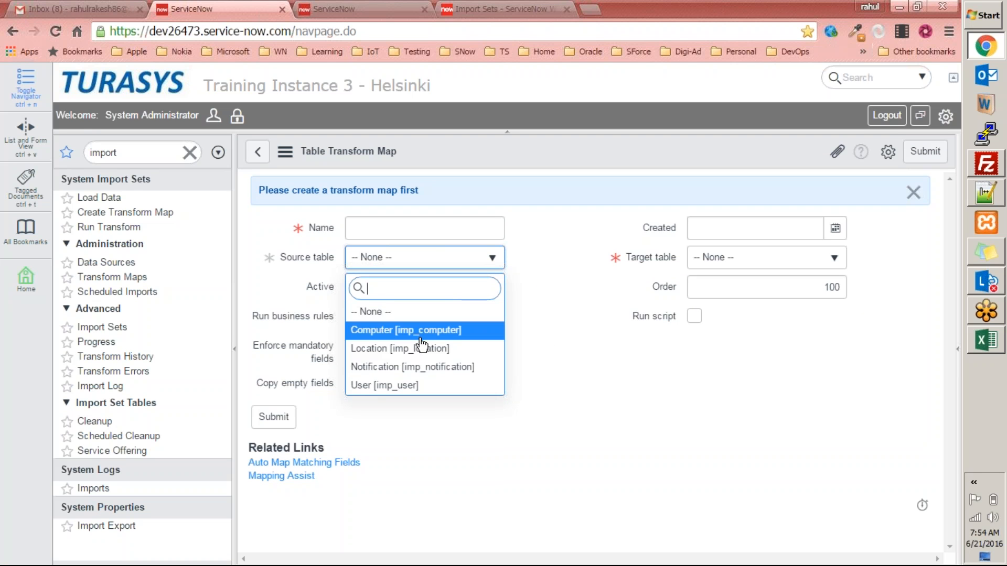
click(537, 310)
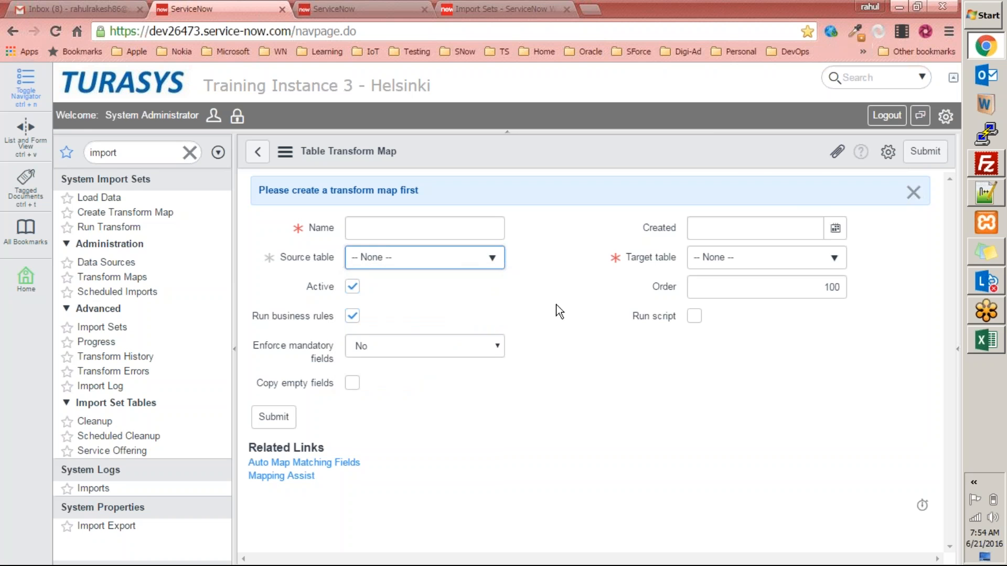
Switch the current application from Global to Marketing Events in the system settings.
click(947, 116)
click(768, 372)
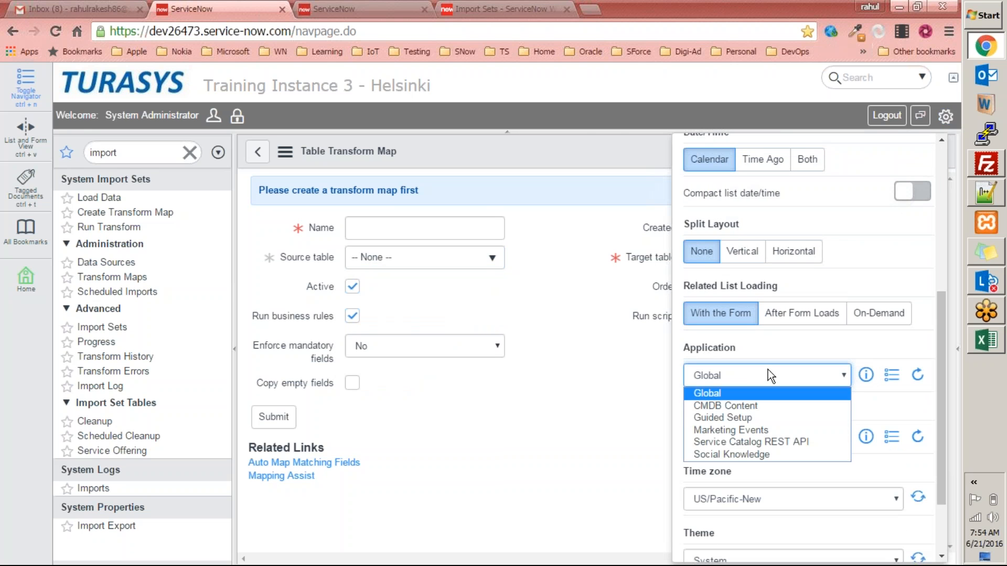
click(749, 430)
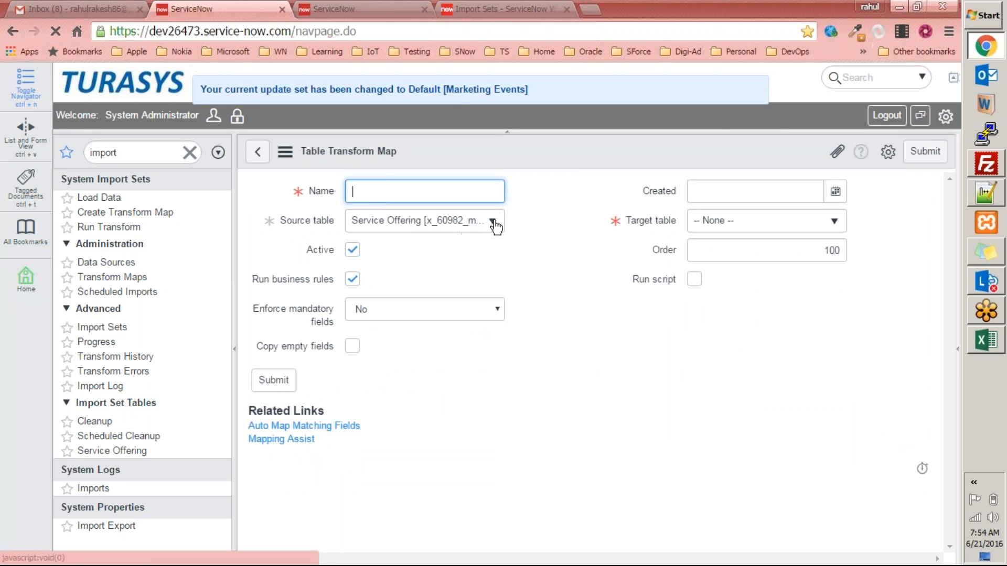
Review the transform map's target table choices, and select Service Offering [x_60982_marketing_service_offering] as its source table.
click(742, 223)
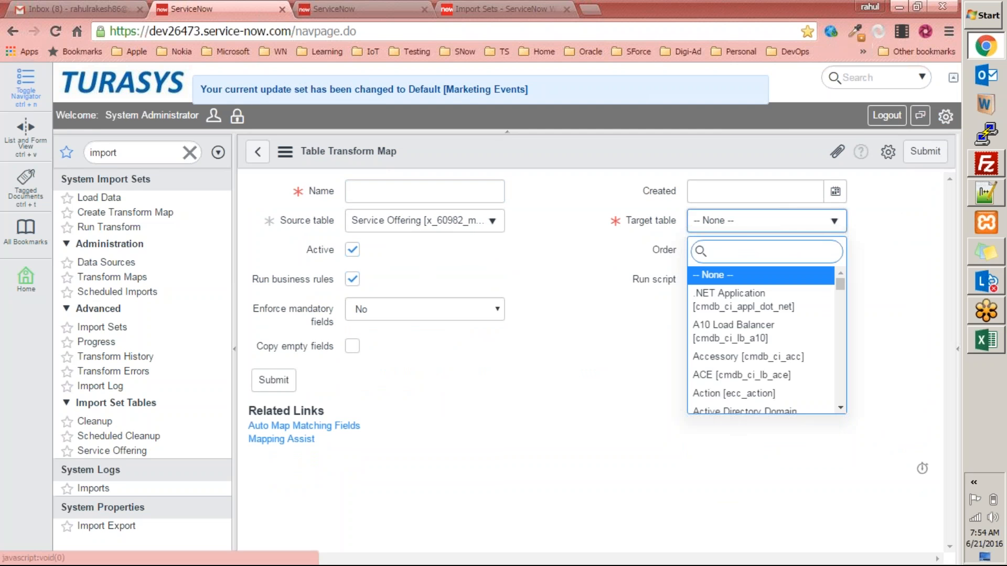
click(566, 244)
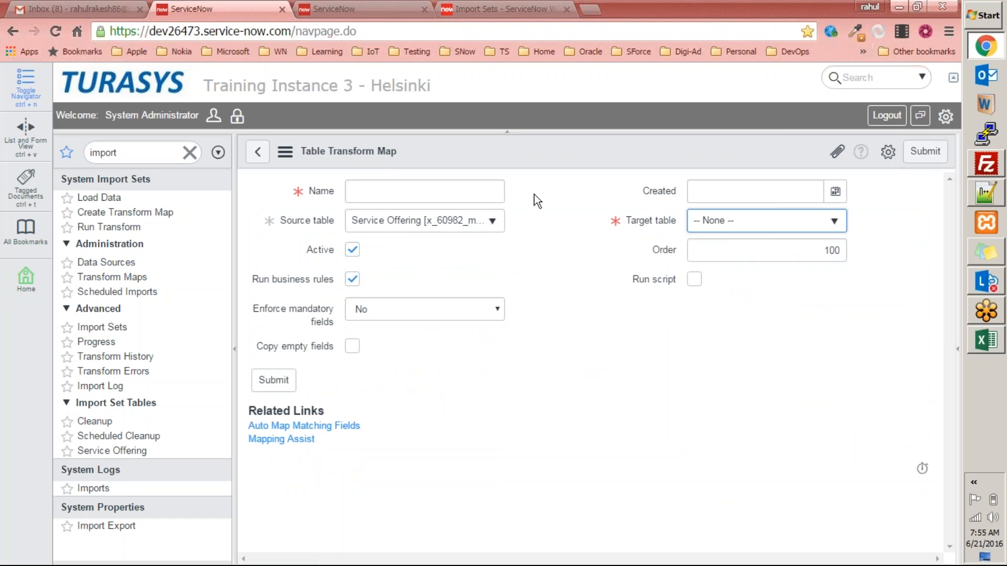
click(443, 236)
click(576, 226)
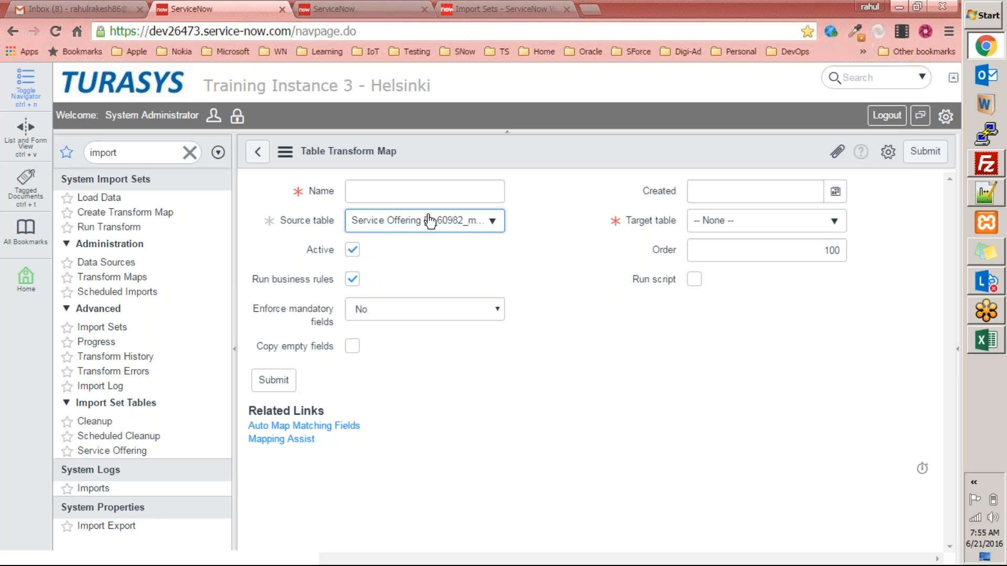
click(473, 226)
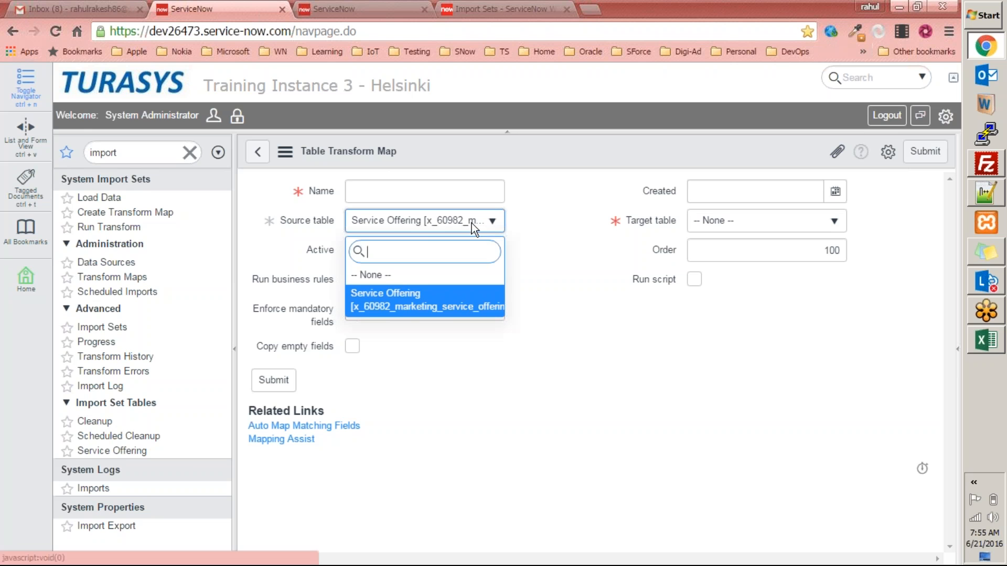
click(470, 311)
Search the transform map's target table choices for "service off".
click(766, 221)
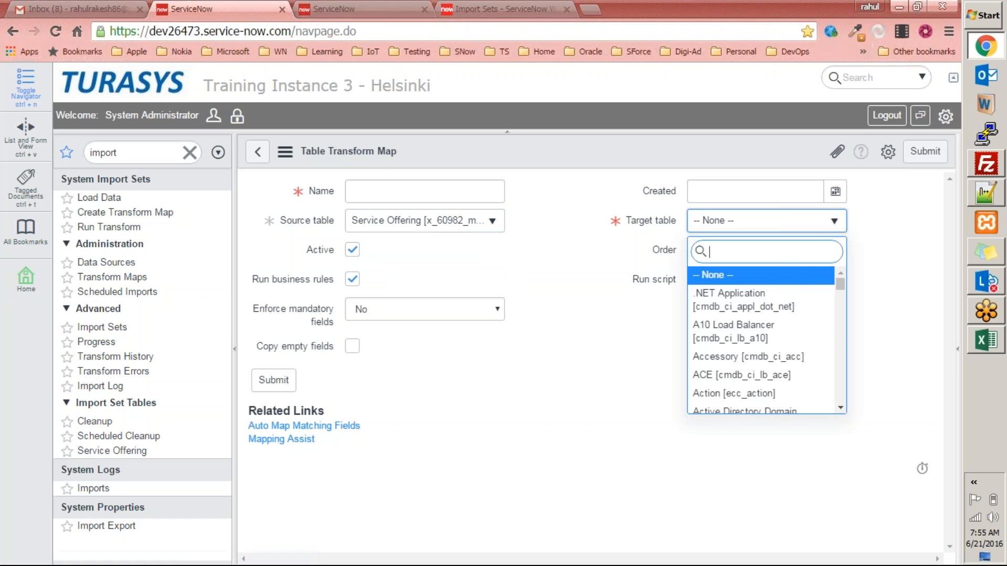
text(service s)
key(BackSpace)
text(o)
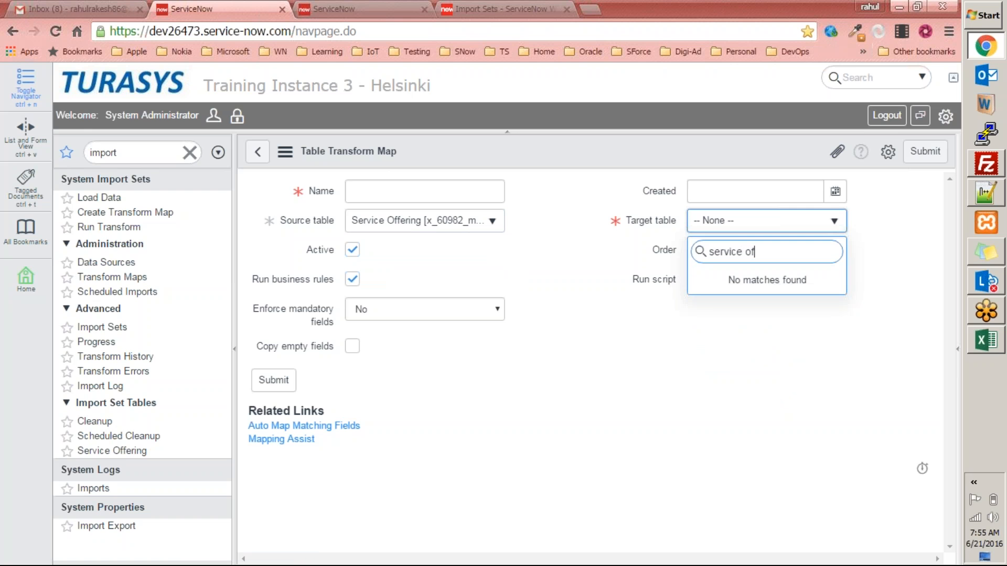
text(f)
key(BackSpace)
key(BackSpace)
text(o)
triple_click(774, 251)
double_click(159, 149)
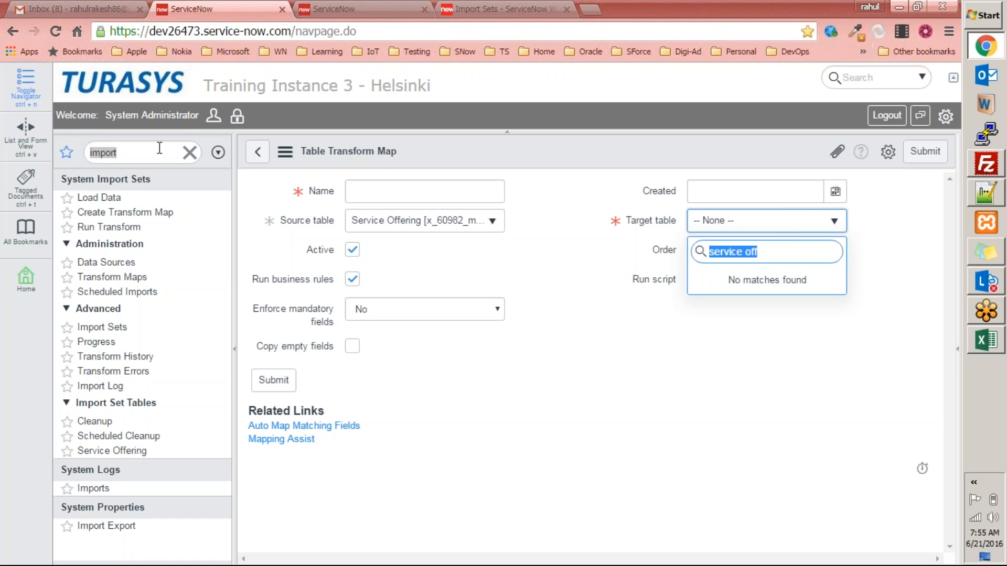
Switch to the other ServiceNow browser tab and review the Service Offering table definition.
click(331, 9)
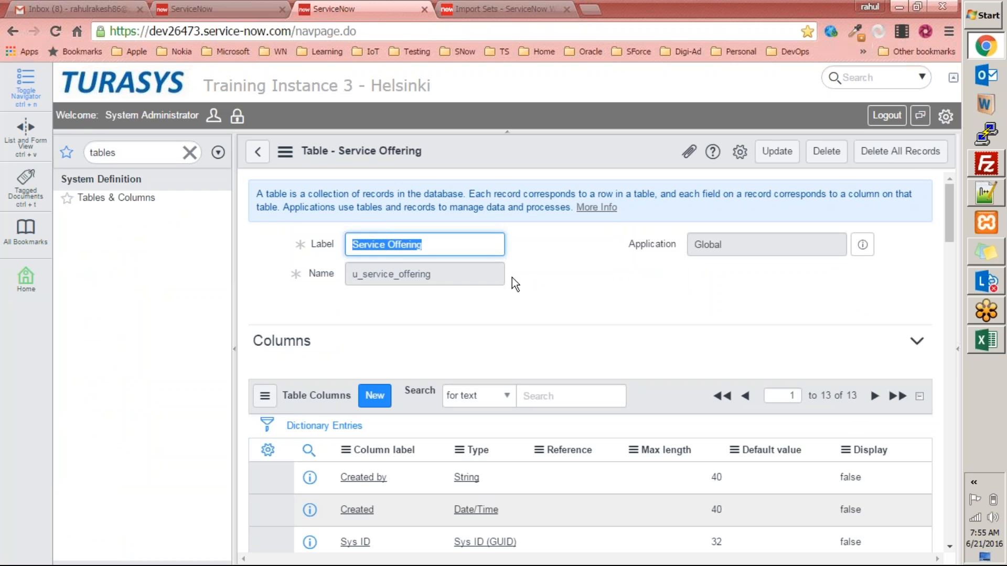
click(588, 286)
scroll(592, 274, down, 3)
scroll(591, 274, up, 3)
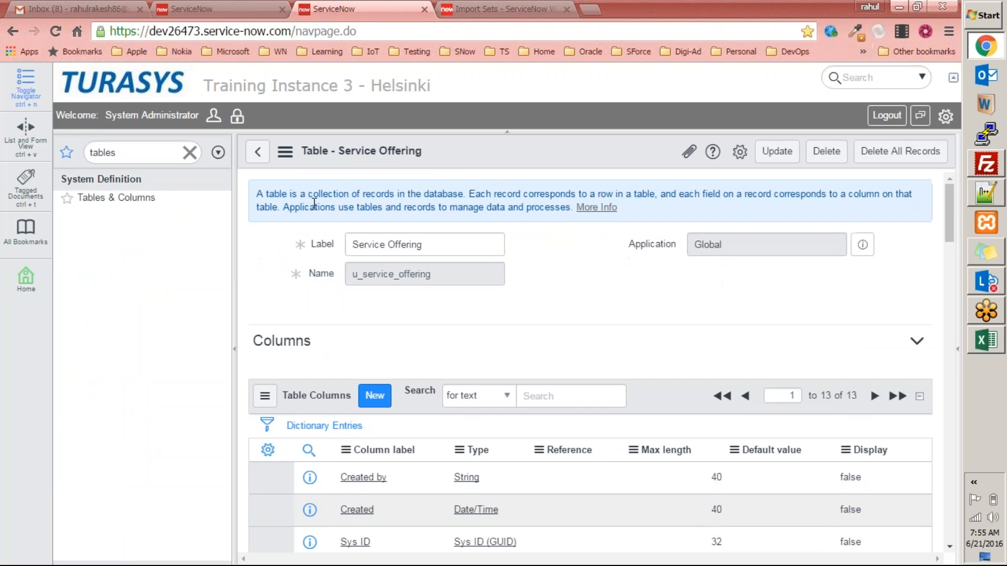
Reload Tables & Columns and select the Service Offering [u_service_offering] table.
click(257, 152)
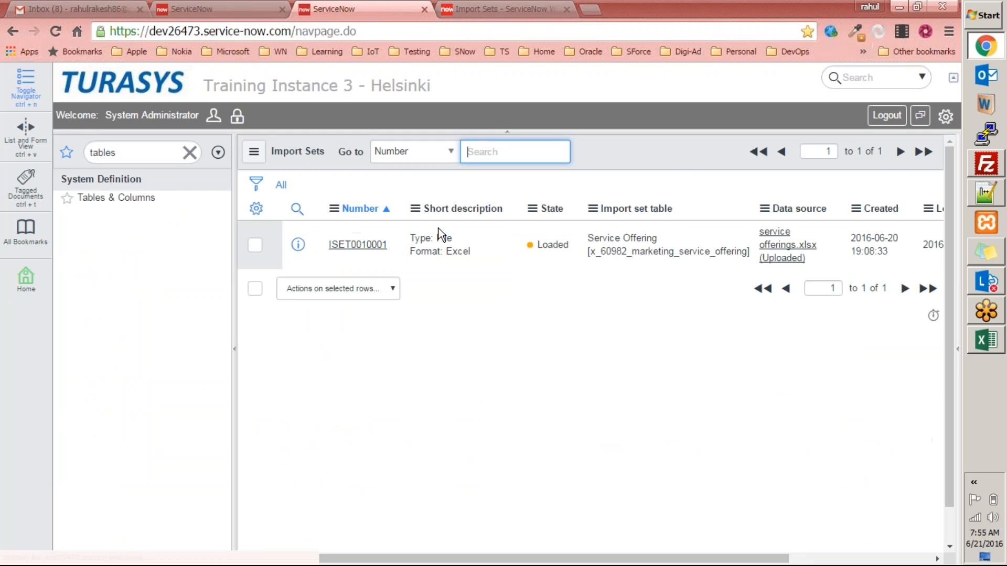
click(132, 198)
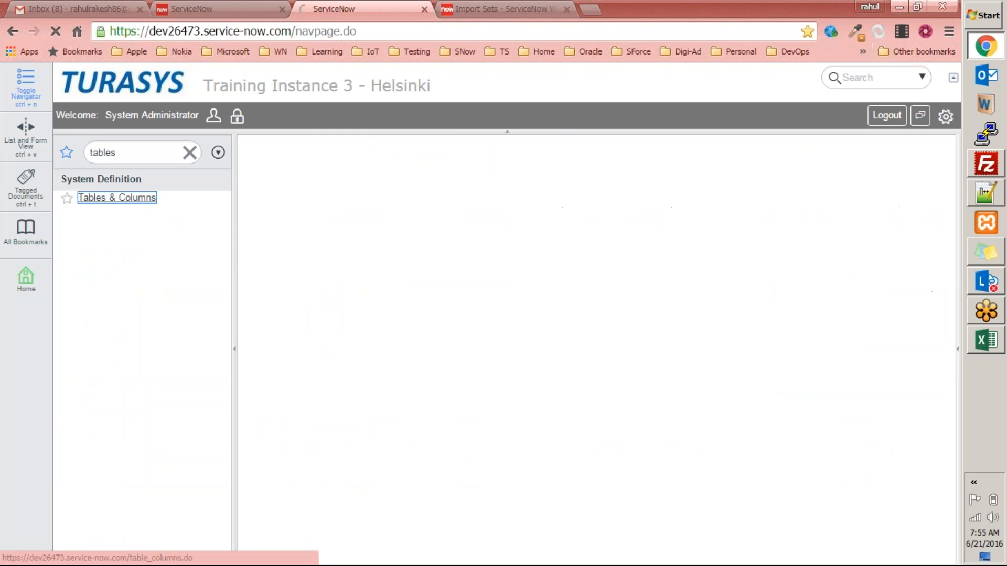
click(355, 296)
click(354, 296)
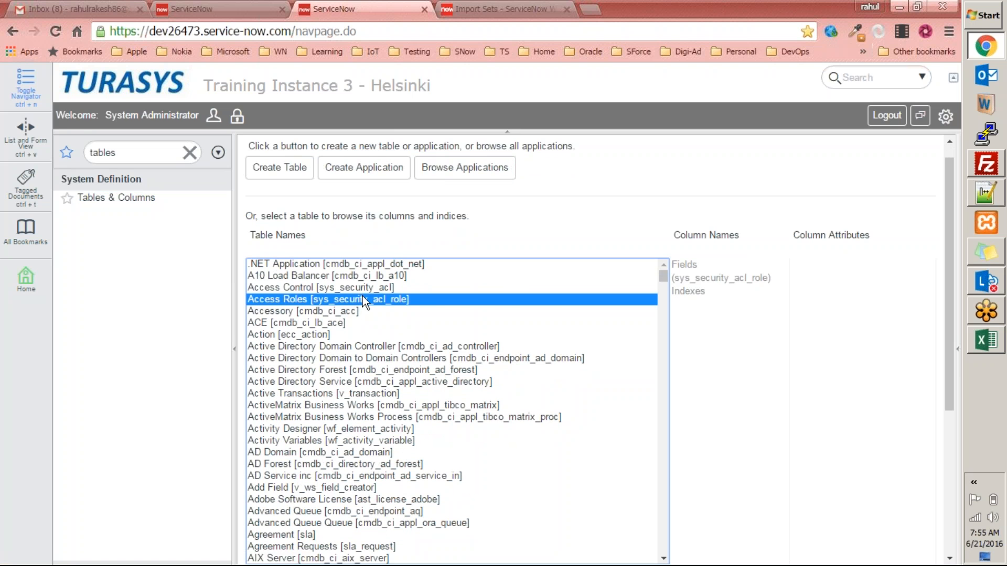
text(servi)
scroll(433, 394, down, 7)
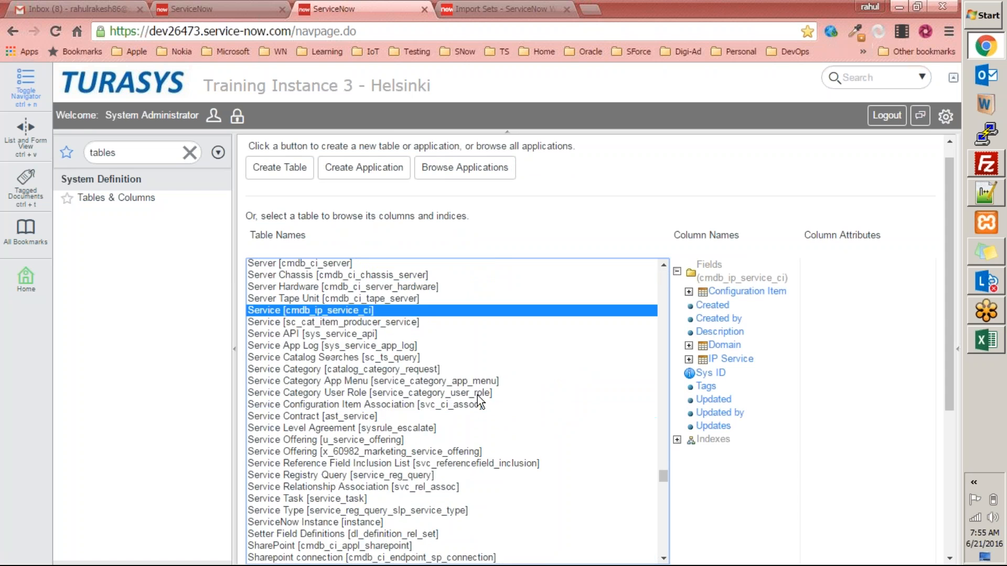
click(303, 319)
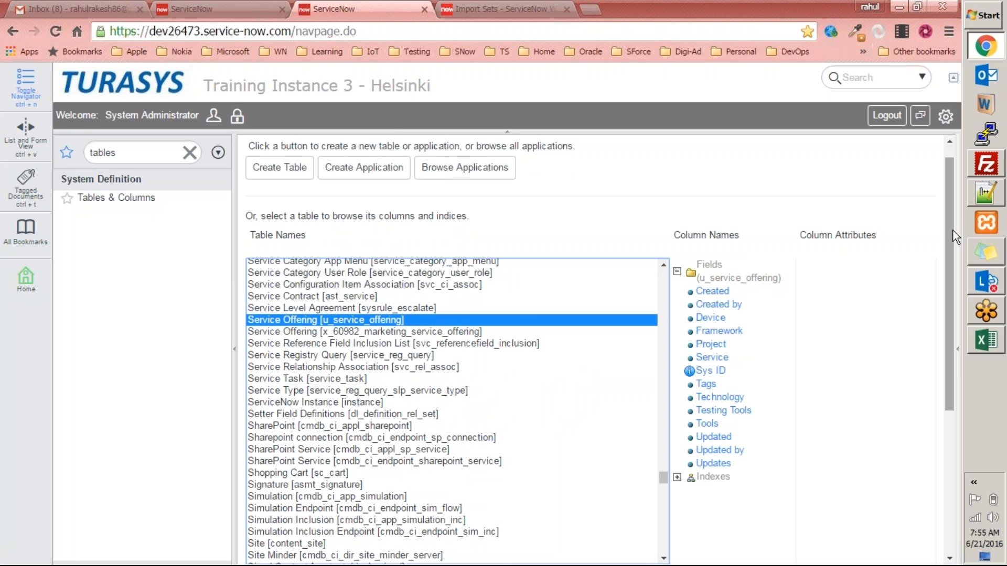
Open the selected Service Offering table's record and enable editing it in the Global application.
scroll(948, 257, down, 5)
click(268, 351)
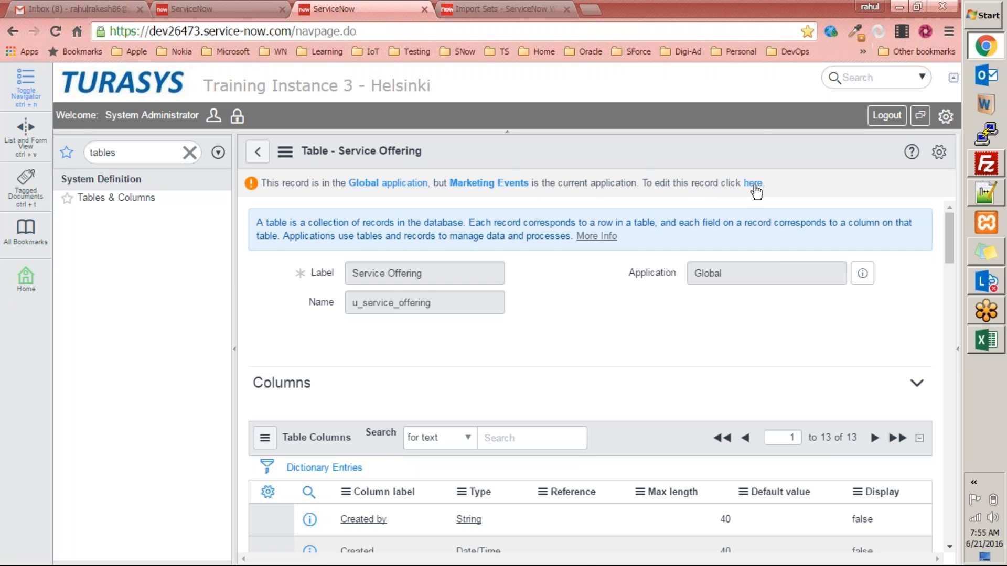
click(753, 183)
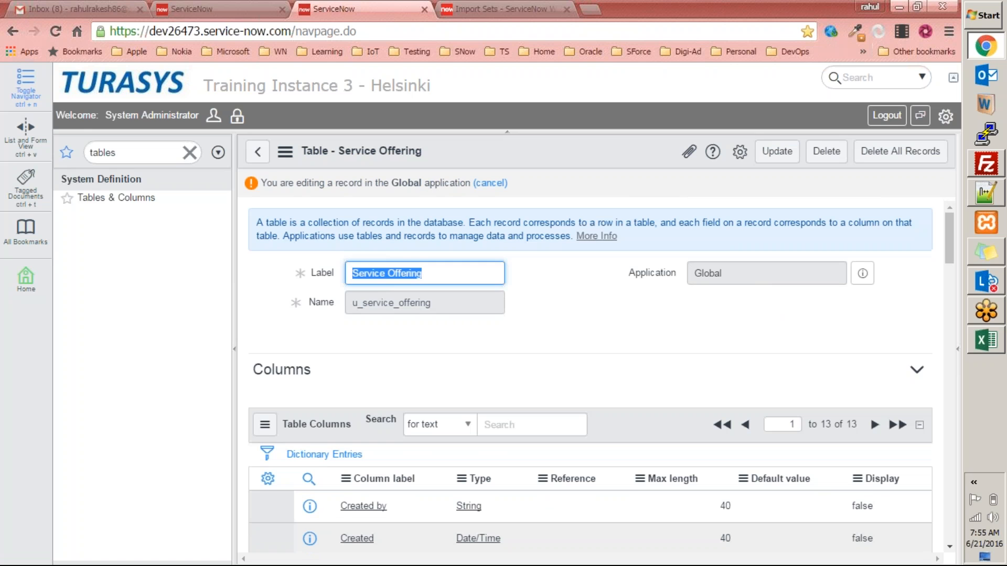
Open the dictionary entry of the table's Application field and enable editing it in the Global application.
right_click(644, 271)
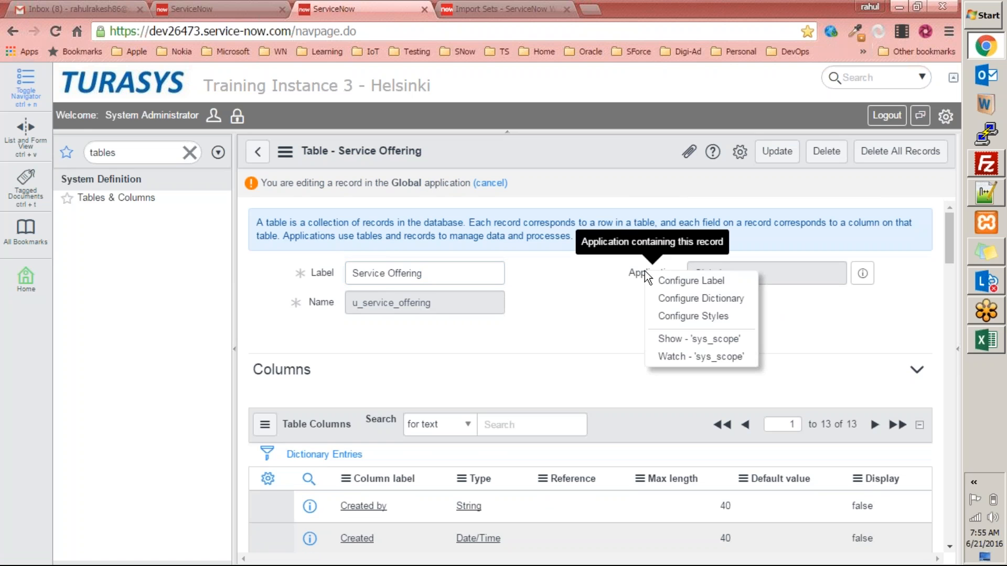
click(670, 297)
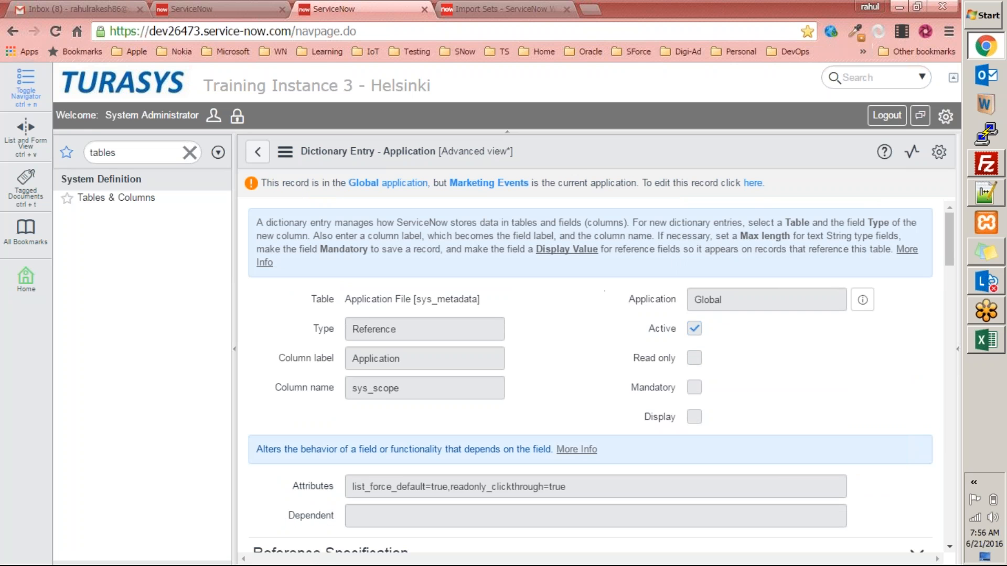
click(755, 183)
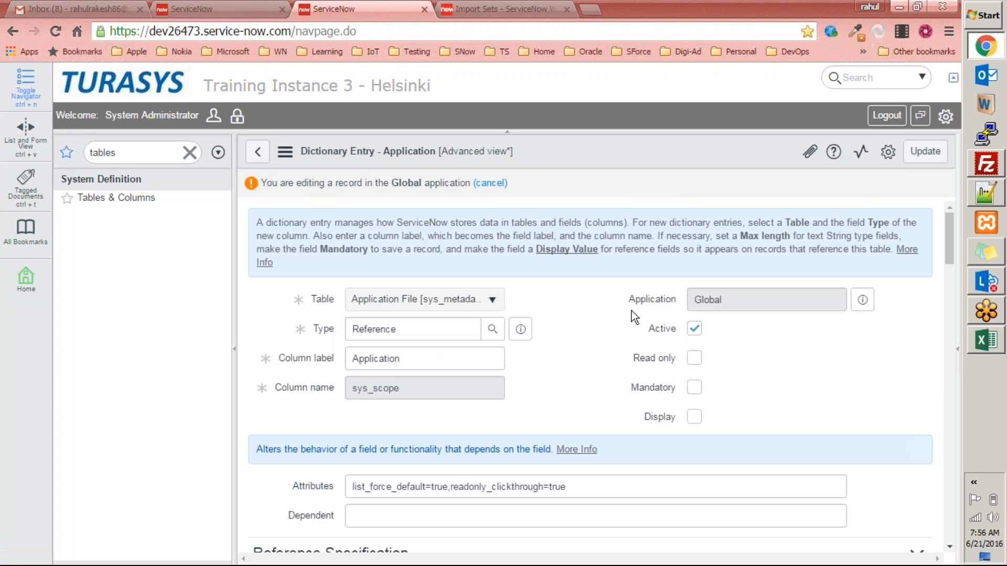
Open the dictionary configuration of the Application field on this entry and examine its reference, choice list and dependent field specifications.
right_click(653, 297)
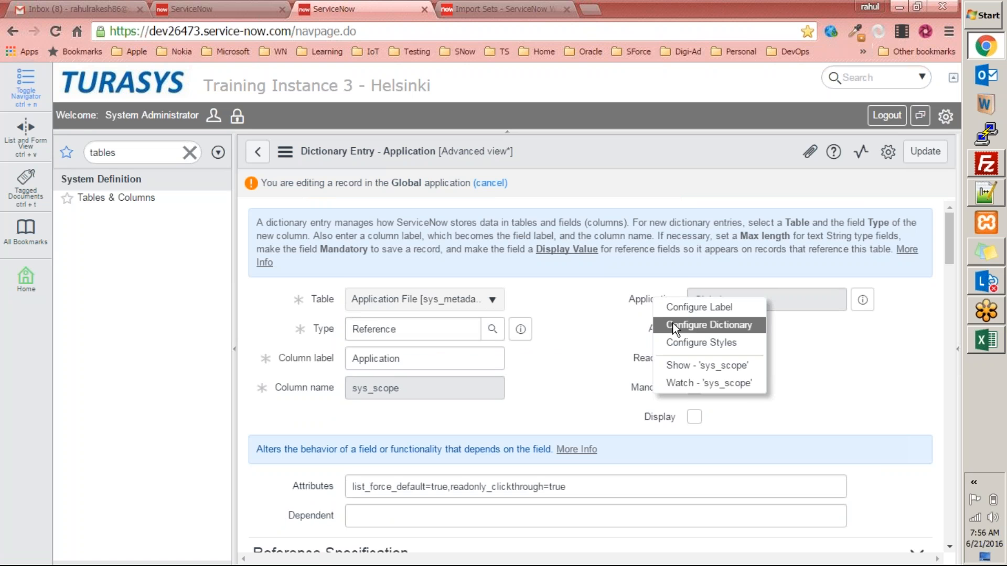
click(706, 333)
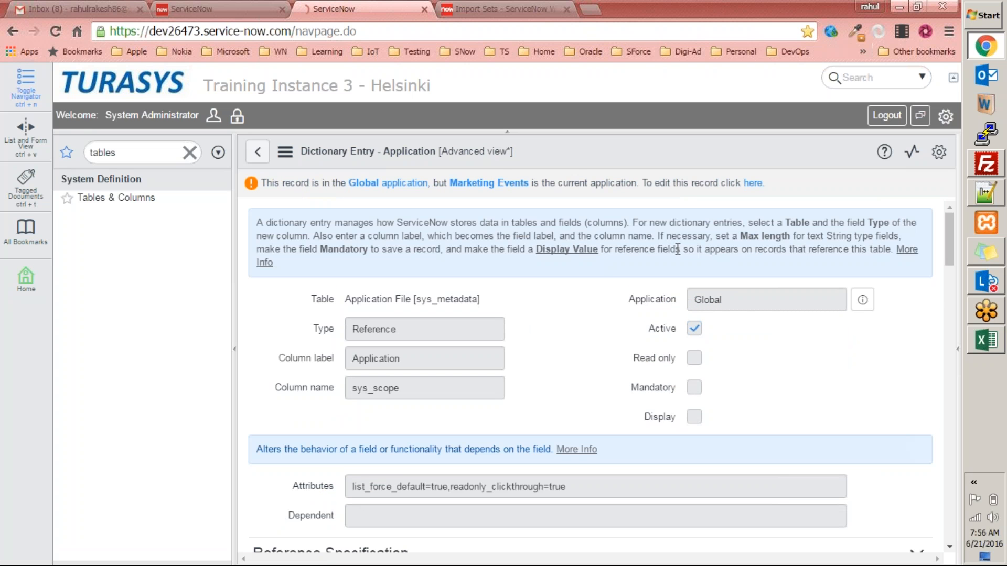
scroll(573, 321, down, 6)
scroll(572, 319, down, 1)
scroll(571, 319, up, 4)
scroll(571, 319, down, 6)
scroll(572, 319, up, 1)
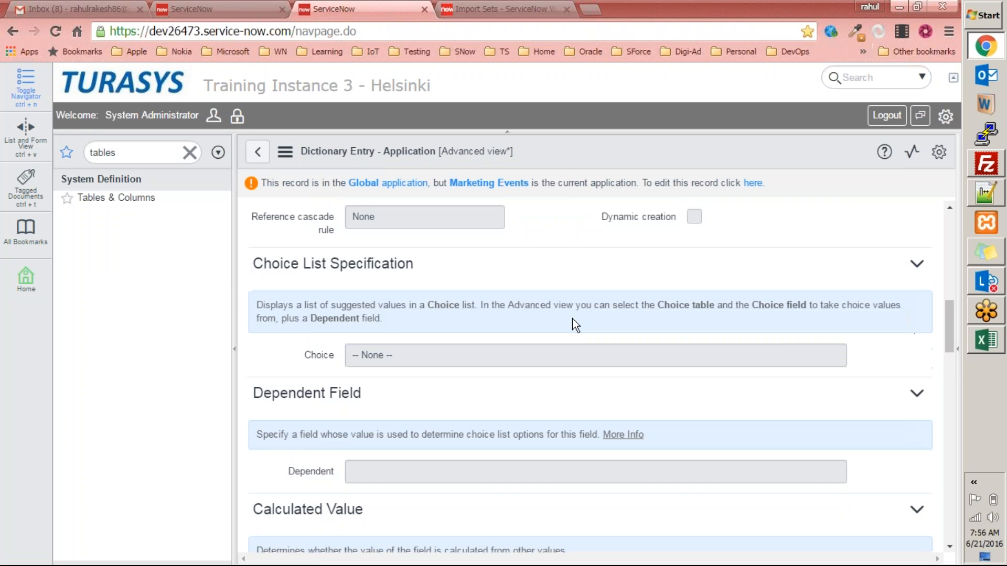
scroll(572, 319, up, 2)
Return to Tables & Columns and find and select Service Offering [u_service_offering] again.
click(134, 201)
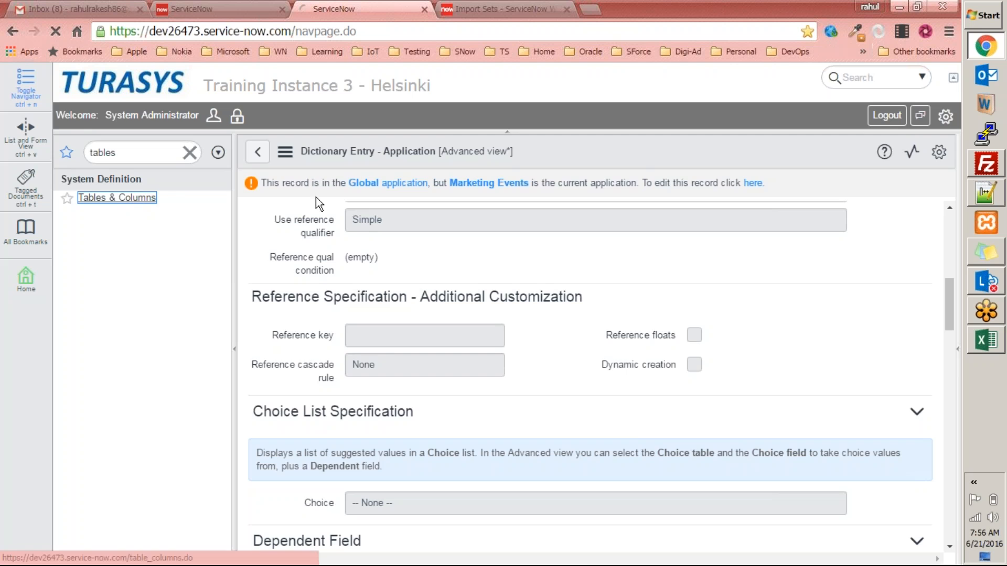
click(312, 376)
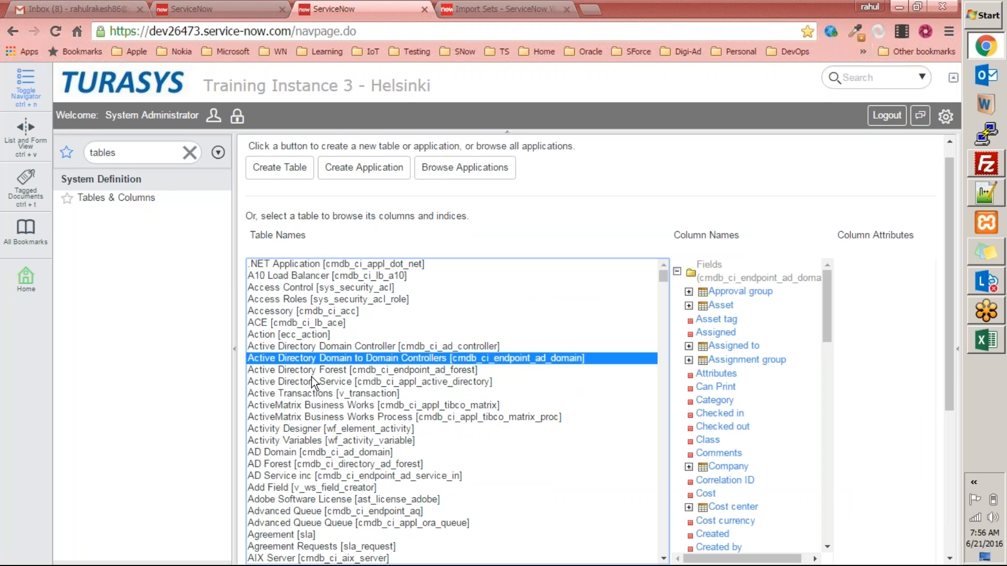
text(service)
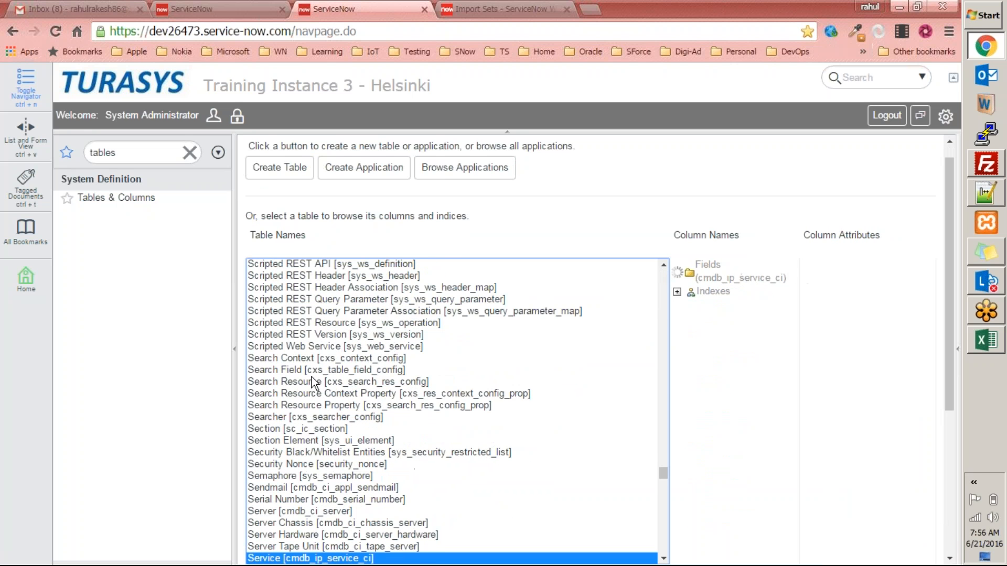
scroll(359, 474, down, 5)
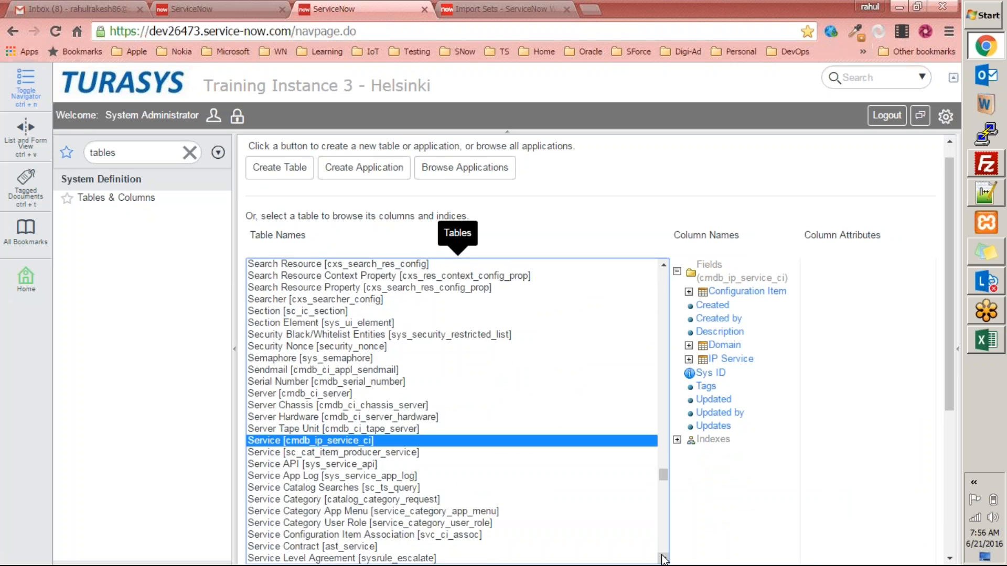
click(345, 513)
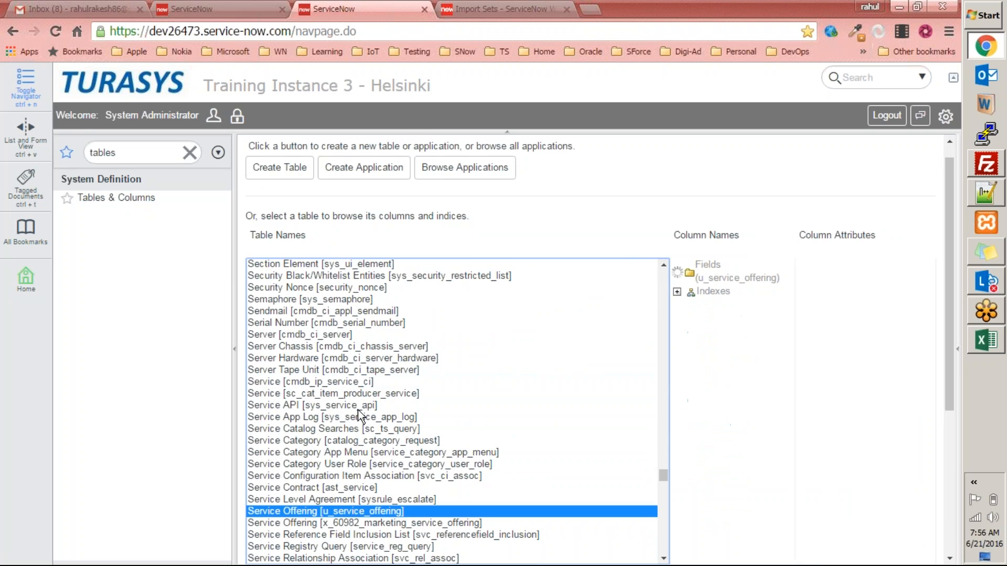
Open the Service Offering [u_service_offering] table's record, enable editing it in the Global application, and delete the table, confirming the deletion.
scroll(659, 330, down, 1)
scroll(474, 468, down, 2)
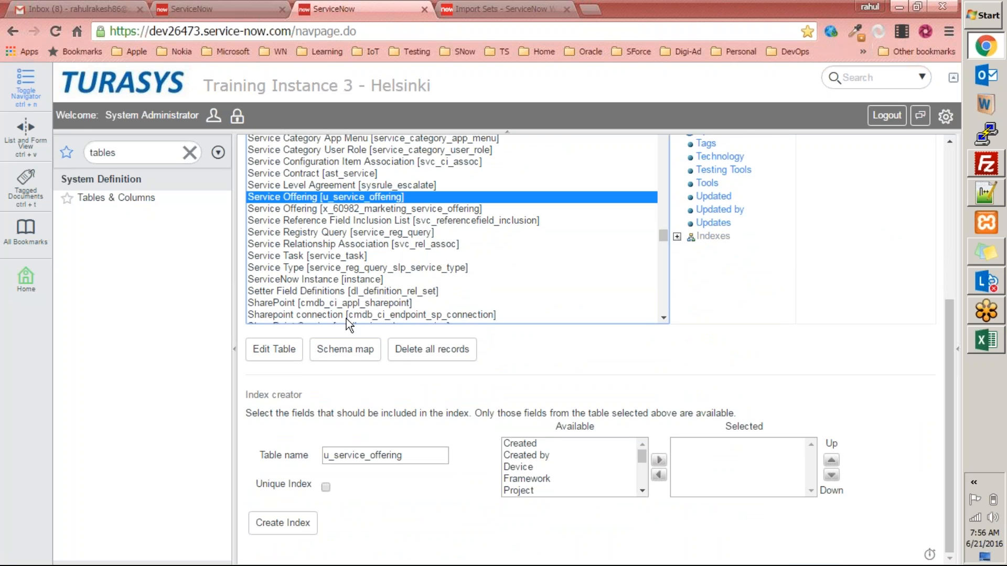
click(285, 351)
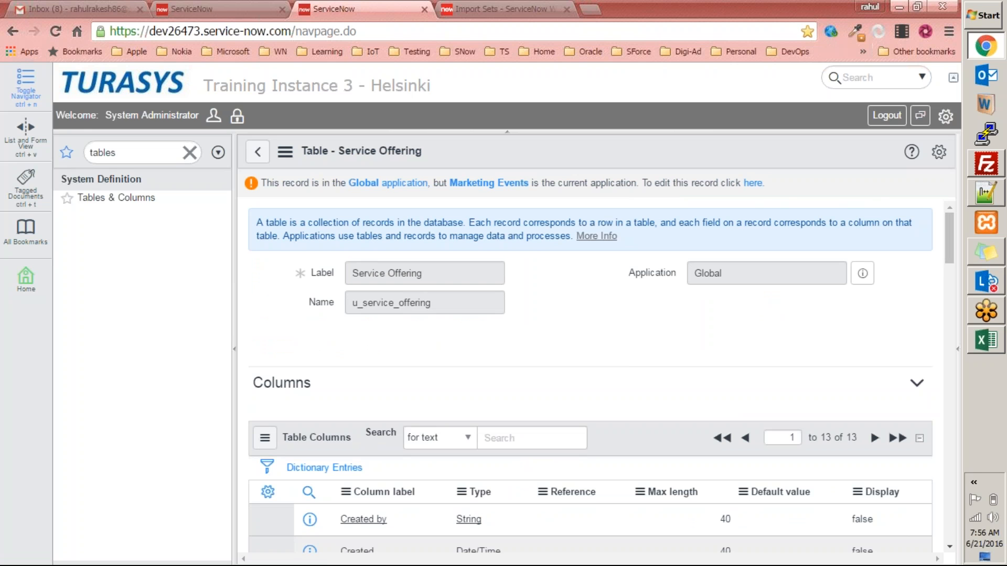
click(754, 184)
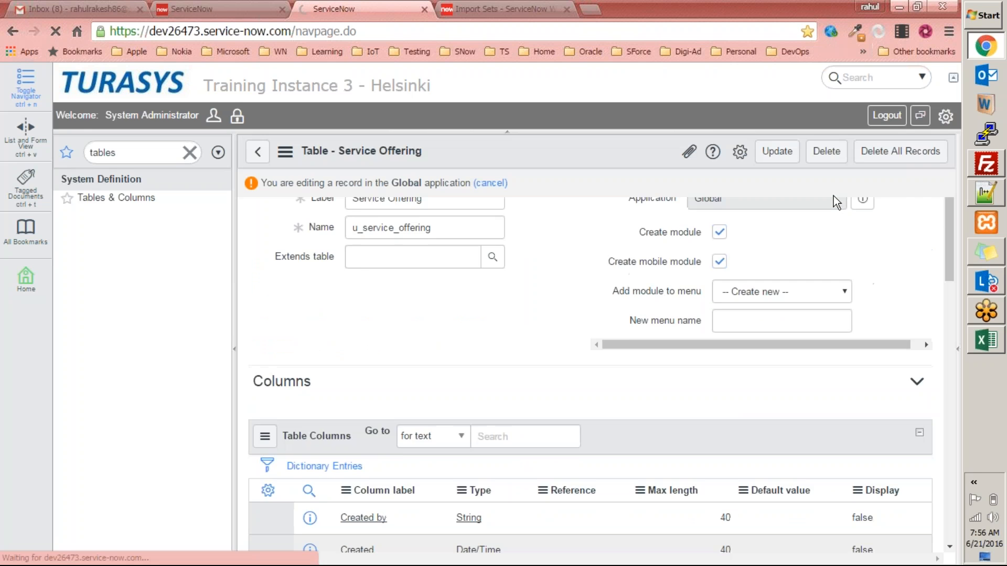
click(834, 158)
text(delete)
click(537, 155)
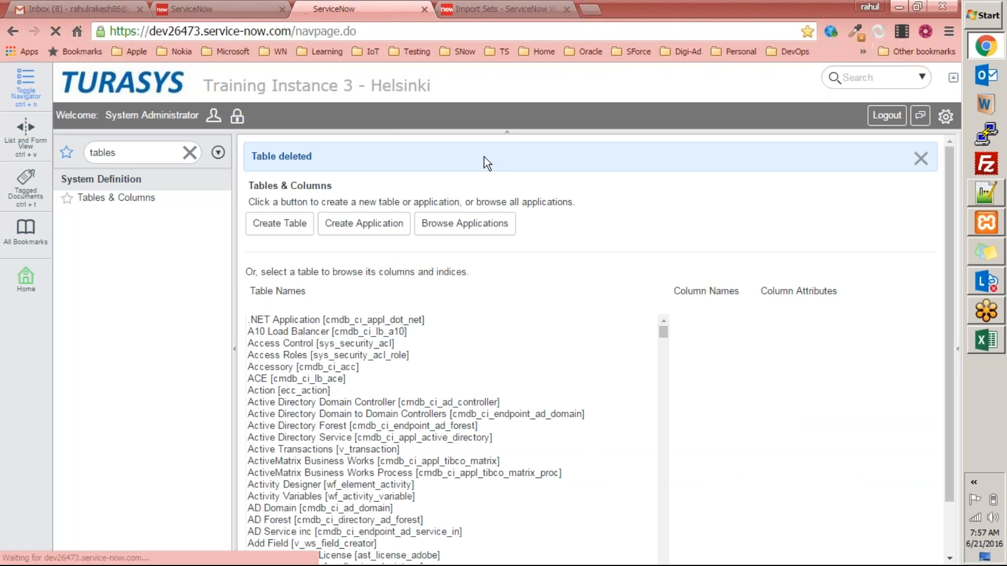
Reopen Tables & Columns and switch the current update set to Default [Marketing Events].
double_click(154, 152)
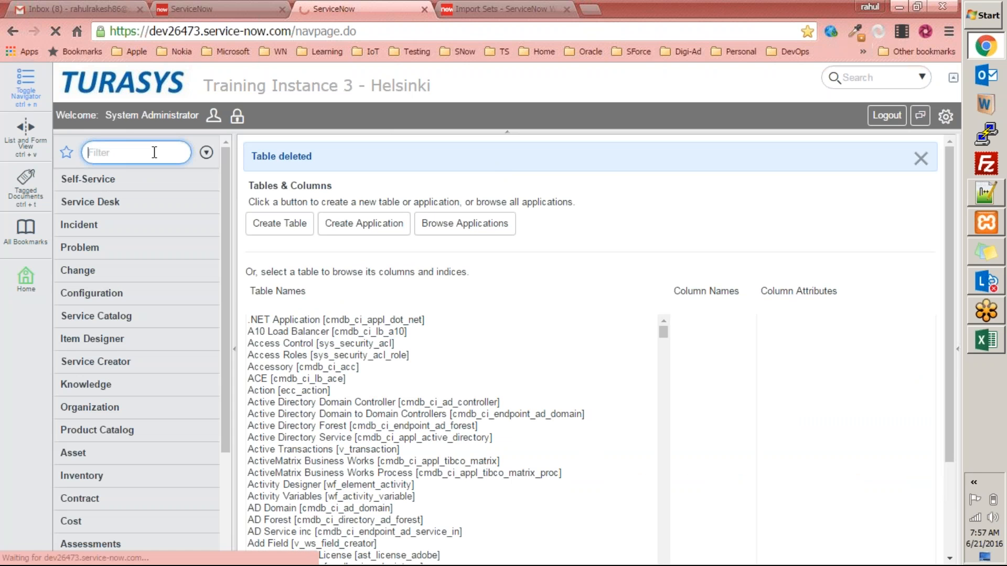
text(tables)
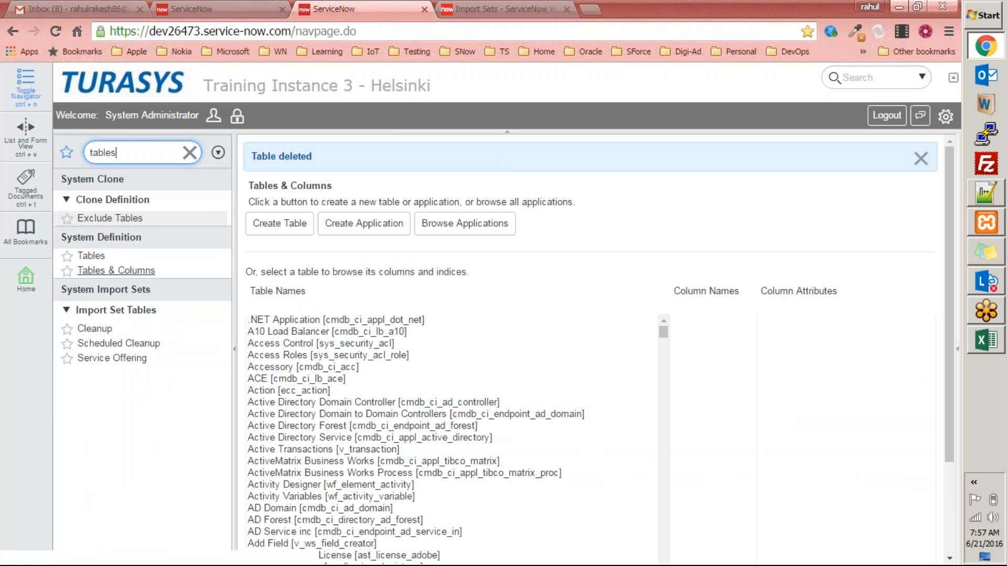
click(116, 270)
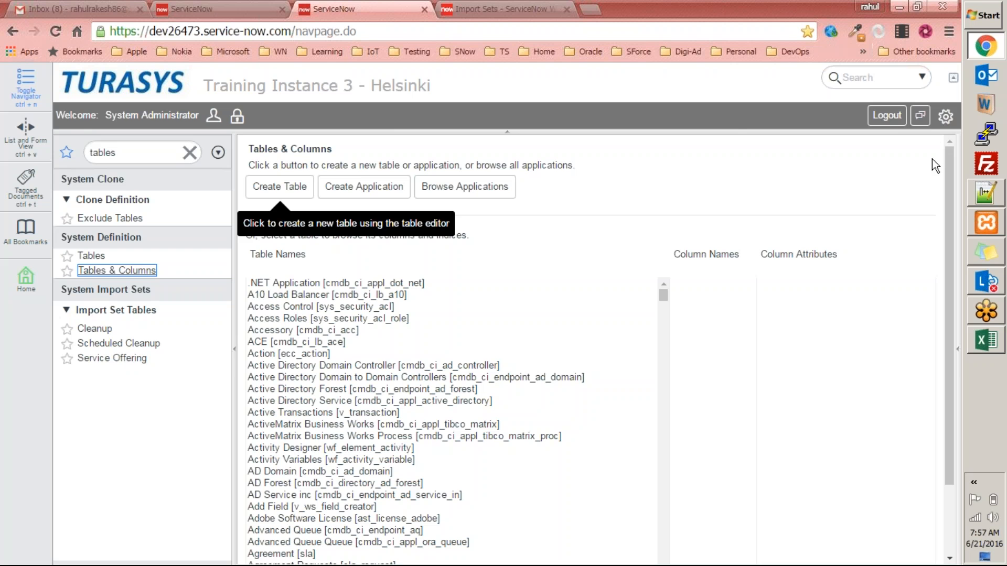
click(945, 115)
click(775, 411)
click(726, 465)
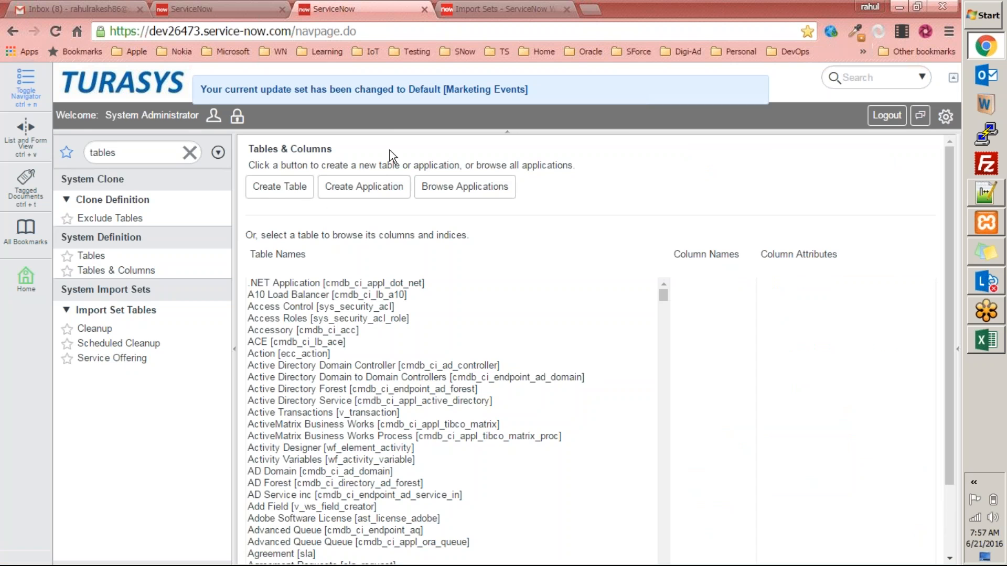
Start creating a new table with the label Service Offering in the Marketing Events application.
click(281, 188)
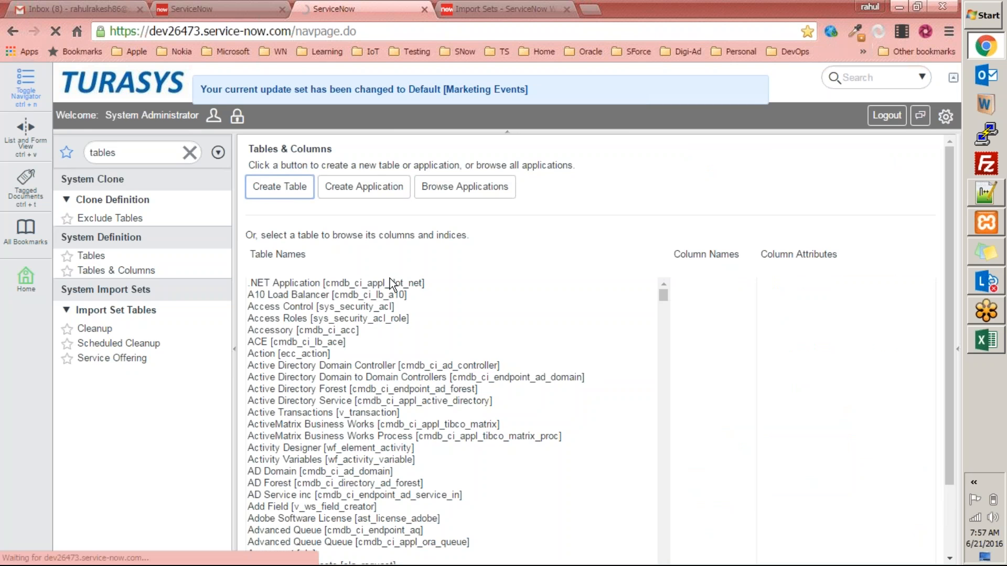
text(Service Offering)
key(Tab)
click(464, 280)
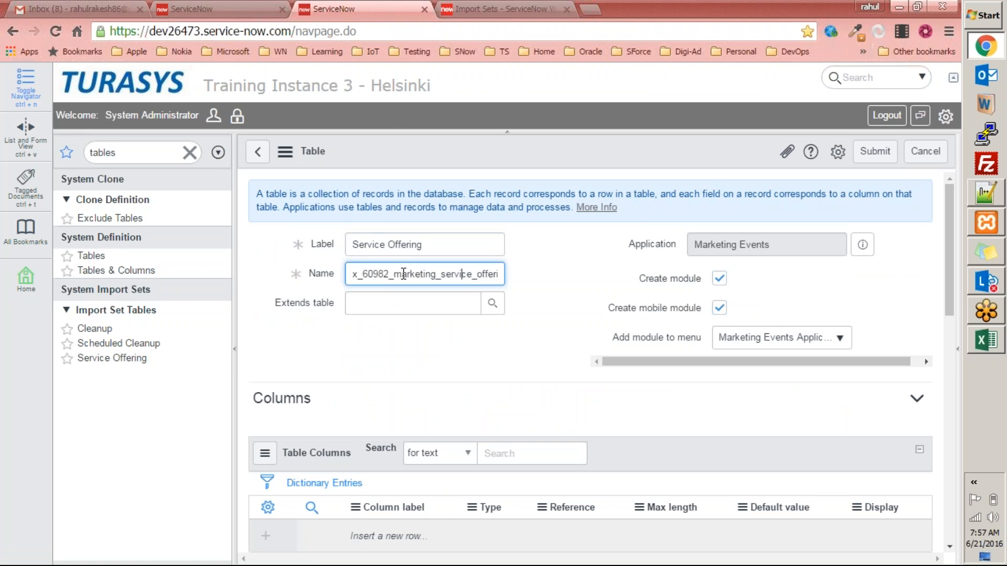
Compare the new table's full Name with the import set and target table names in the Notepad++ notes.
click(381, 273)
key(End)
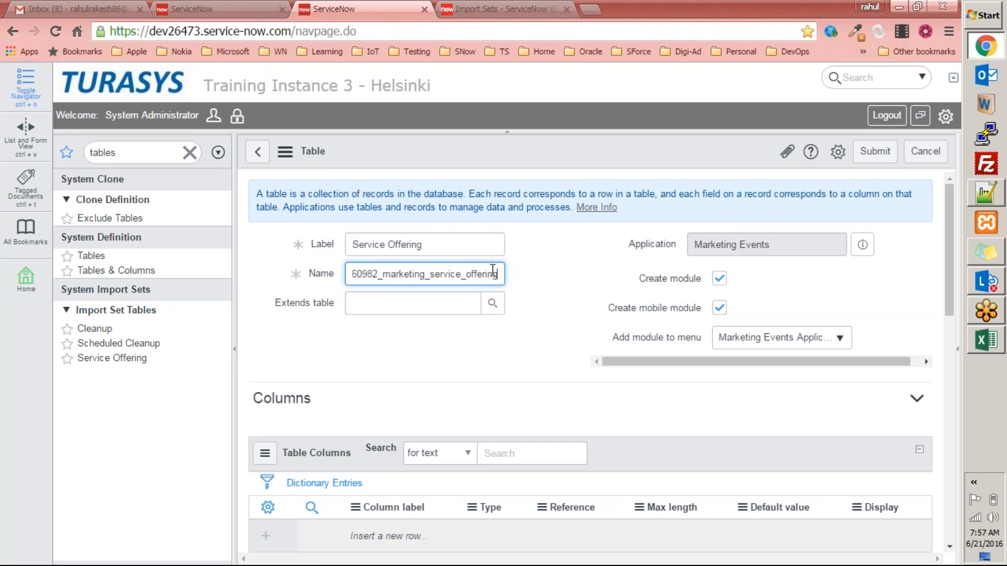
click(987, 194)
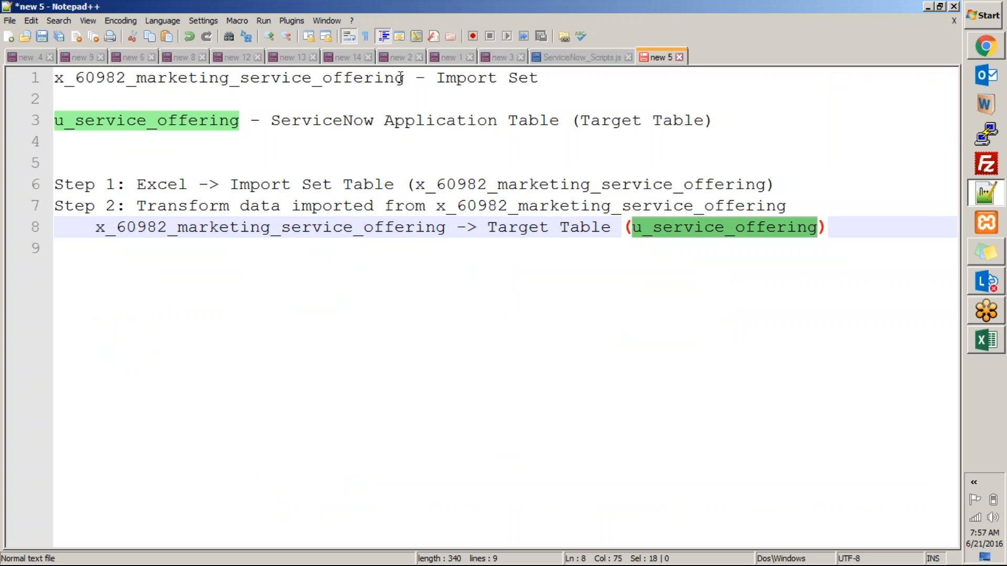
key(alt+Tab)
Try to replace the x_60982_ prefix in the new table's Name with u_.
click(403, 276)
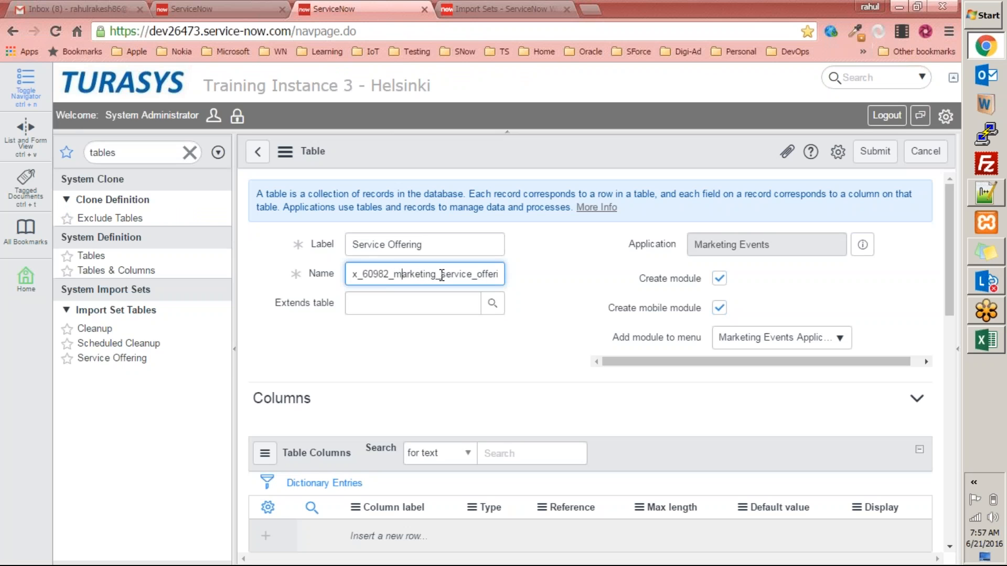
drag(395, 274, 319, 275)
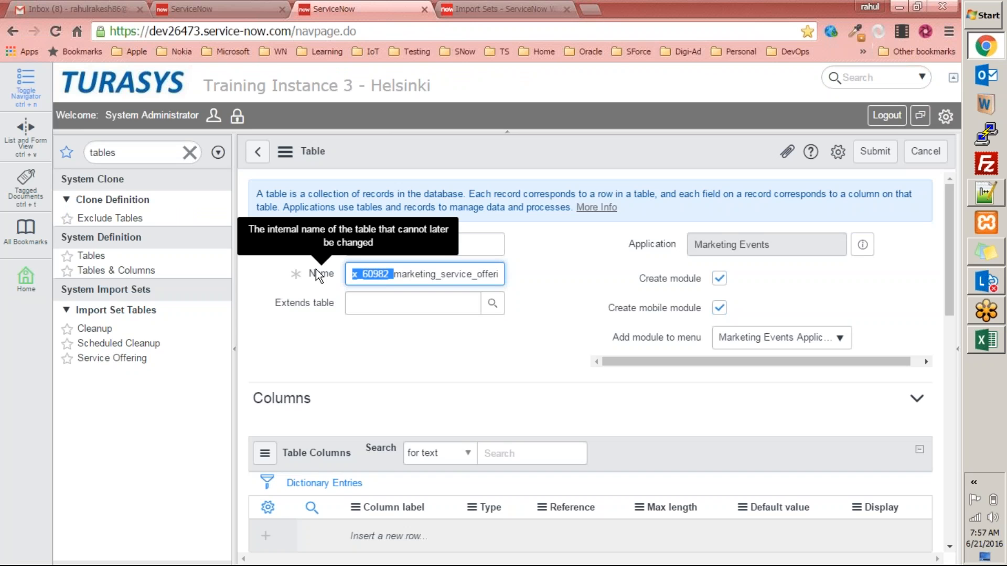
key(BackSpace)
text(u_)
key(Tab)
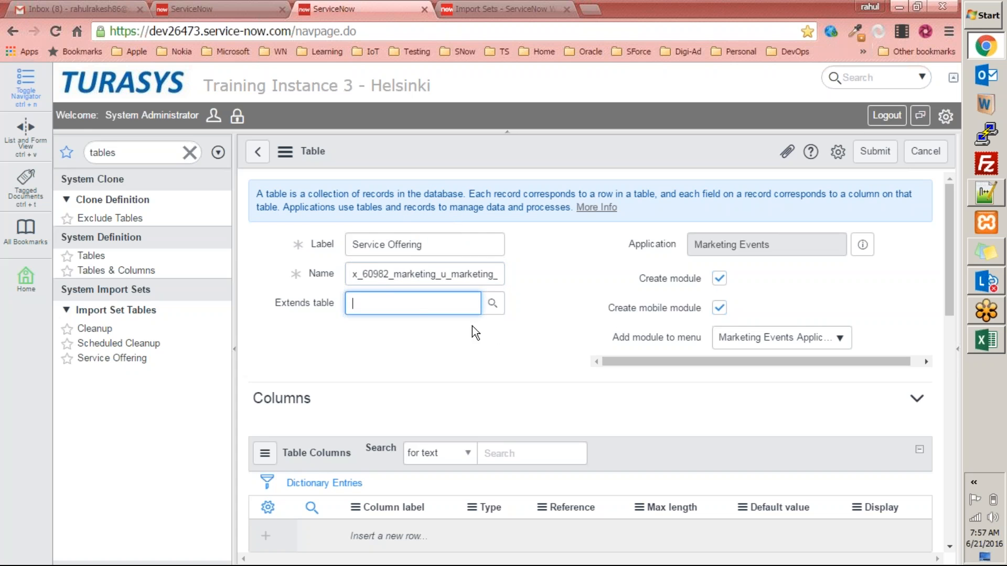
Try to shorten the new table's Name to x_60982_service_offering.
click(467, 276)
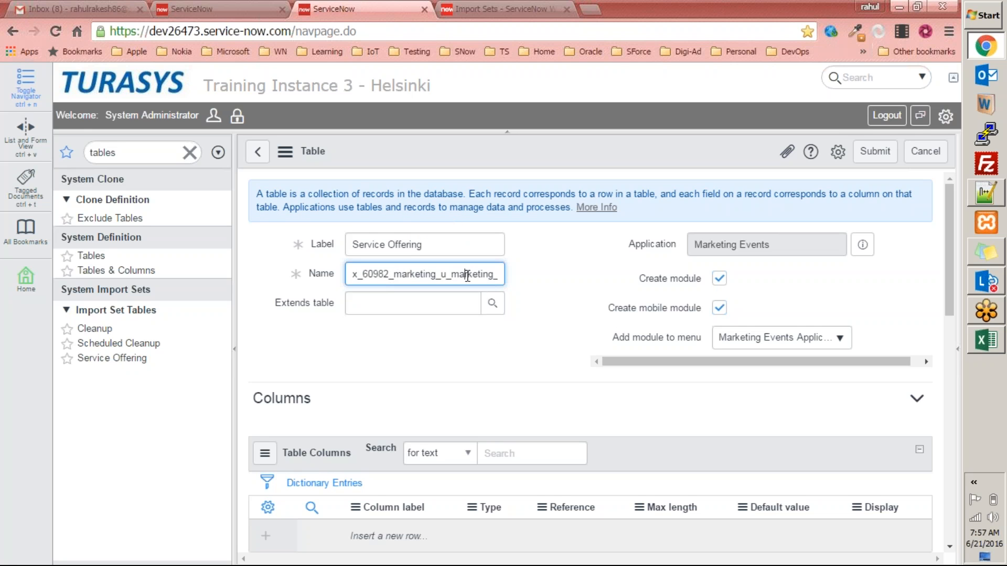
key(End)
key(Left)
key(Left)
key(Left)
key(Left)
key(Left)
key(Left)
key(Left)
key(Left)
key(Left)
key(Left)
key(Left)
key(Left)
key(Left)
key(Left)
key(Left)
key(Left)
key(Left)
key(BackSpace)
key(BackSpace)
key(BackSpace)
key(BackSpace)
key(BackSpace)
key(BackSpace)
key(BackSpace)
key(BackSpace)
key(BackSpace)
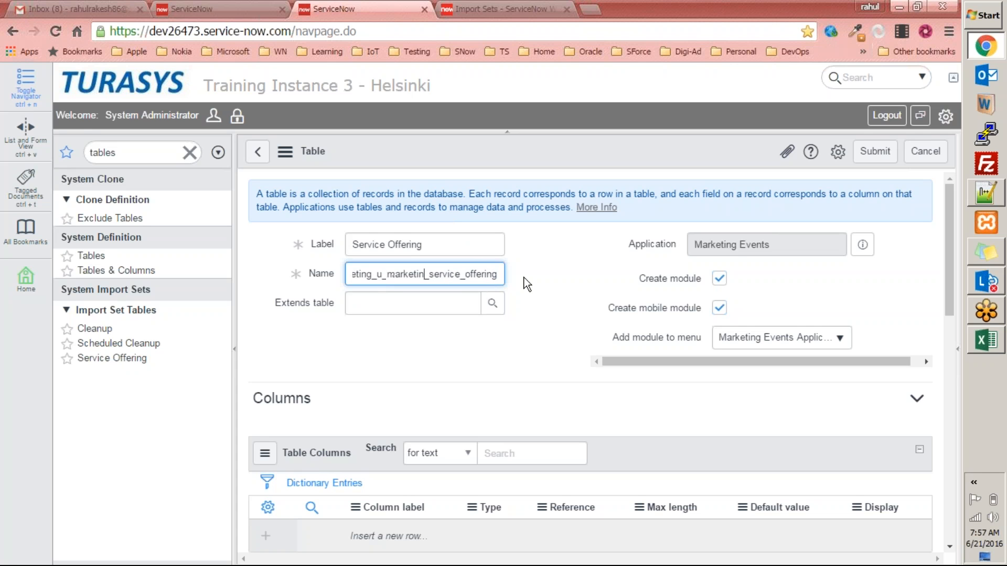
key(BackSpace)
key(BackSpace)
key(BackSpace)
key(BackSpace)
key(BackSpace)
key(BackSpace)
key(BackSpace)
key(BackSpace)
key(BackSpace)
key(BackSpace)
key(BackSpace)
key(BackSpace)
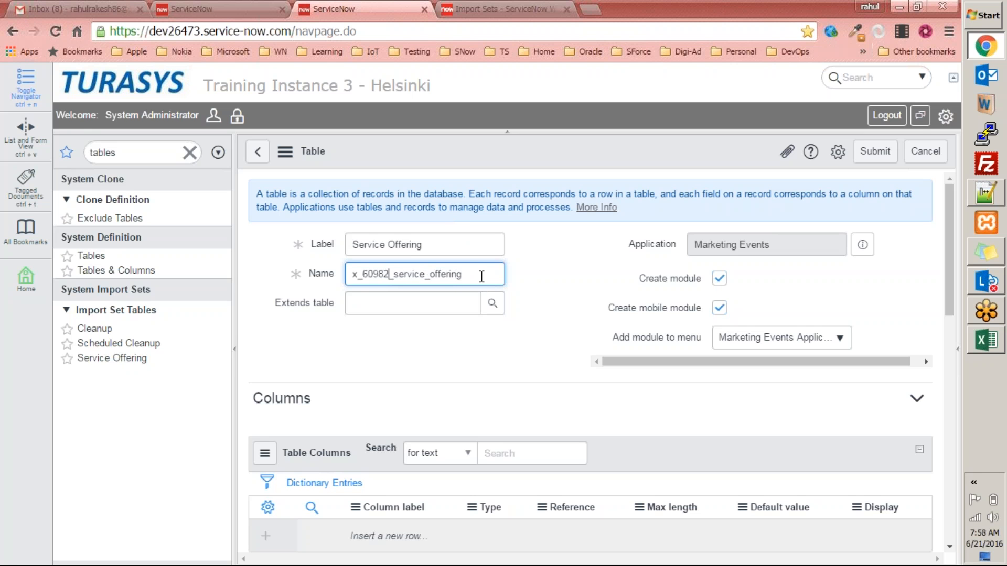
drag(479, 274, 351, 274)
key(Tab)
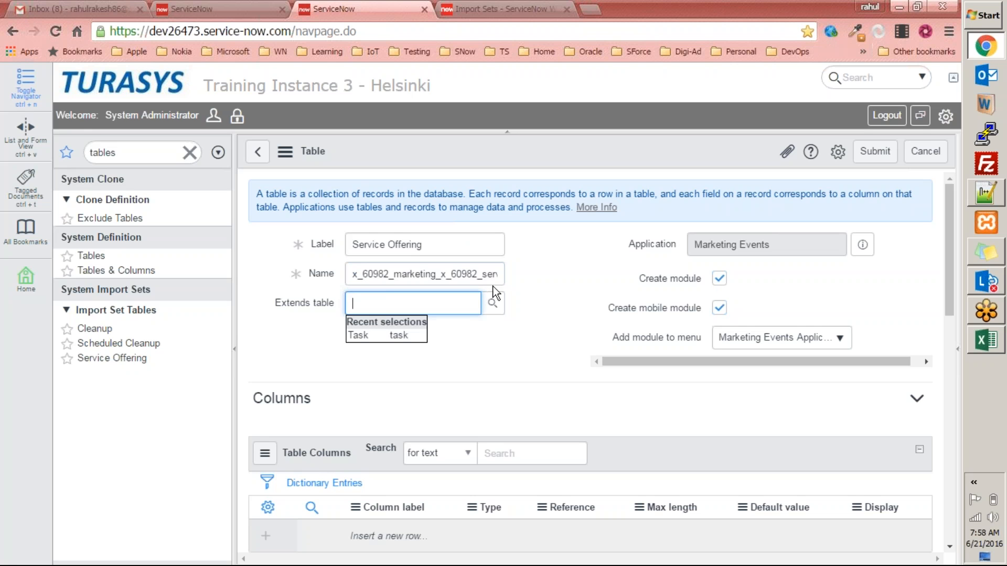
Clear the edited Name and regenerate it from the Service Offering label.
click(437, 274)
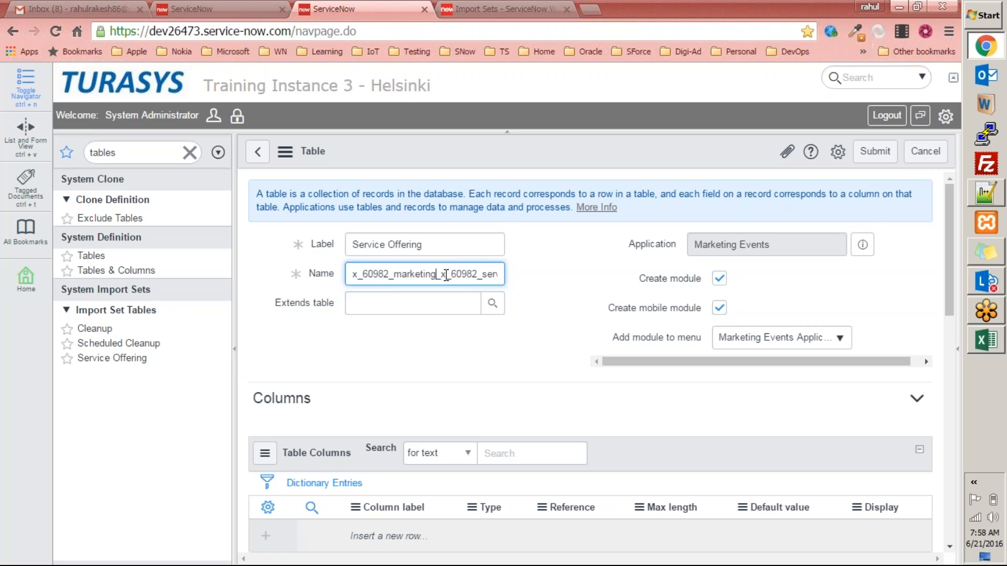
key(End)
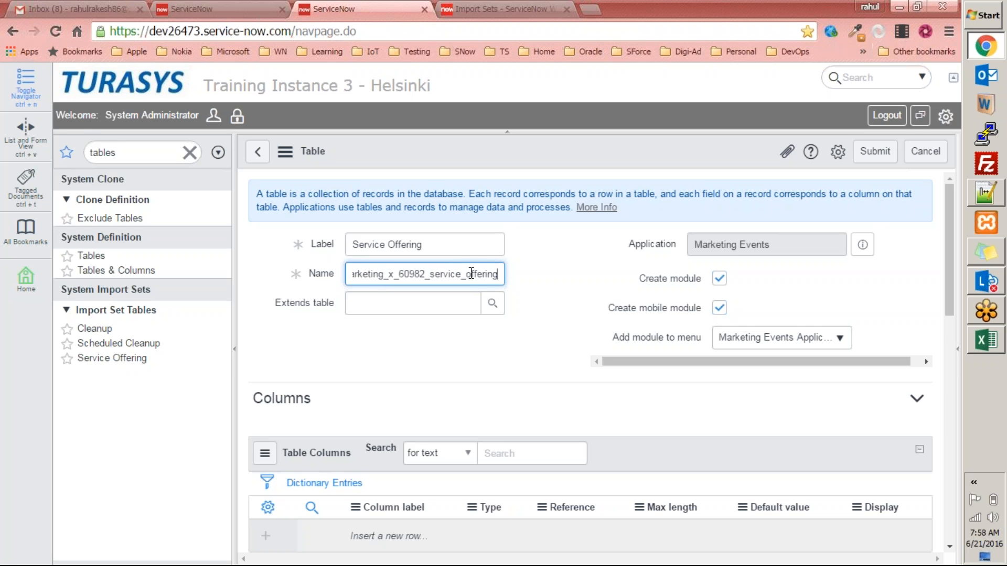
key(Home)
key(ctrl+a)
key(BackSpace)
click(461, 239)
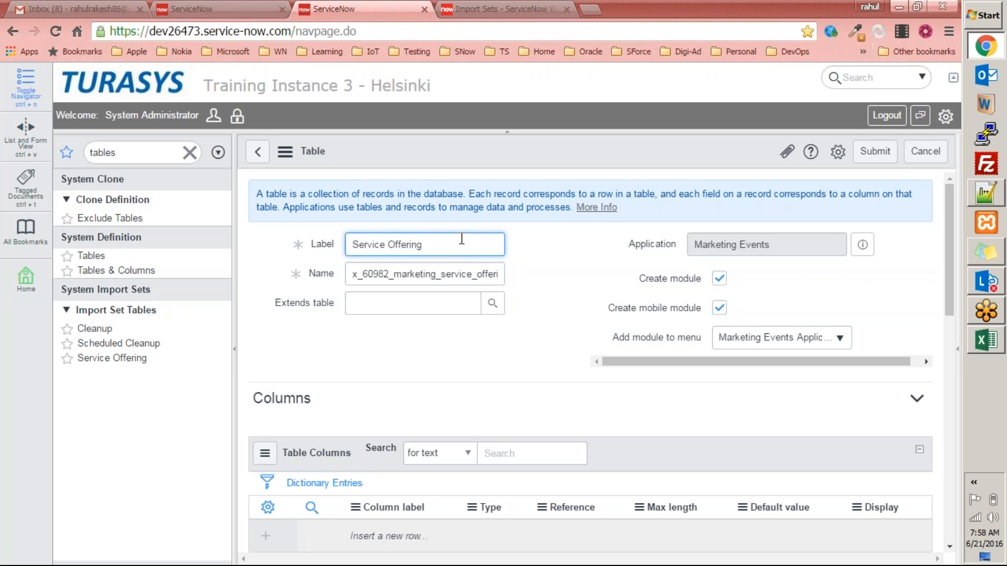
key(Tab)
key(End)
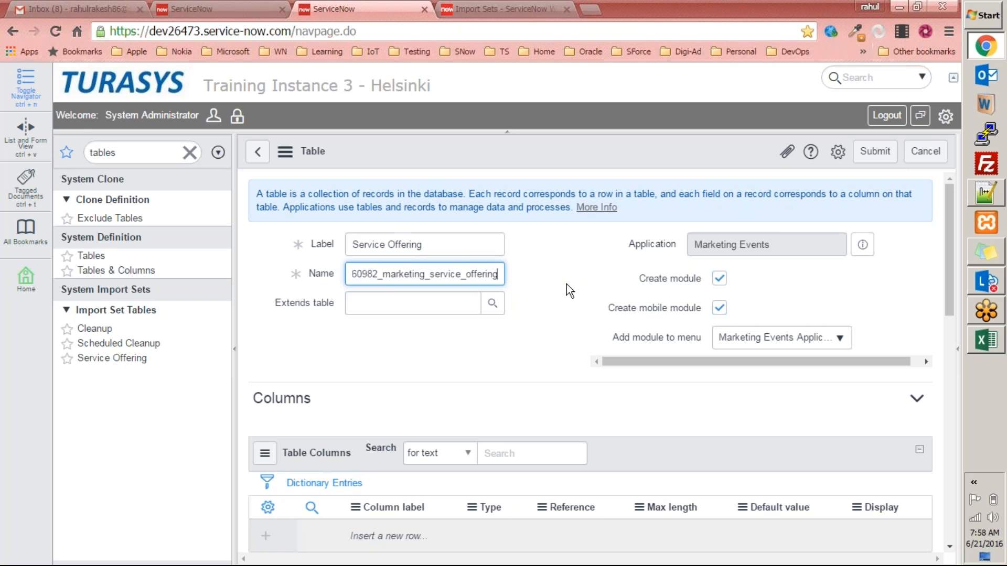
Try again to remove the marketing_ part from the new table's regenerated Name.
key(Left)
key(Left)
key(Left)
key(Left)
key(Left)
key(Left)
key(Left)
key(Left)
key(Left)
key(Left)
key(Left)
key(Left)
key(Left)
key(Left)
key(Left)
key(Left)
key(BackSpace)
key(BackSpace)
key(BackSpace)
key(BackSpace)
key(BackSpace)
key(BackSpace)
key(BackSpace)
key(BackSpace)
key(BackSpace)
key(BackSpace)
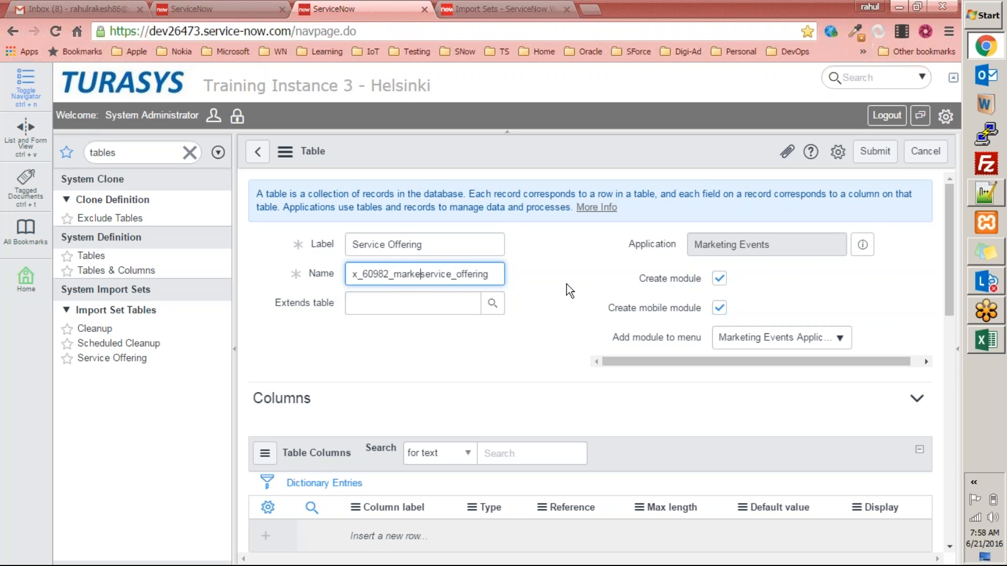
key(Tab)
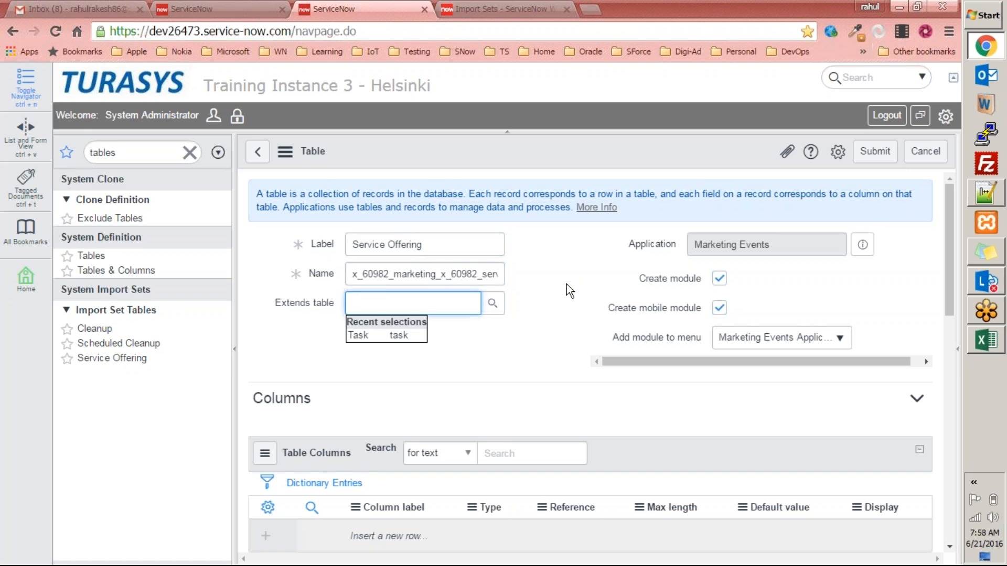
Empty the Name field once more and restore the default name derived from the label.
drag(422, 247, 343, 244)
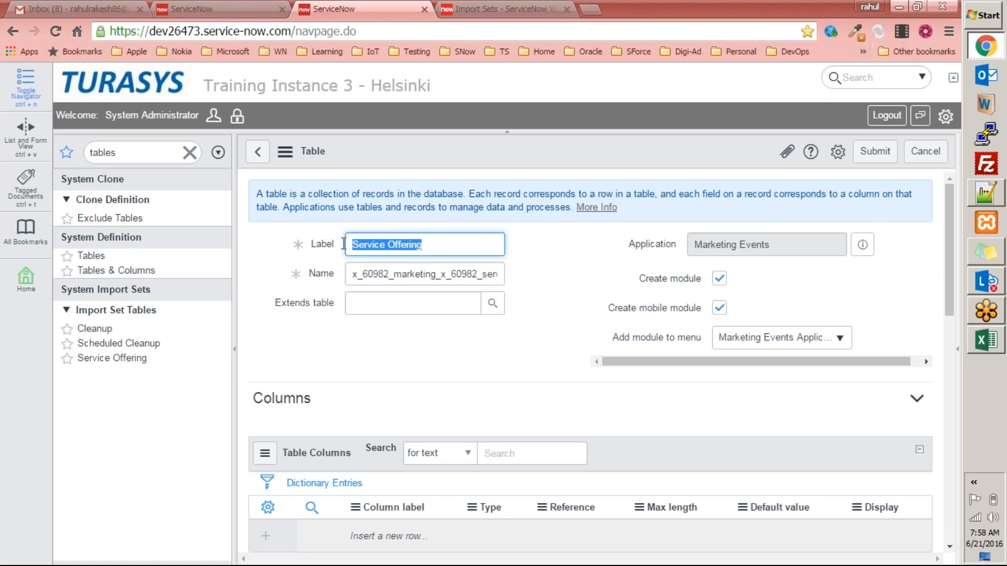
key(Tab)
key(BackSpace)
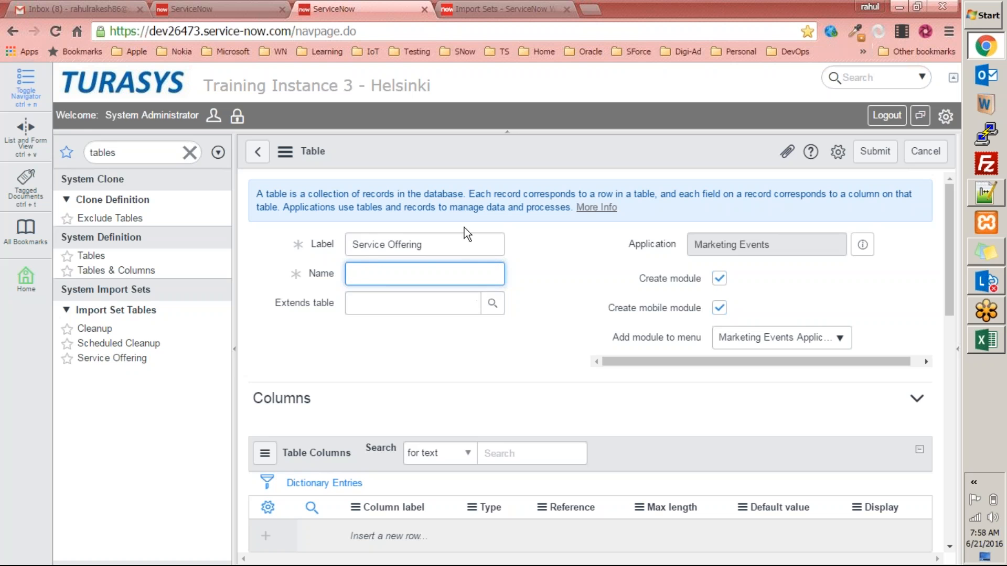
click(462, 248)
click(437, 272)
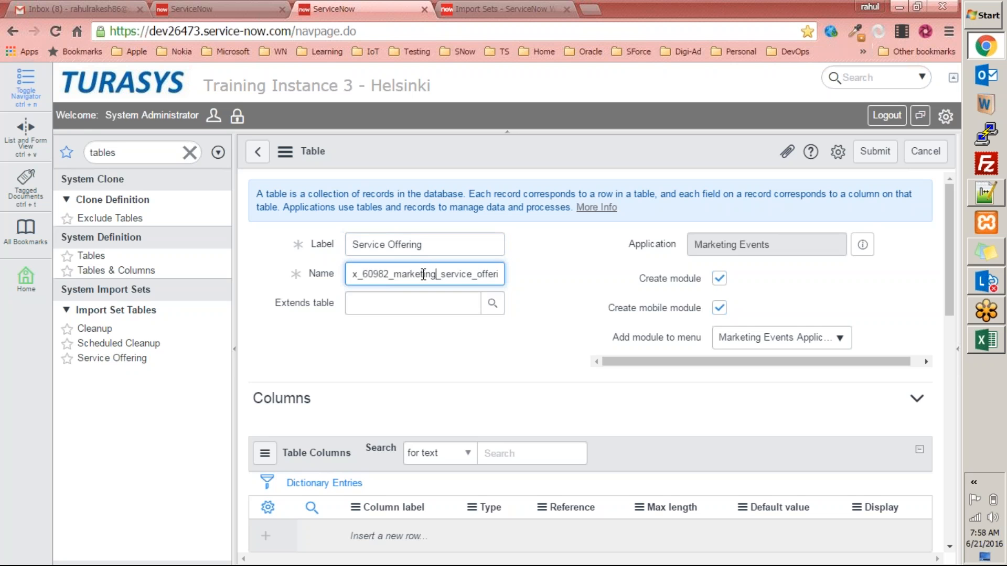
key(End)
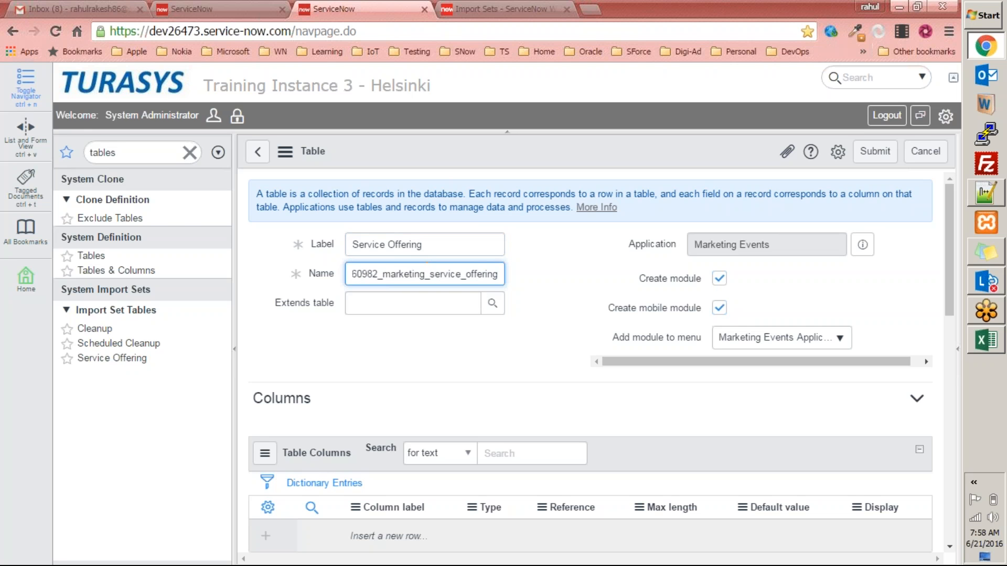
Check the noted table names in Notepad++ and set the new table's Name to x_60982_marketing_service_offerings.
click(986, 193)
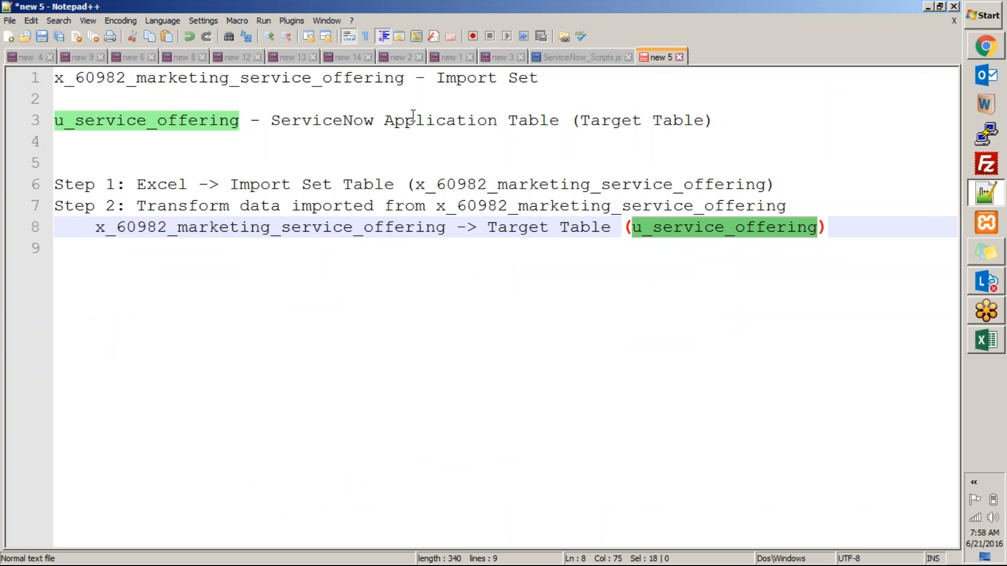
key(alt+Tab)
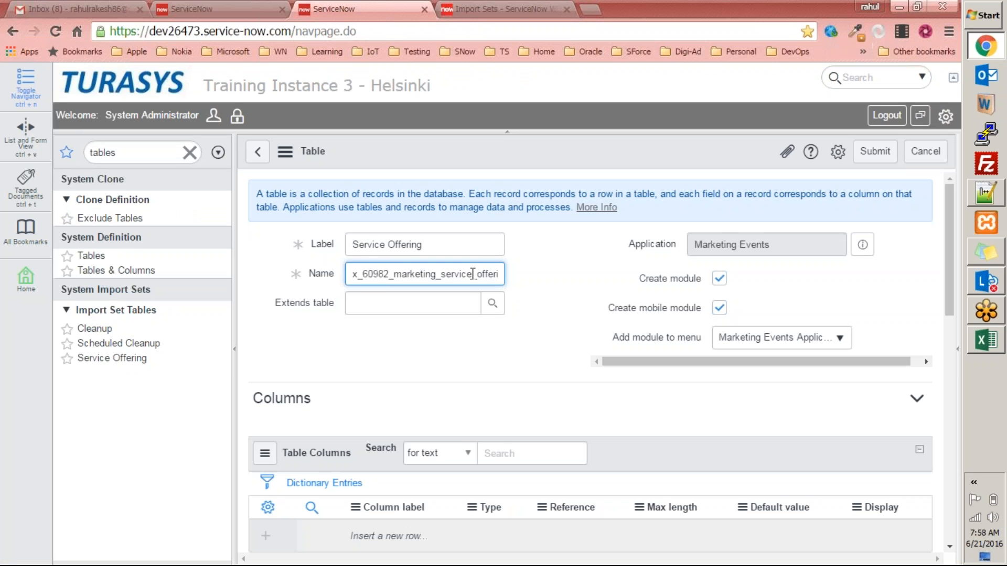
key(End)
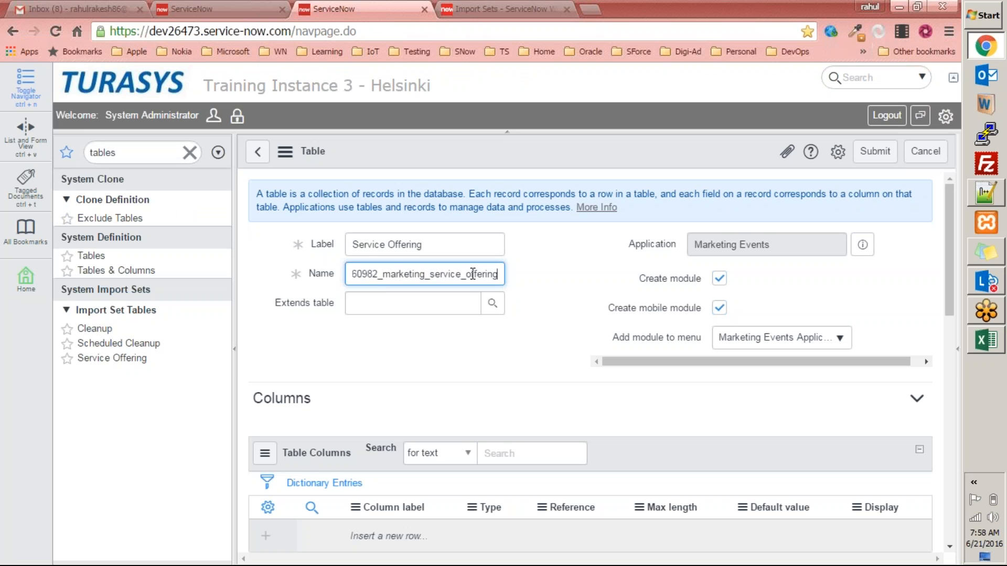
text(s)
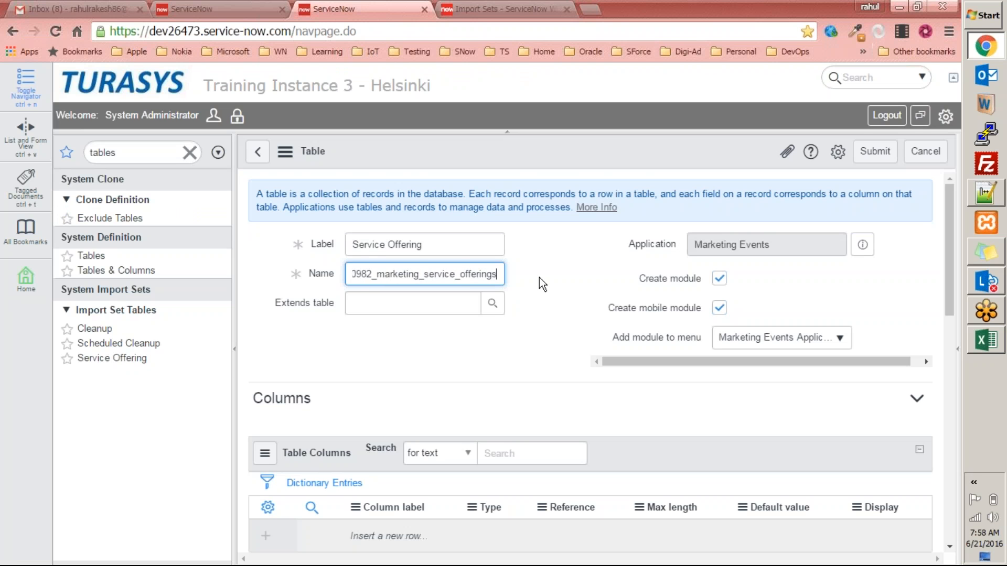
Copy the new table's Name and replace both target-table mentions of u_service_offering in the Notepad++ notes with x_60982_marketing_service_offerings.
drag(498, 274, 233, 272)
key(ctrl+c)
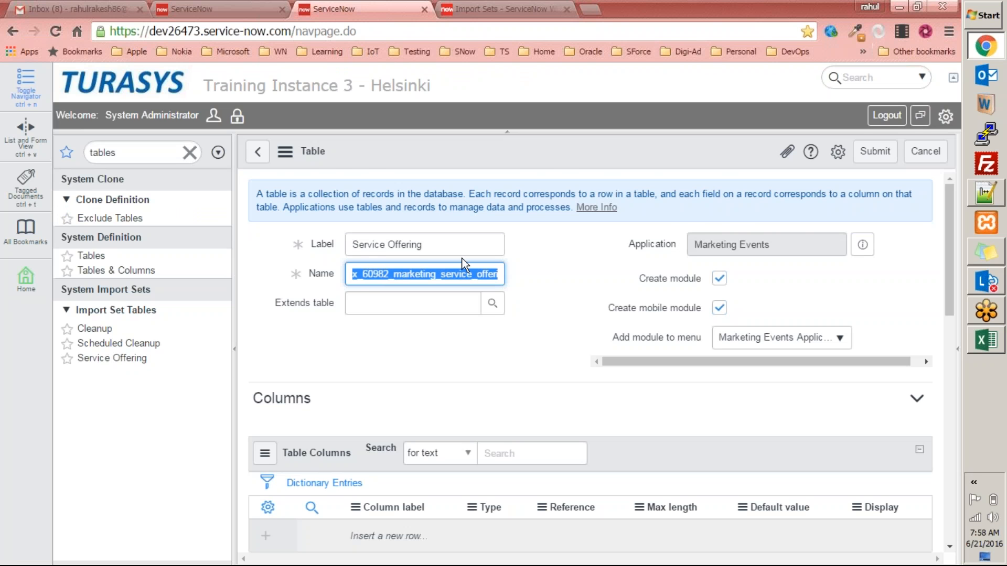
key(alt+Tab)
double_click(149, 121)
key(ctrl+v)
click(716, 229)
double_click(718, 228)
key(ctrl+v)
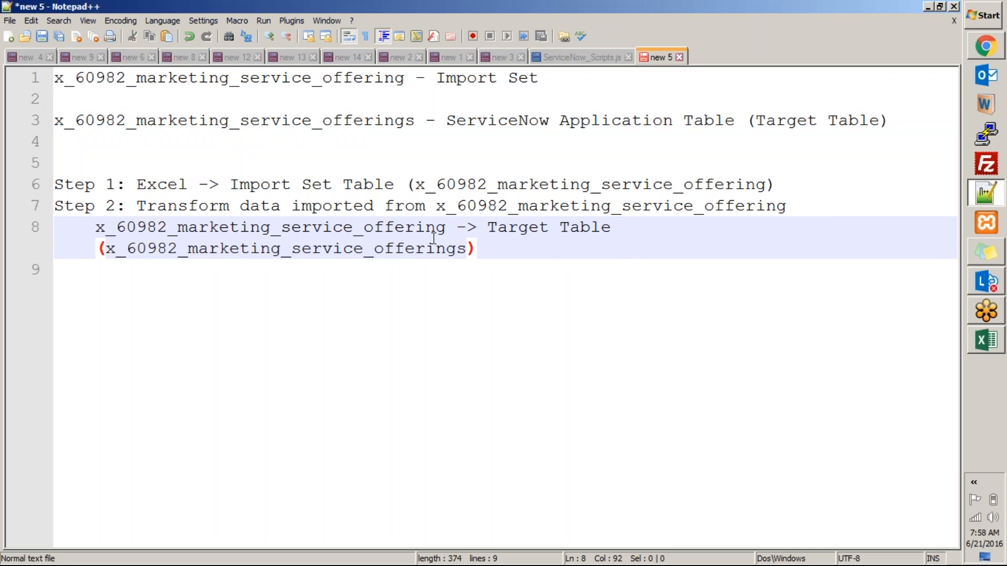
Switch from the Notepad++ notes to the ServiceNow table form and turn off module creation for the new table.
double_click(335, 247)
key(alt+Tab)
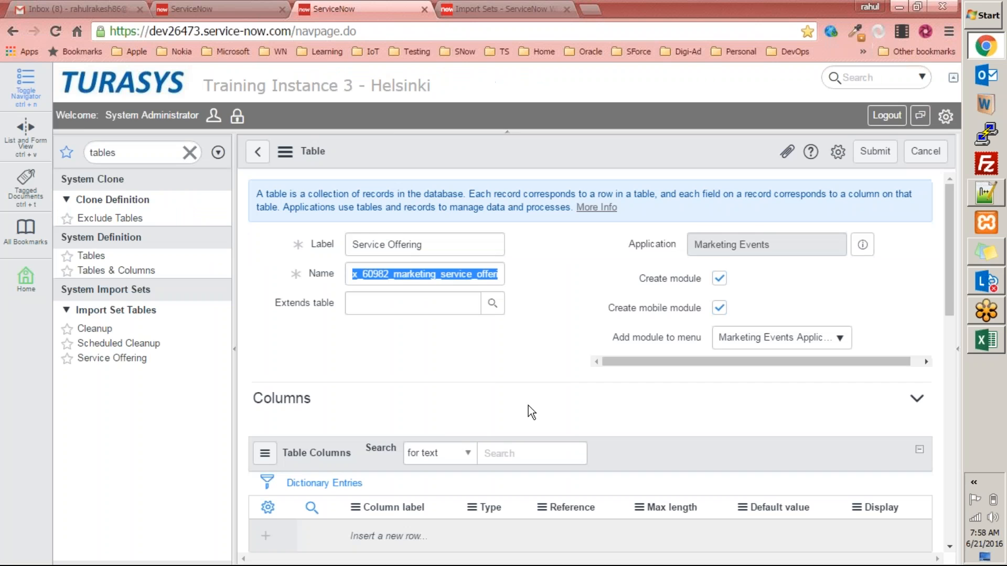
click(719, 279)
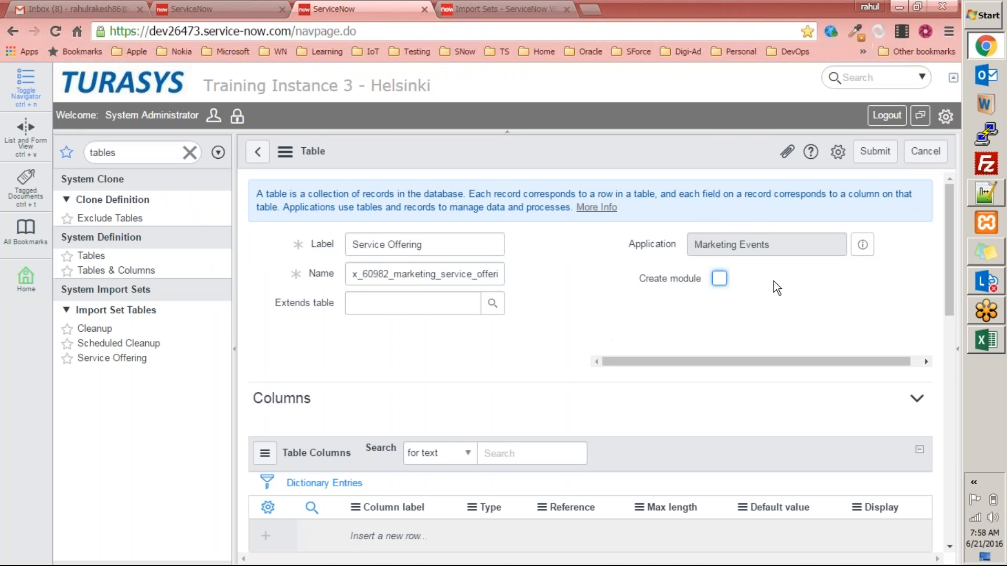
Check the headings in Service Offerings.xlsx and add a first column labelled Services to the new ServiceNow table.
scroll(562, 376, down, 3)
click(379, 391)
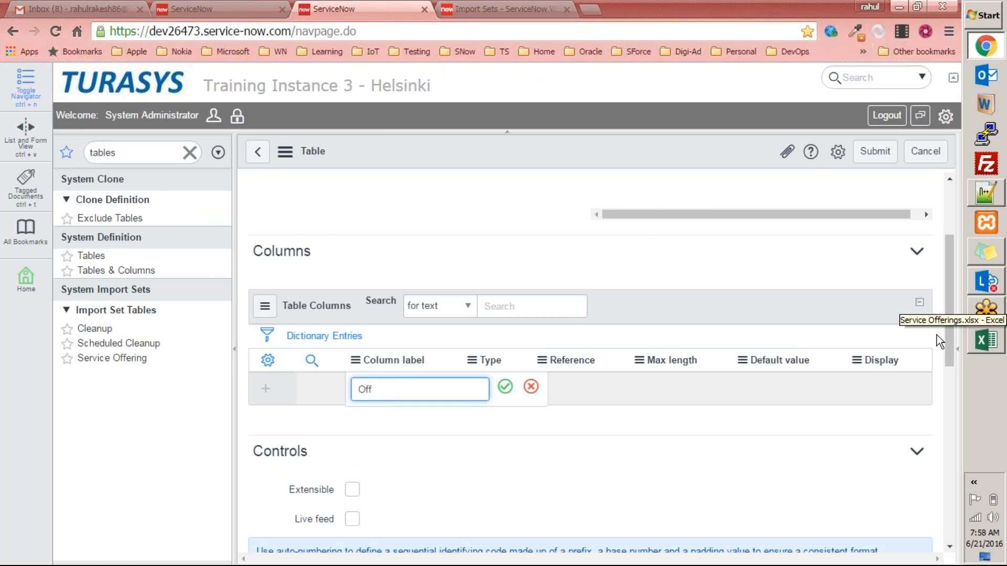
click(986, 339)
click(191, 280)
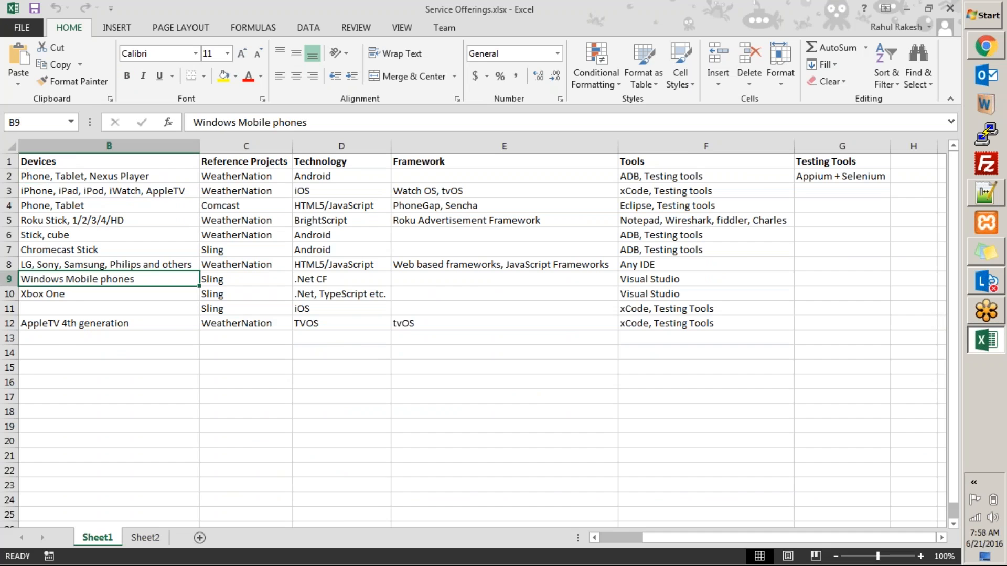
key(ctrl+Home)
key(alt+Tab)
drag(402, 383, 225, 378)
text(Services)
key(Tab)
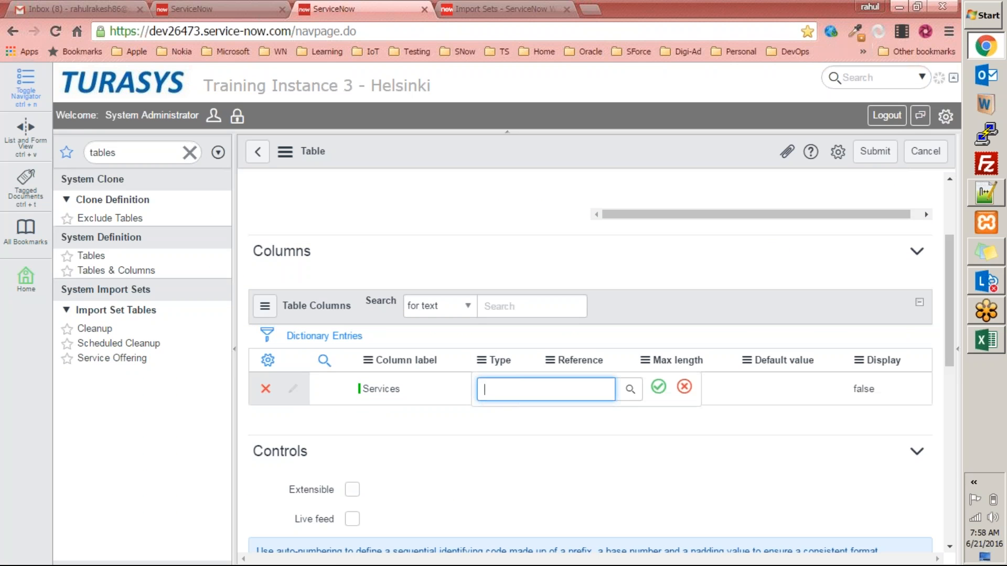
Set the type of the Services column to String.
text(Stt)
text(ing)
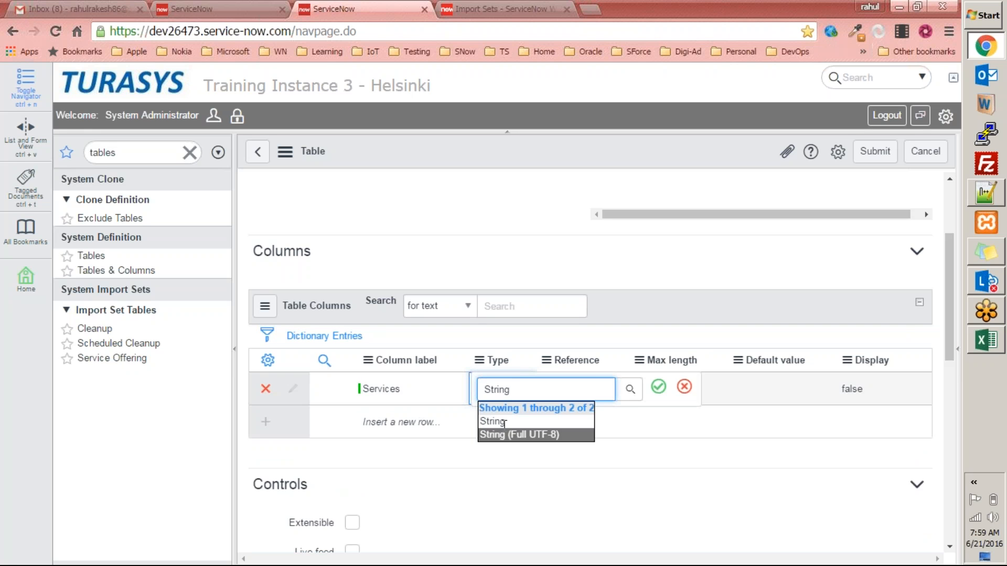
click(521, 423)
click(658, 387)
Check the next heading in the Excel sheet and add a Device column of type String to the ServiceNow table.
key(alt+Tab)
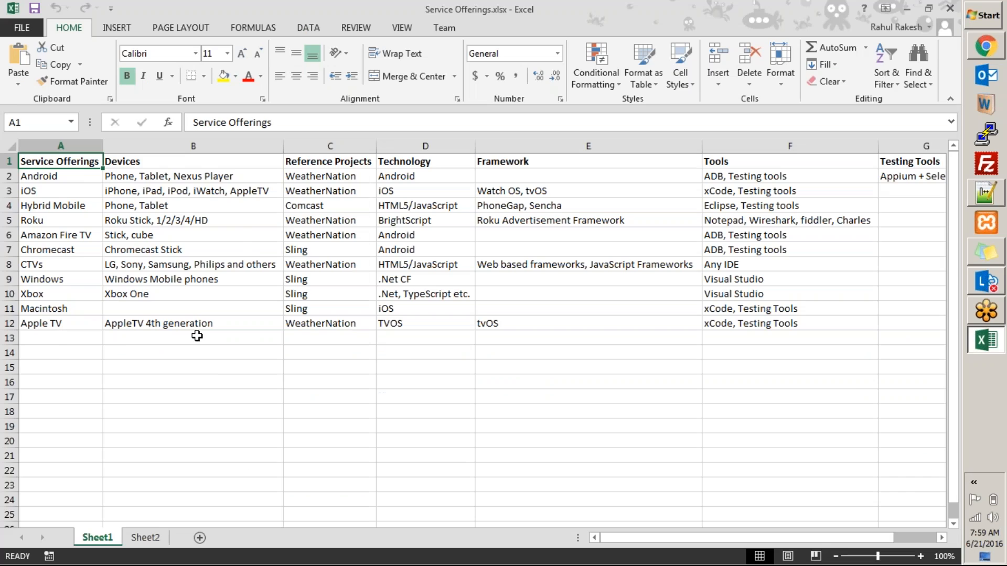
key(alt+Tab)
click(354, 426)
text(Devuce)
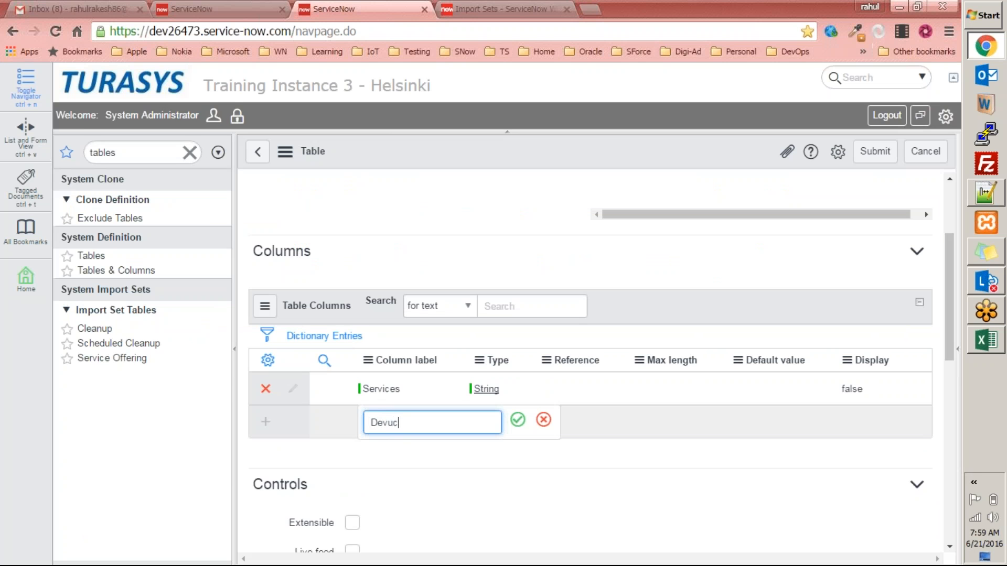
key(Tab)
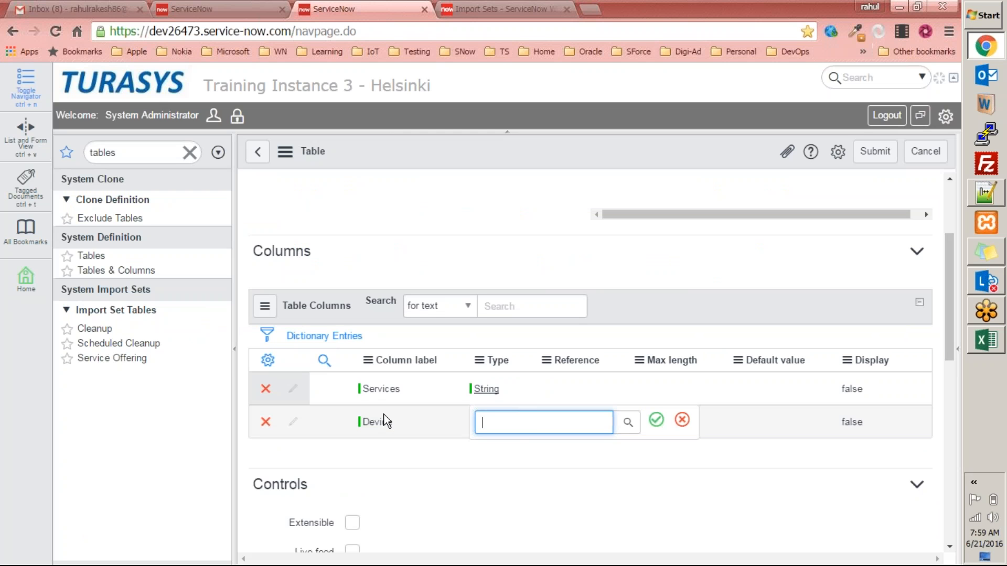
text(string)
click(491, 457)
Rename the Services column to Service, keeping its String type.
double_click(417, 390)
click(418, 390)
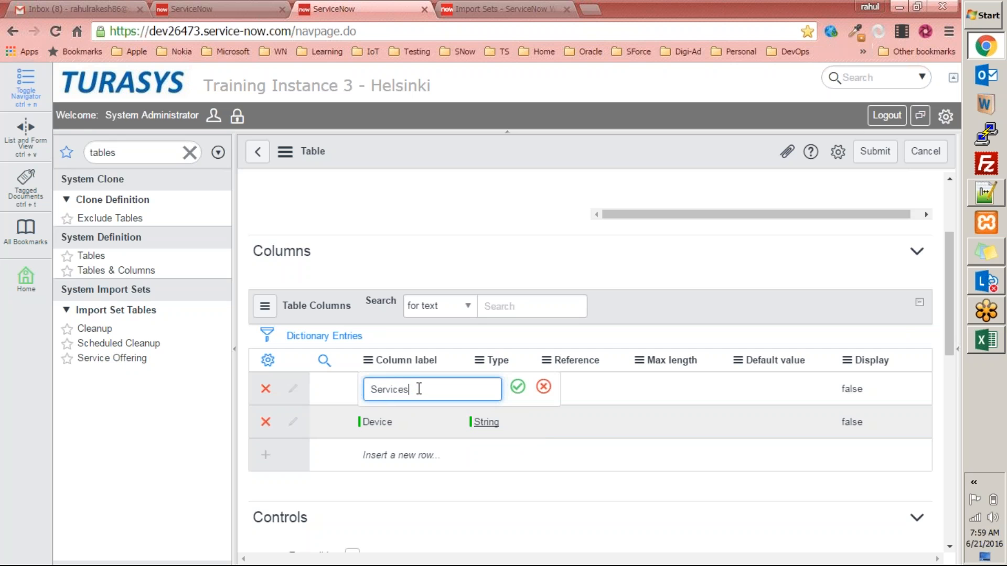
key(BackSpace)
key(Tab)
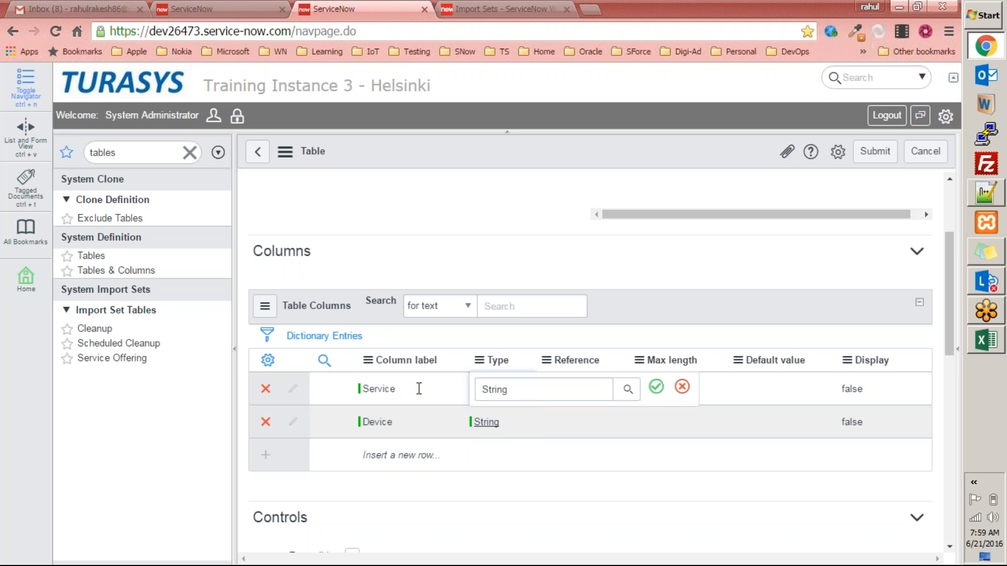
key(Return)
Check the Excel headings and add a Project column of type String below Device in the ServiceNow table.
click(376, 454)
key(alt+Tab)
key(alt+Tab)
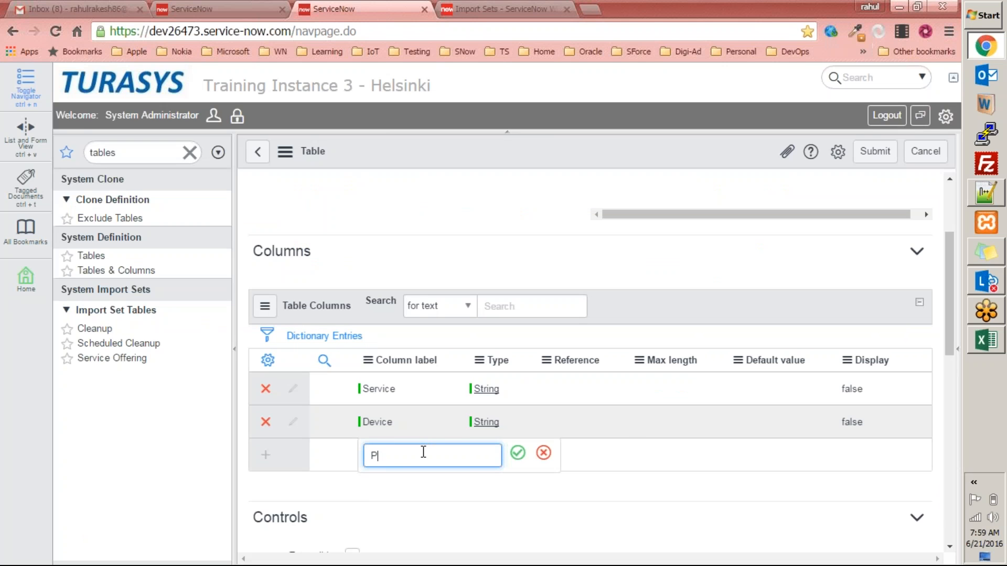
key(Tab)
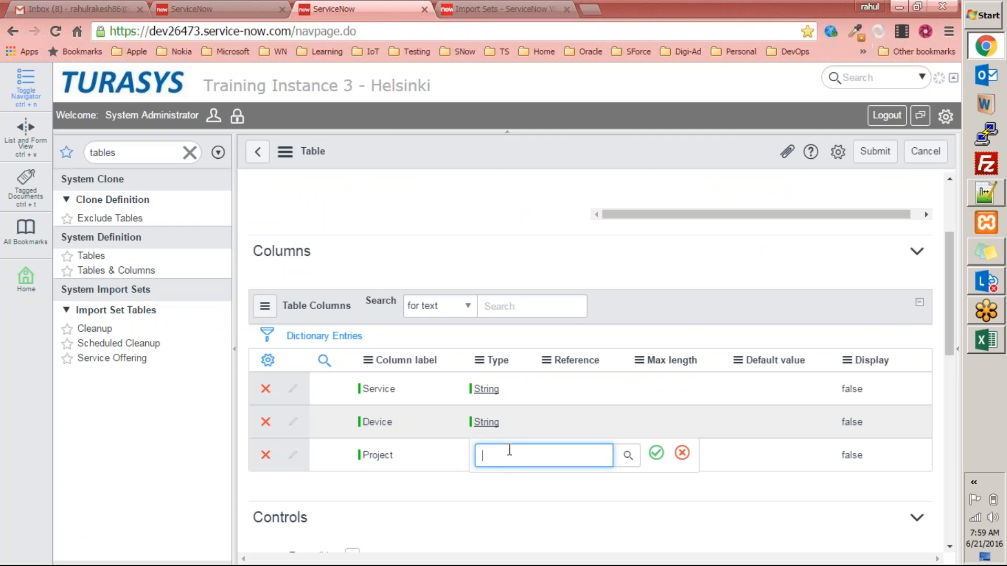
text(String)
key(Tab)
key(Return)
click(498, 463)
text(String)
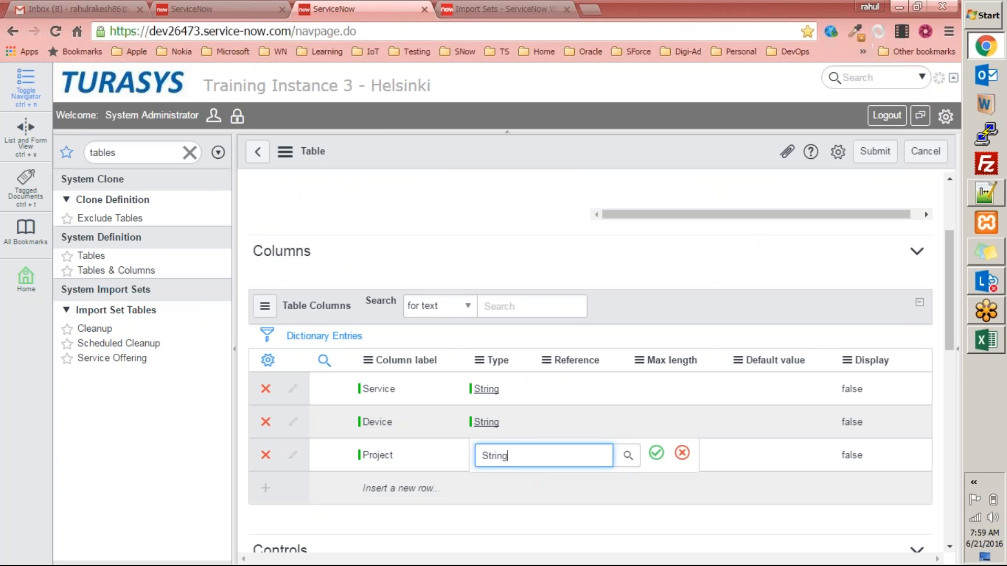
Check the Excel headings and add a Technology column of type String below Project in the ServiceNow table.
double_click(372, 485)
key(alt+Tab)
key(alt+Tab)
text(Techno)
key(Tab)
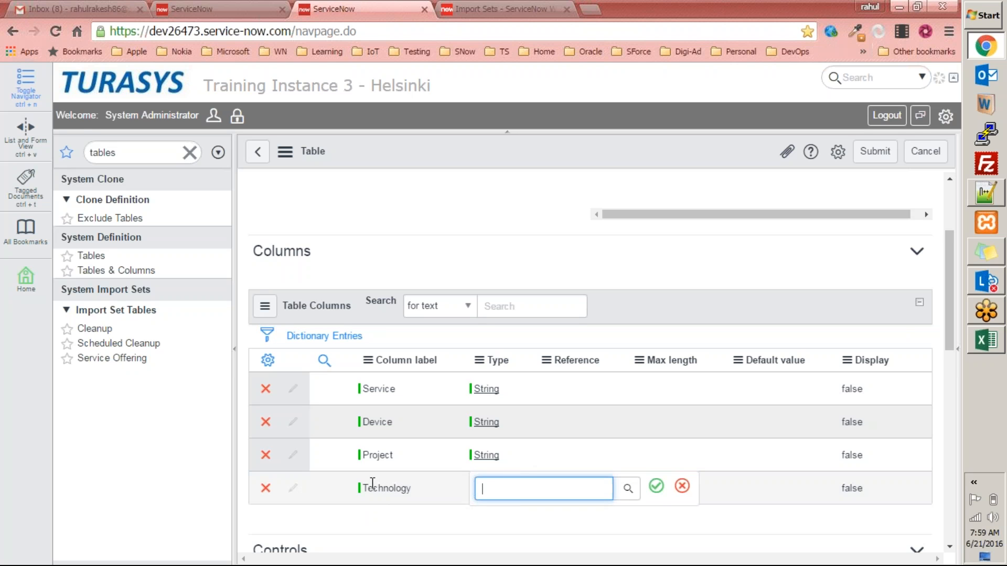
text(string)
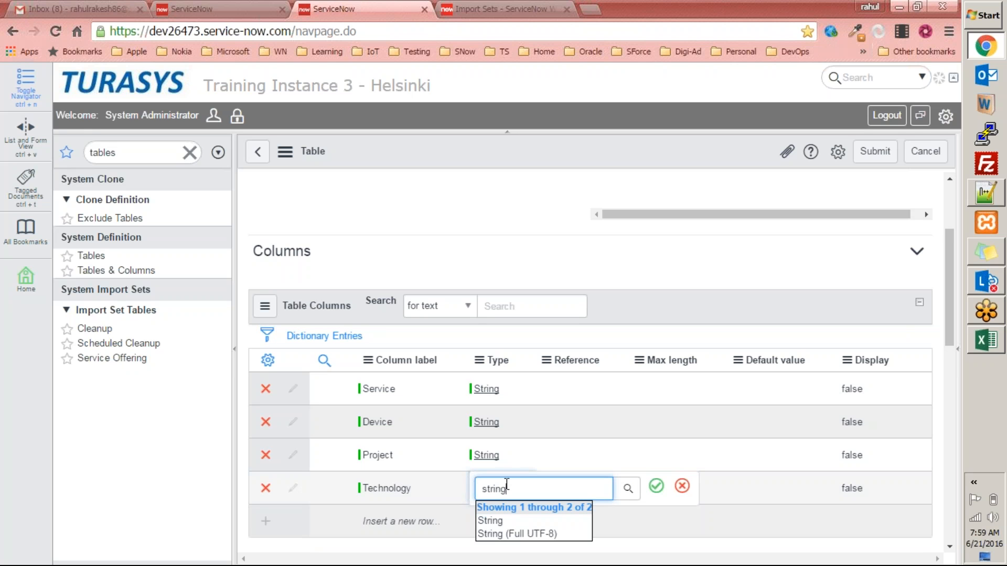
click(506, 522)
click(656, 488)
Check the Excel headings and add a Framework column of type String below Technology in the ServiceNow table.
key(alt+Tab)
key(alt+Tab)
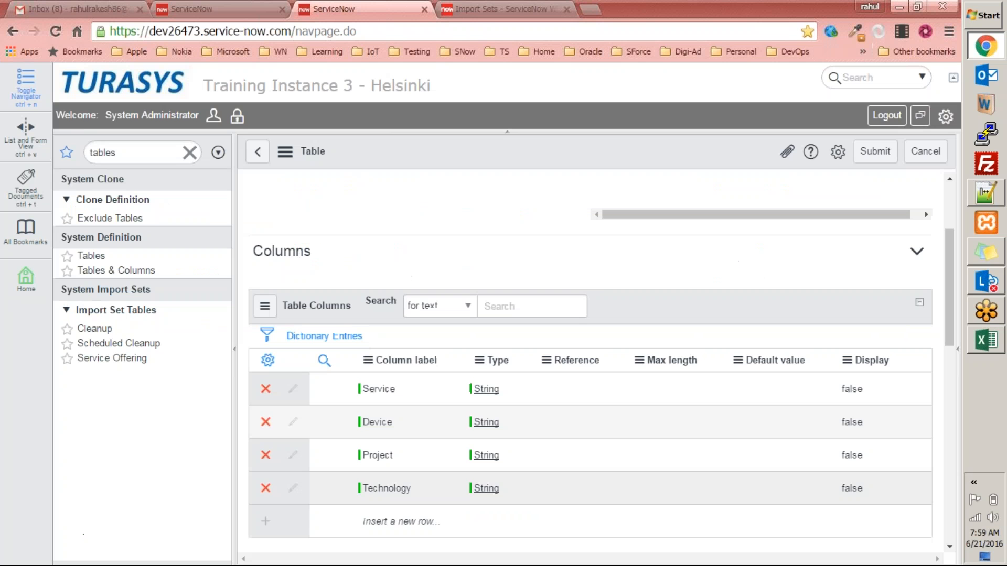
click(390, 520)
text(Framework)
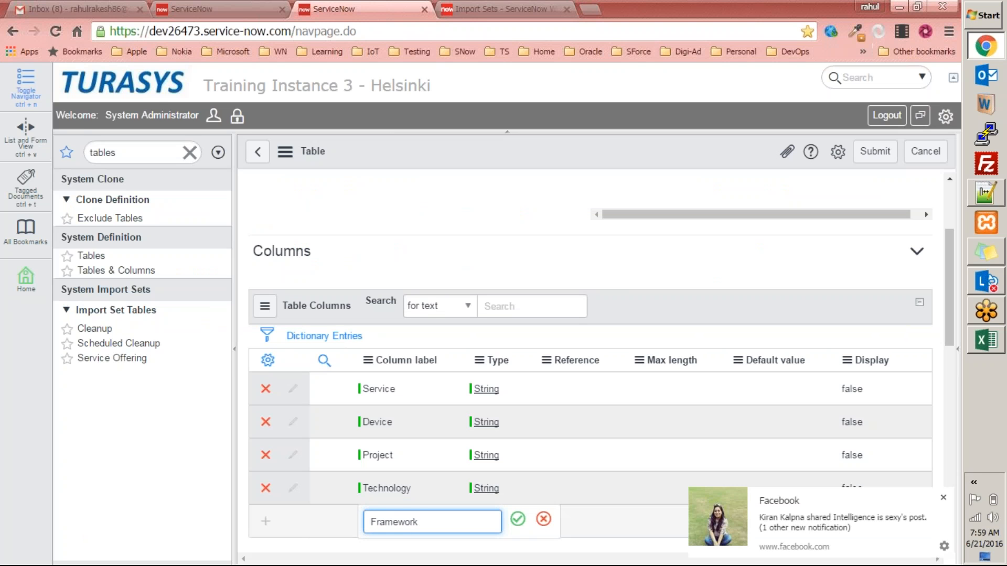
click(517, 520)
text(string)
click(507, 555)
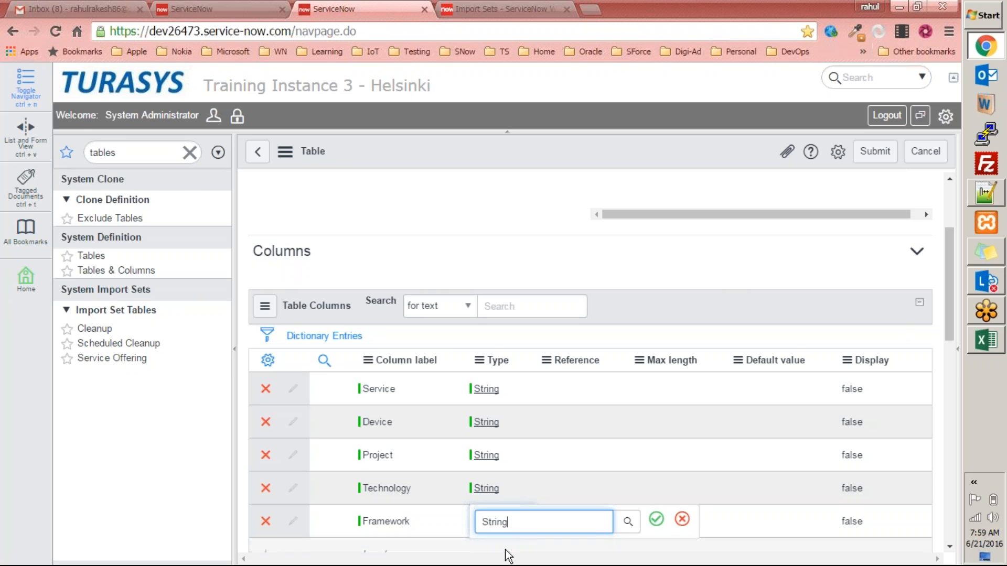
click(656, 519)
Look up the remaining Excel headings and add a Tools column of type String below Framework in the ServiceNow table.
key(alt+Tab)
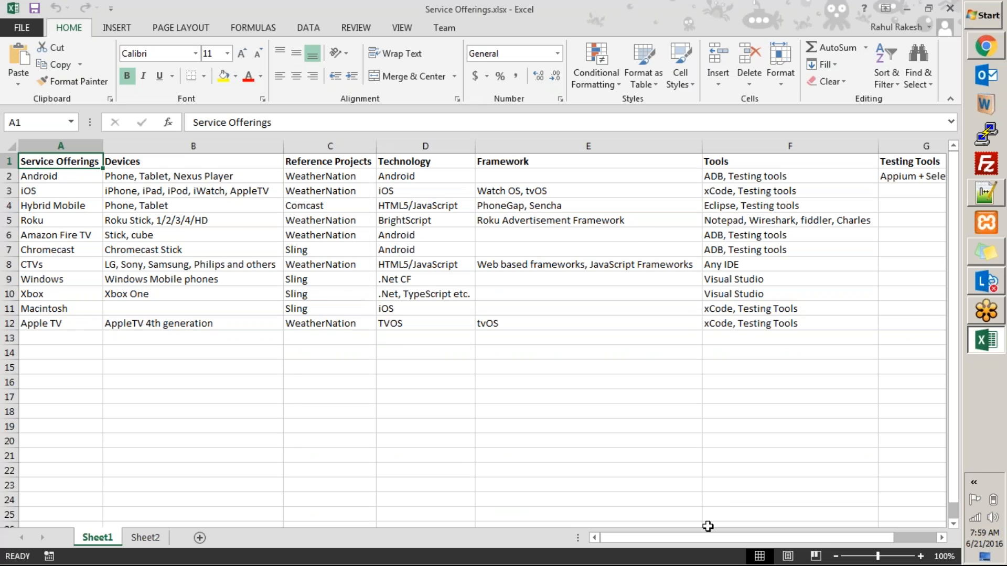
drag(697, 538, 702, 539)
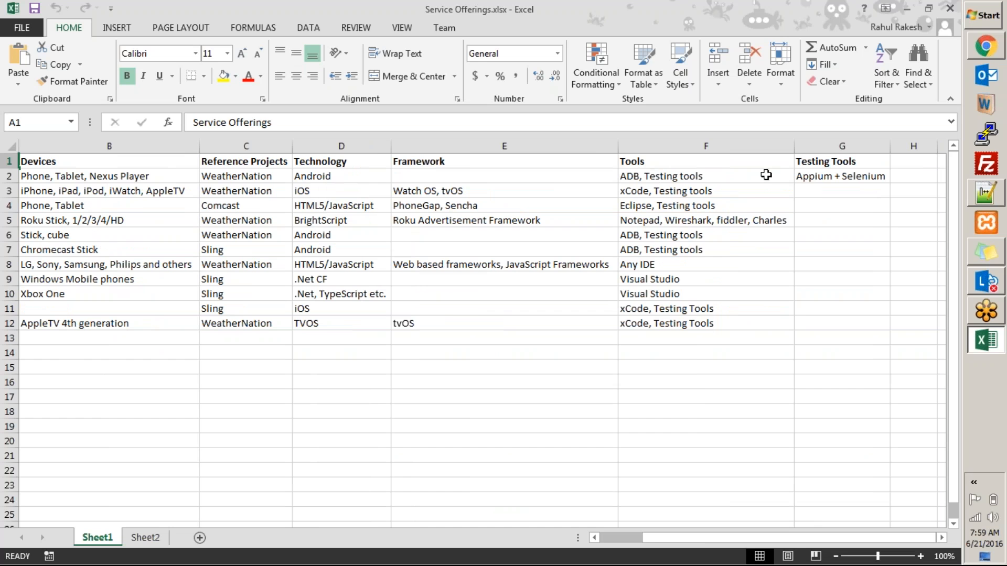
key(alt+Tab)
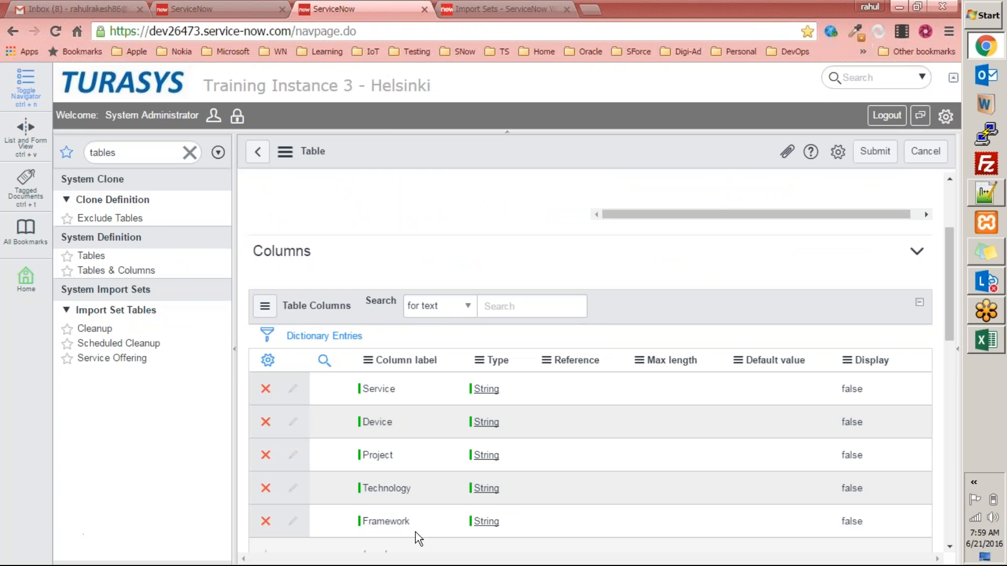
scroll(359, 519, down, 3)
click(381, 407)
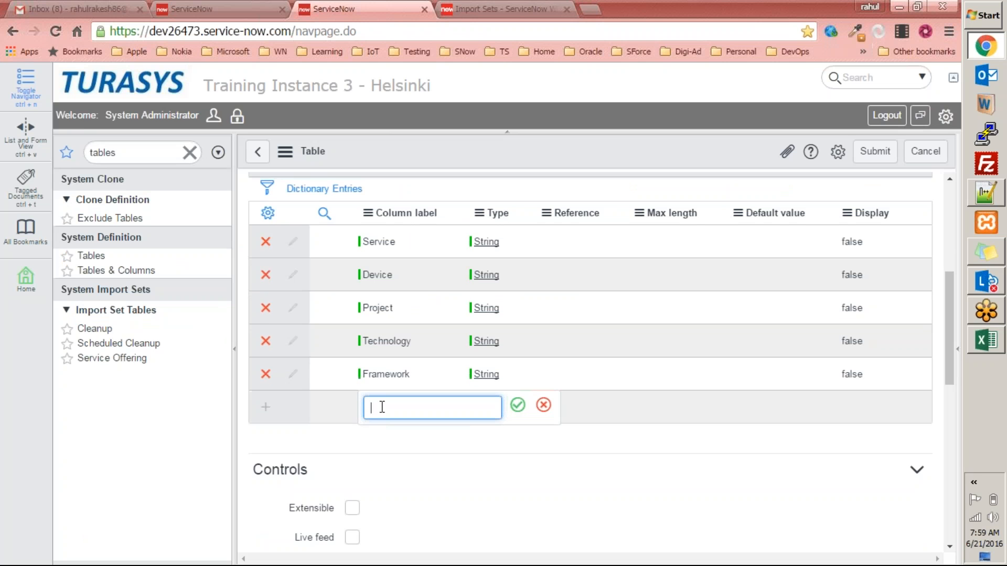
key(Tab)
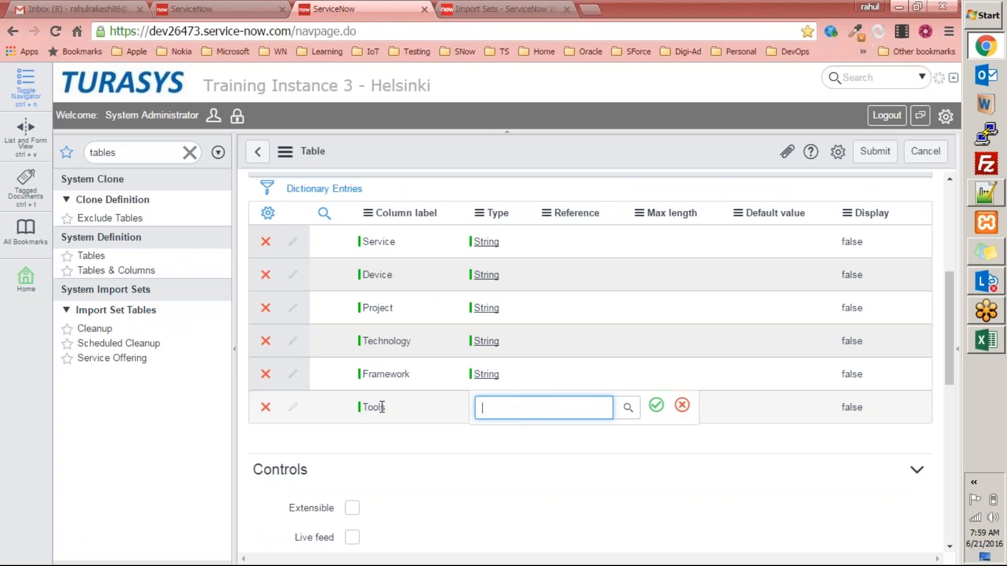
text(String)
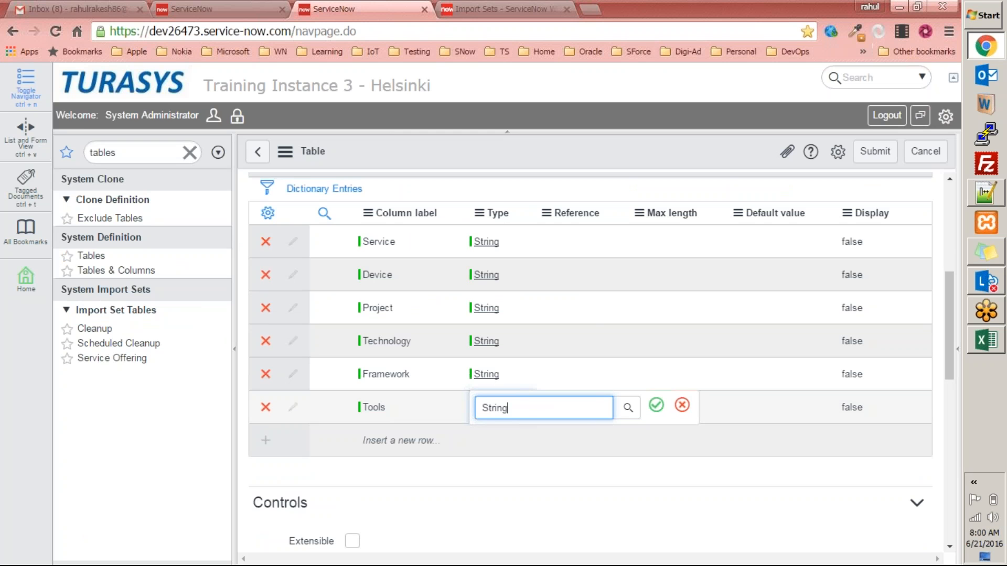
click(504, 443)
click(656, 405)
Compare the table columns with the Excel headings once more and save the new Service Offering table.
click(986, 340)
key(alt+Tab)
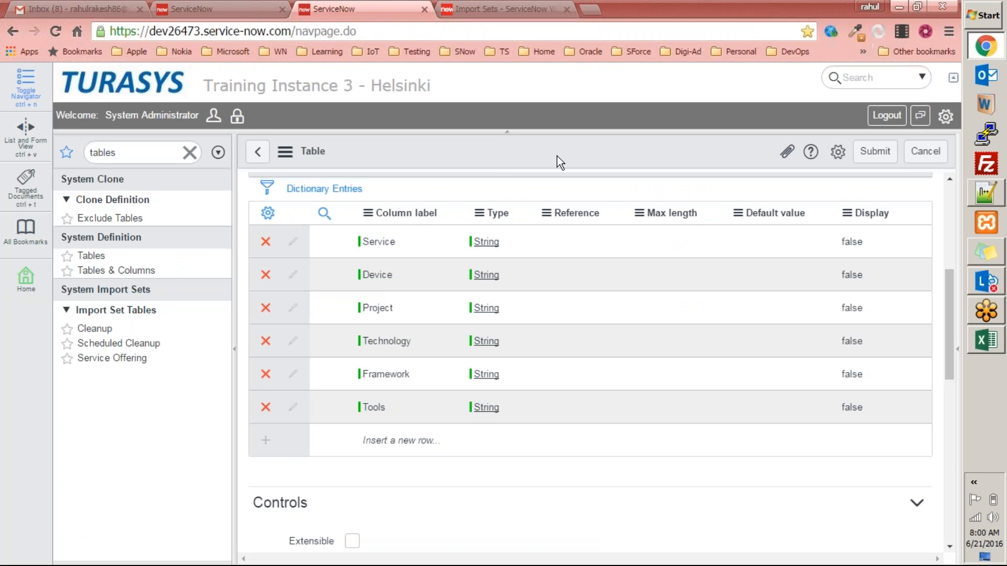
scroll(946, 270, up, 3)
scroll(946, 270, down, 3)
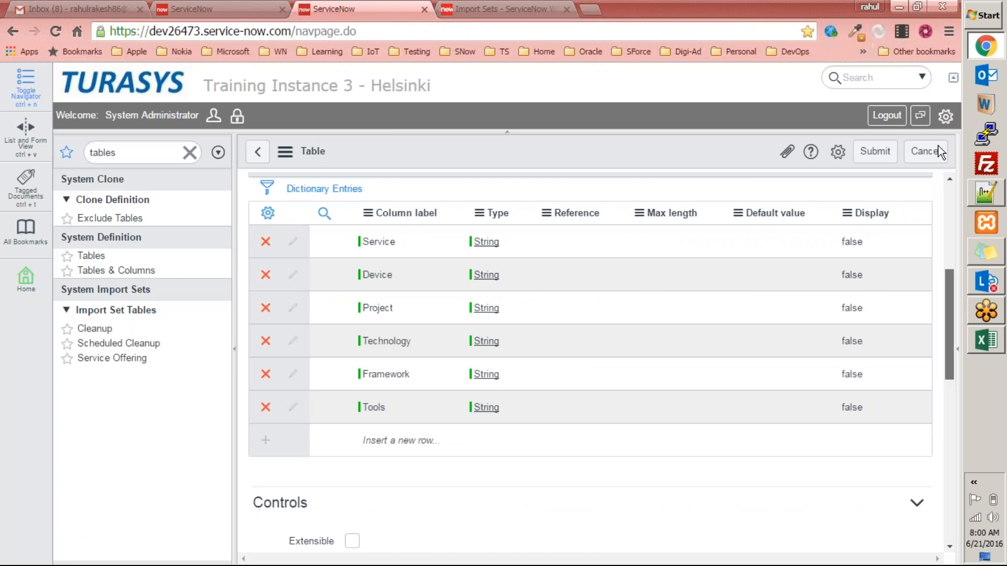
right_click(620, 153)
click(640, 164)
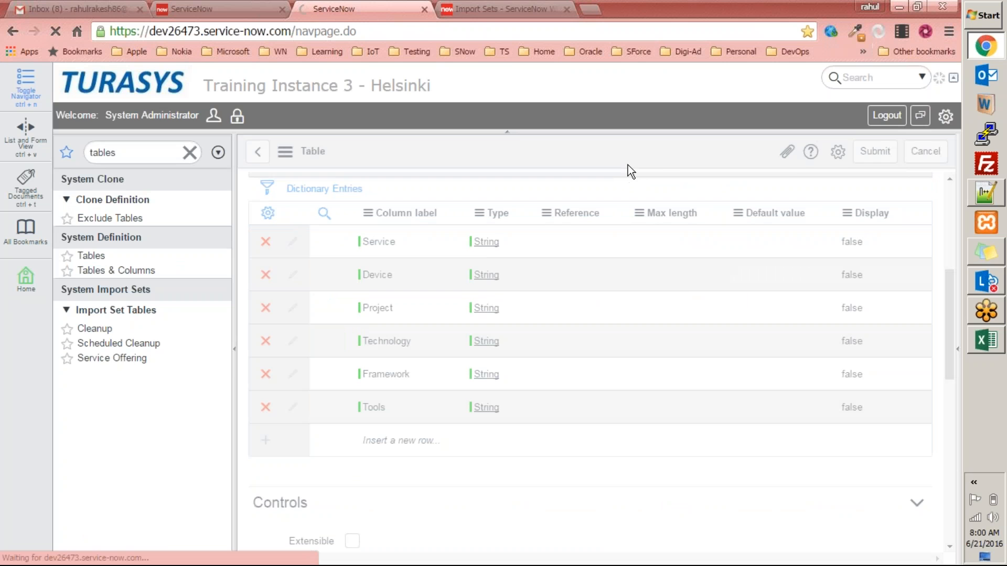
Check the current application in the system settings and save the Service Offering table again.
click(945, 116)
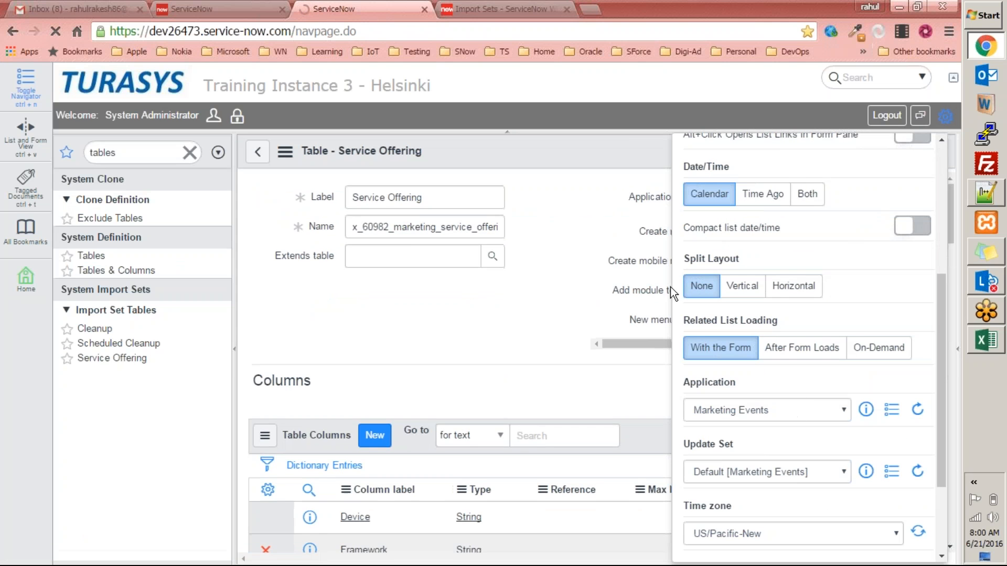
click(589, 92)
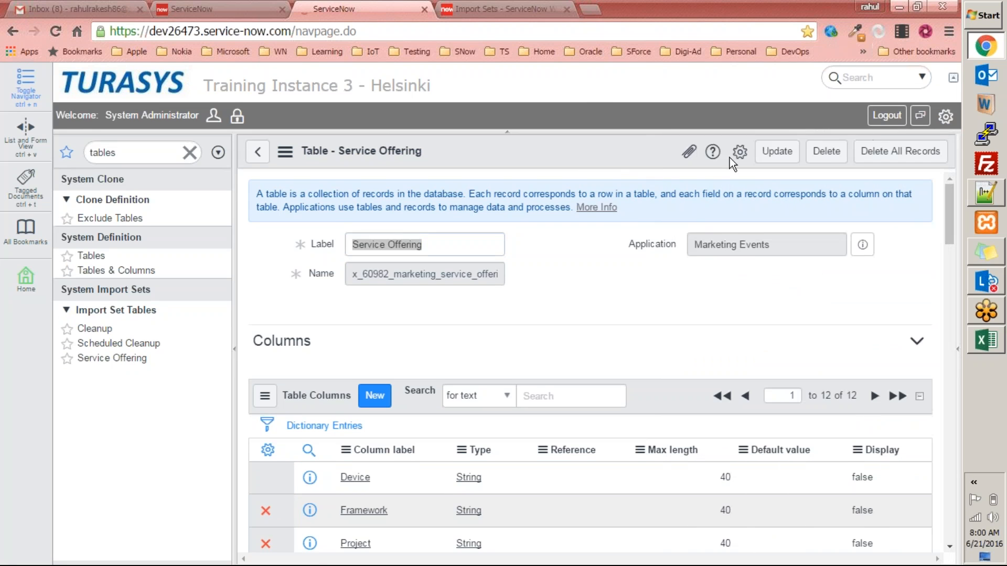
right_click(621, 153)
click(638, 164)
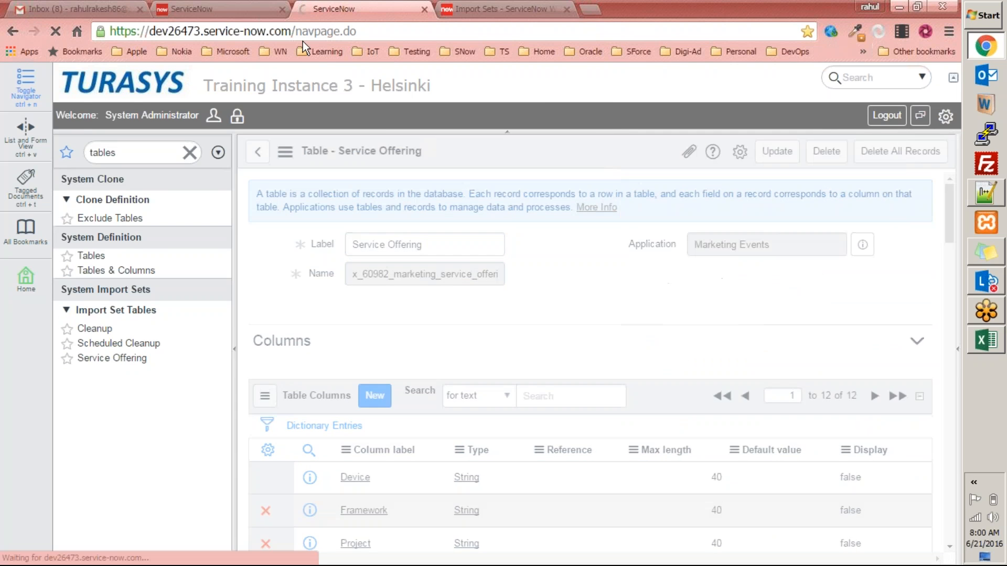
Reload the Table Transform Map form in the other ServiceNow browser tab and set its Target table to the new Service Offering table.
click(235, 11)
right_click(567, 143)
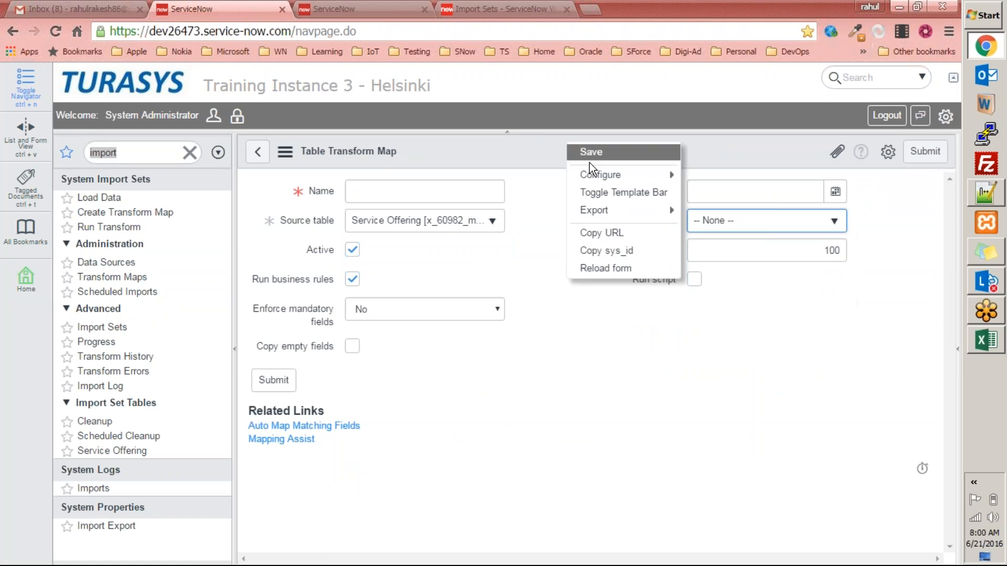
click(603, 268)
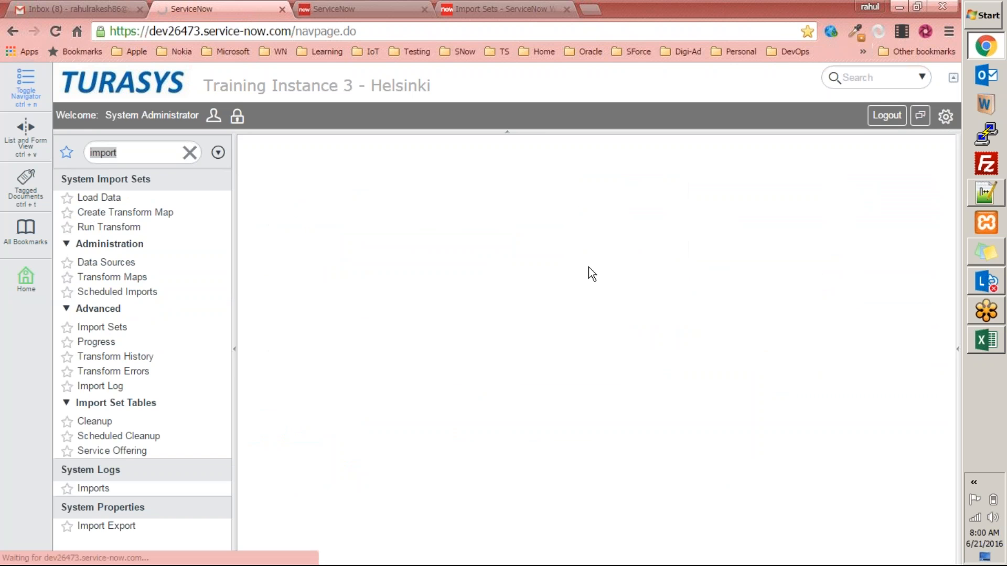
click(726, 226)
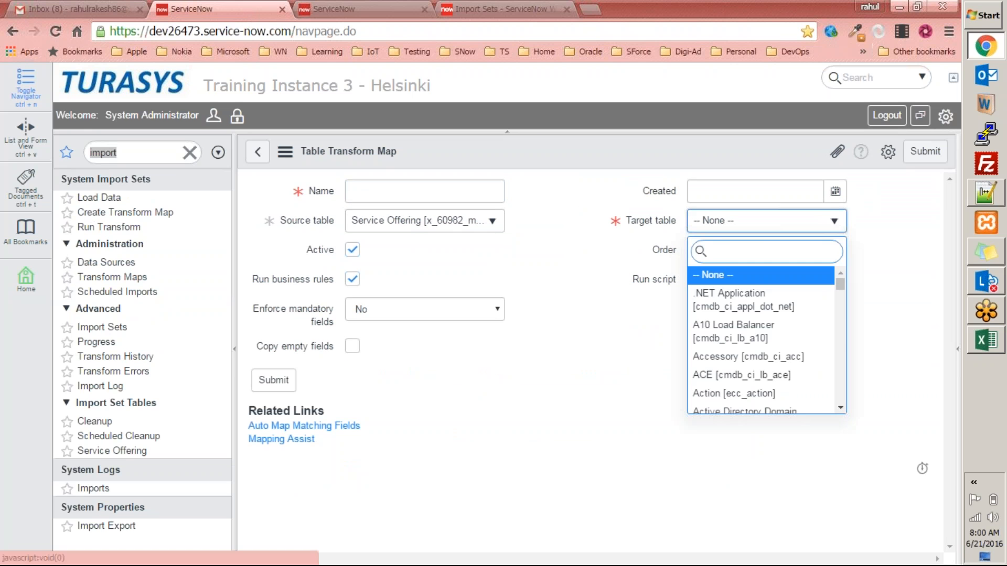
text(service off)
click(766, 268)
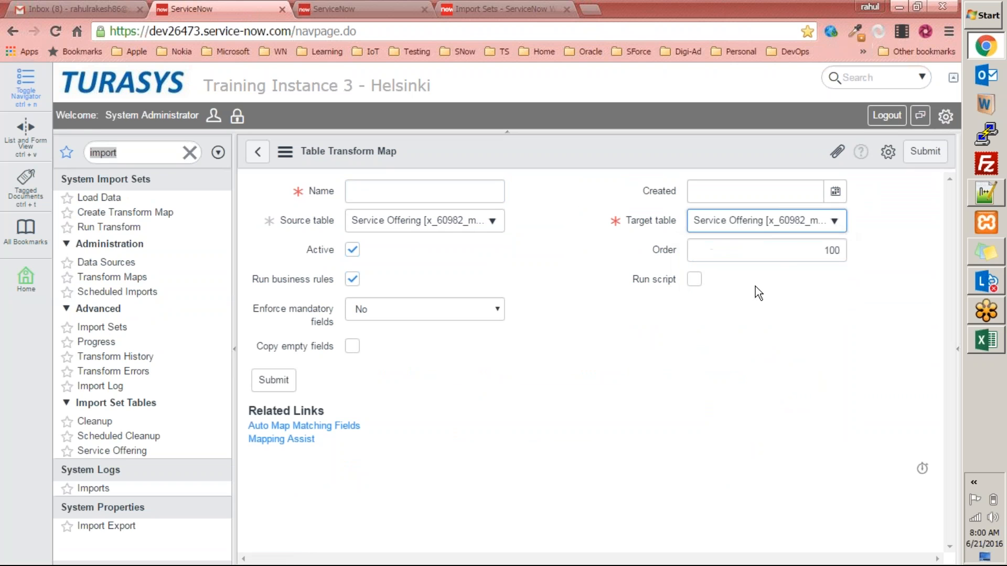
Check the transform map's Target table choice and reselect the Service Offering application table there.
click(792, 224)
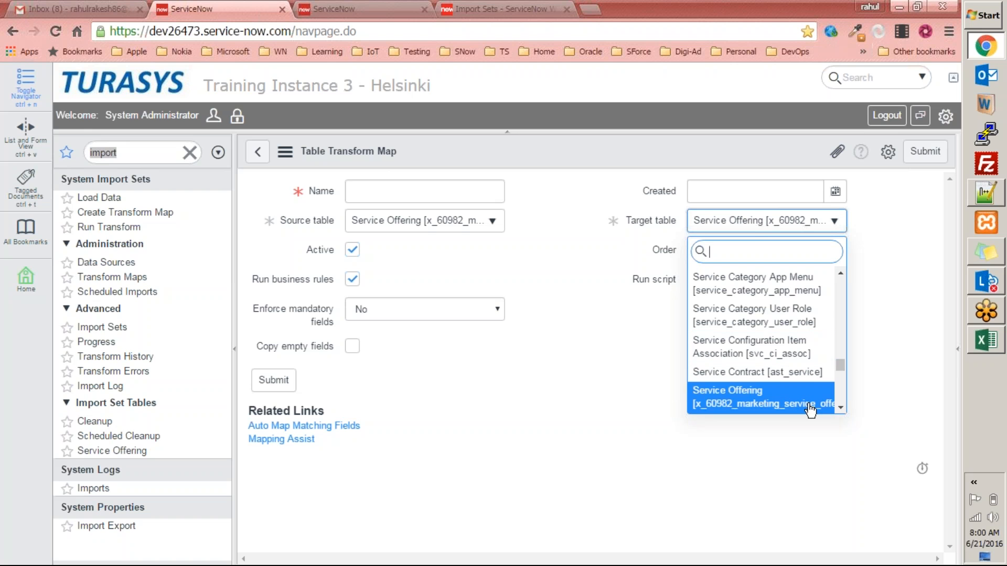
click(754, 414)
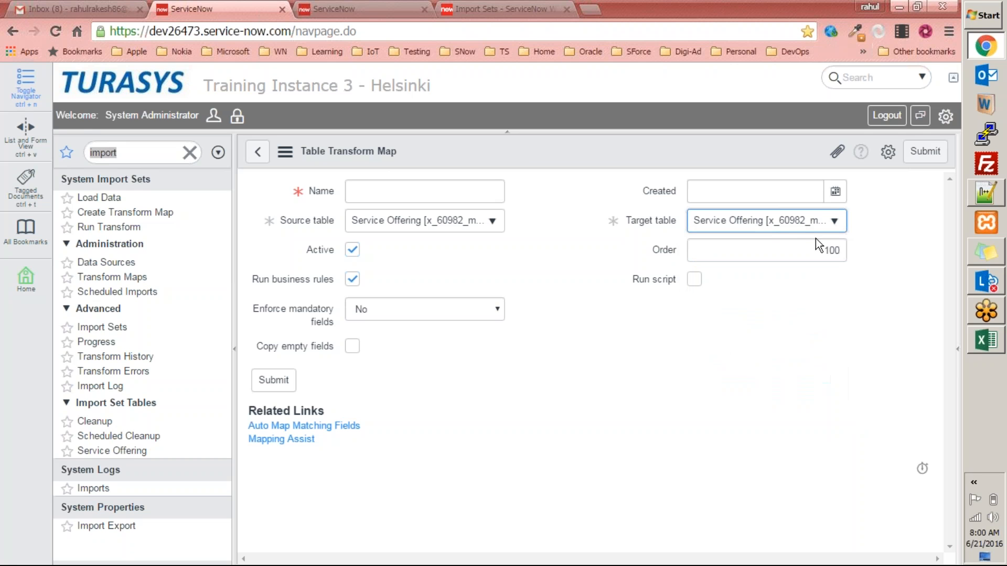
click(785, 226)
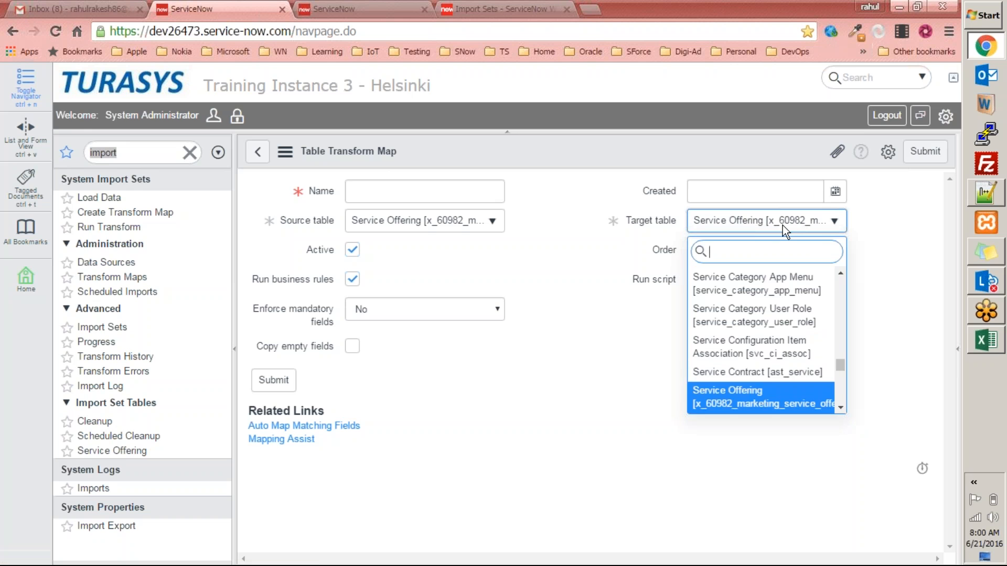
click(800, 409)
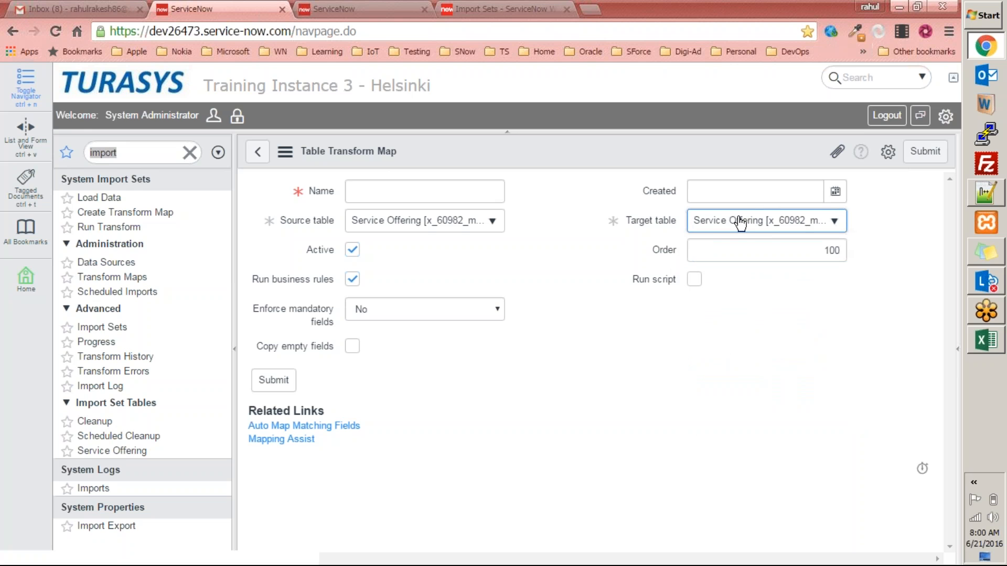
right_click(717, 218)
click(589, 276)
Name the transform map Service Offerings Transformation.
click(446, 190)
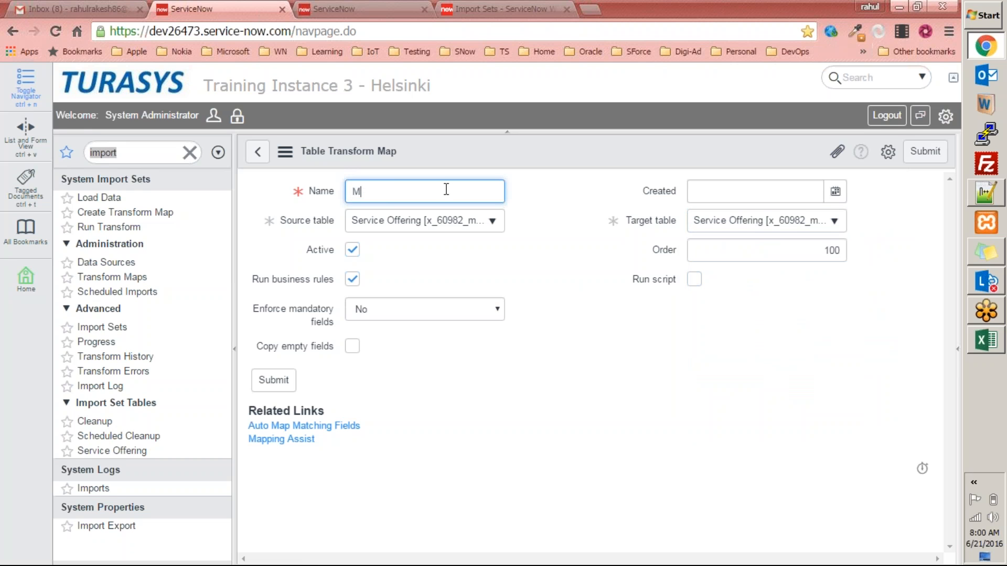
key(BackSpace)
text(Service Offerings Transformation)
key(Tab)
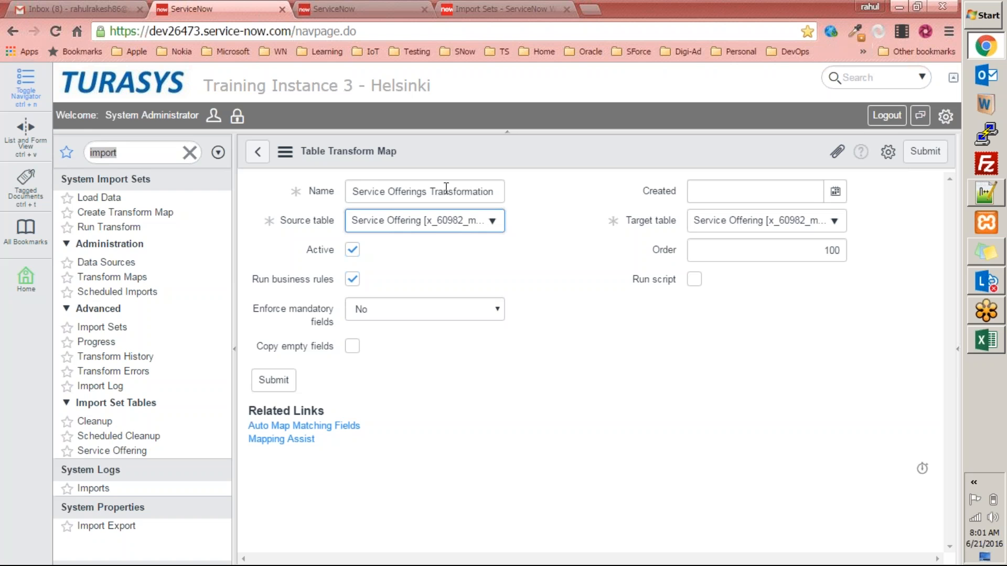
click(835, 191)
click(802, 218)
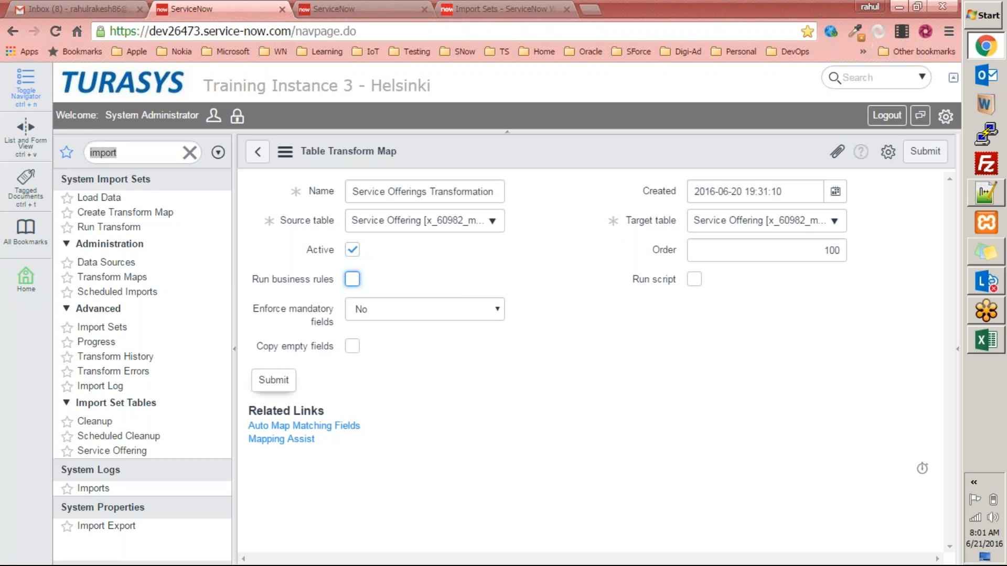
click(274, 381)
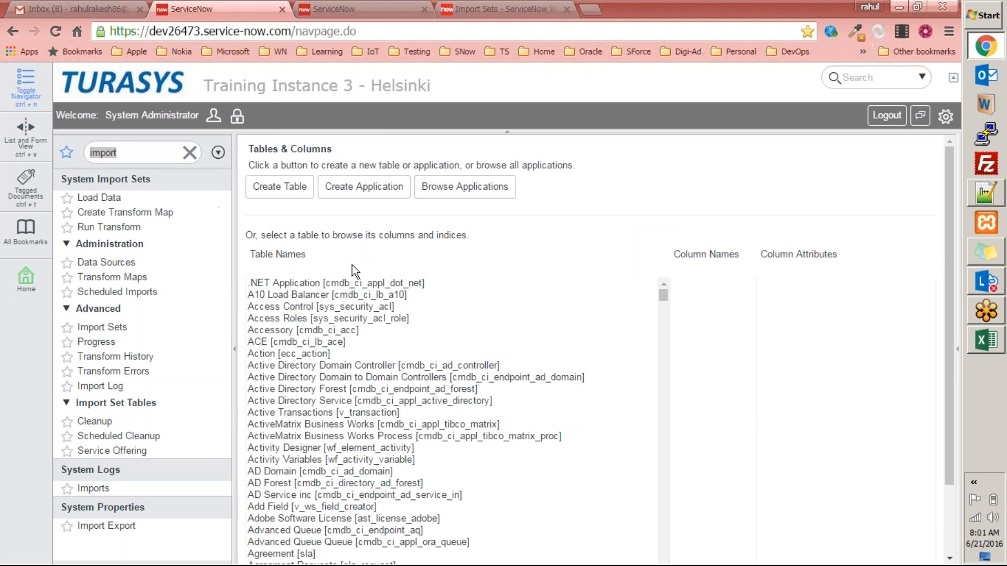
Run the Service Offerings Transformation map on import set ISET0010001.
click(126, 229)
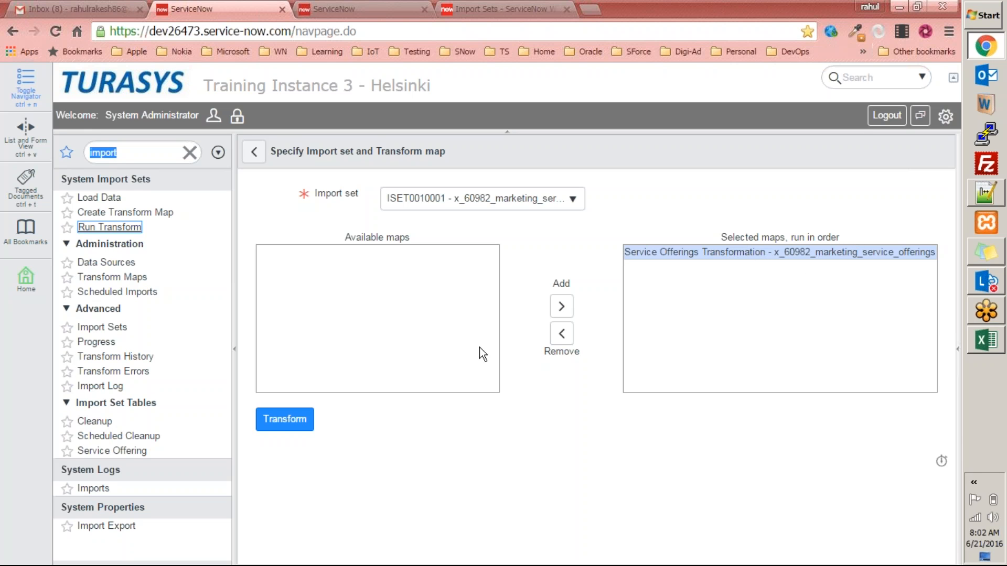
click(286, 420)
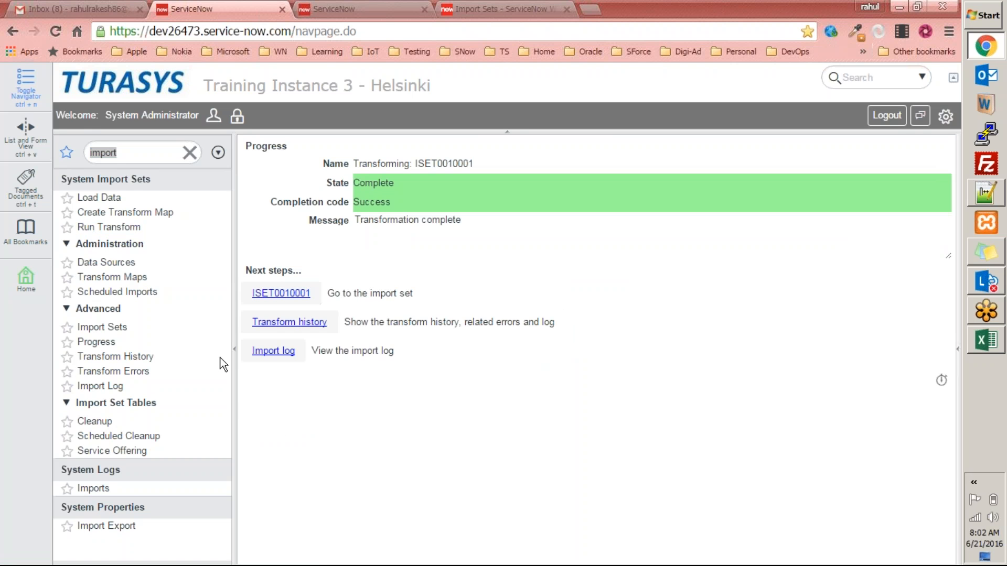
Open import set ISET0010001 and review its import set runs and the state of its rows.
click(103, 327)
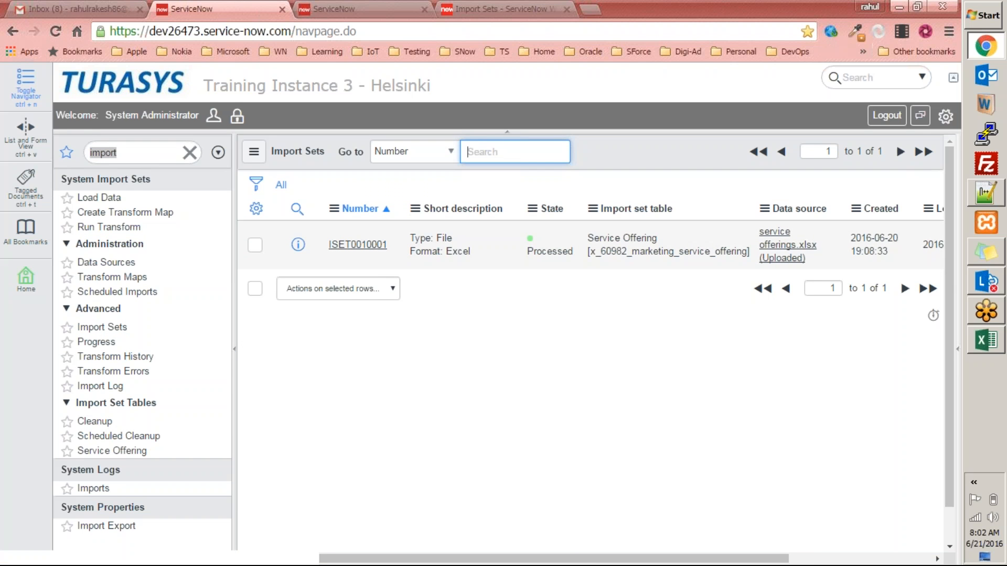
click(378, 247)
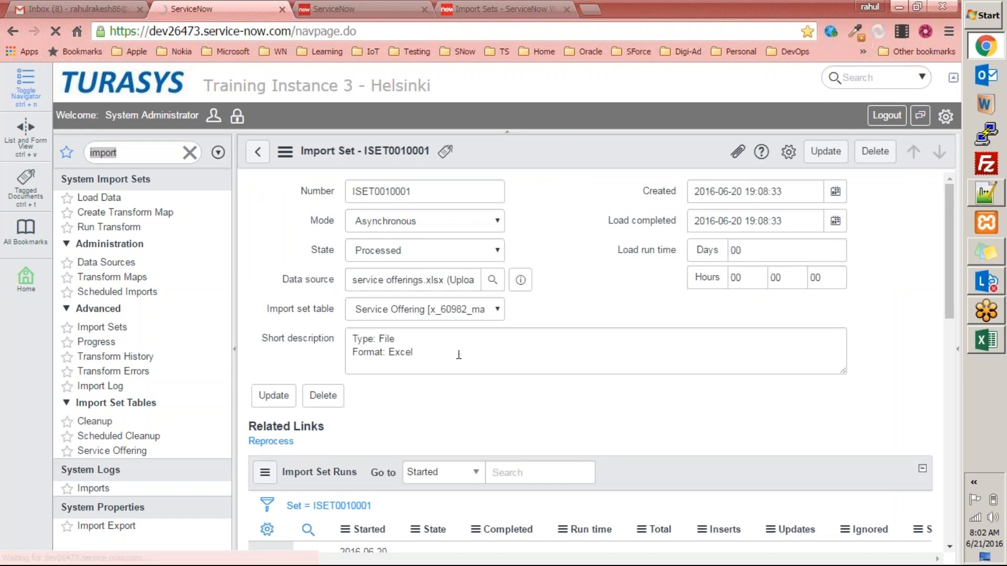
scroll(299, 313, down, 7)
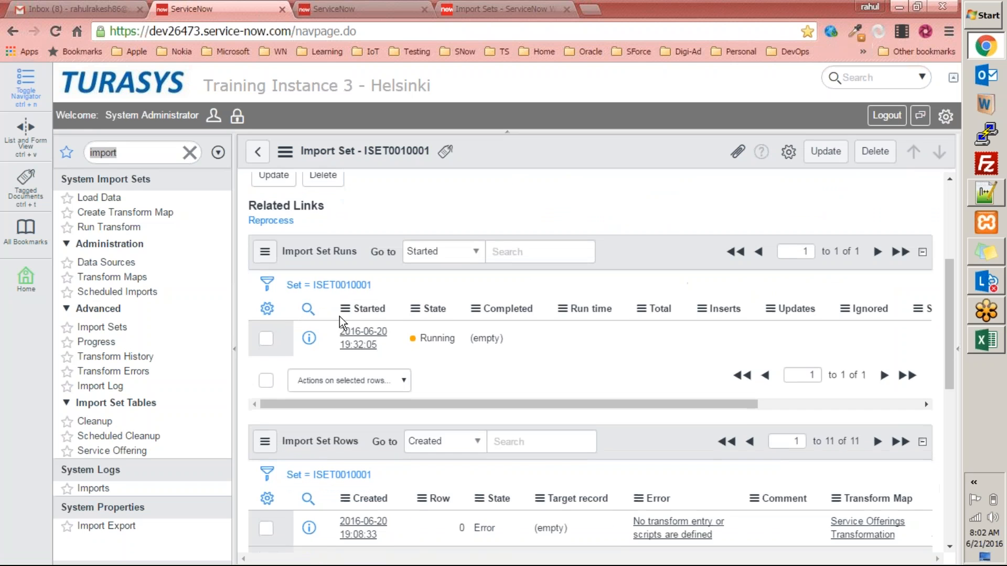
scroll(339, 317, down, 3)
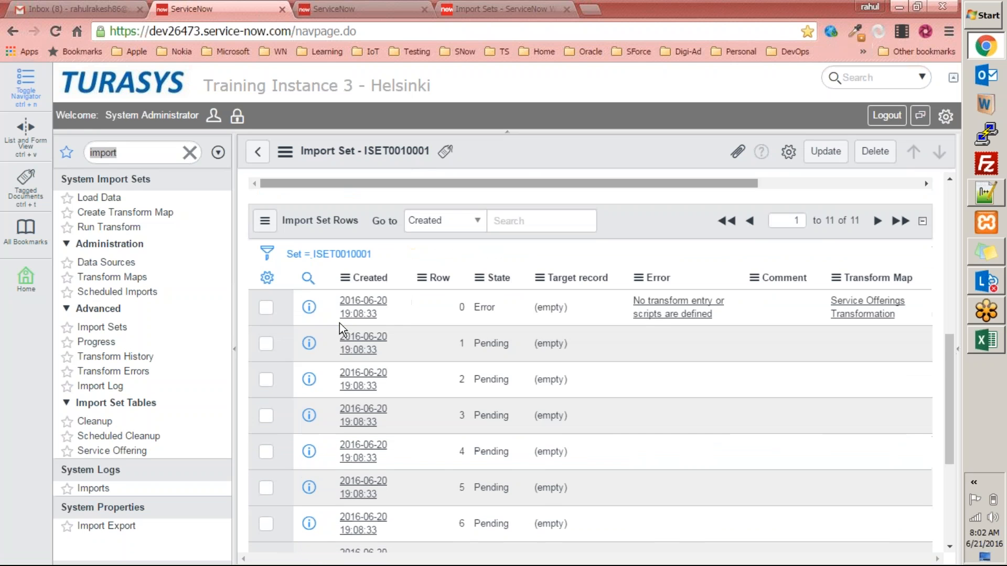
scroll(339, 327, down, 4)
scroll(338, 326, up, 10)
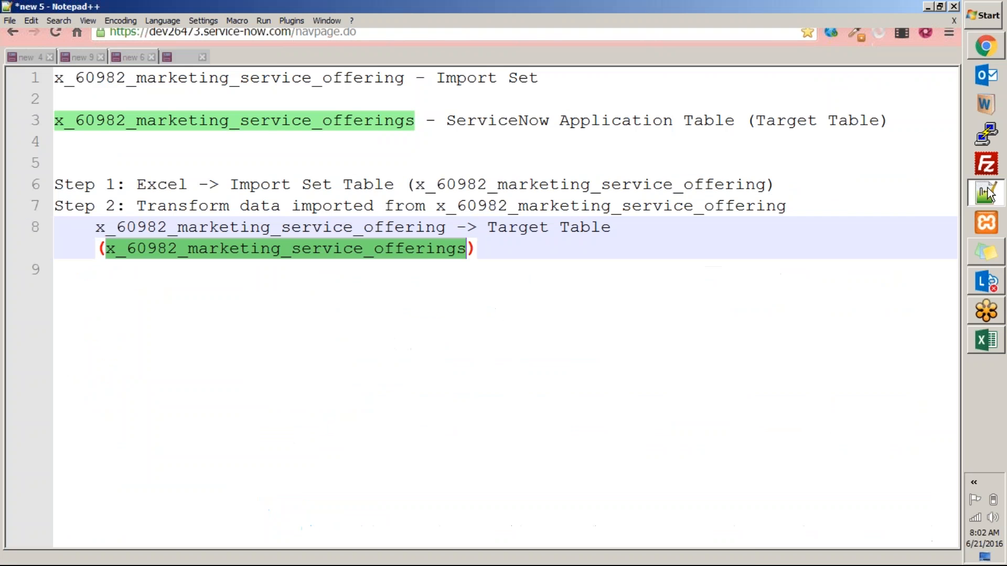
Copy the target table name from the Notepad++ notes and open the x_60982_marketing_service_offerings list in ServiceNow, discarding the import set form changes.
click(986, 194)
key(alt+Tab)
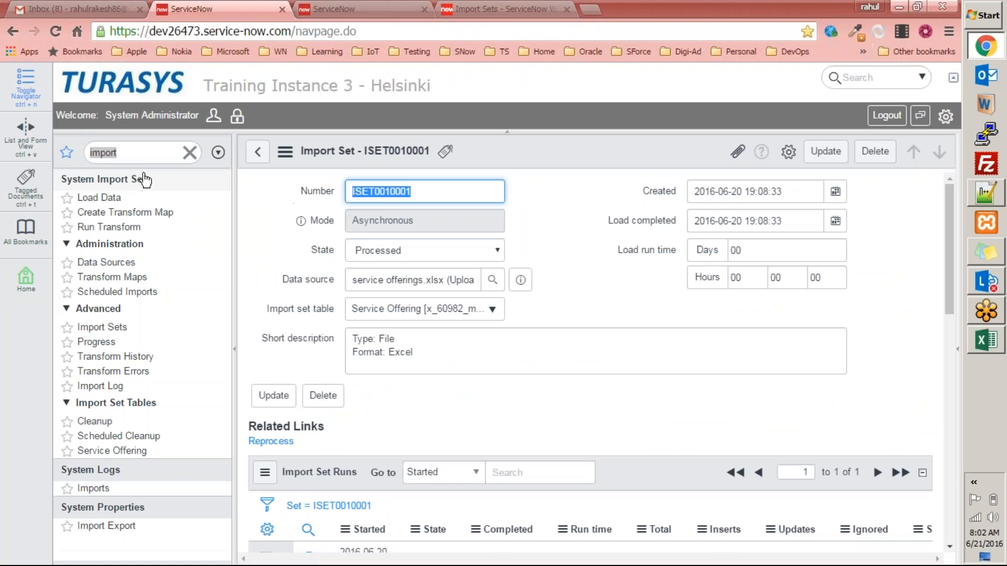
text(x_60982_marketing_service_offerings)
double_click(155, 149)
text(x_60982_marketing_service_offerings)
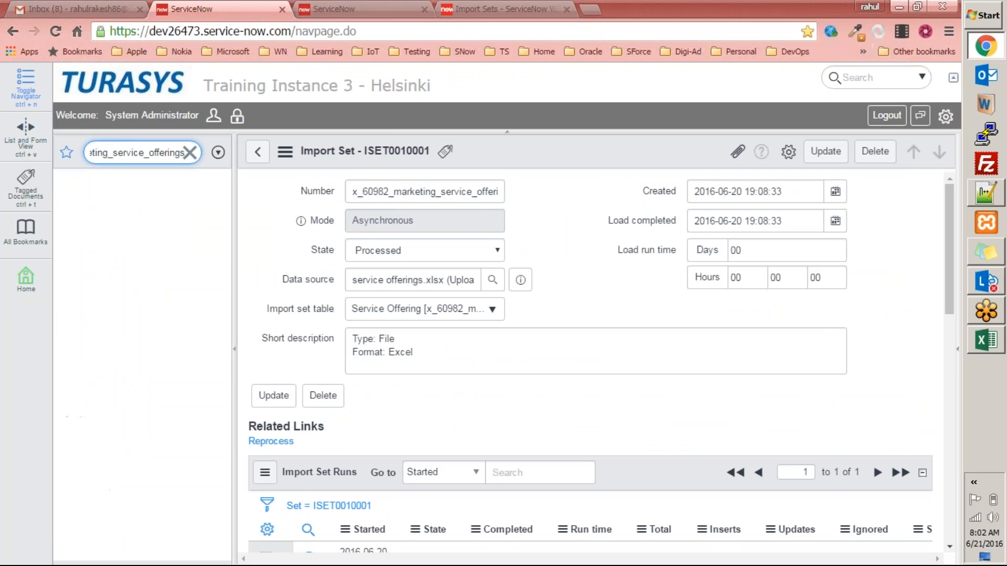
text(.list)
key(Return)
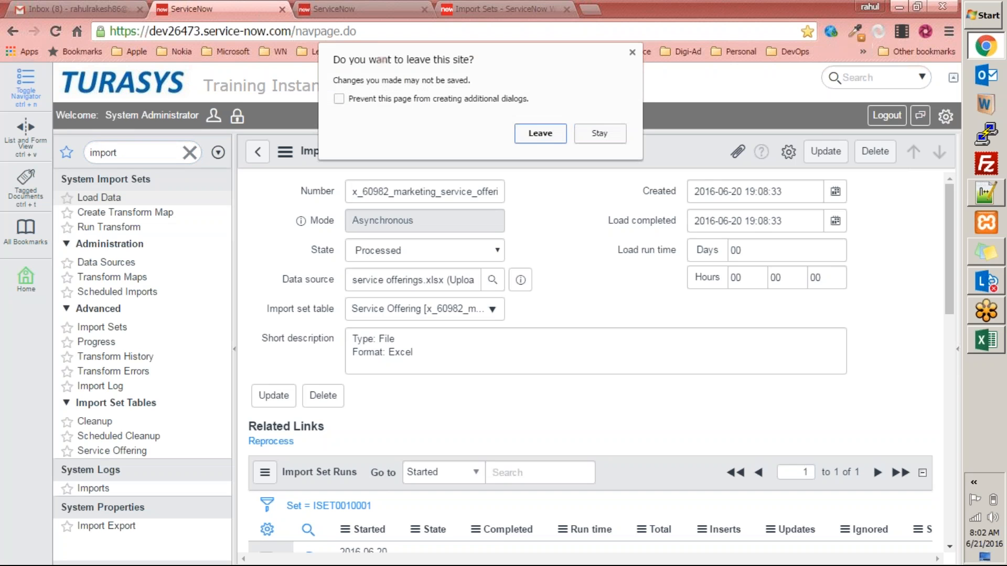
click(540, 134)
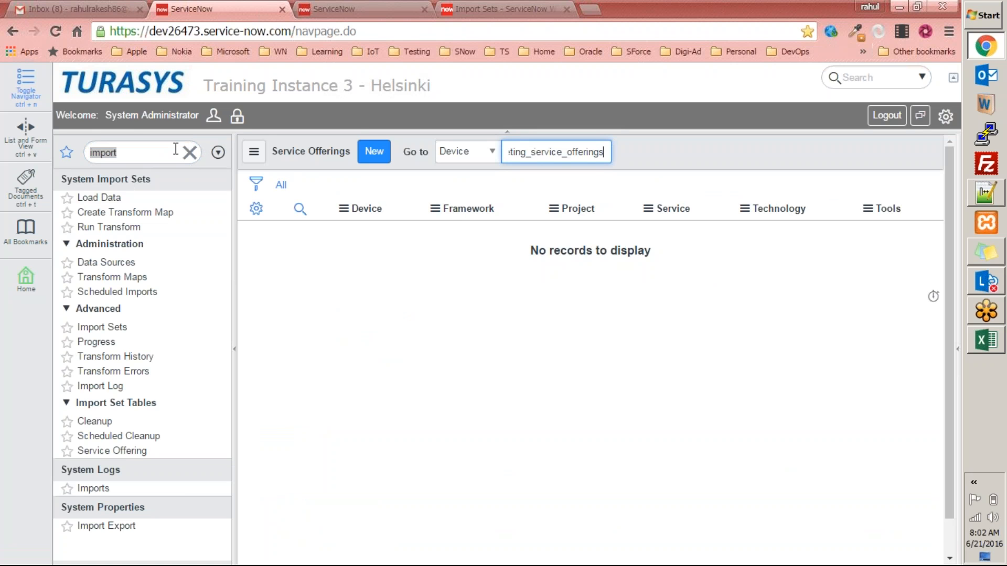
Open the record list of the import set table x_60982_marketing_service_offering and look through its rows.
click(158, 149)
key(ctrl+a)
key(ctrl+v)
text(.list)
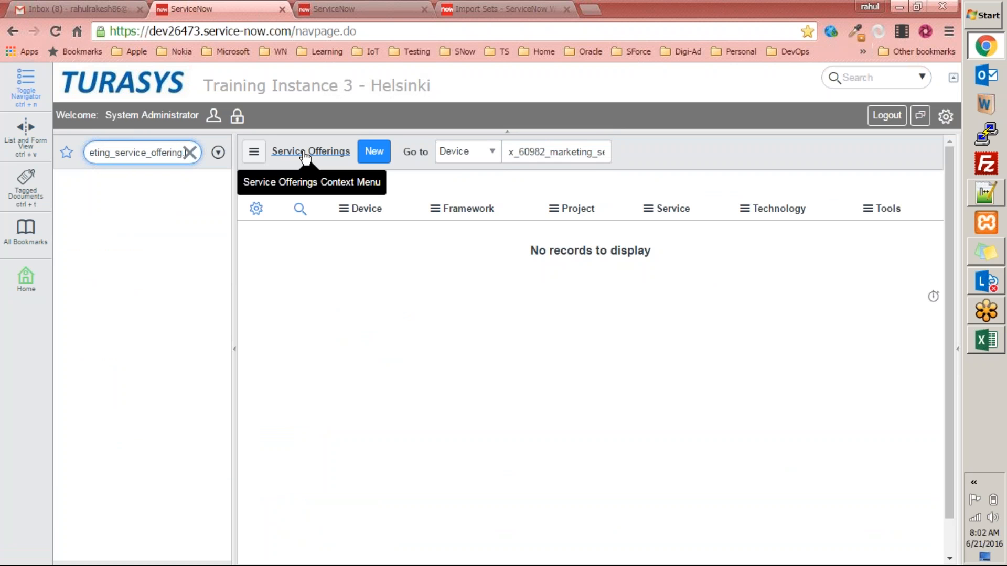
key(Return)
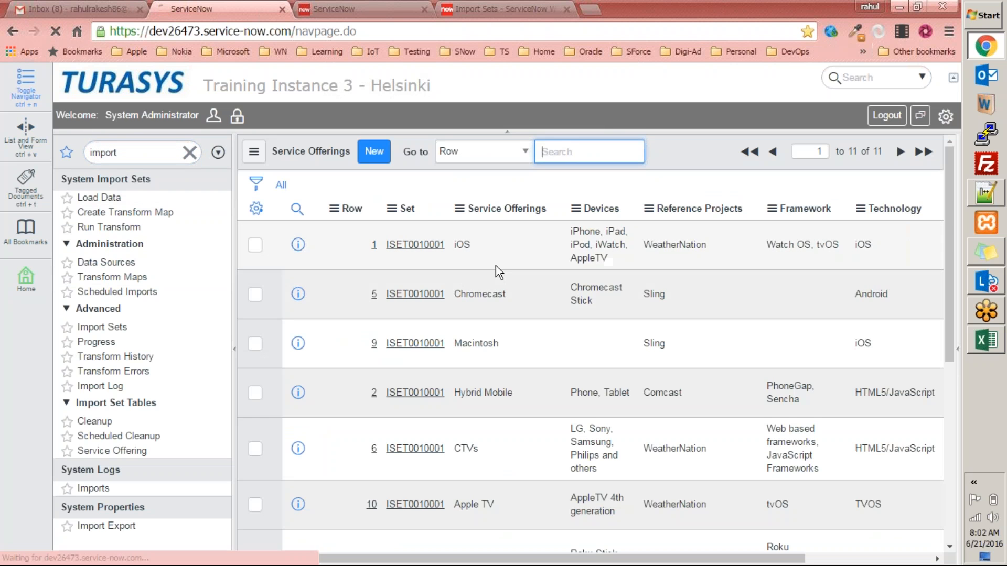
scroll(607, 344, down, 1)
scroll(607, 349, down, 6)
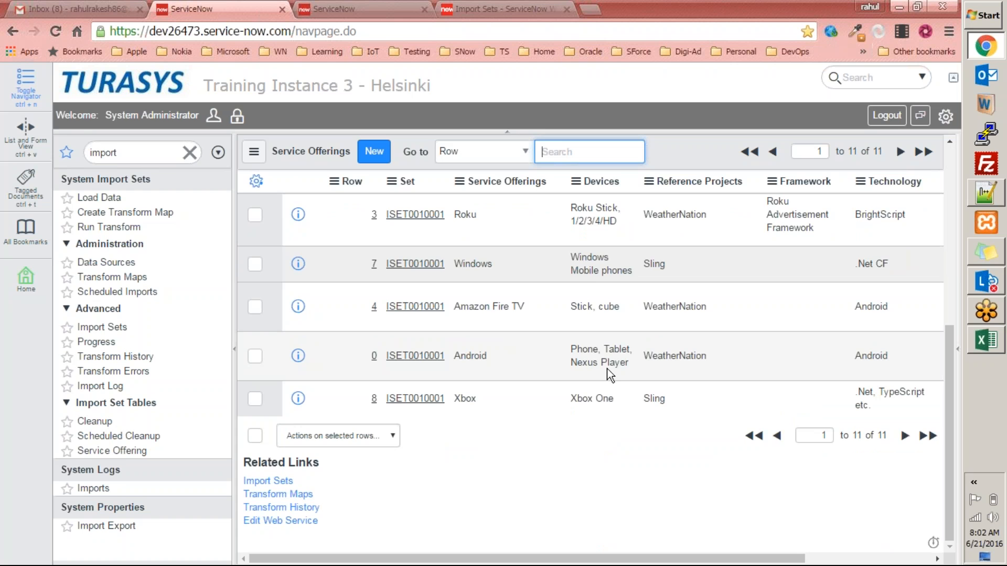
scroll(598, 362, up, 7)
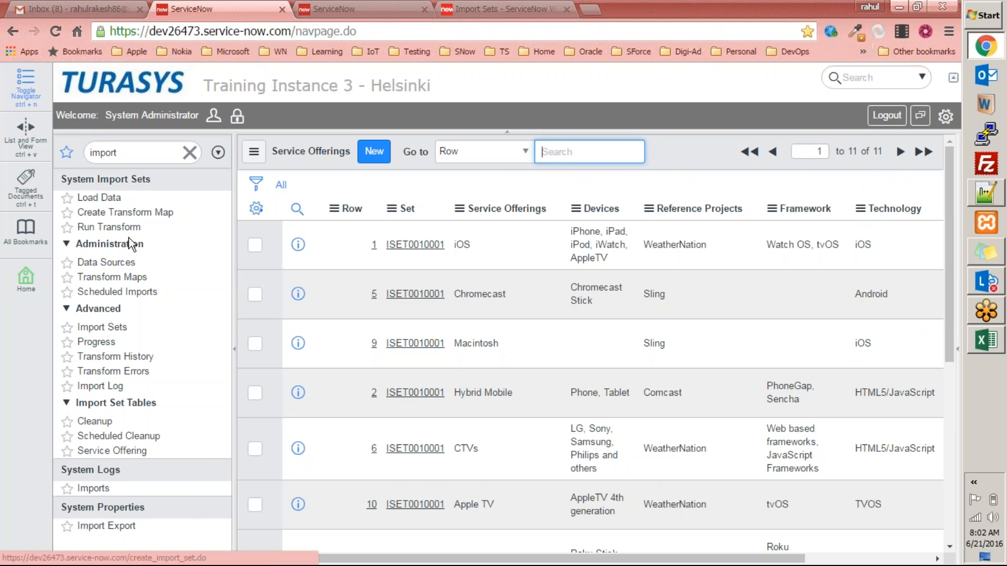
Return to import set ISET0010001 and examine the State and Error columns of its rows again.
click(102, 327)
click(358, 245)
scroll(367, 377, down, 8)
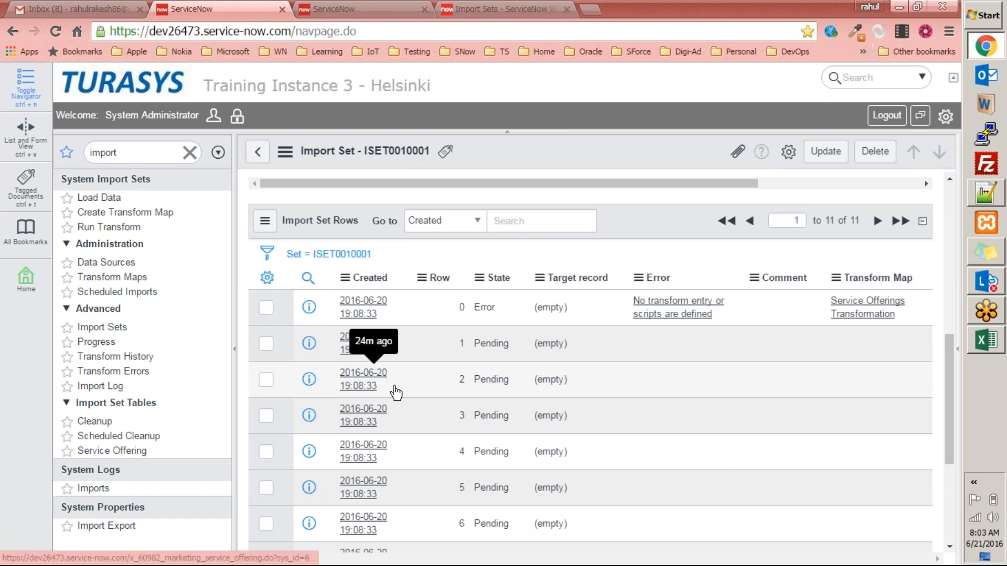
scroll(322, 377, down, 5)
scroll(321, 377, up, 10)
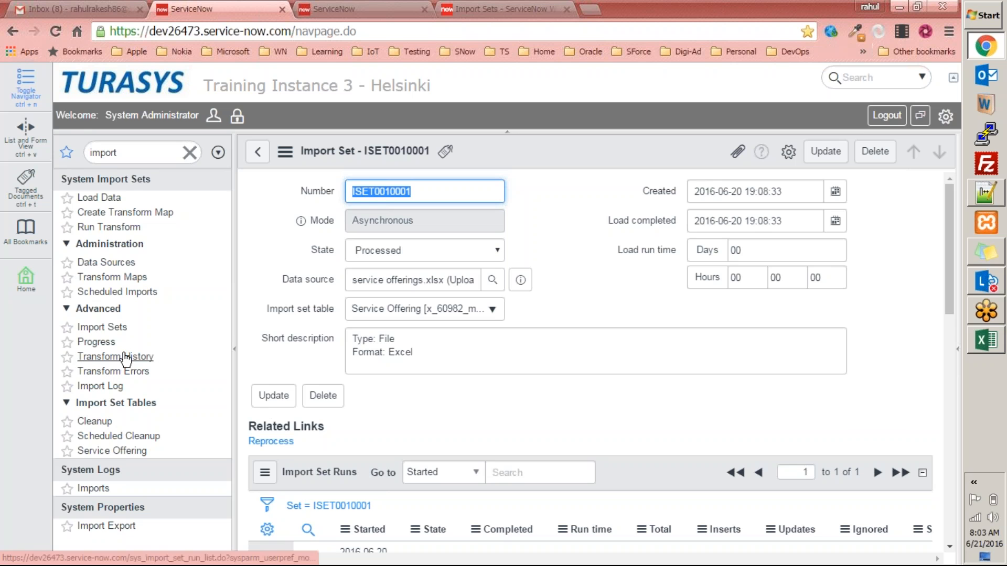
Open the Service Offerings Transformation map from the list of transform maps and start Mapping Assist for it.
click(121, 279)
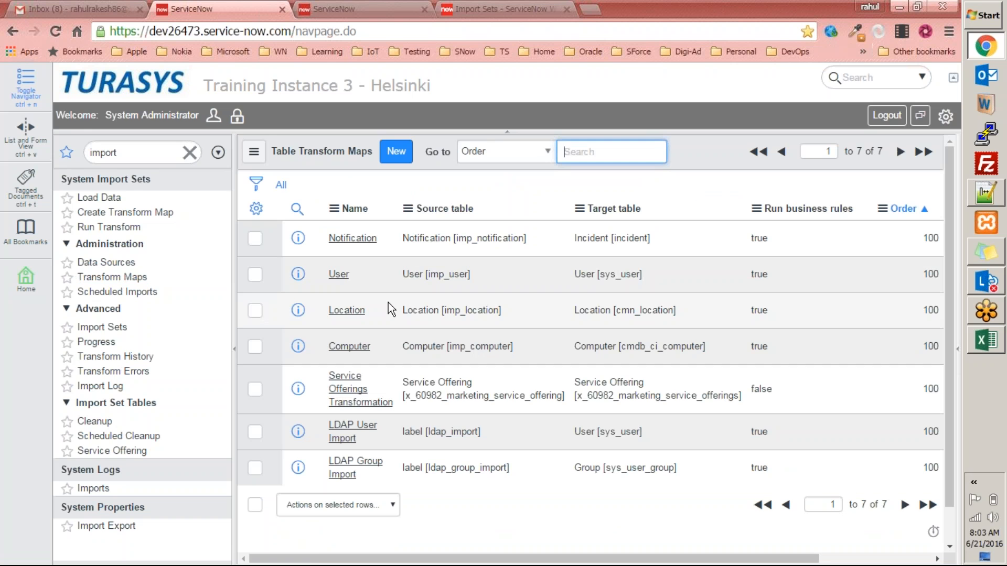
click(254, 390)
click(359, 394)
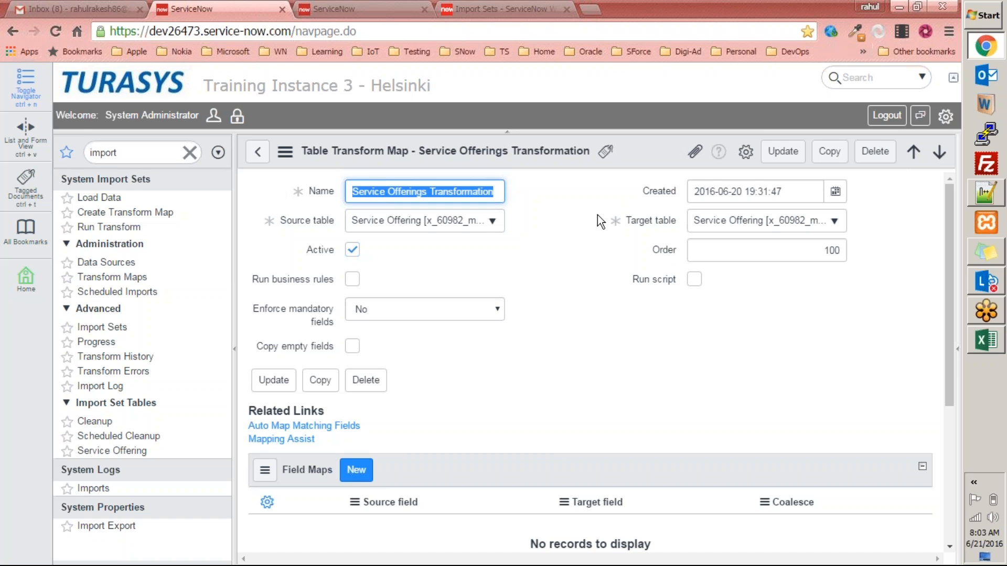
click(574, 268)
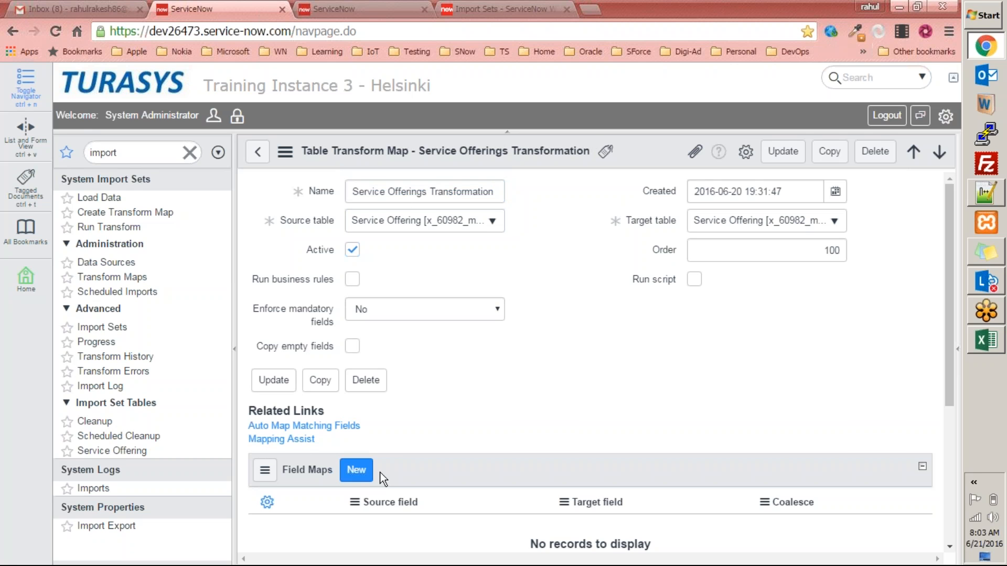
click(278, 441)
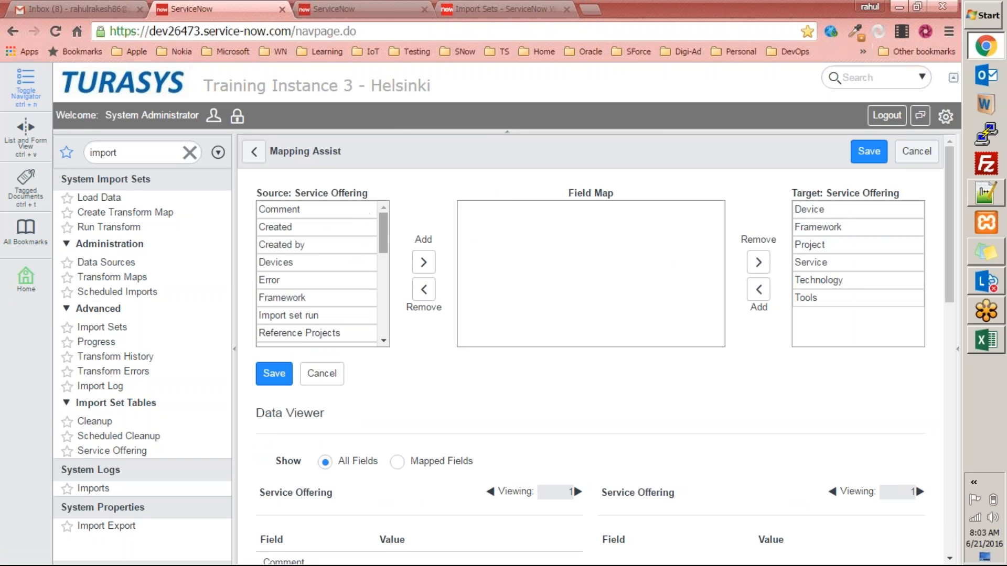
Map the source field Service Offerings to the target field Service in the field map.
drag(385, 232, 363, 188)
drag(385, 222, 383, 244)
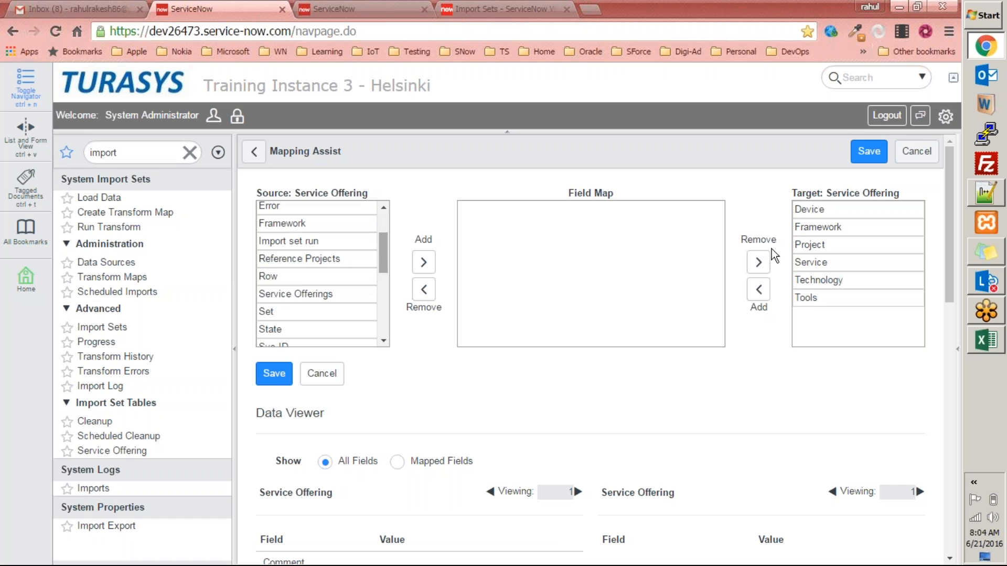
click(823, 266)
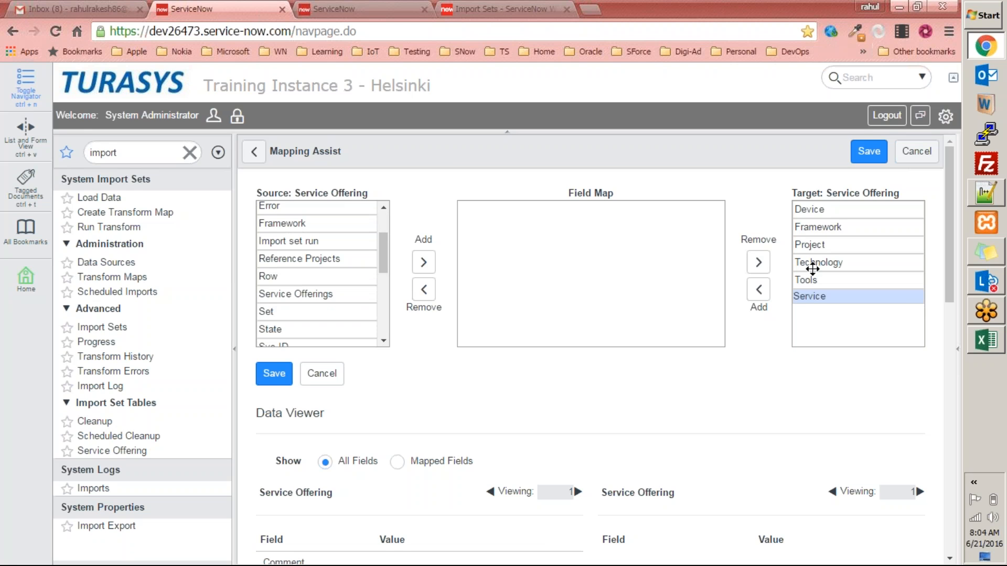
drag(809, 296, 684, 257)
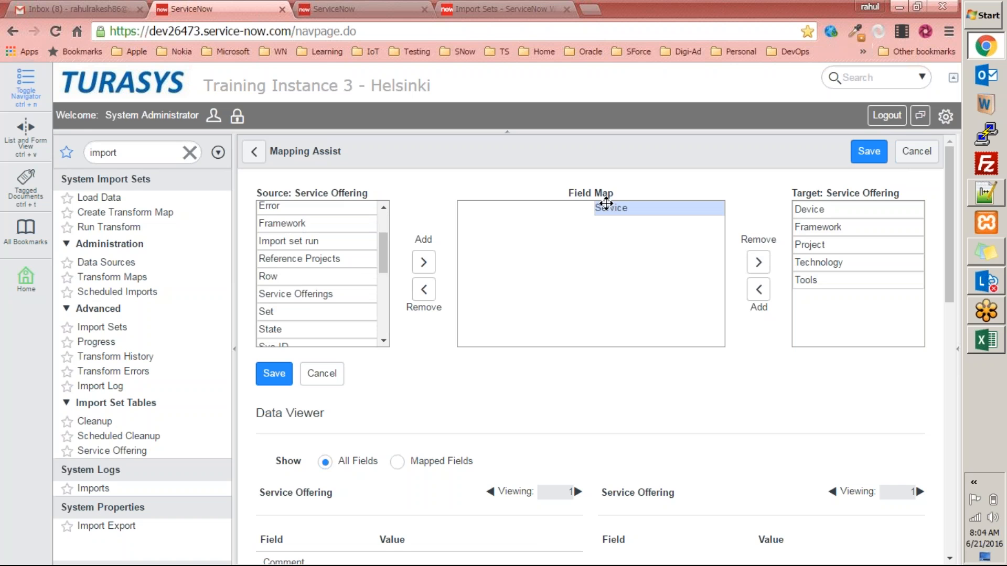
scroll(317, 297, down, 2)
click(322, 256)
click(424, 262)
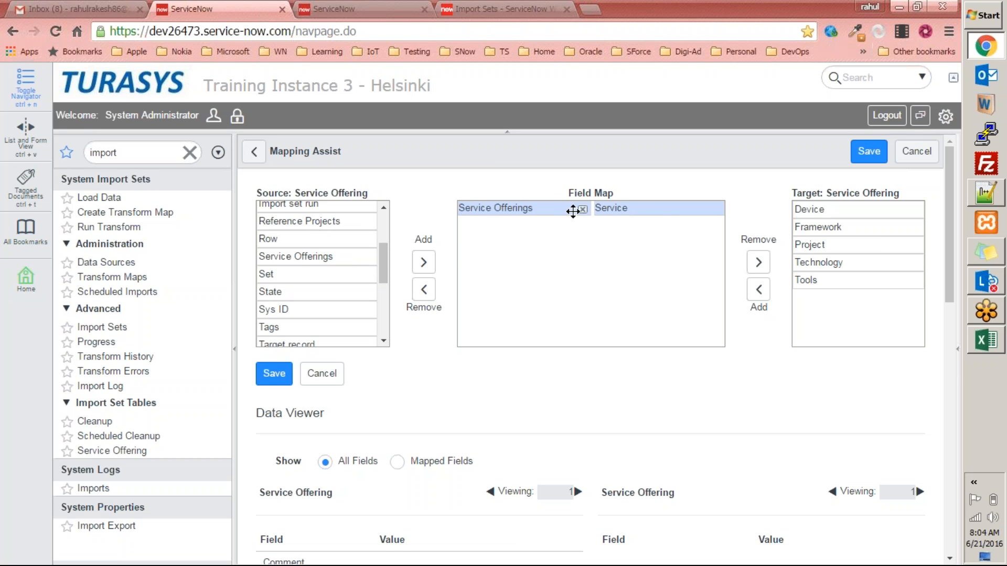
Map the source field Devices to the target field Device in the field map.
drag(384, 262, 385, 212)
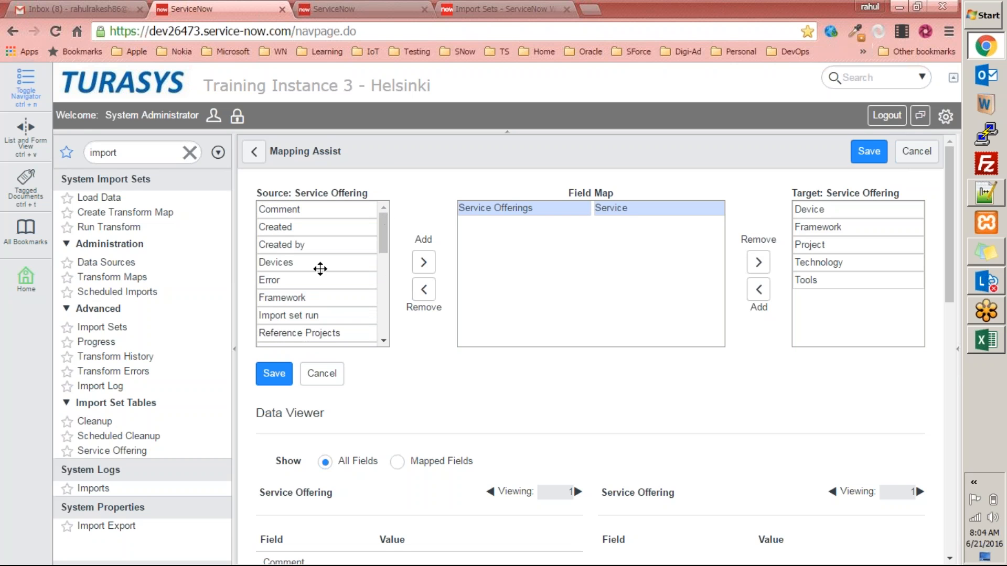
click(289, 261)
click(424, 262)
click(839, 210)
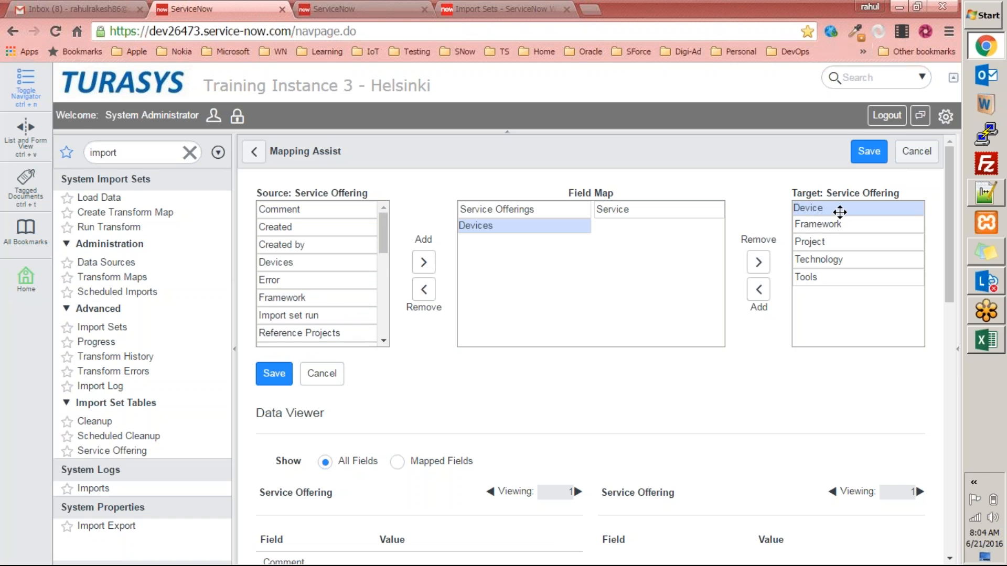
click(758, 289)
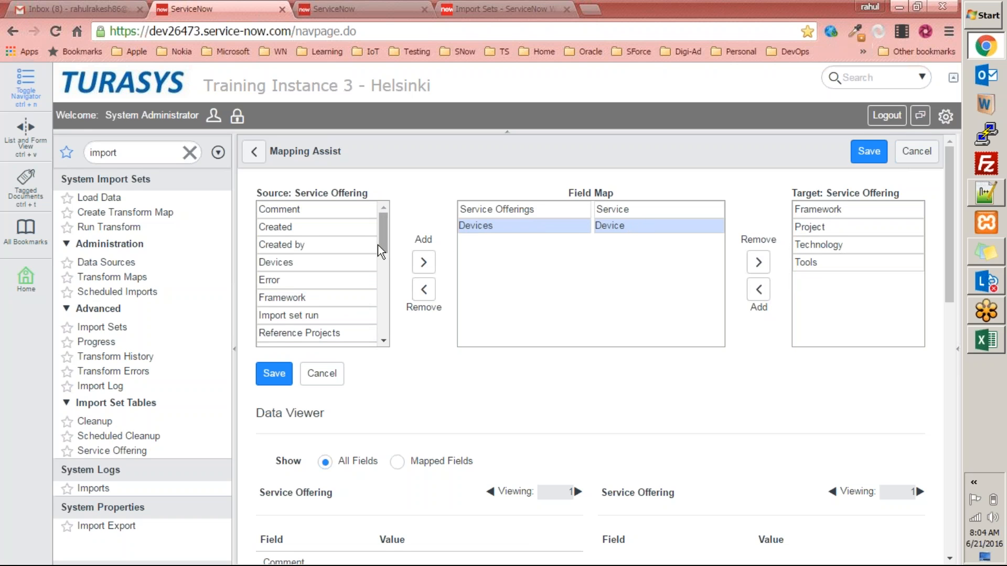
Map the source field Framework to the target field Framework in the field map.
click(315, 297)
click(420, 260)
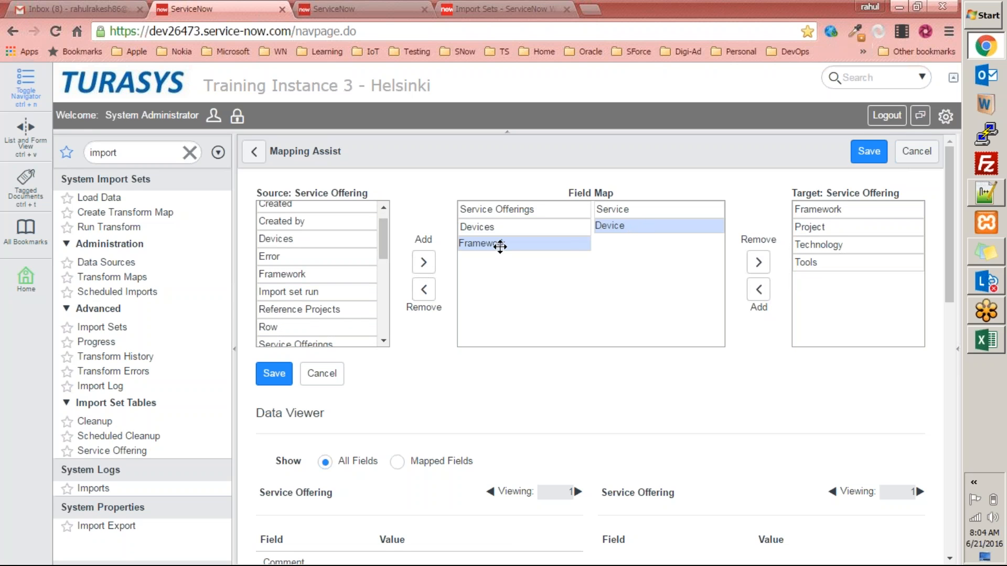
click(849, 210)
drag(849, 209, 650, 237)
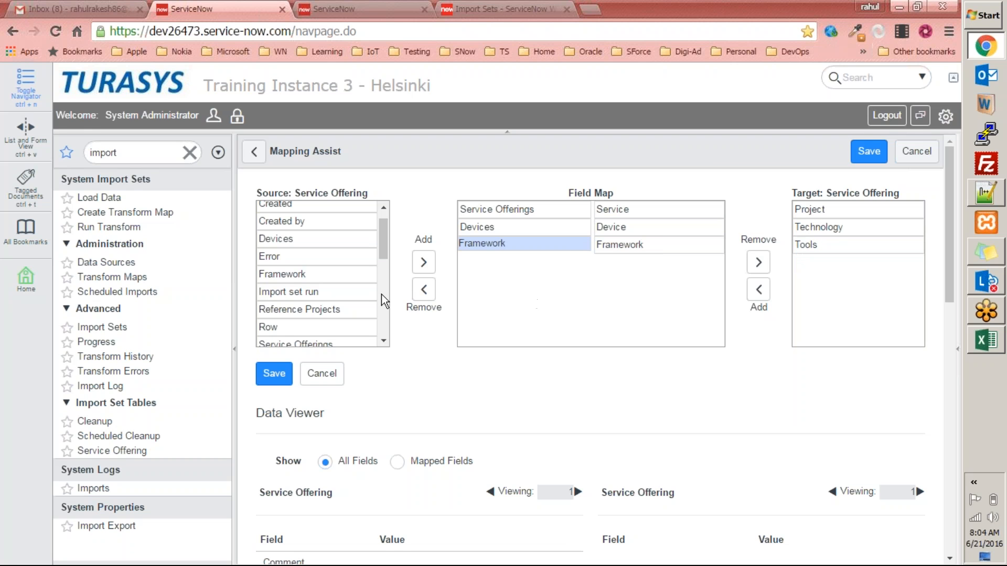
Map the source field Technology to the target field Technology in the field map.
click(382, 340)
click(382, 340)
click(382, 340)
click(382, 340)
click(382, 340)
click(382, 340)
click(382, 340)
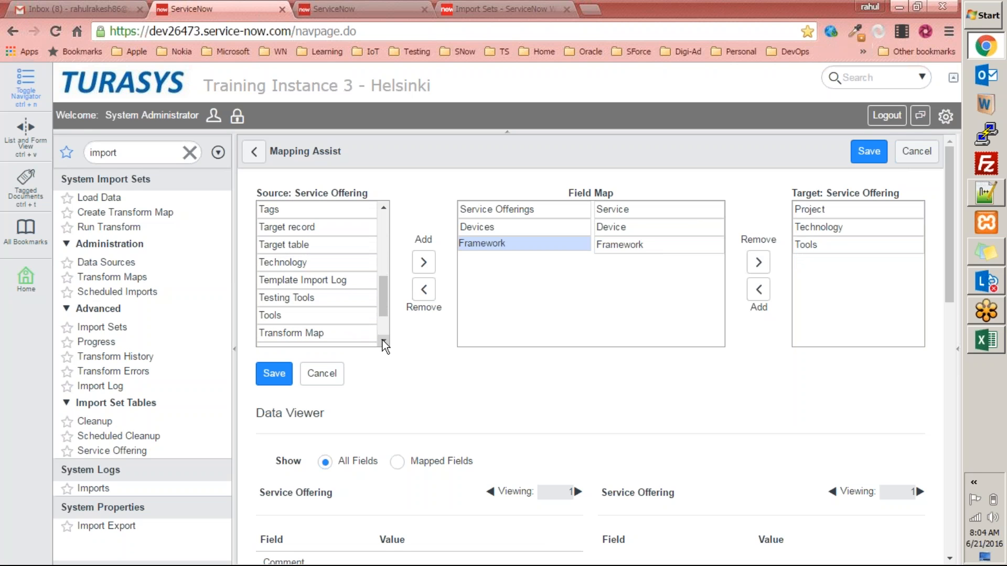
click(308, 262)
click(424, 264)
click(814, 227)
drag(814, 226, 659, 272)
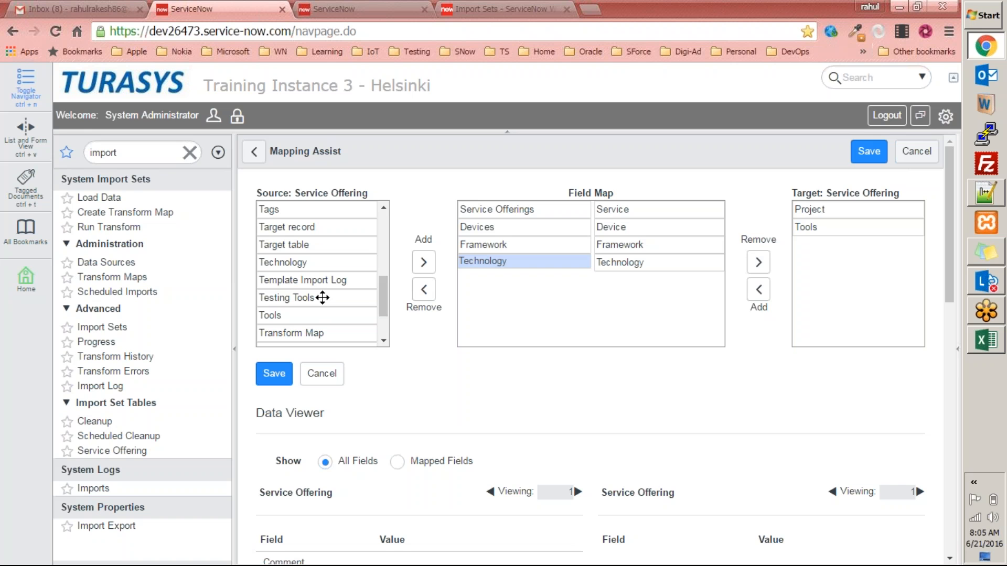
Map the source field Tools to the target field Tools in the field map.
click(312, 315)
scroll(312, 314, down, 1)
click(424, 261)
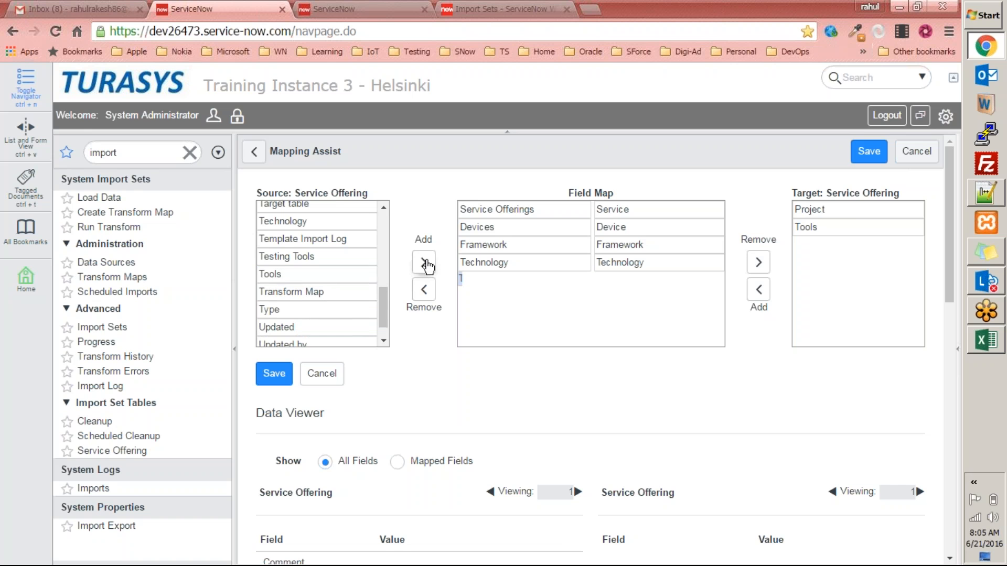
click(851, 228)
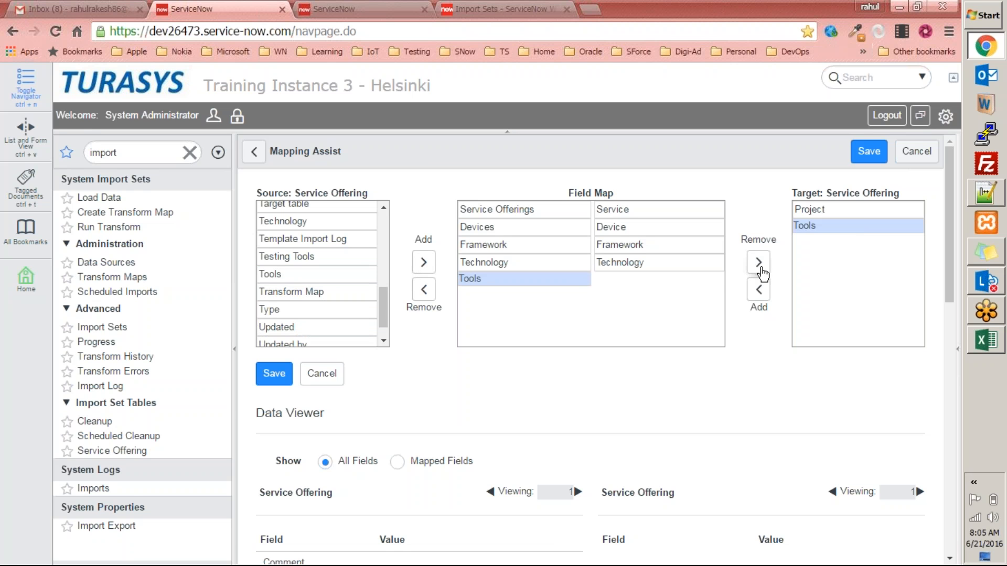
click(759, 291)
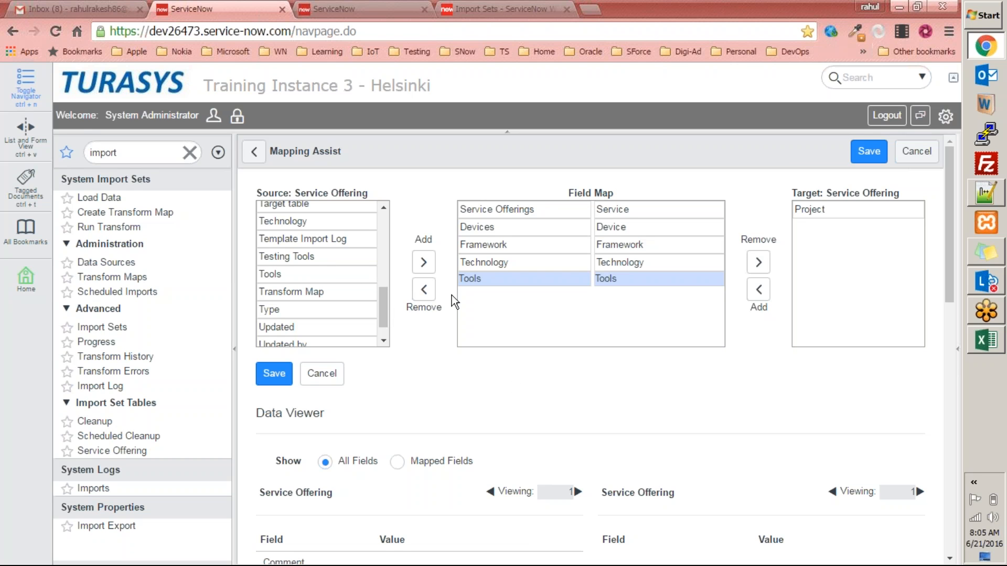
Map the source field Reference Projects to the target field Project in the field map.
click(301, 258)
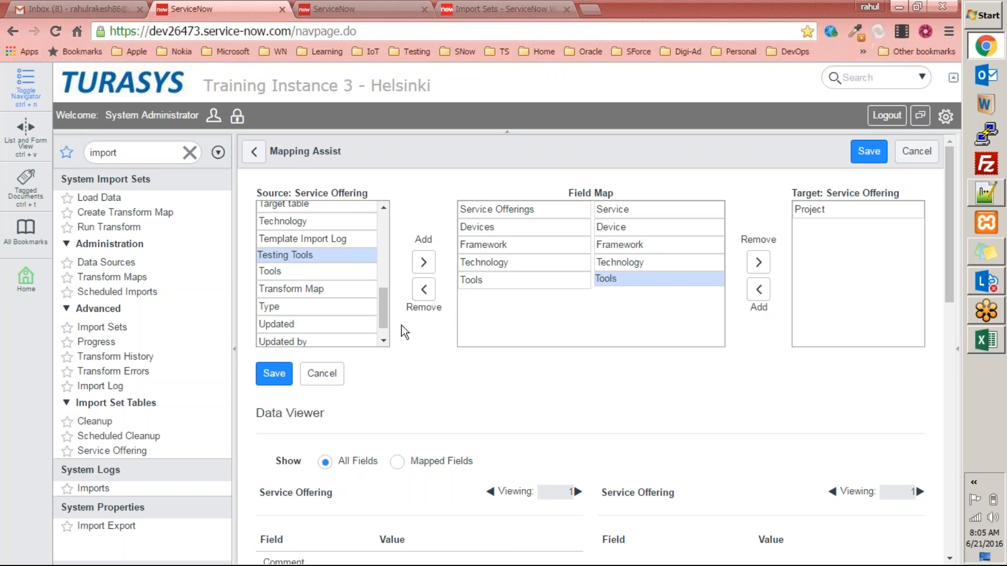
drag(382, 317, 385, 253)
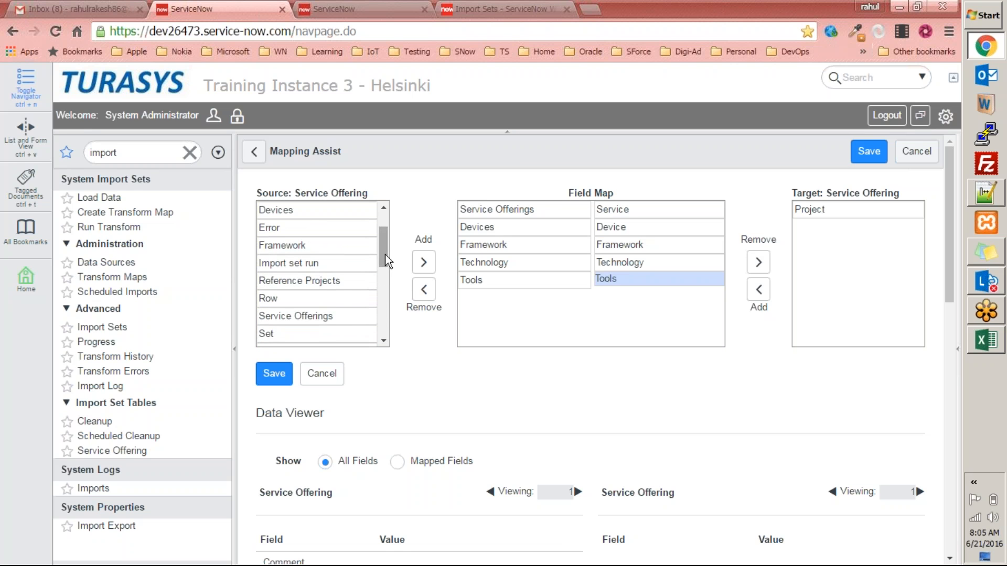
click(332, 275)
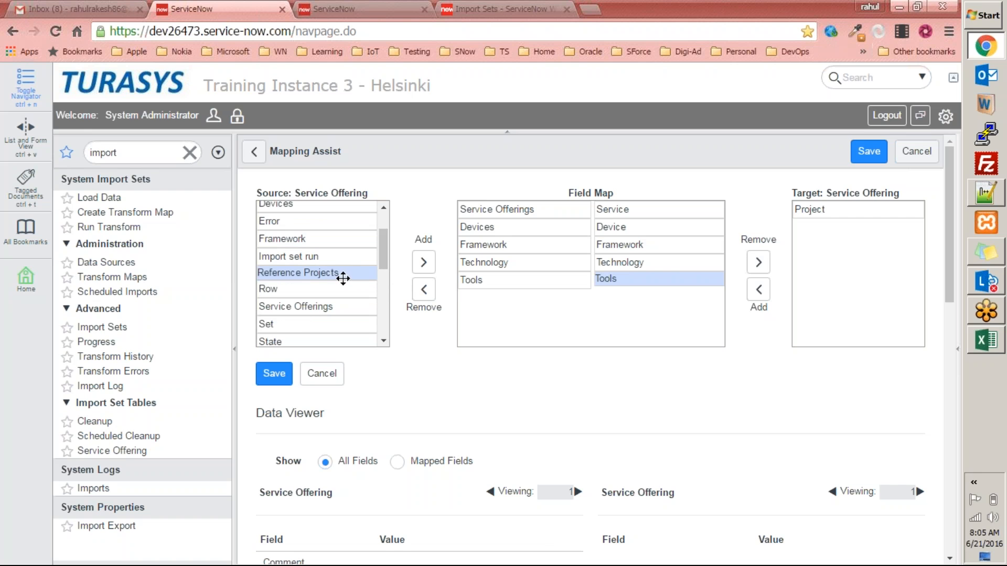
click(423, 262)
click(822, 208)
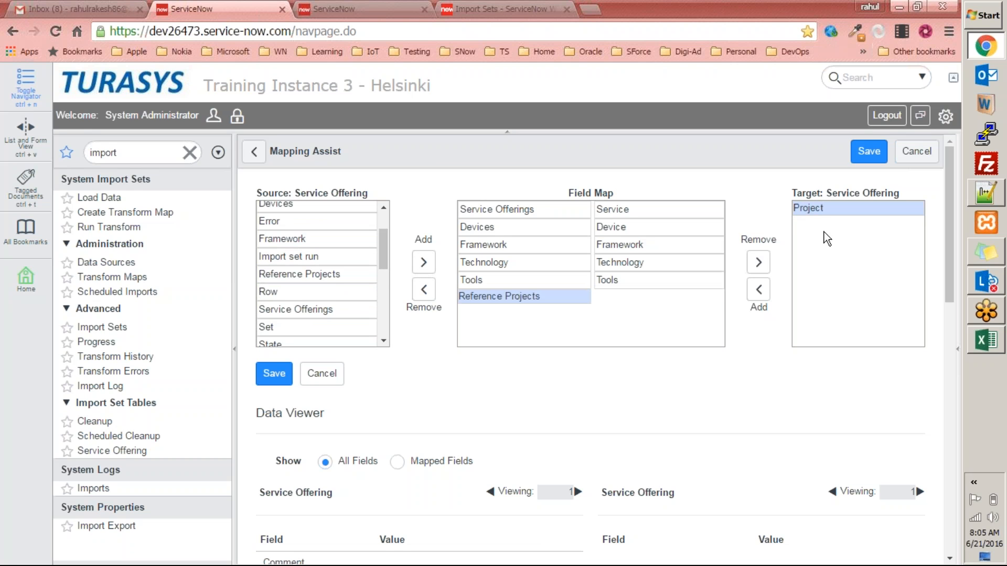
click(759, 290)
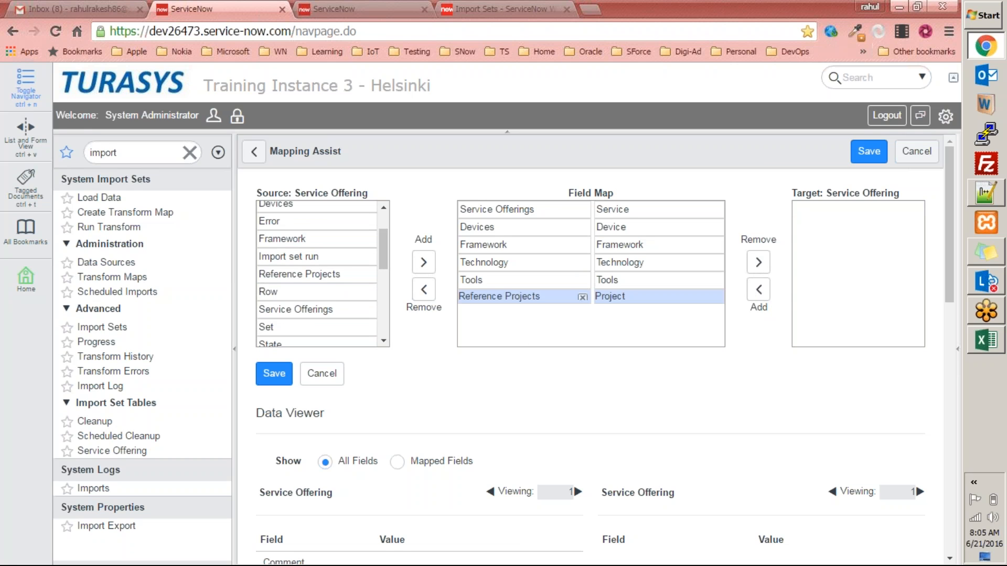
Save the completed field mapping and check the field maps listed on the Service Offerings Transformation map.
scroll(525, 296, down, 4)
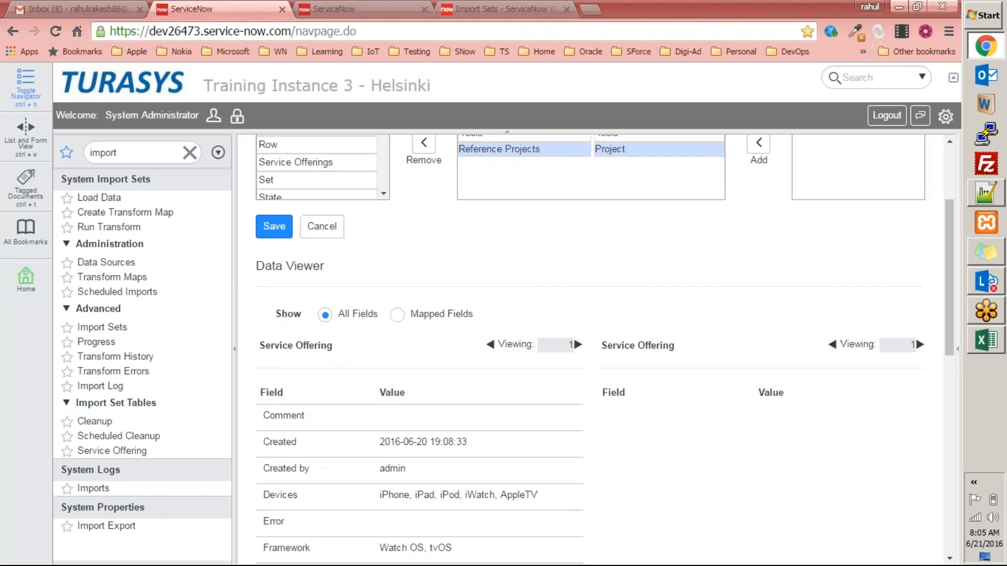
scroll(593, 346, up, 3)
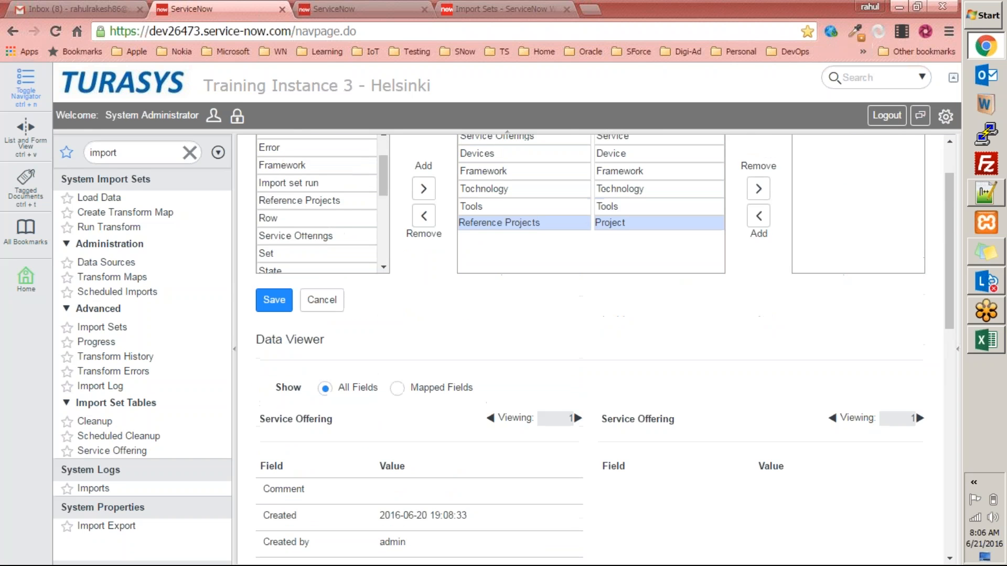
scroll(582, 296, down, 1)
scroll(582, 296, up, 3)
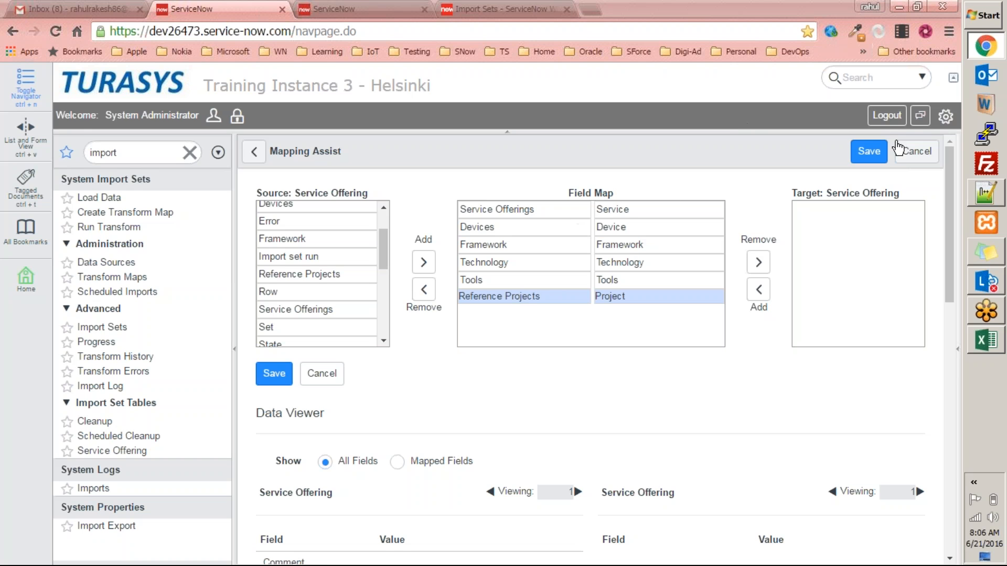
click(868, 152)
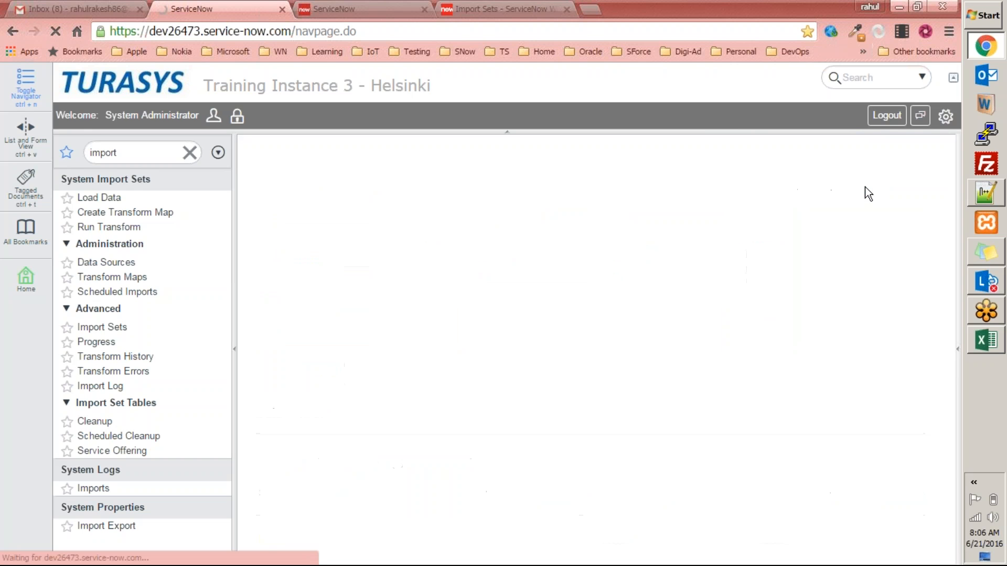
scroll(763, 266, down, 7)
scroll(747, 292, up, 3)
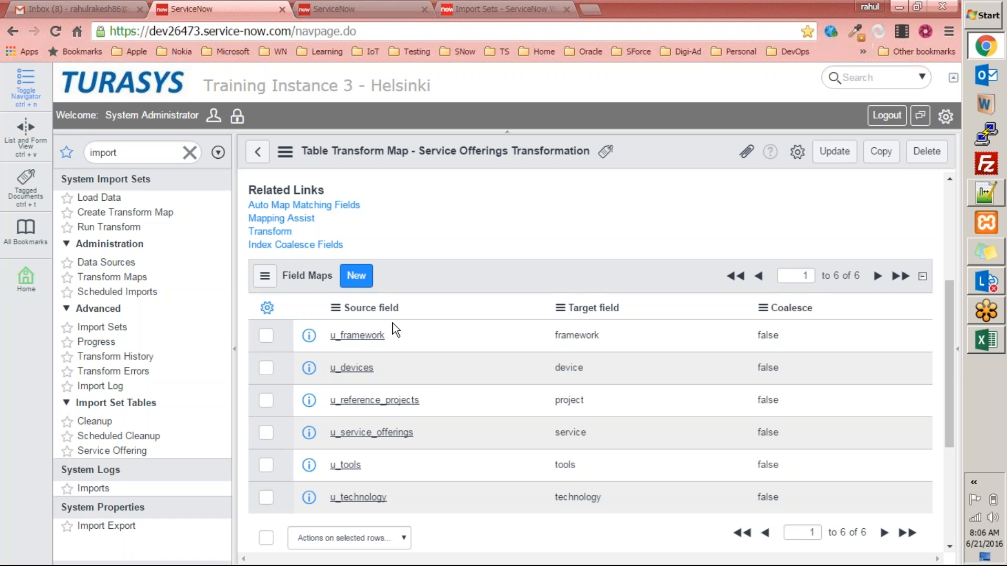
scroll(445, 369, up, 2)
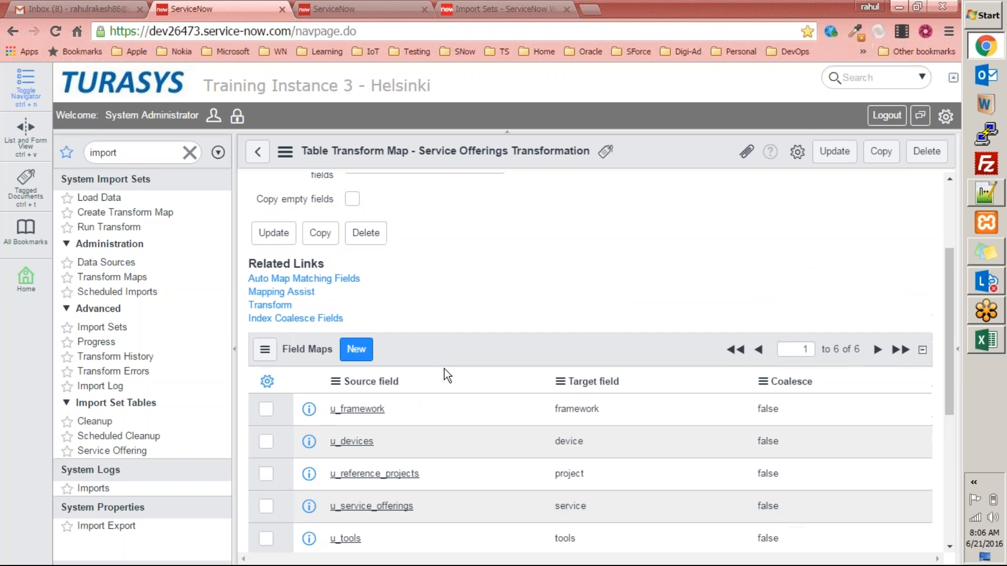
scroll(368, 340, down, 5)
scroll(435, 247, up, 5)
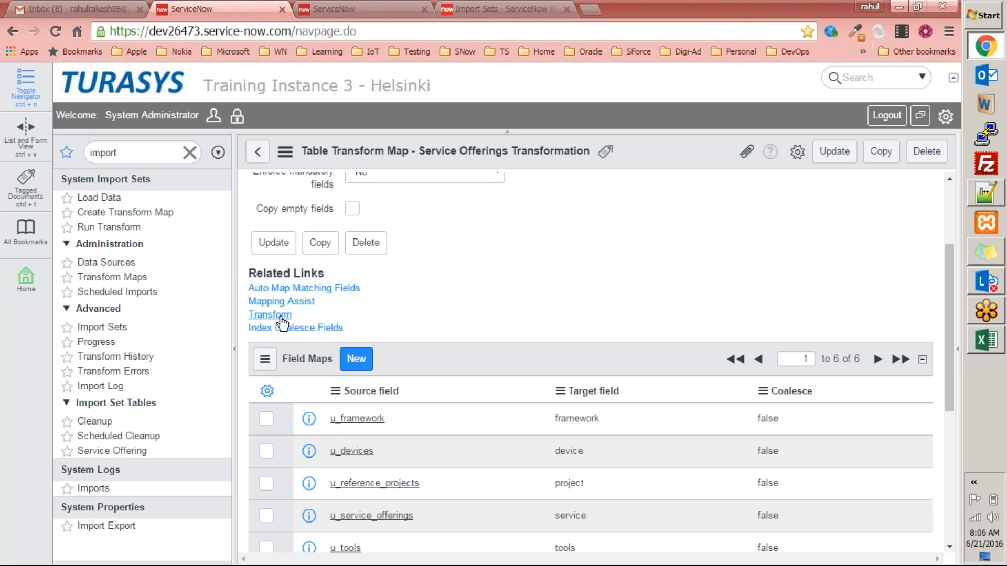
scroll(493, 273, up, 5)
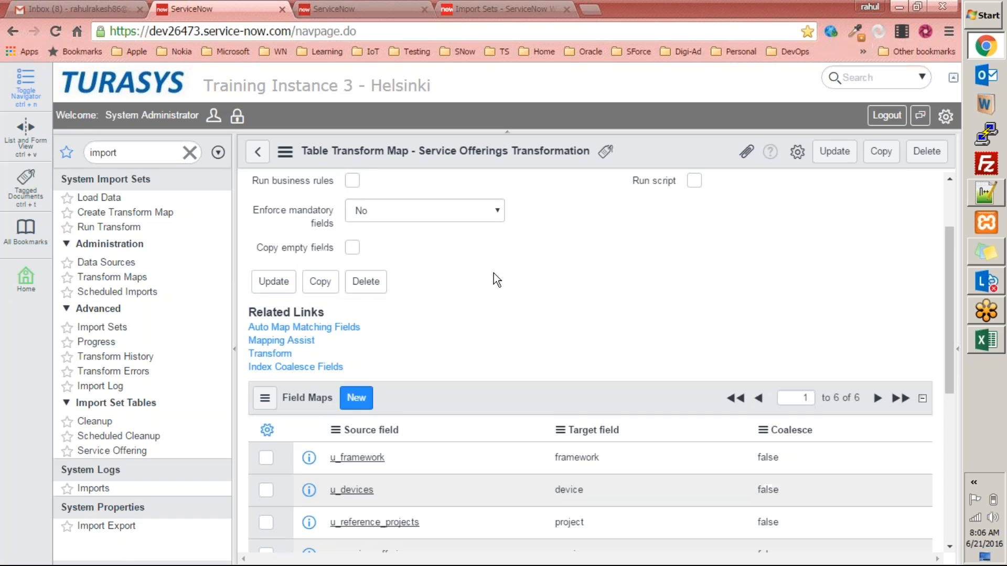
In the other ServiceNow browser tab, open the record list of the target table with x_60982_marketing_service_offerings.list.
click(329, 11)
click(158, 151)
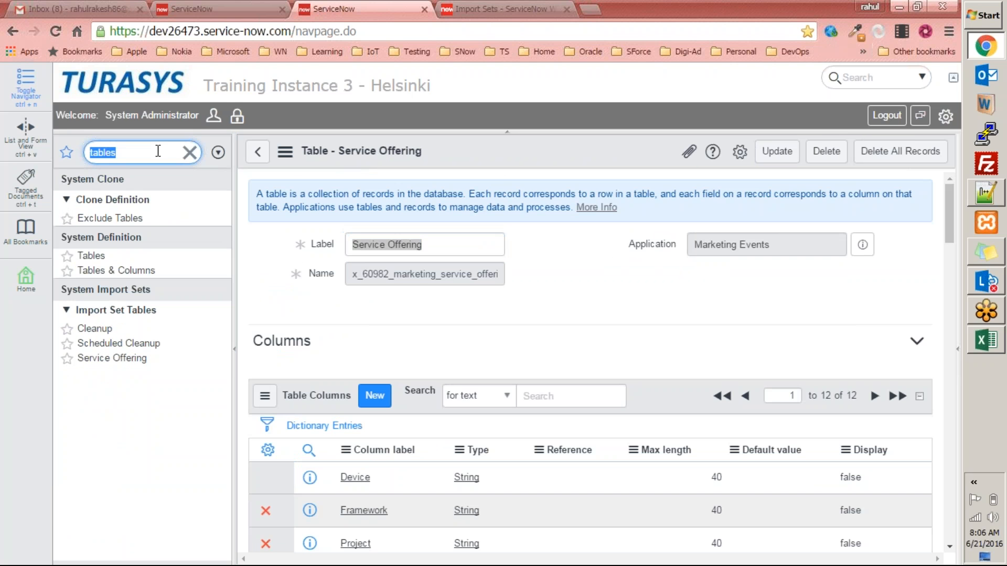
text(x_60982_marketing_service_offering)
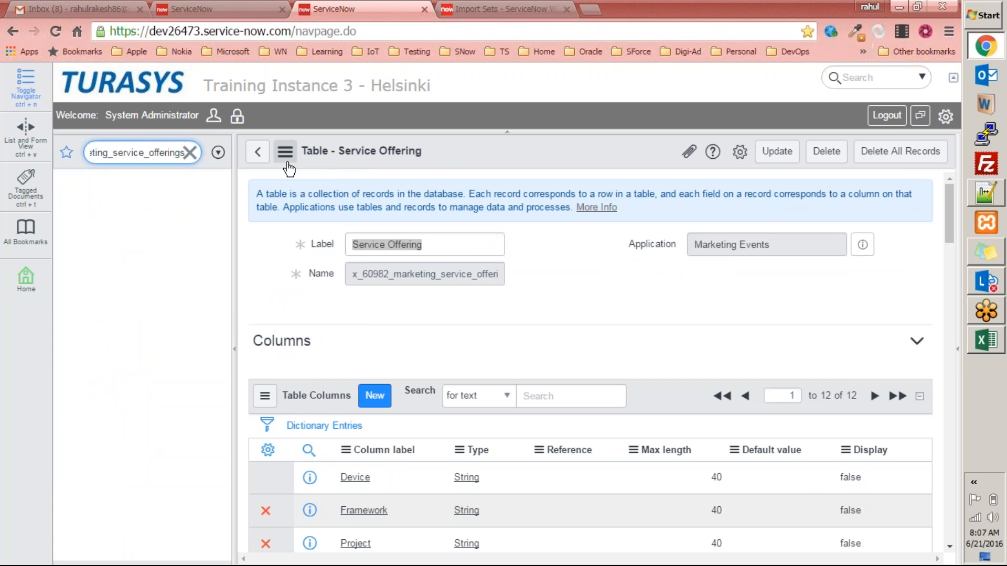
key(End)
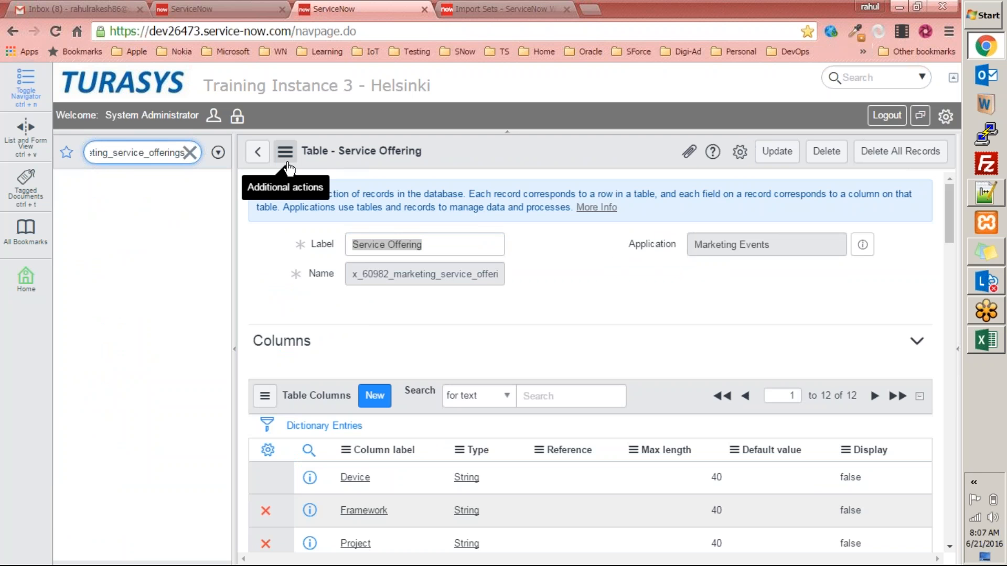
text(.)
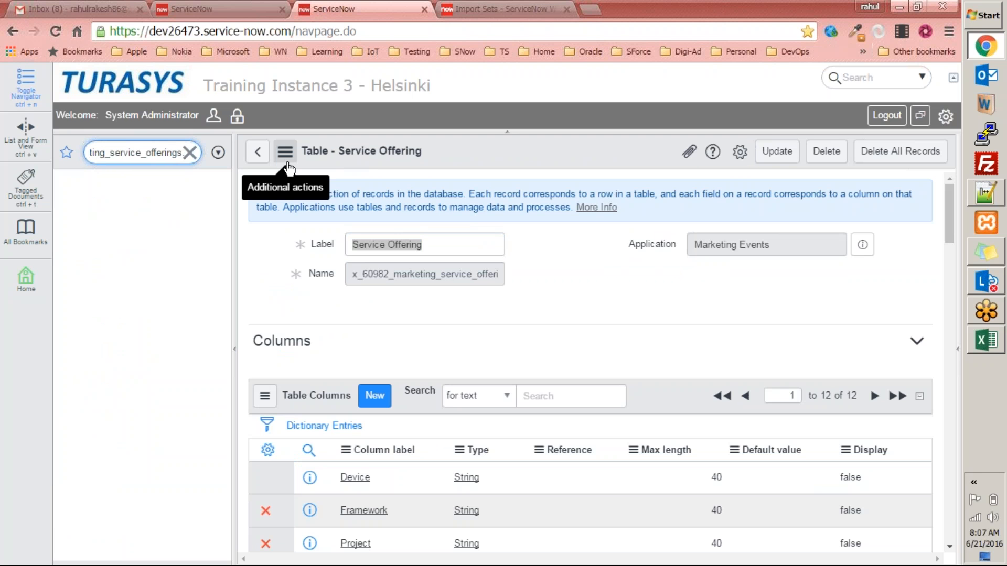
text(list)
key(Return)
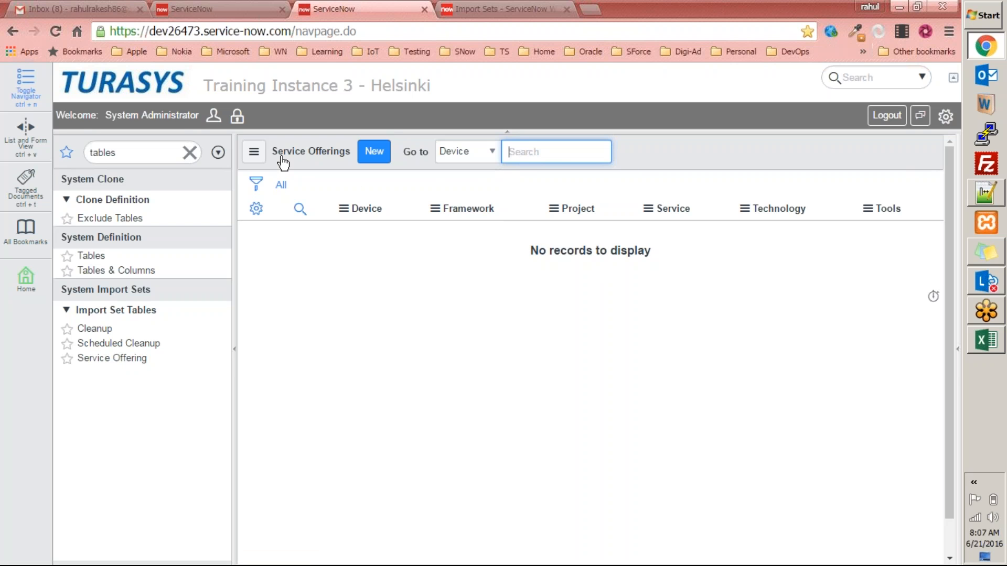
Return to the Service Offerings Transformation map, try to run its transform, and open the form for loading an import set.
click(226, 9)
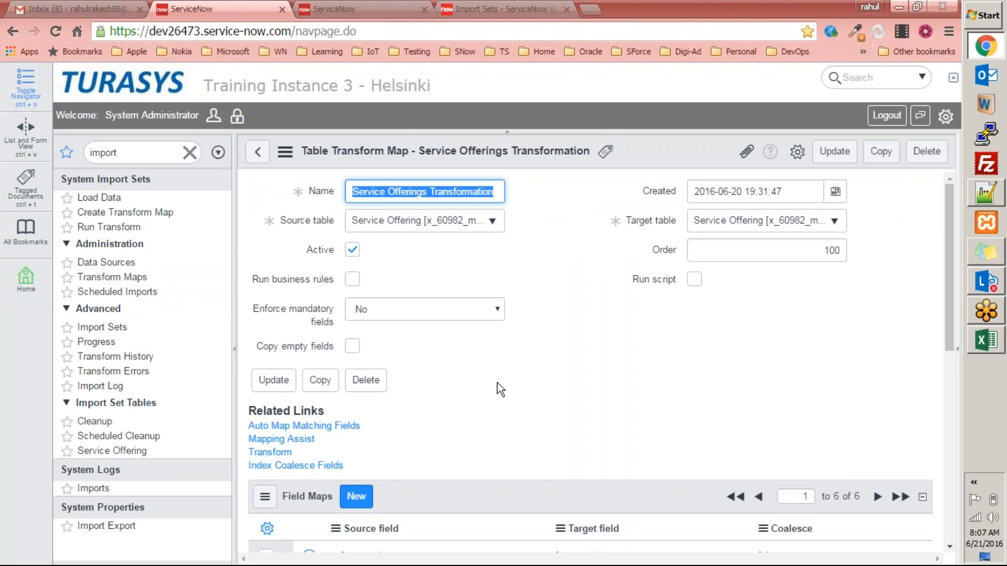
click(283, 454)
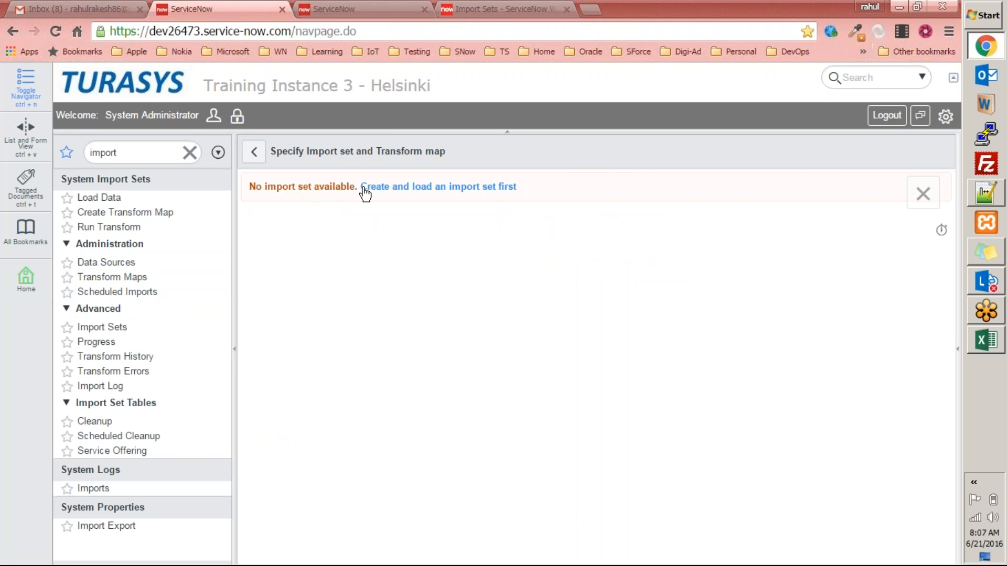
click(461, 188)
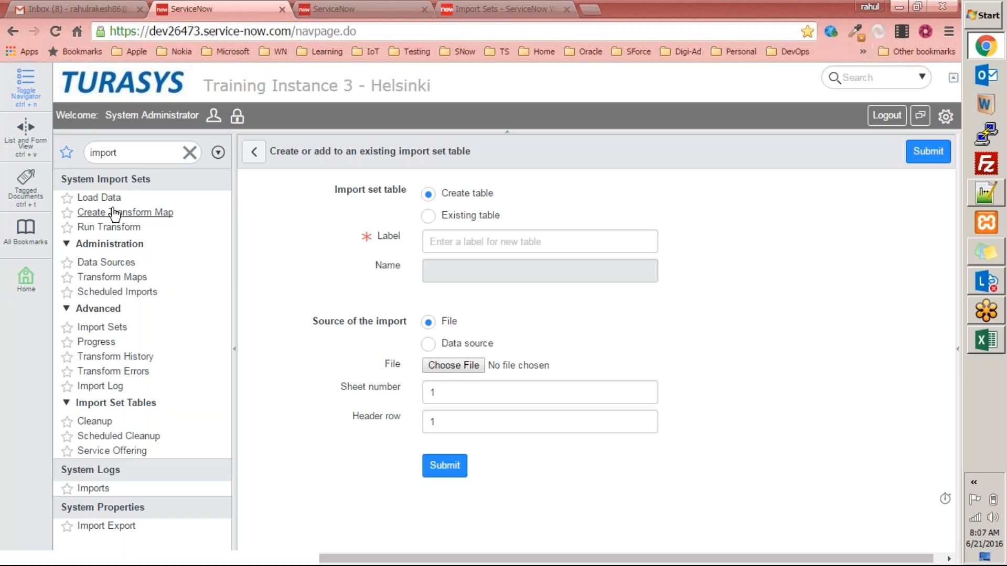
Open import set ISET0010001 and look through its state, data source and rows.
click(103, 328)
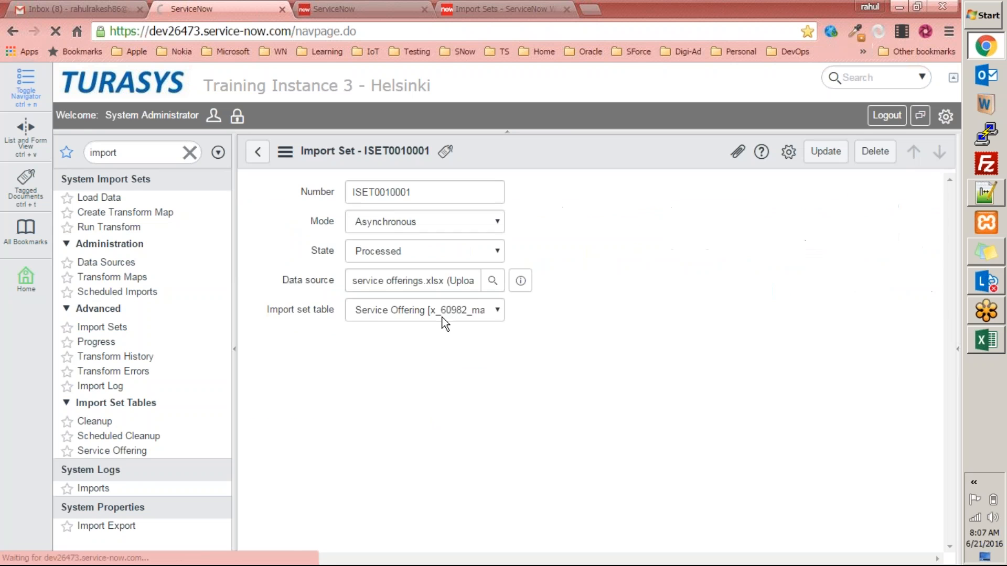
scroll(329, 410, down, 7)
scroll(272, 378, up, 6)
Reopen the Service Offerings Transformation map from the transform maps list, check its field maps, and try to run Transform again.
click(112, 277)
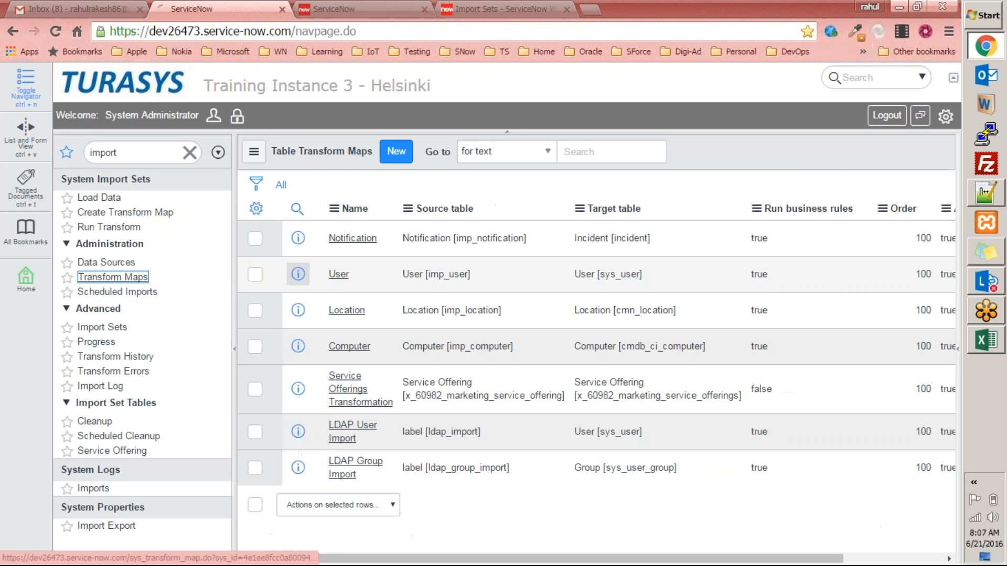
click(349, 389)
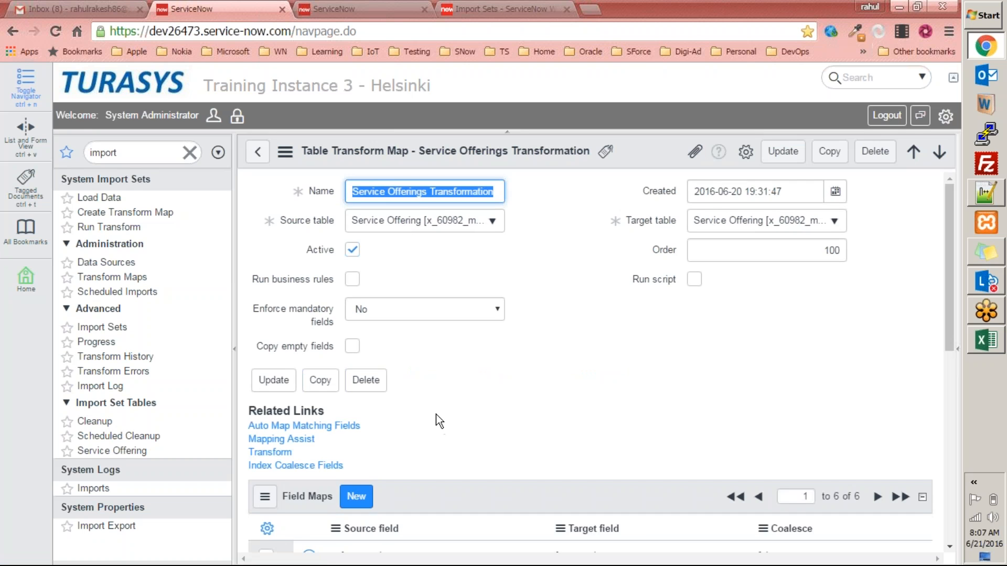
scroll(416, 402, down, 8)
scroll(416, 401, down, 1)
click(272, 452)
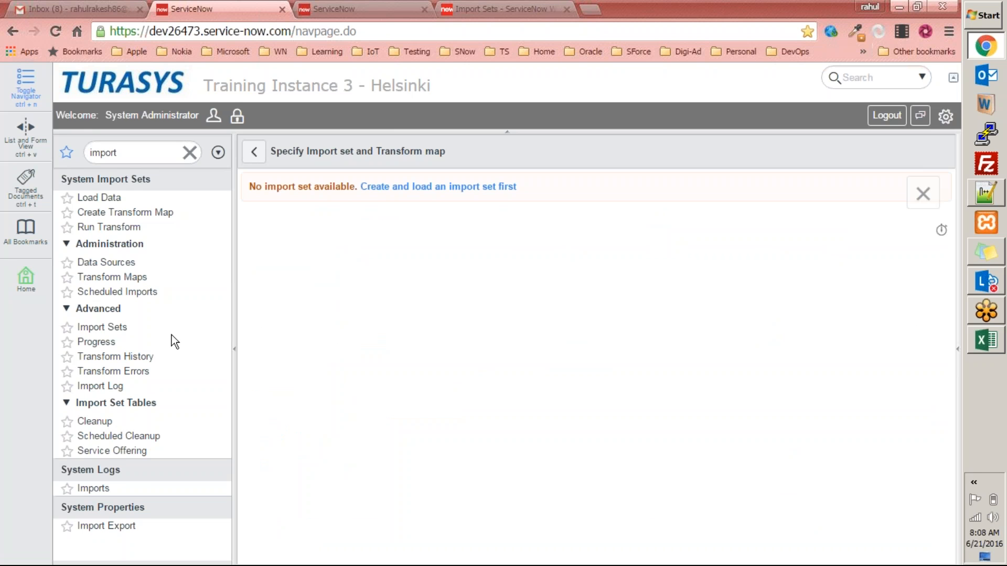
Open import set ISET0010001, set its state to Loaded, and save the record.
click(102, 327)
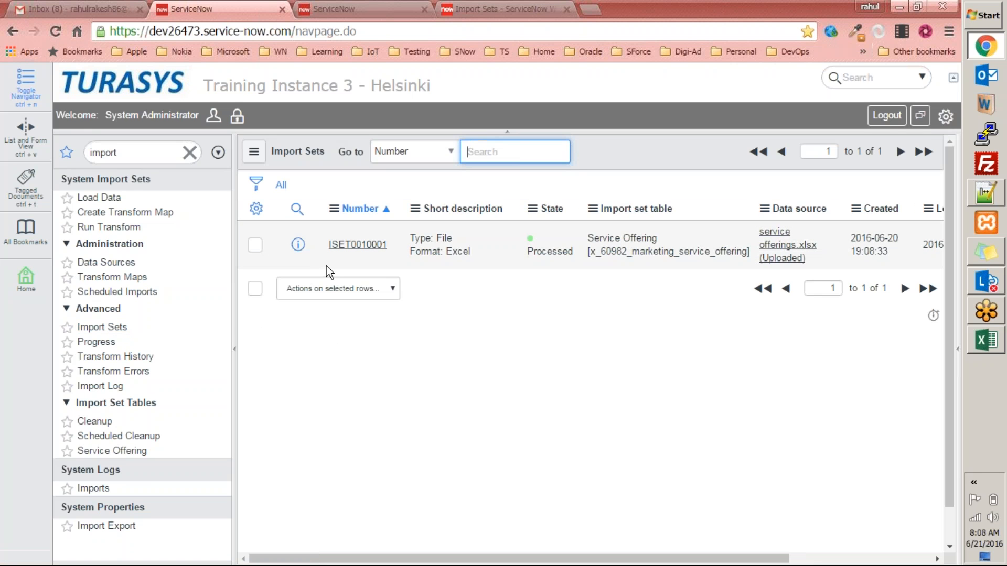
click(364, 245)
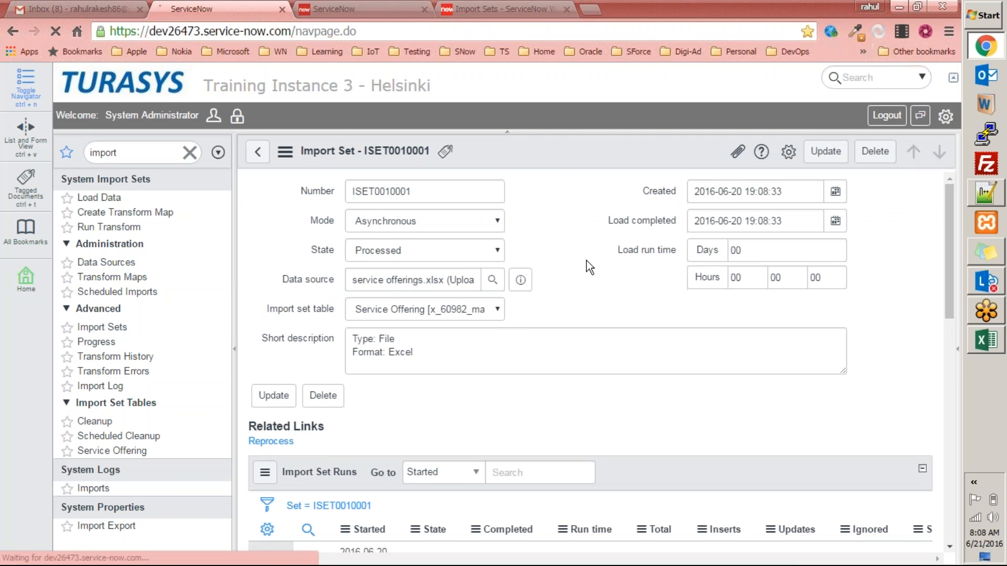
scroll(426, 331, down, 4)
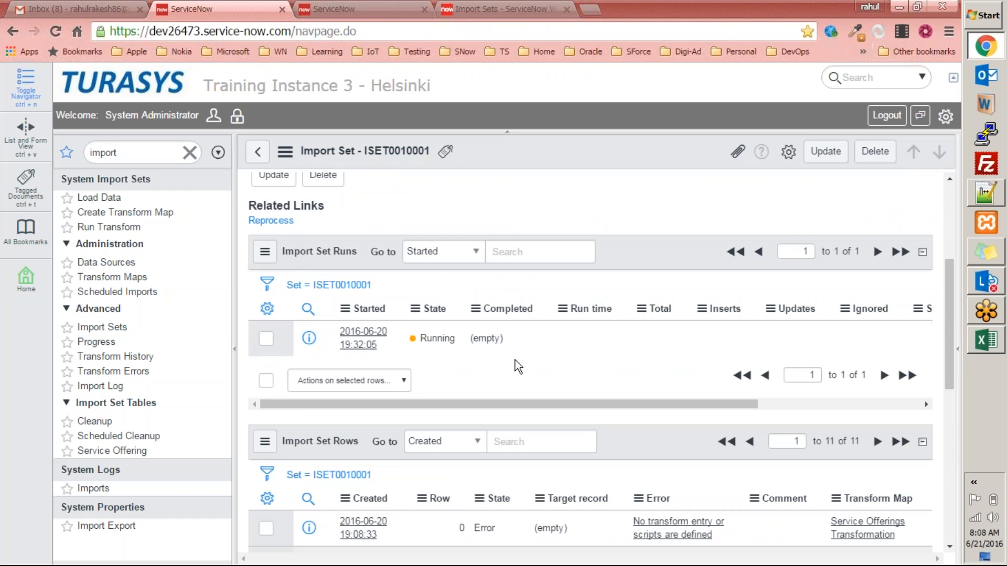
scroll(514, 360, up, 4)
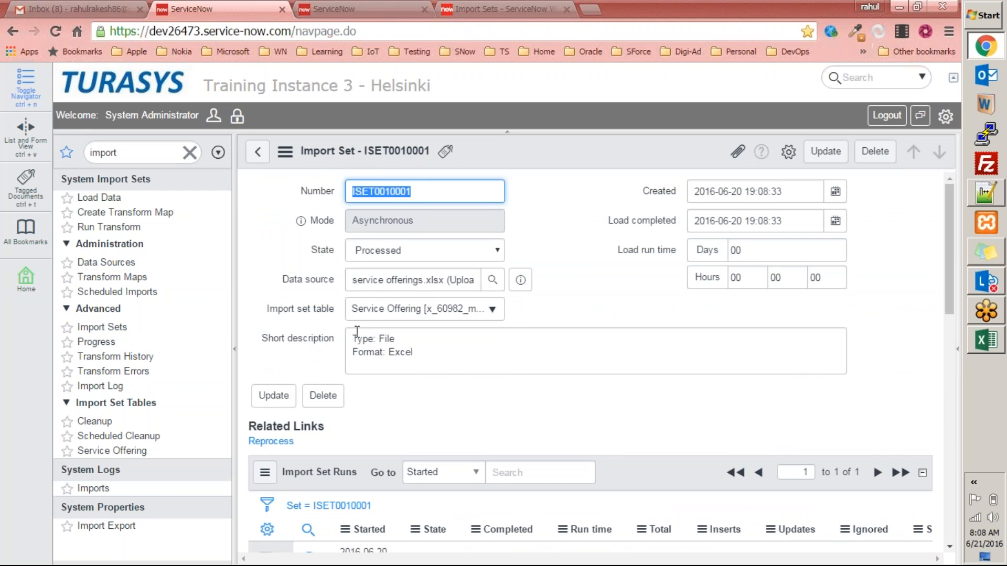
click(405, 247)
click(392, 279)
click(826, 151)
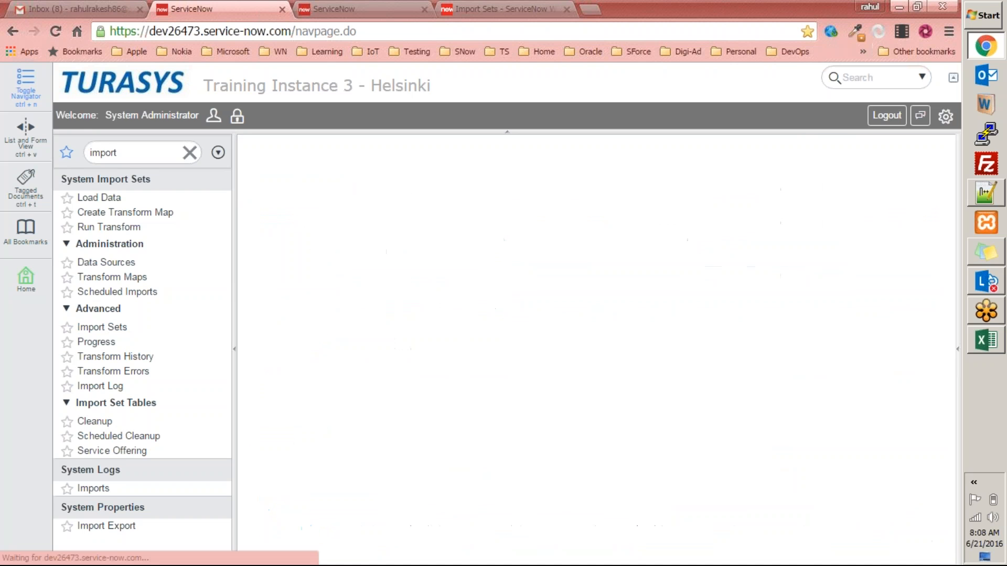
Open the Service Offerings Transformation map and run its transform on import set ISET0010001.
click(120, 272)
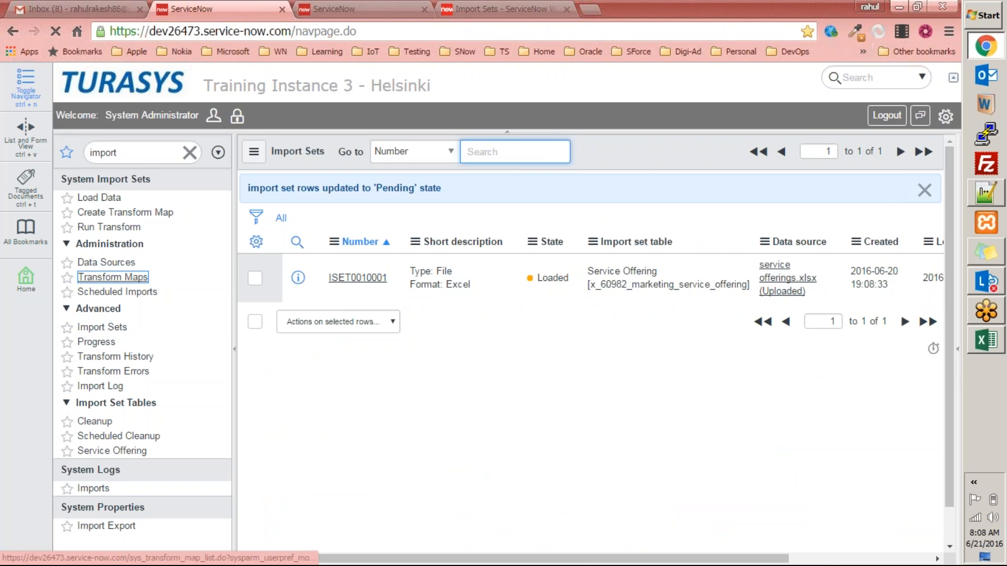
click(370, 402)
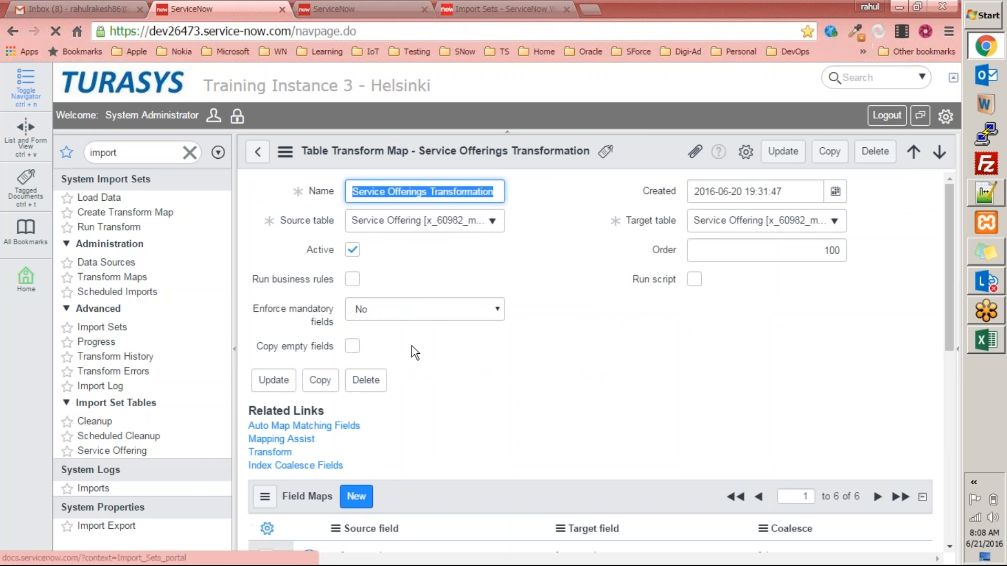
scroll(336, 390, down, 2)
click(267, 378)
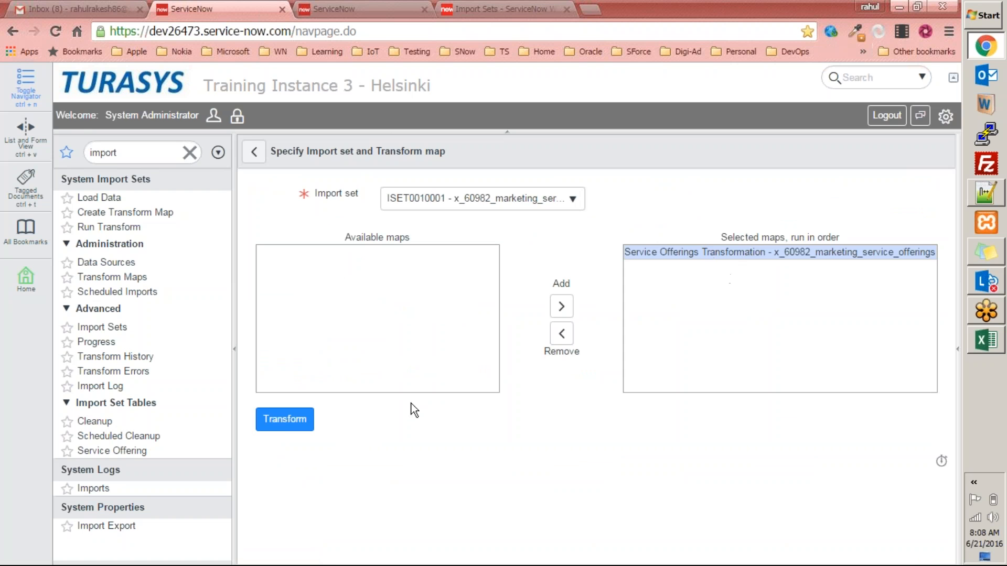
click(287, 423)
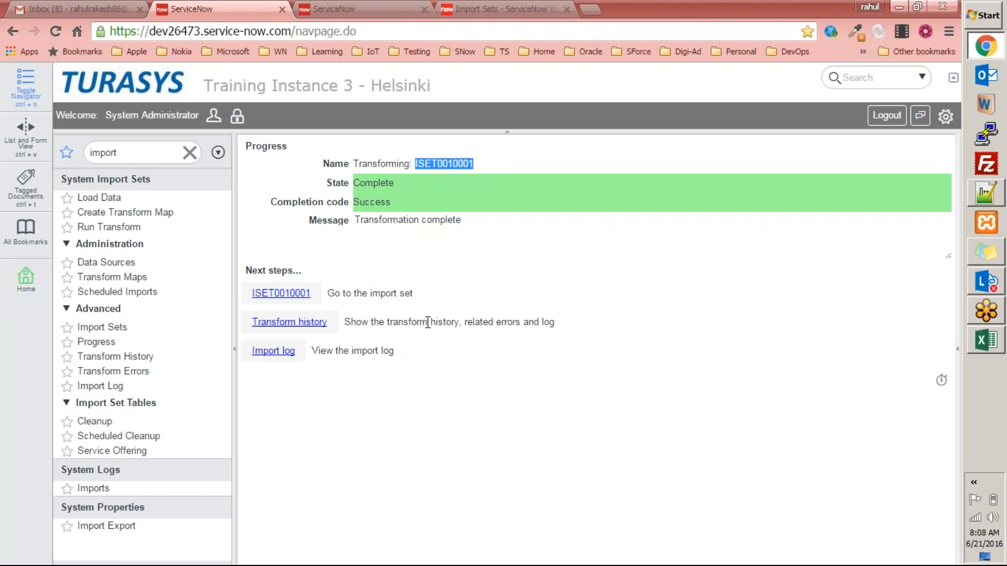
In the other ServiceNow browser tab, refresh the target table's Service Offerings list and look through its records.
key(ctrl+Tab)
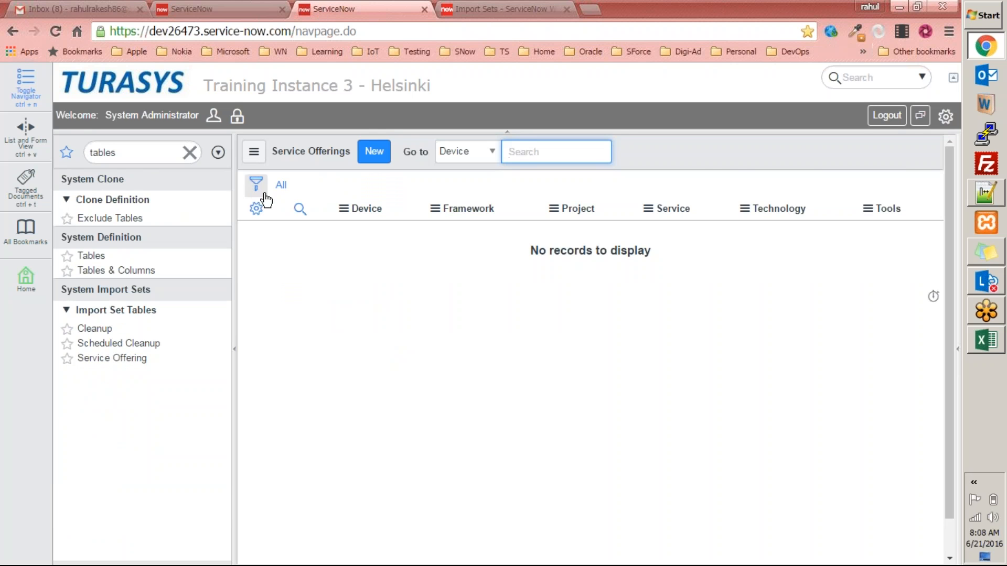
right_click(715, 155)
click(748, 238)
scroll(597, 342, down, 3)
scroll(597, 343, up, 3)
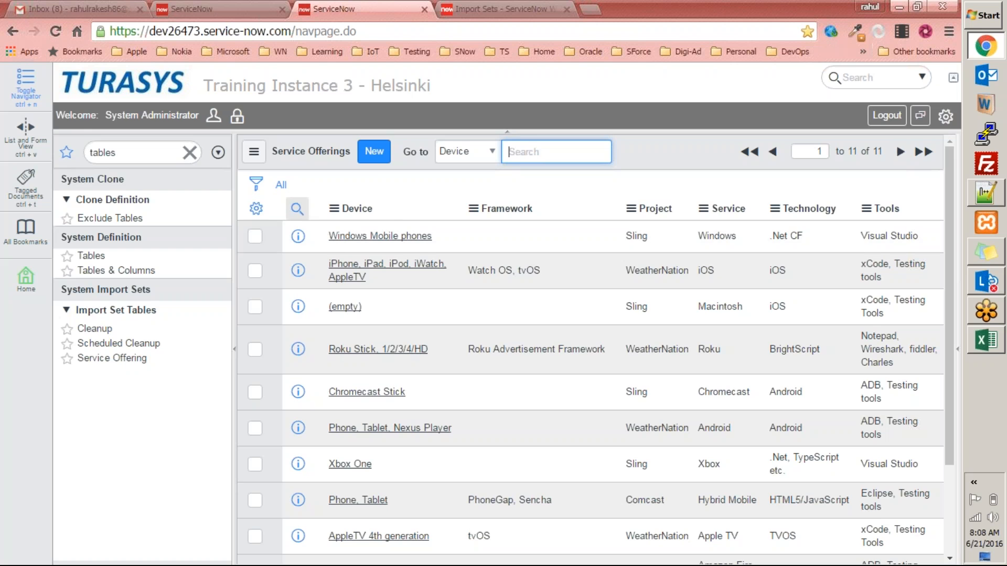
Examine the available and selected columns in the list's column personalization, close it without changes, and look over the records again.
click(255, 209)
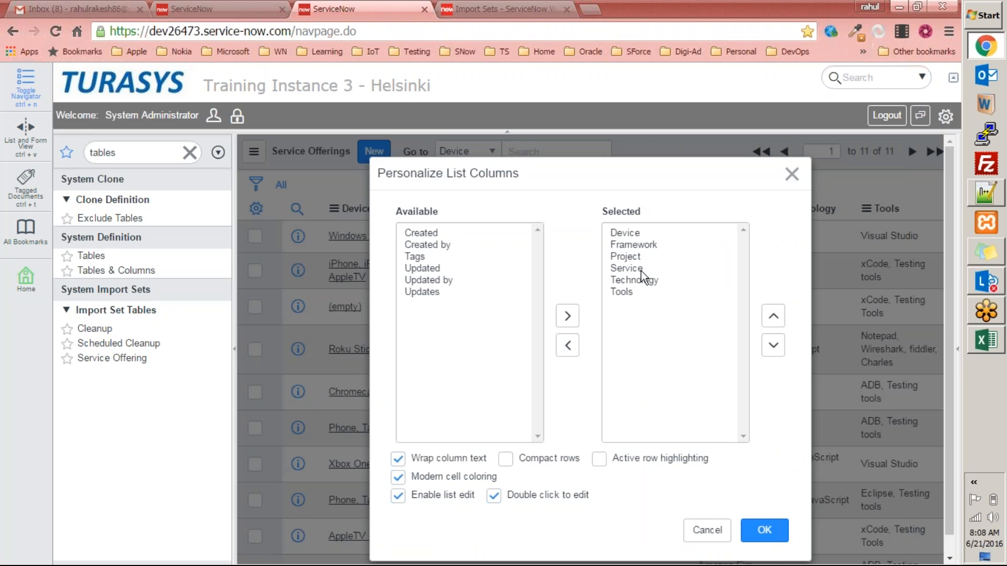
click(638, 233)
click(637, 244)
click(634, 257)
click(632, 268)
click(630, 282)
click(625, 293)
click(417, 232)
drag(417, 232, 415, 290)
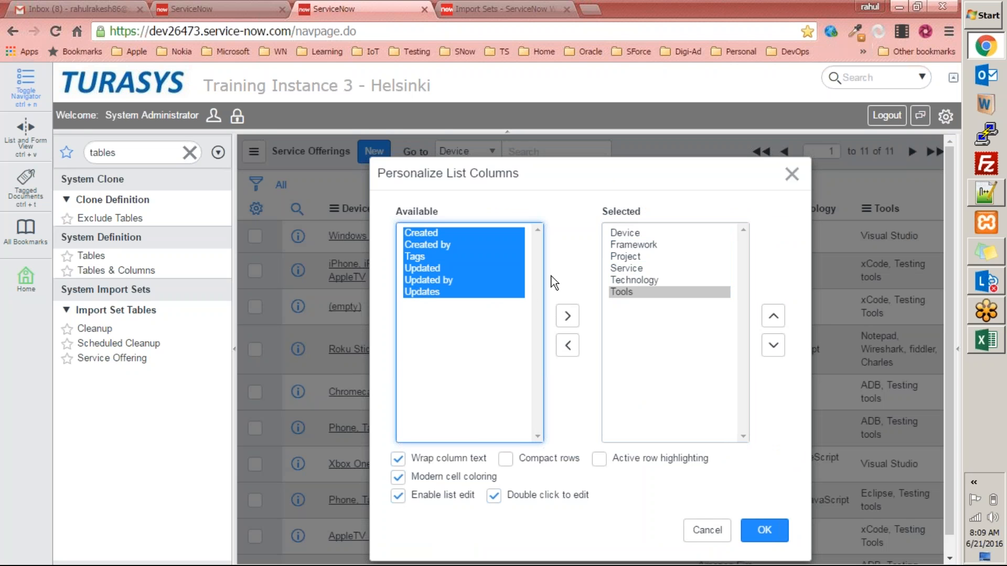
click(791, 174)
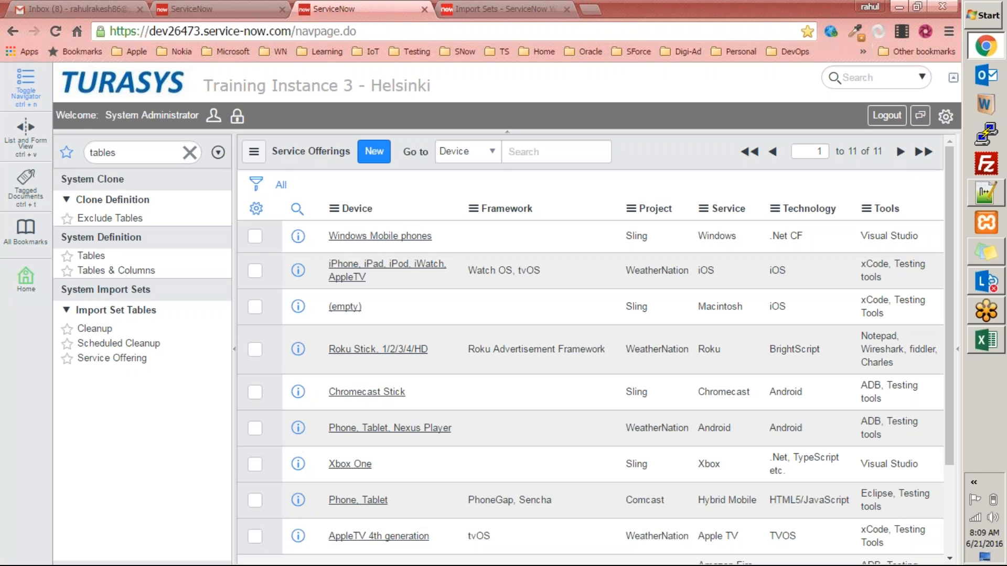
scroll(590, 355, down, 3)
scroll(591, 356, up, 3)
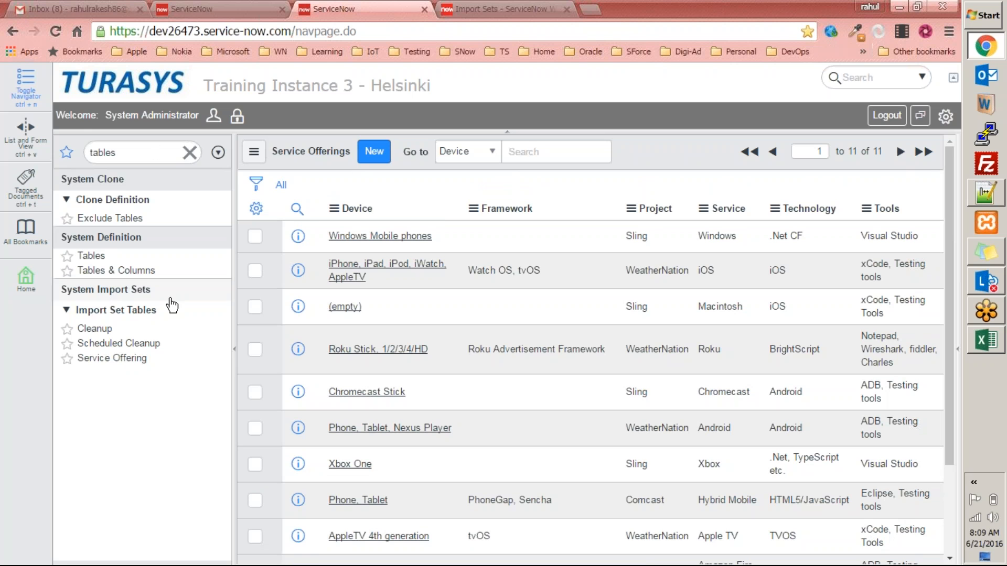
Clean up the Service Offering [x_60982_marketing_service_offering] import set table, deleting data only, and look through the resulting import log.
click(94, 329)
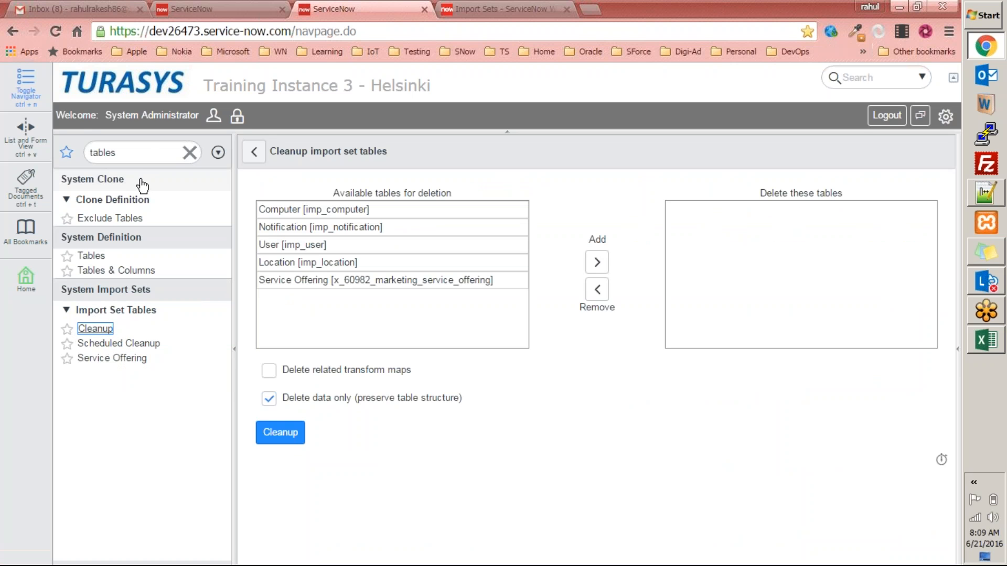
click(97, 329)
click(93, 329)
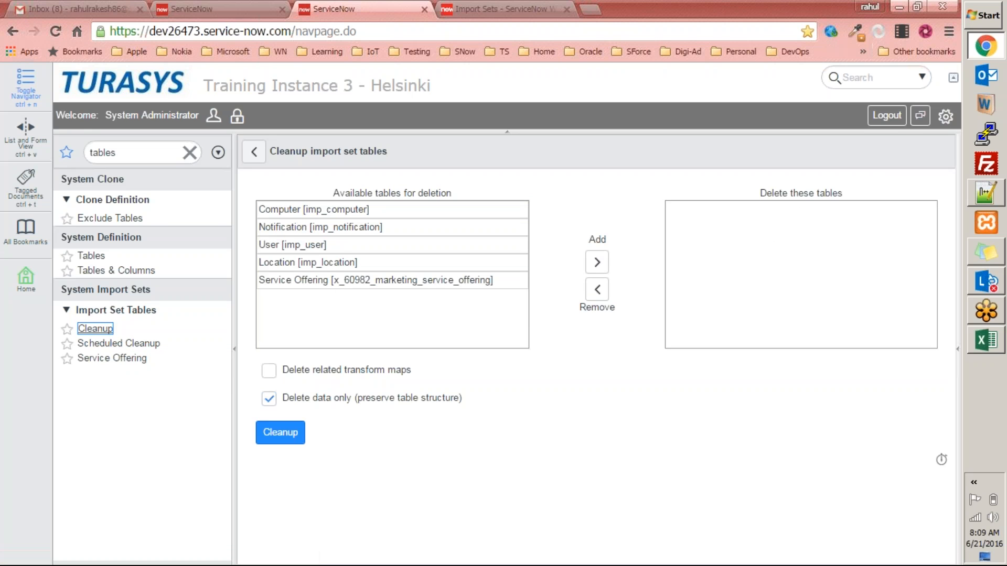
click(347, 280)
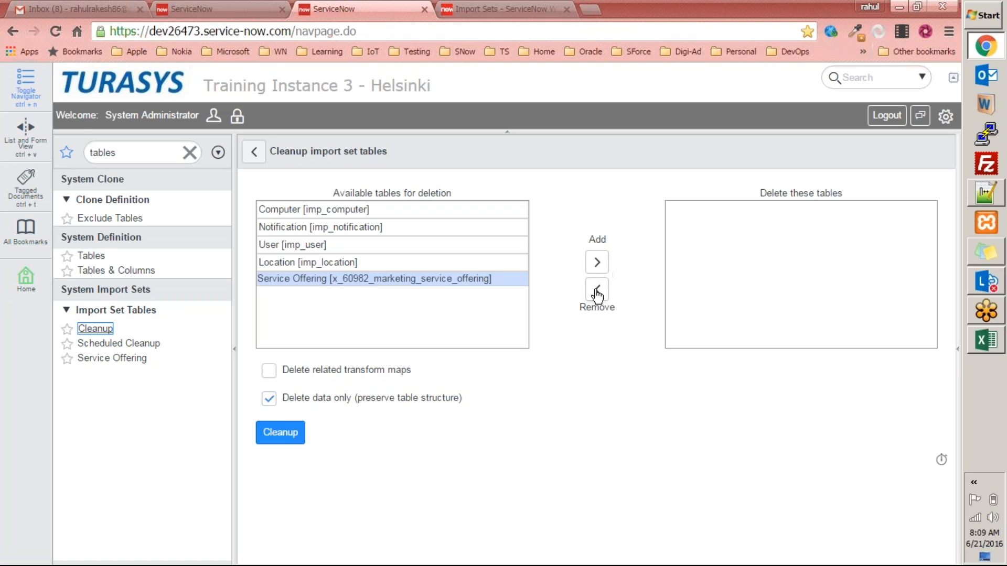
click(597, 263)
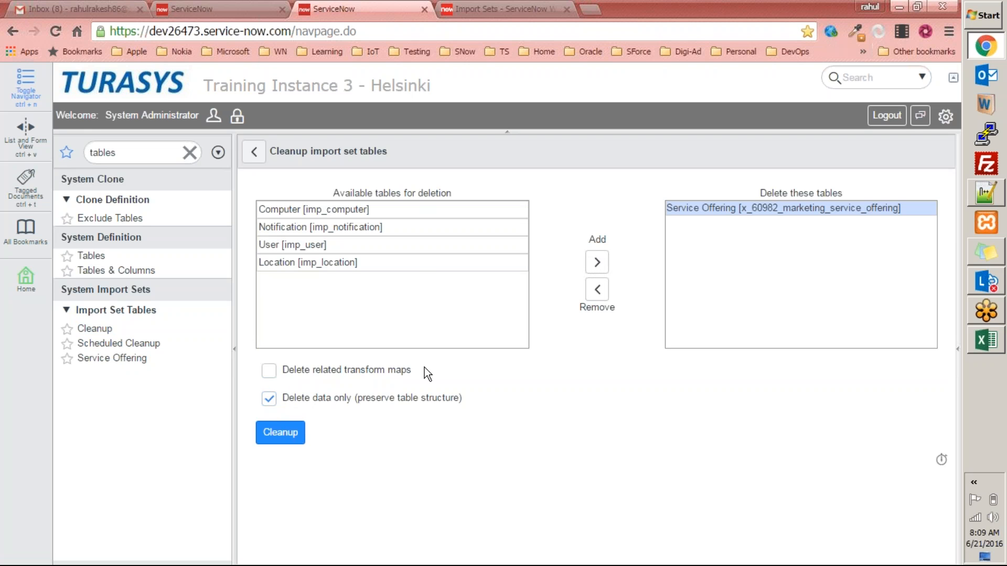
click(281, 436)
click(282, 436)
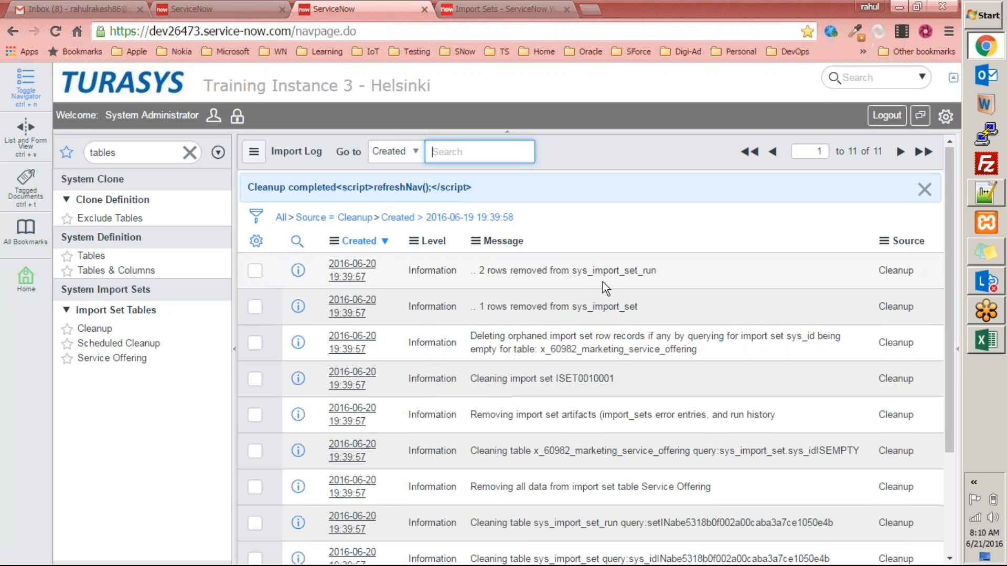
scroll(603, 283, down, 2)
scroll(602, 283, up, 2)
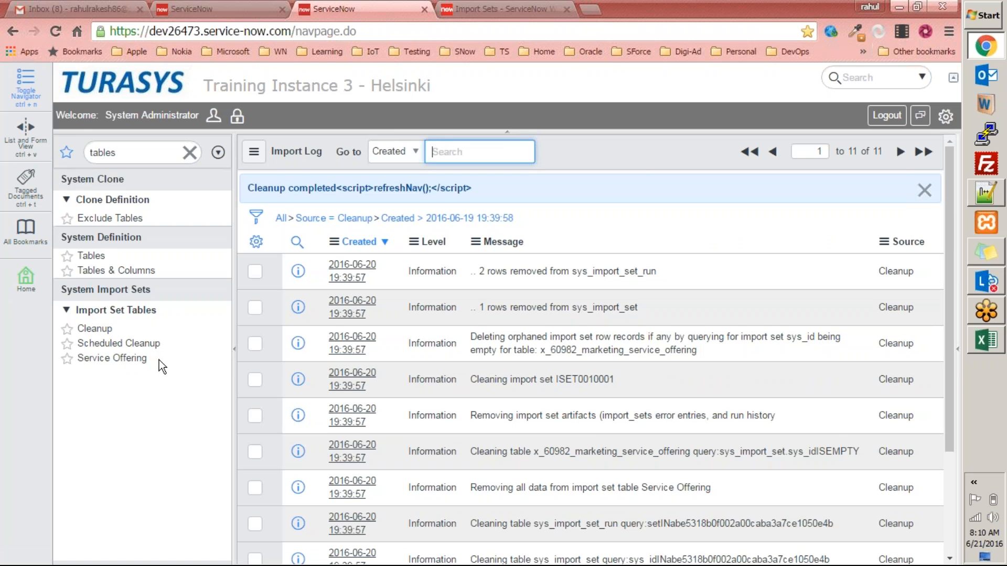
Copy the import set table name from the Notepad++ notes and open x_60982_marketing_service_offering.list in ServiceNow.
click(986, 193)
double_click(360, 78)
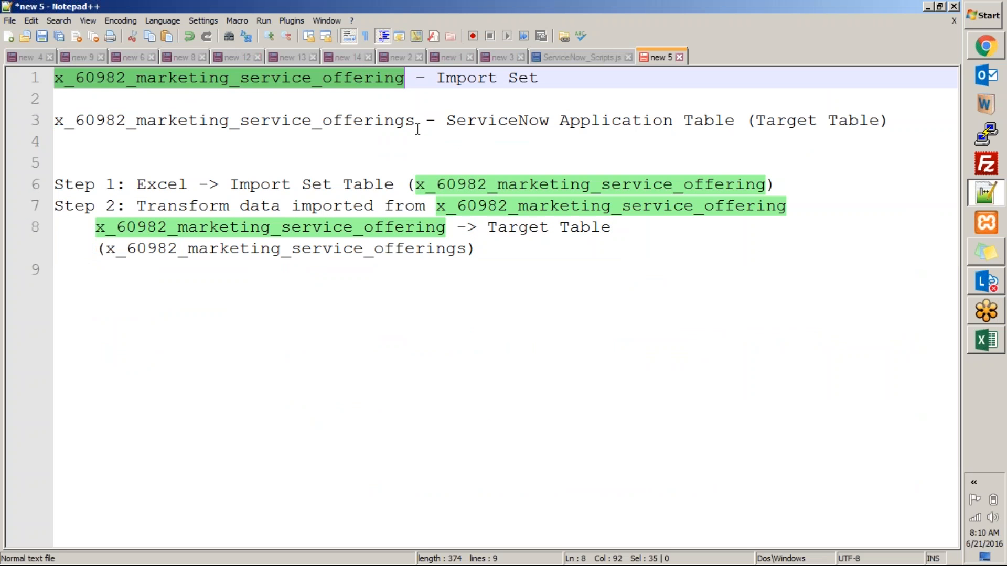
key(ctrl+c)
key(alt+Tab)
double_click(157, 151)
key(ctrl+v)
text(.list)
key(Return)
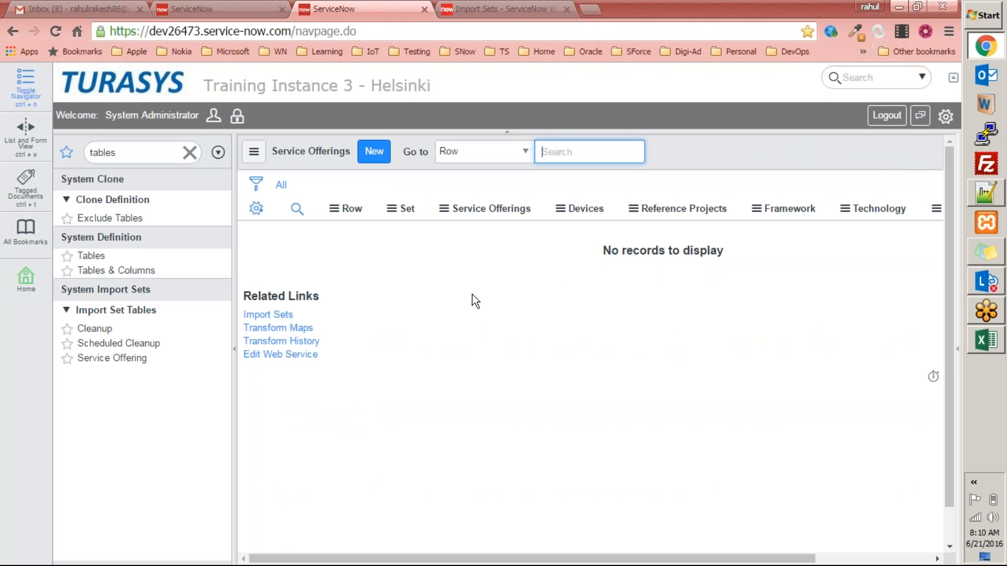
Copy the target table name from the Notepad++ notes, open x_60982_marketing_service_offerings.list in ServiceNow, and look through its records.
key(alt+Tab)
click(301, 288)
double_click(302, 246)
key(alt+Tab)
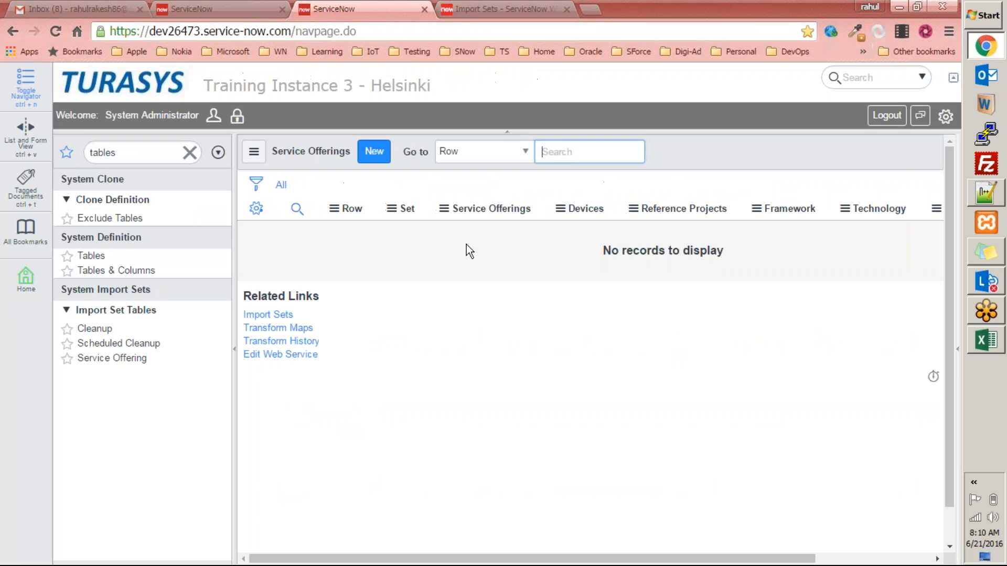
double_click(146, 152)
key(ctrl+v)
text(.lis)
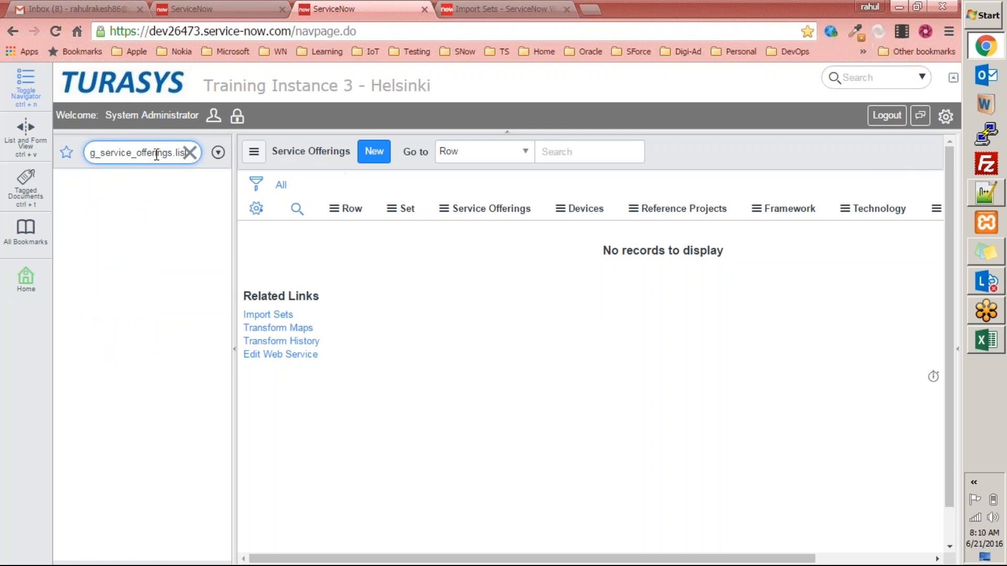
key(Return)
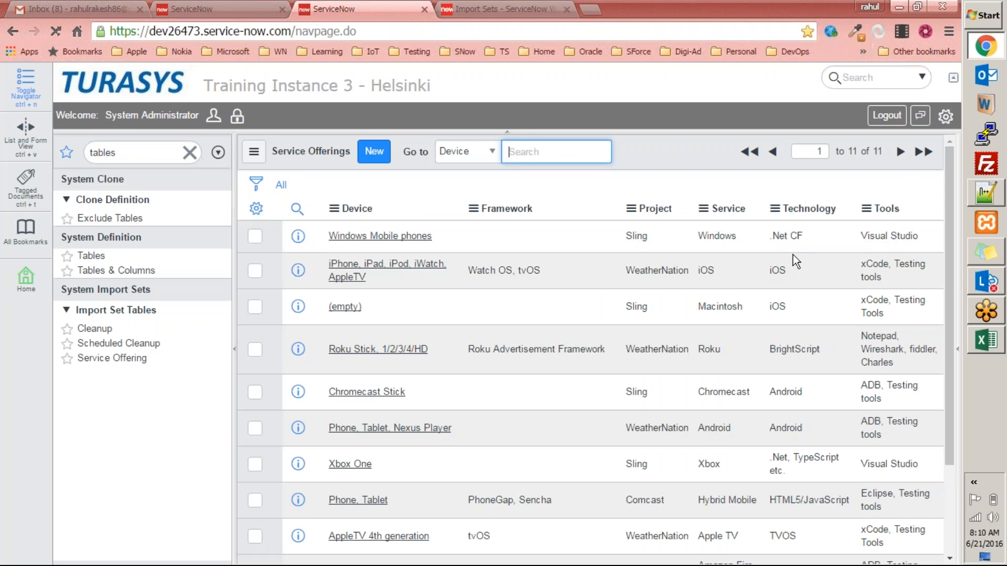
scroll(874, 418, down, 3)
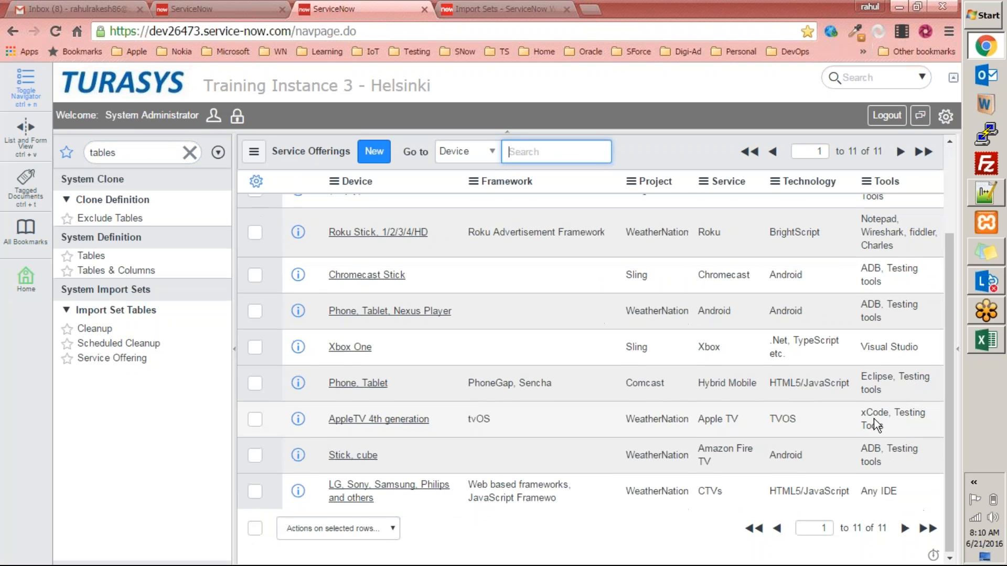
scroll(874, 419, up, 3)
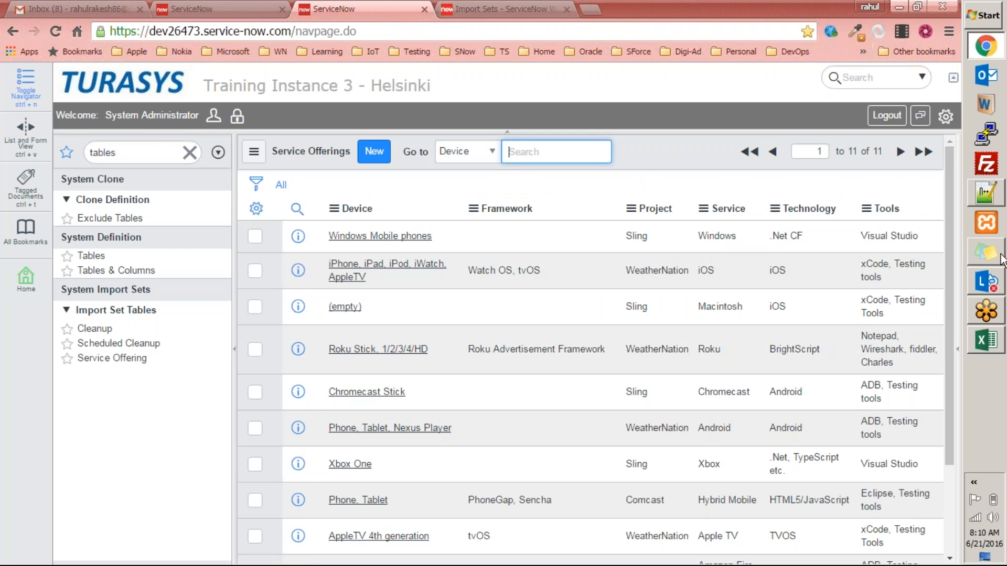
Close the Excel window, switch to the Notepad++ notes, and highlight the import set table name x_60982_marketing_service_offering in Step 2.
click(978, 335)
click(950, 9)
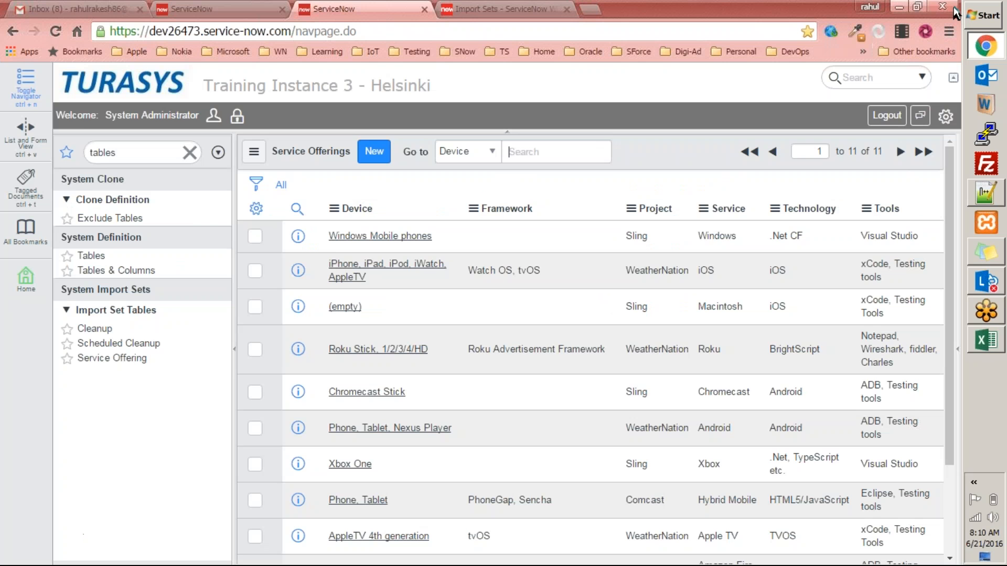
click(989, 197)
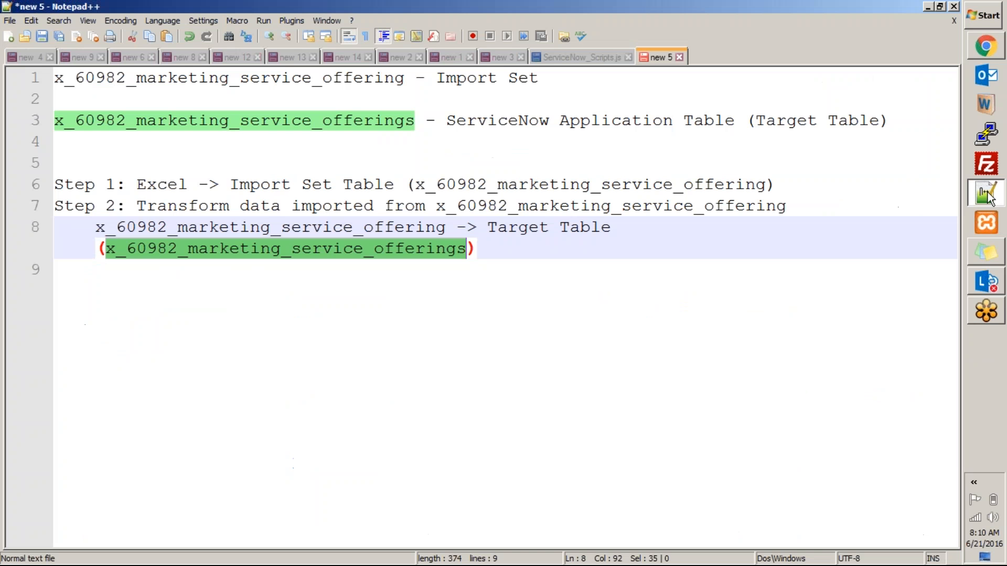
triple_click(343, 220)
double_click(343, 220)
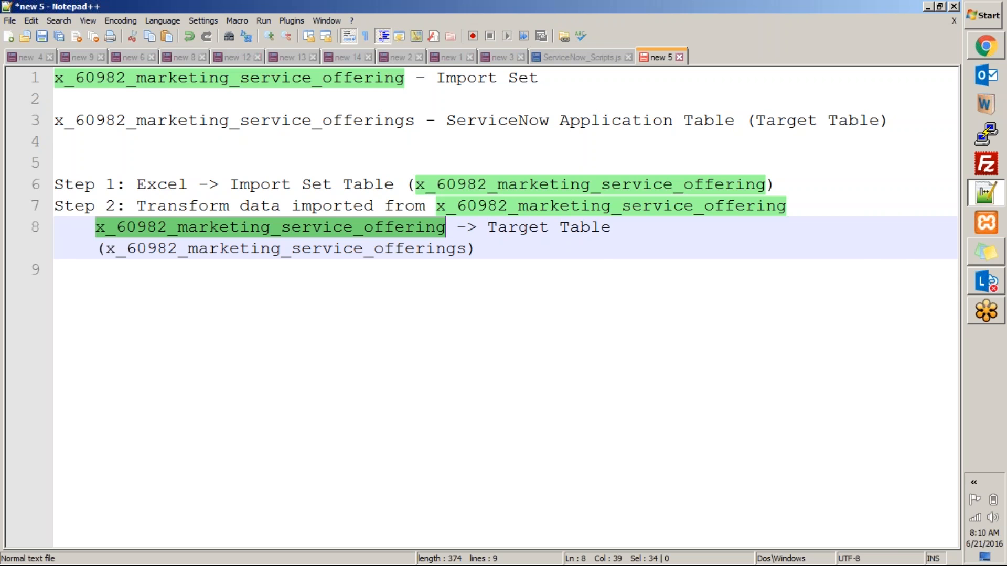
Return to ServiceNow and clean up the Service Offering [x_60982_marketing_service_offering] import set table, deleting related transform maps and not limiting deletion to data only.
key(alt+Tab)
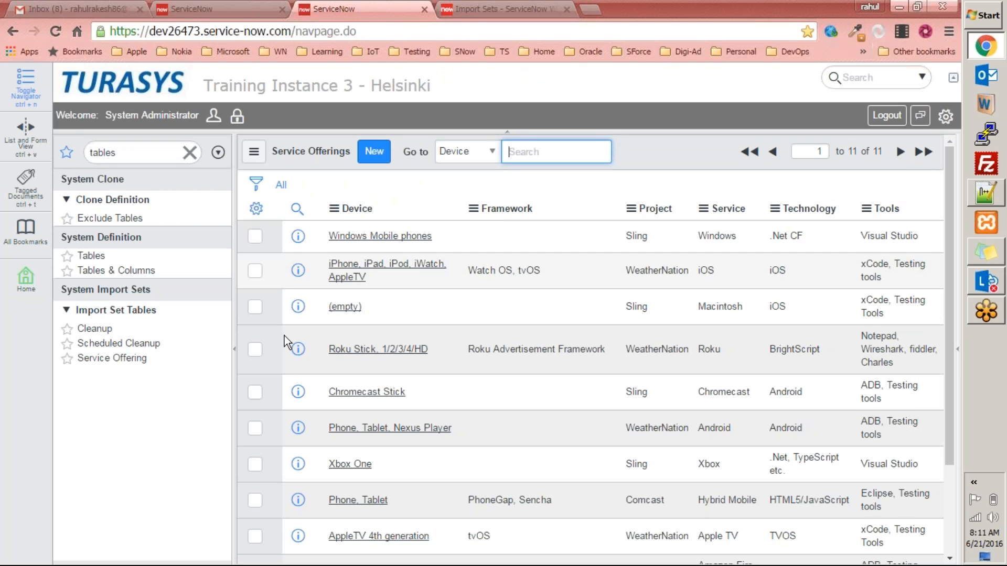
click(94, 328)
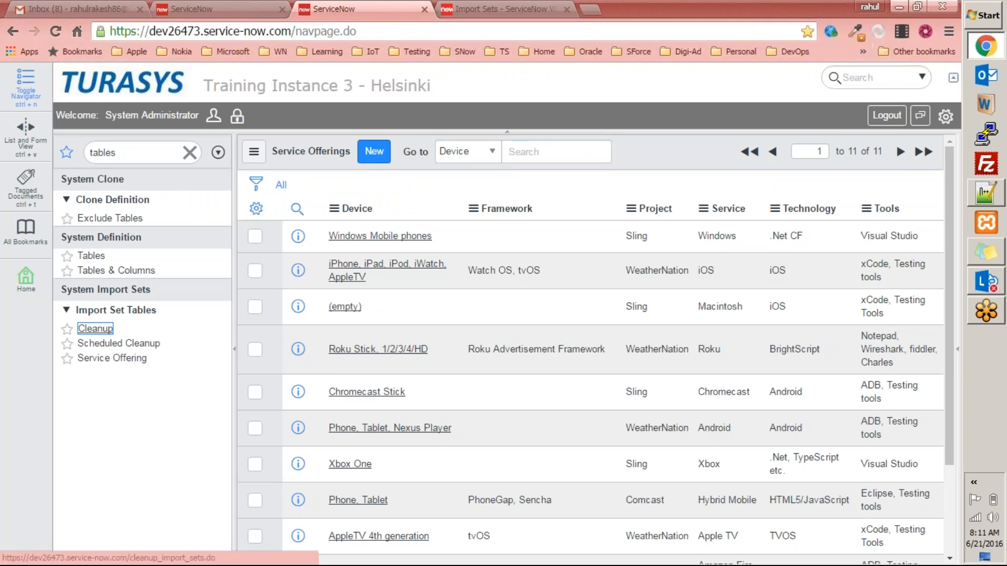
click(363, 278)
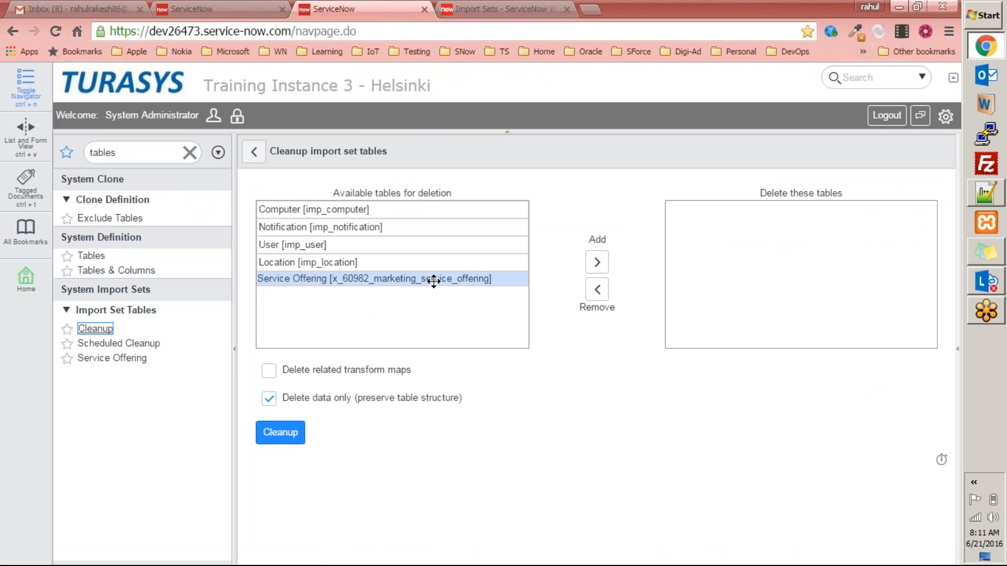
click(597, 262)
click(270, 371)
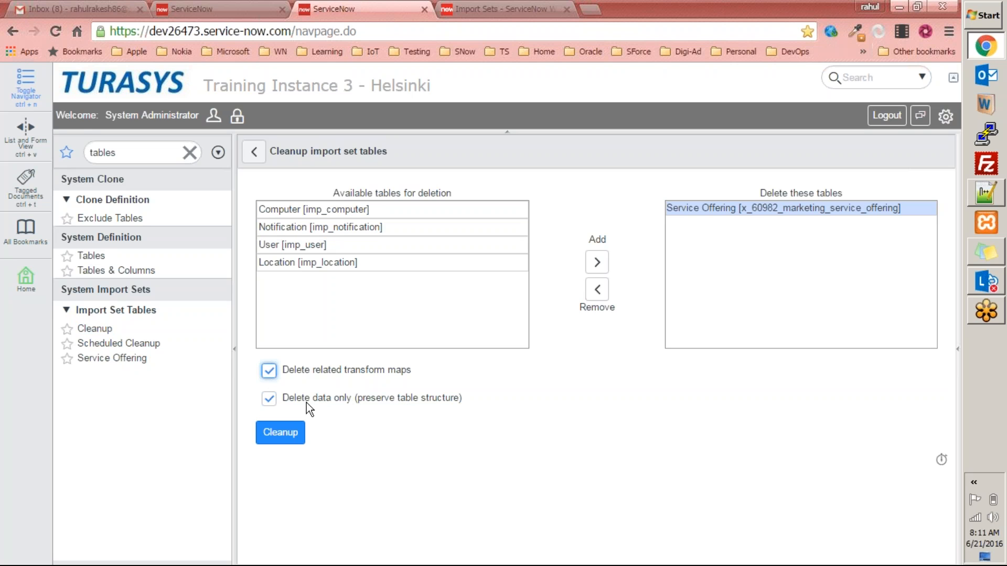
click(268, 398)
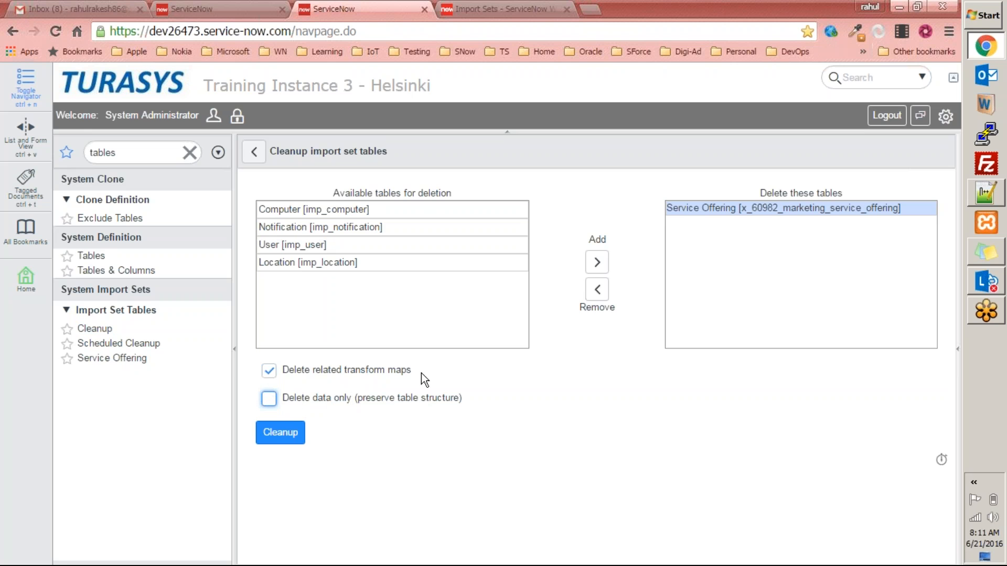
click(274, 429)
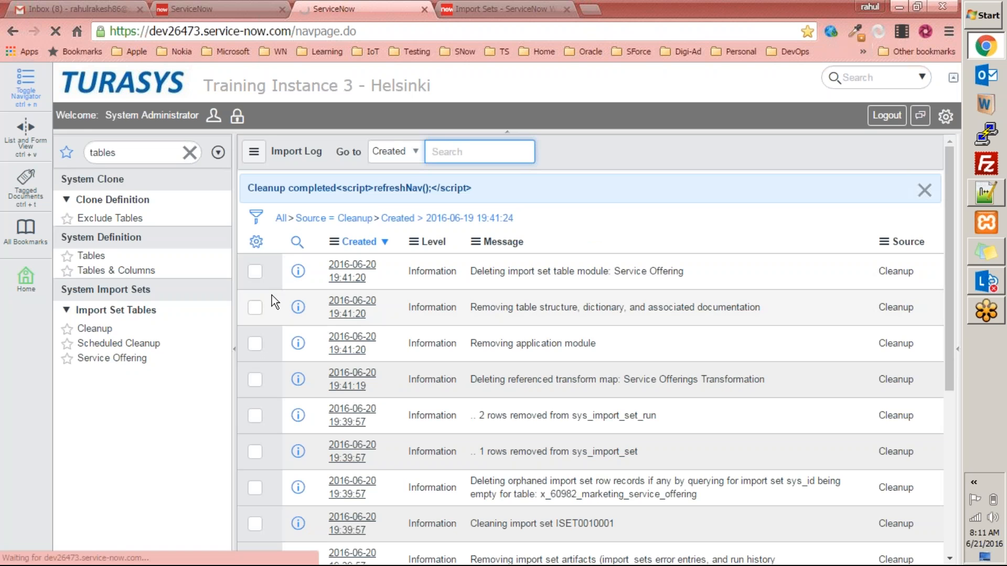
Filter the application navigator by import, and check the Import Sets list and the Table Transform Maps list.
click(135, 152)
text(import)
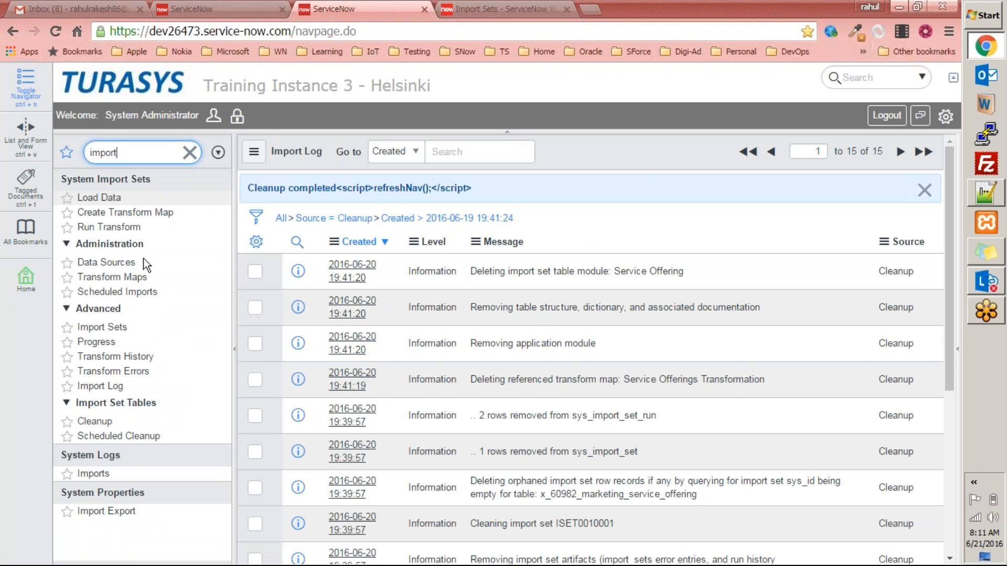
click(103, 327)
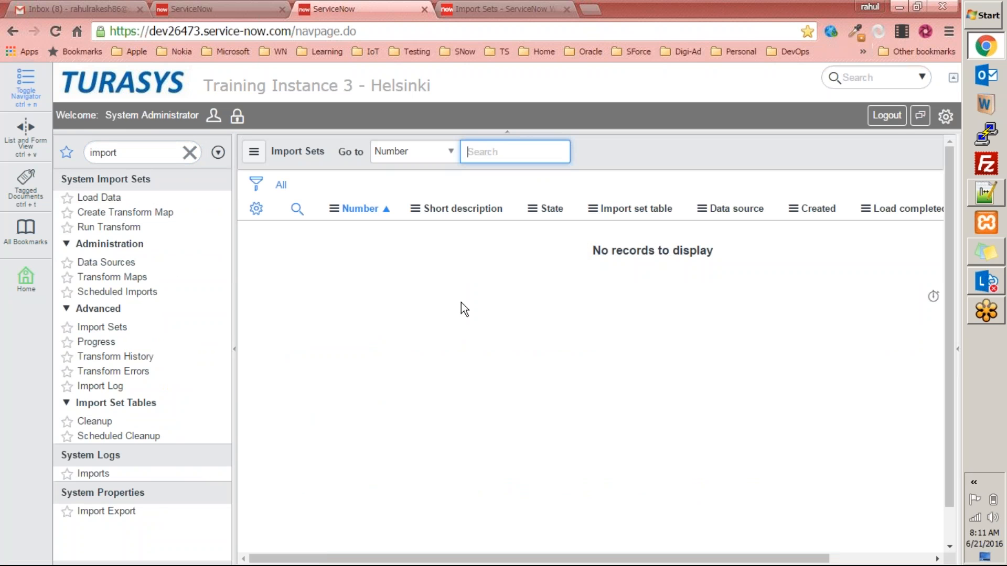
click(121, 277)
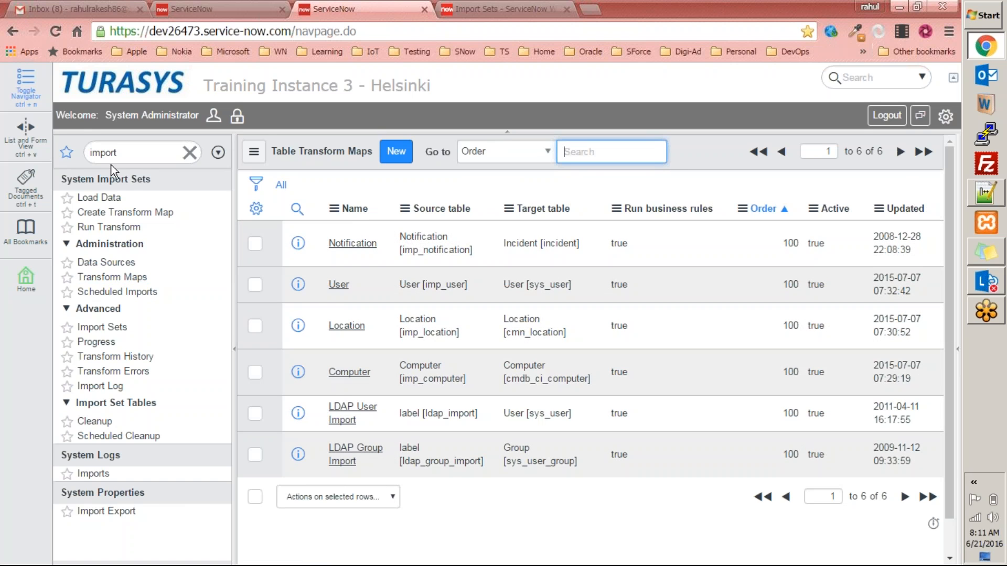
Copy the import set table name from the Notepad++ notes and try to open x_60982_marketing_service_offering.list in ServiceNow.
click(993, 202)
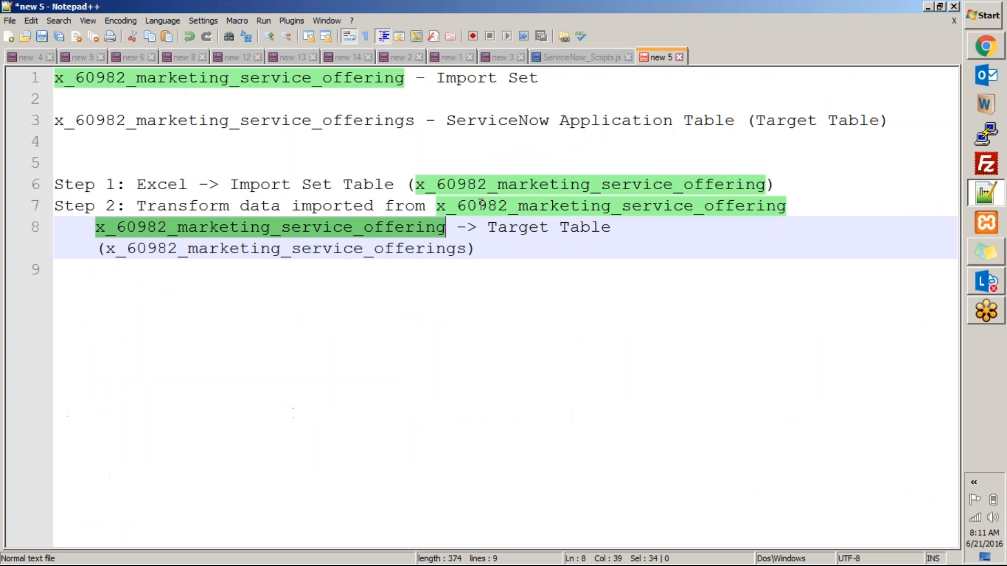
double_click(362, 84)
key(ctrl+c)
click(986, 46)
double_click(128, 151)
key(ctrl+v)
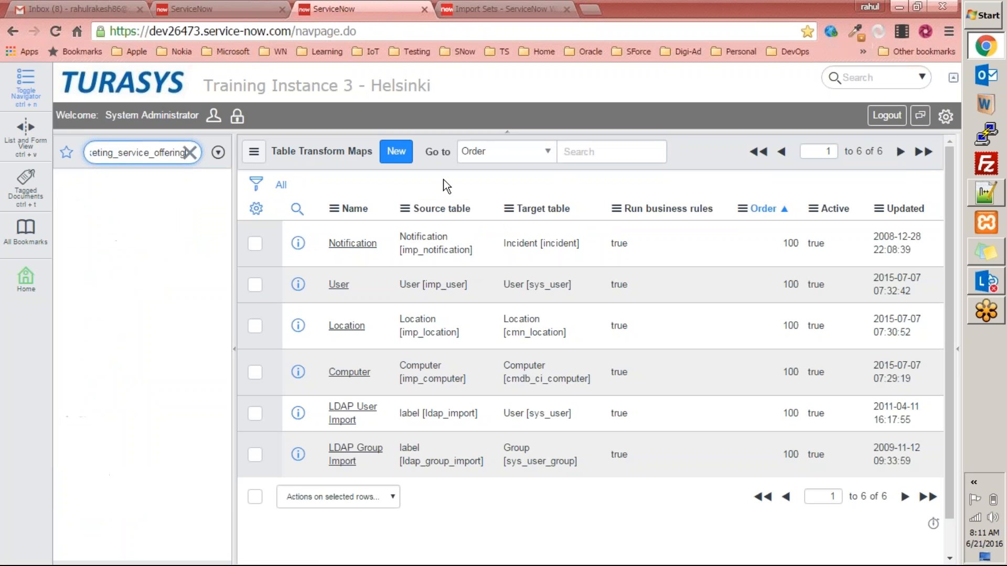
text(.list)
key(Return)
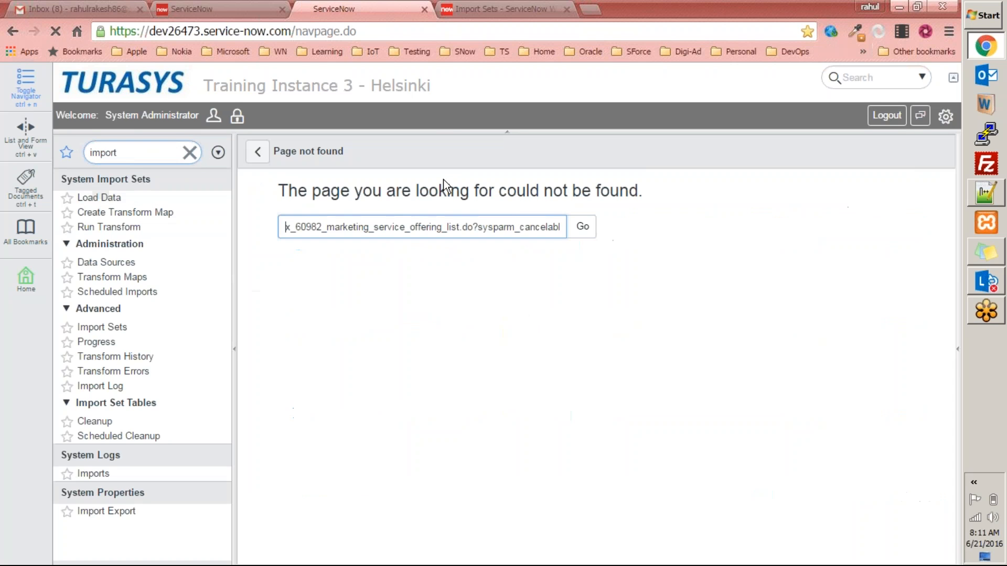
Open the target table list x_60982_marketing_service_offerings.list and look through its records.
double_click(173, 151)
key(ctrl+v)
text(s.list)
key(Return)
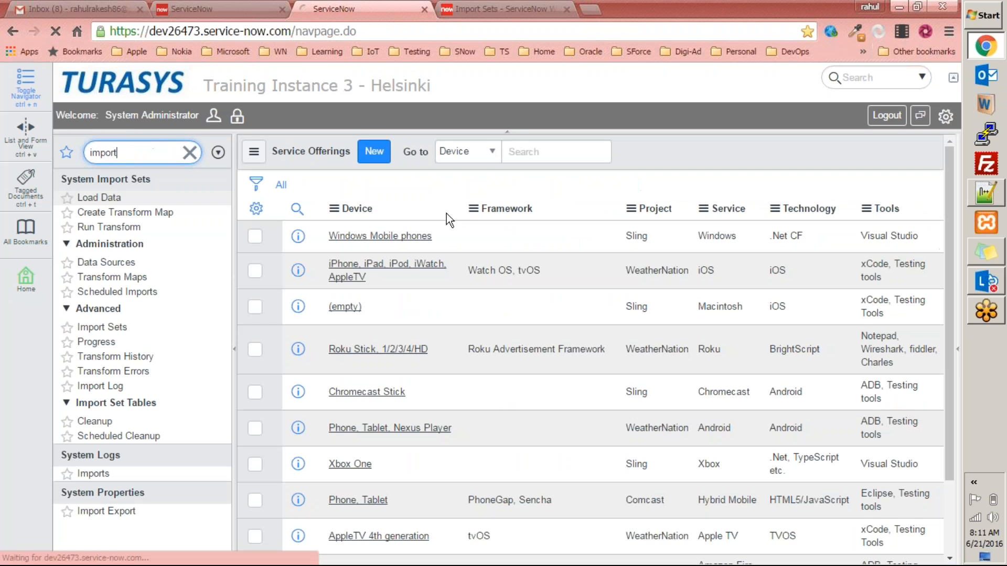
scroll(587, 314, down, 3)
scroll(585, 314, up, 3)
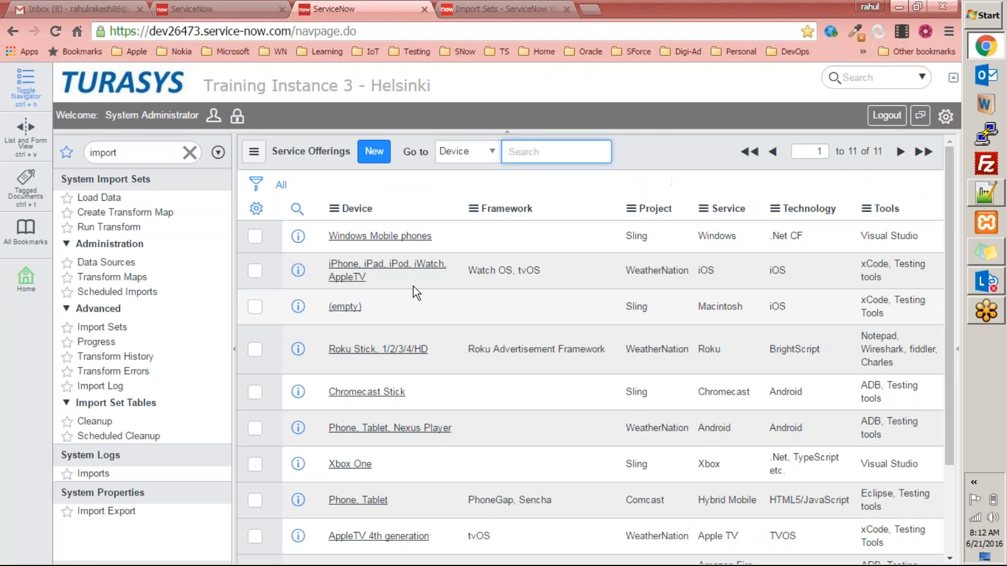
Switch to the Notepad++ notes, select the text from Step 2 up to the first line, and return to ServiceNow.
key(alt+Tab)
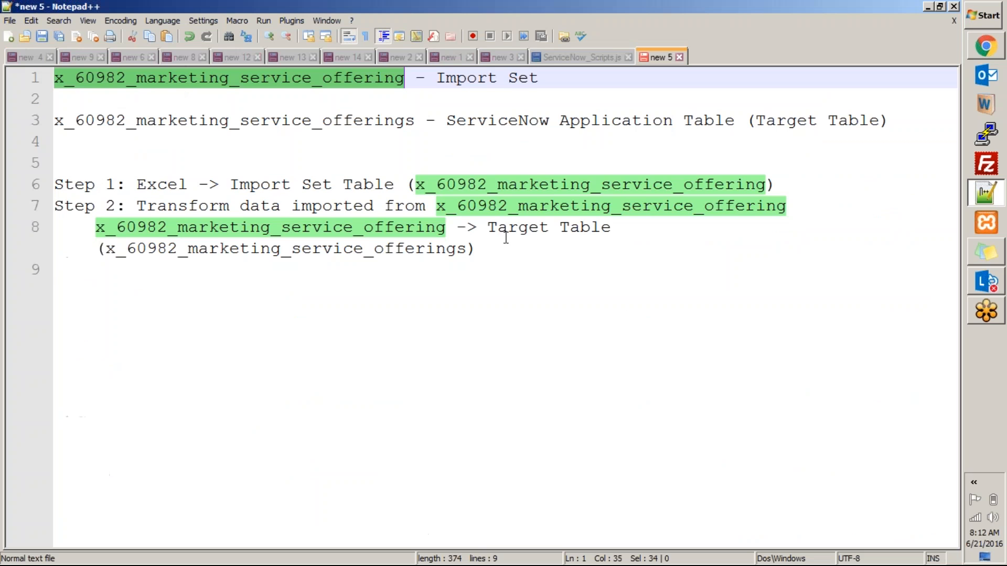
click(548, 270)
drag(519, 269, 81, 79)
key(alt+Tab)
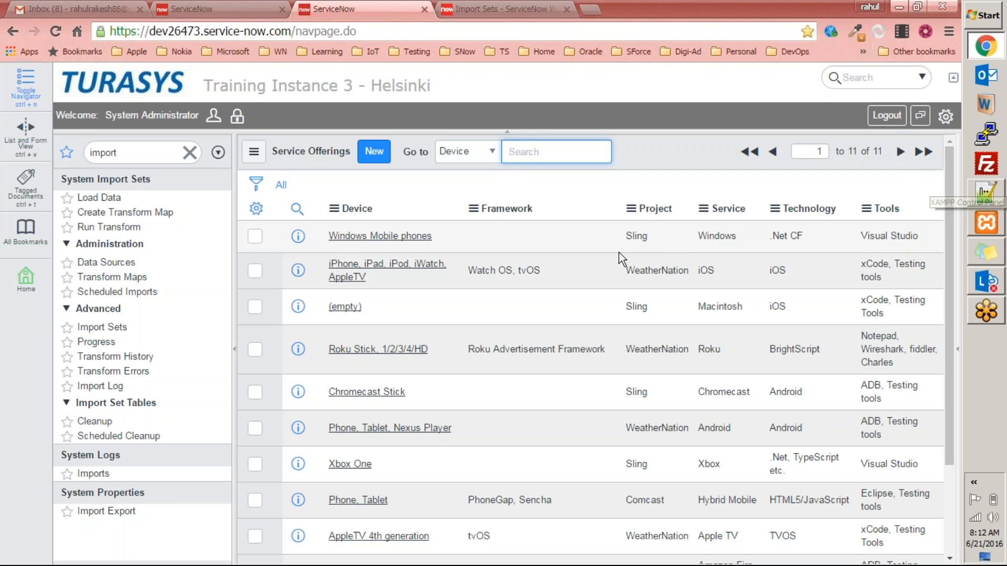
Review the Import Sets wiki flowchart of data sources and target tables, the Service Offerings list, and the ISET0010001 transform progress page.
click(552, 17)
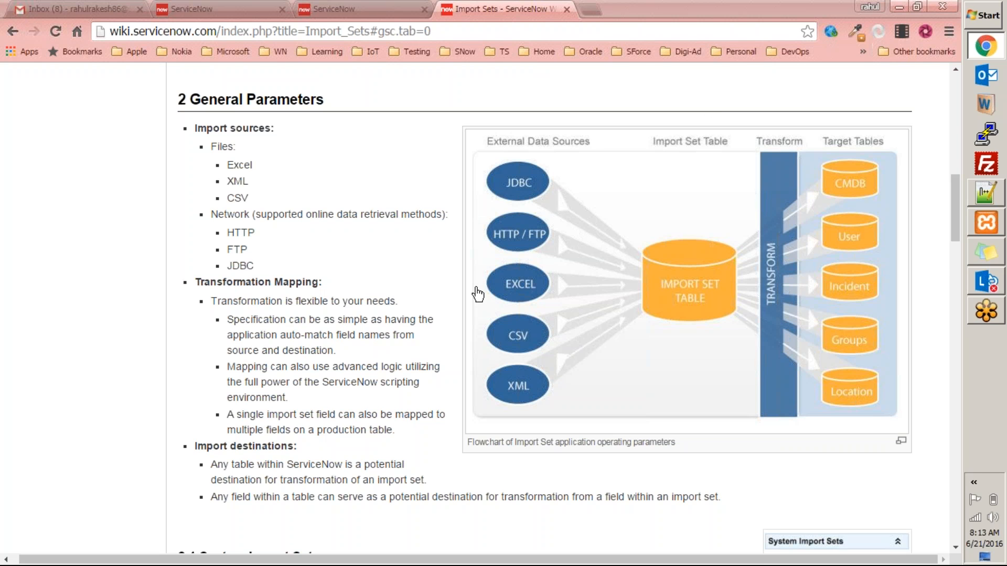
click(338, 8)
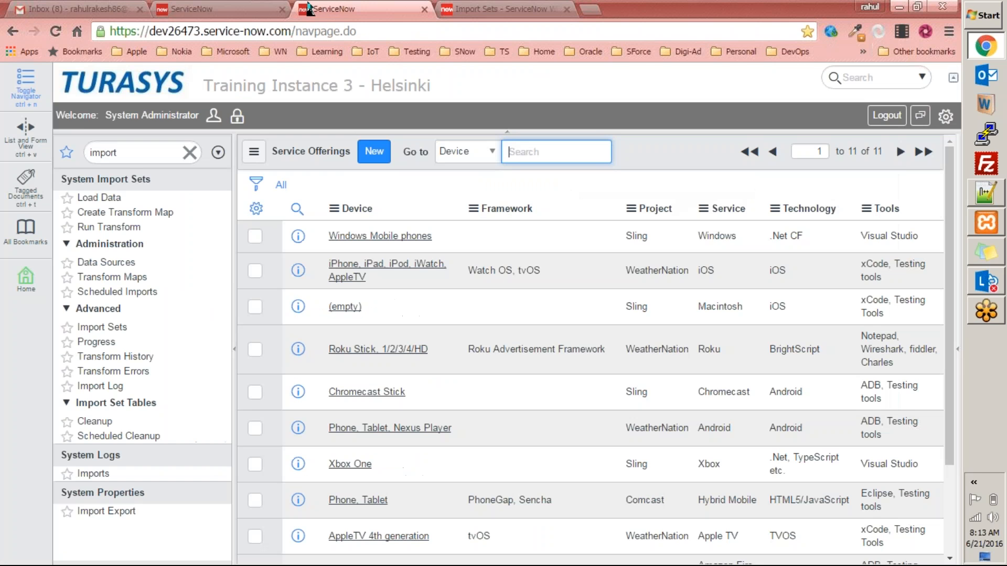
click(211, 8)
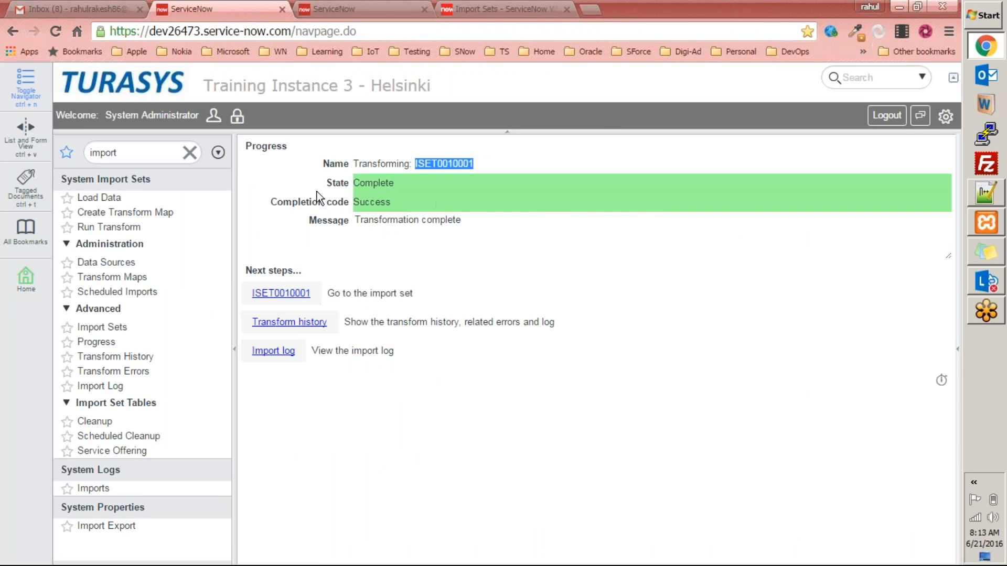
click(321, 10)
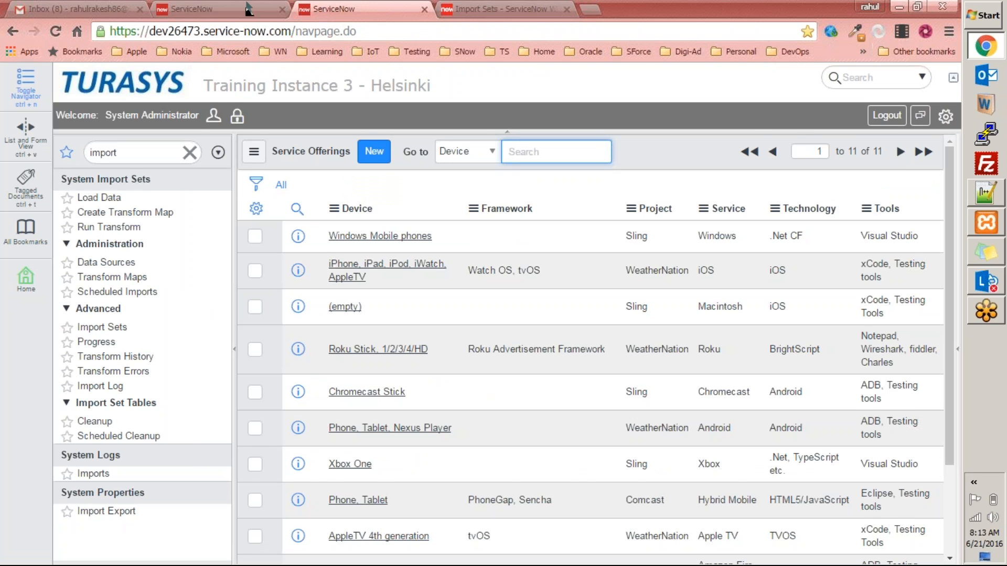
click(440, 10)
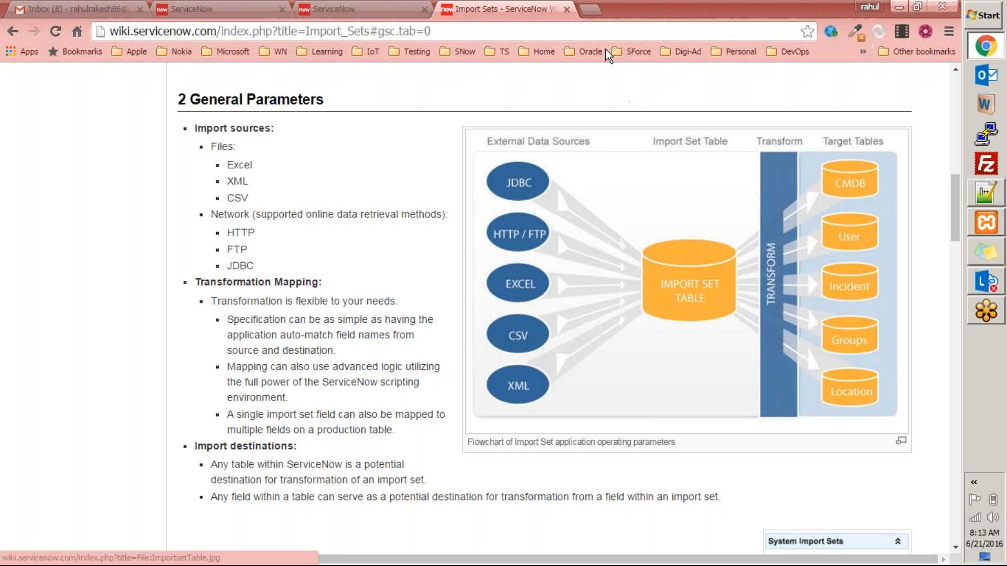
Search Google in a new browser tab for sample xml file, and refine the search to sample xml file download.
click(595, 8)
text(sa)
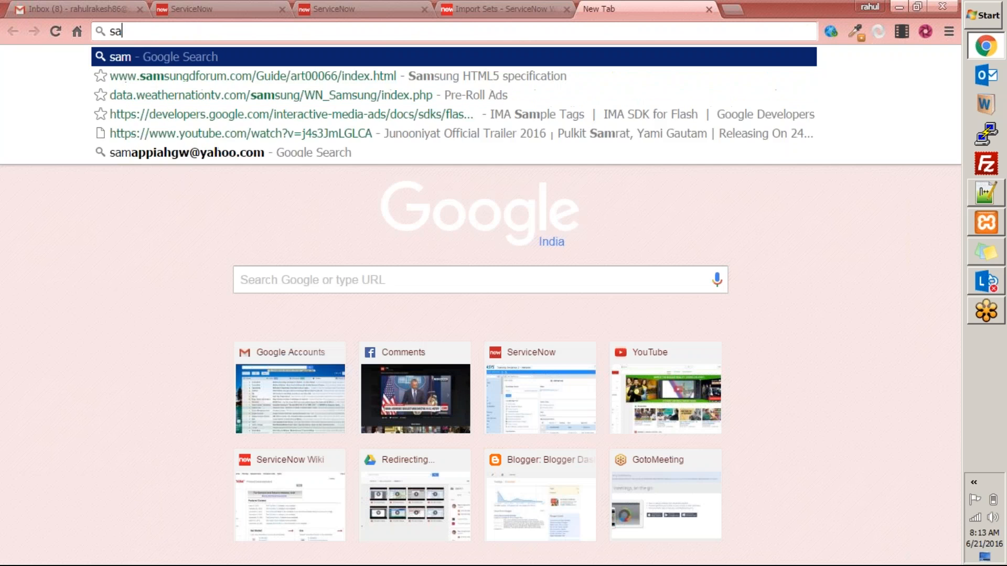
text(mple xml )
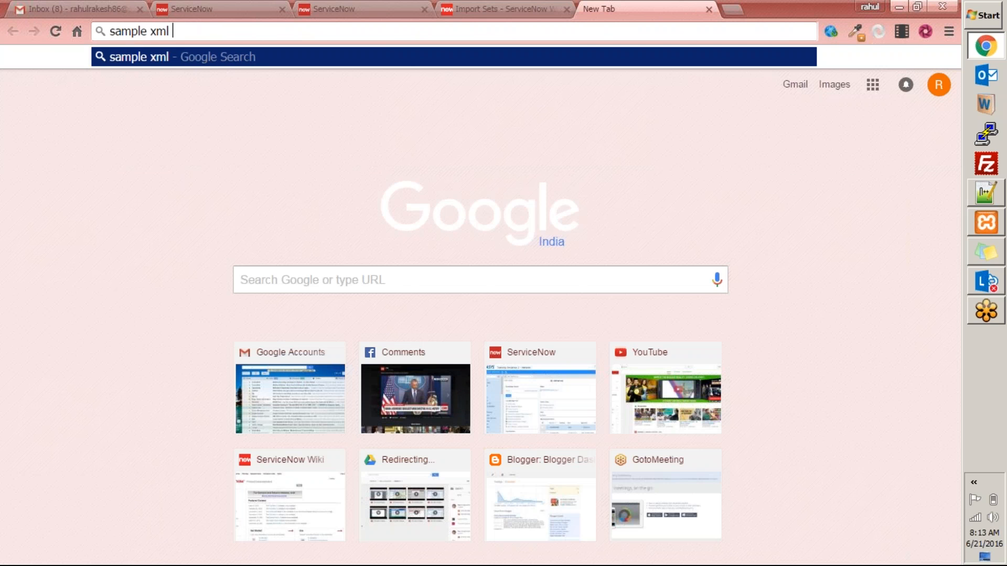
text(file)
key(Return)
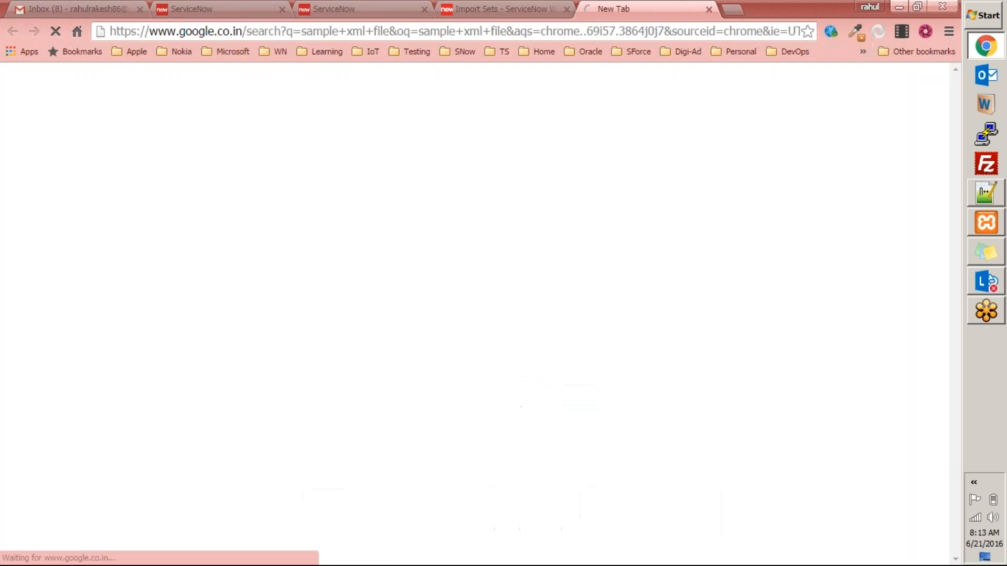
click(264, 90)
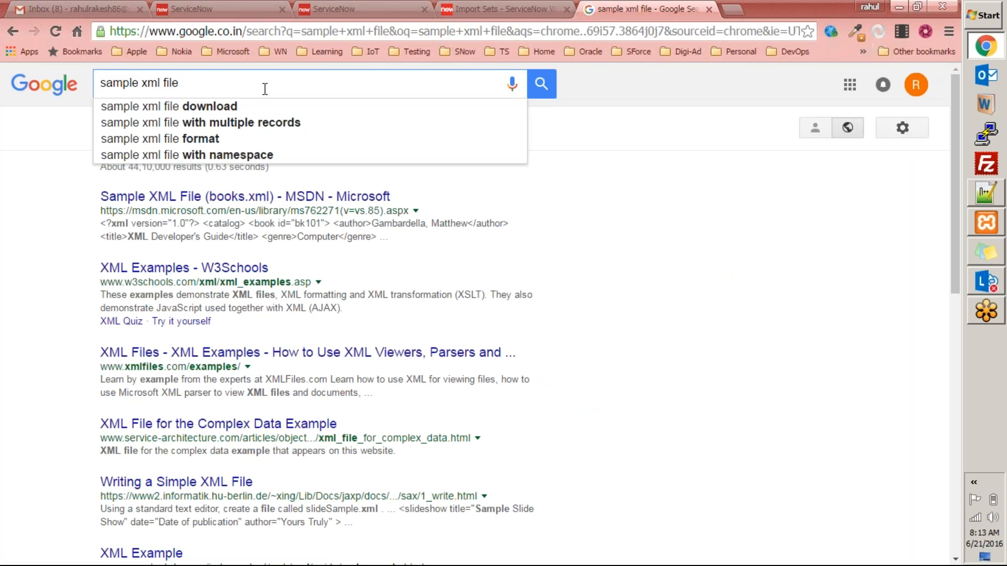
click(257, 104)
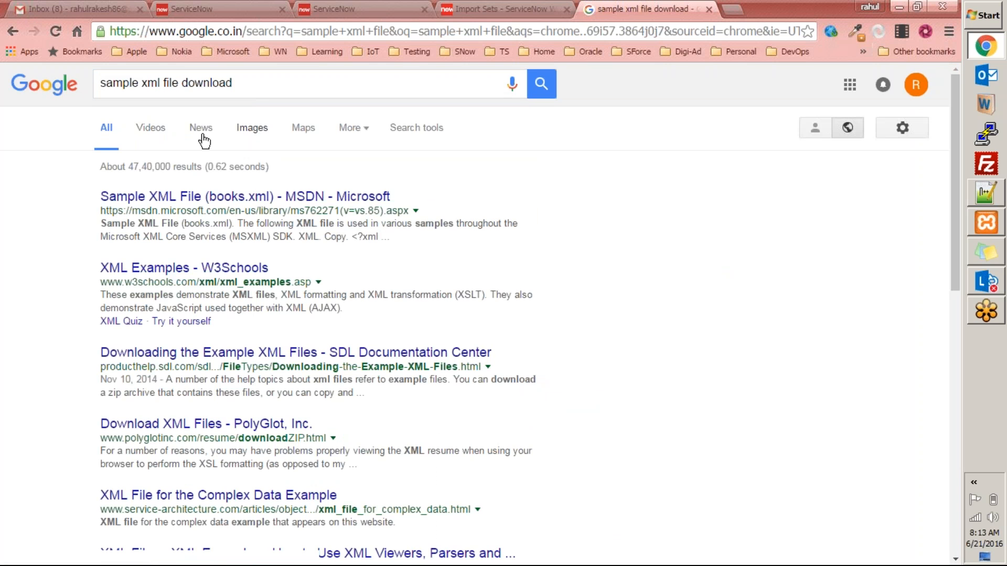
Open the MSDN Sample XML File (books.xml) page and copy the entire XML from the declaration to the closing catalog tag.
click(285, 199)
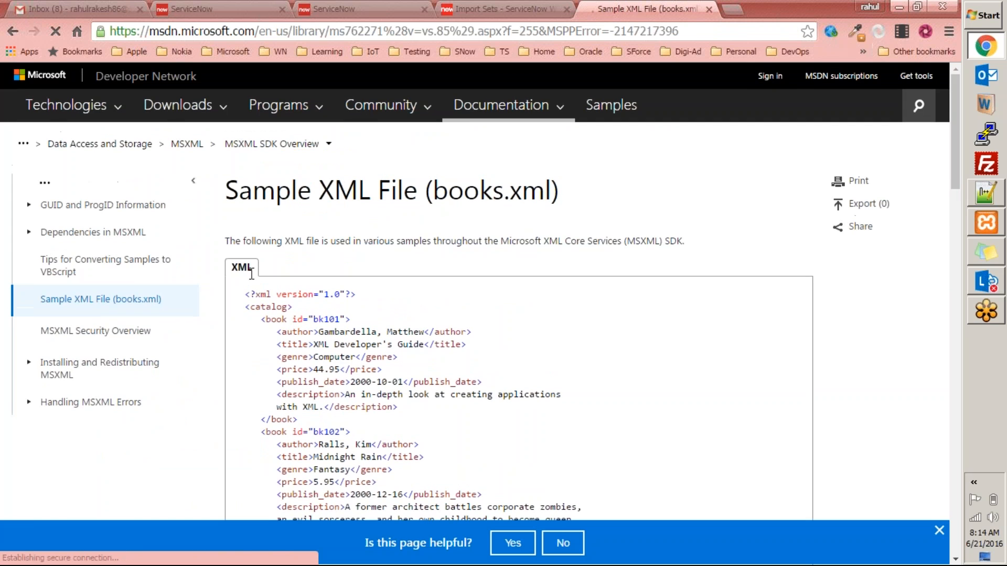
drag(241, 297, 332, 245)
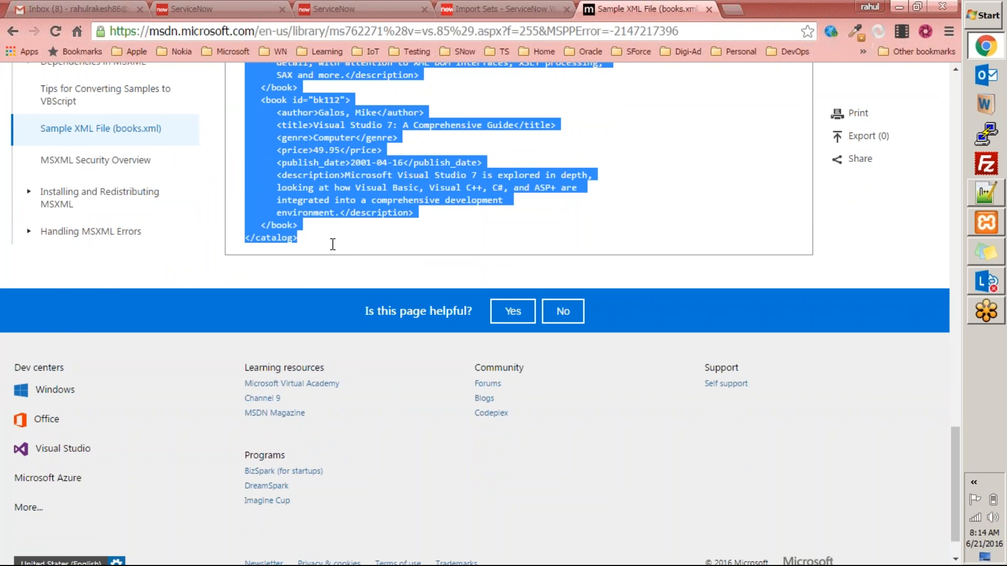
scroll(498, 262, up, 12)
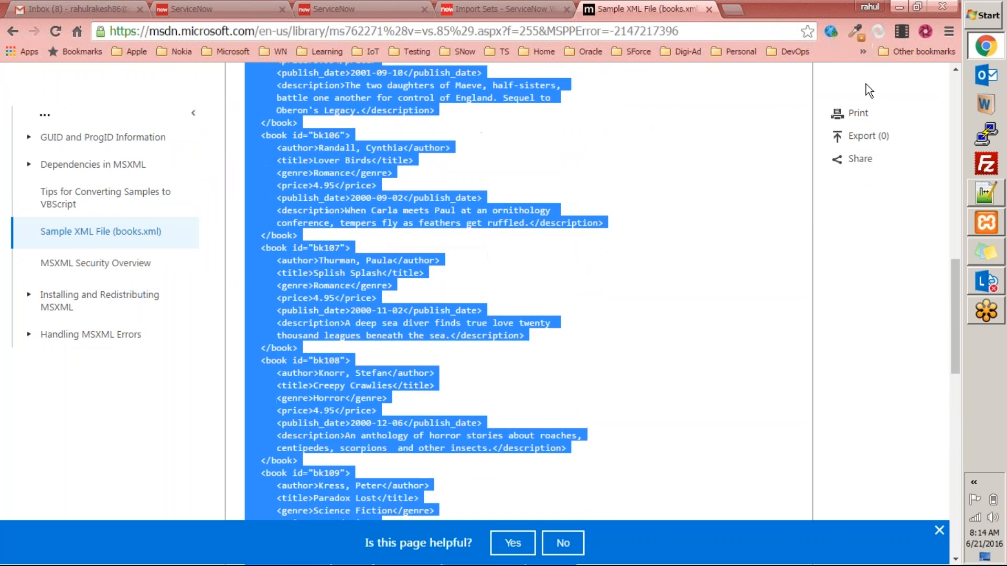
Try to export the Sample XML File (books.xml) page through the MSDN Library's multiple-page export mode.
click(855, 138)
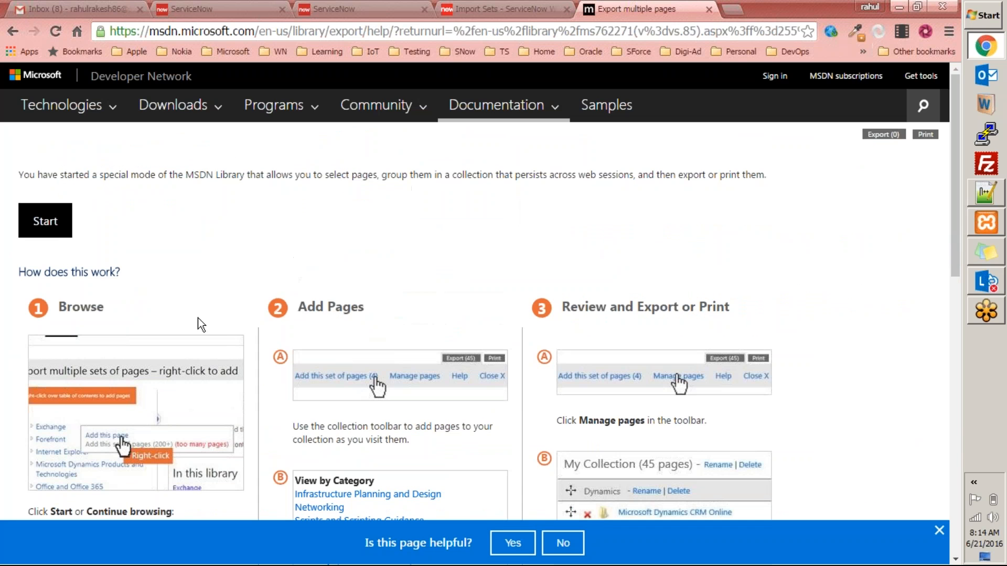
click(58, 230)
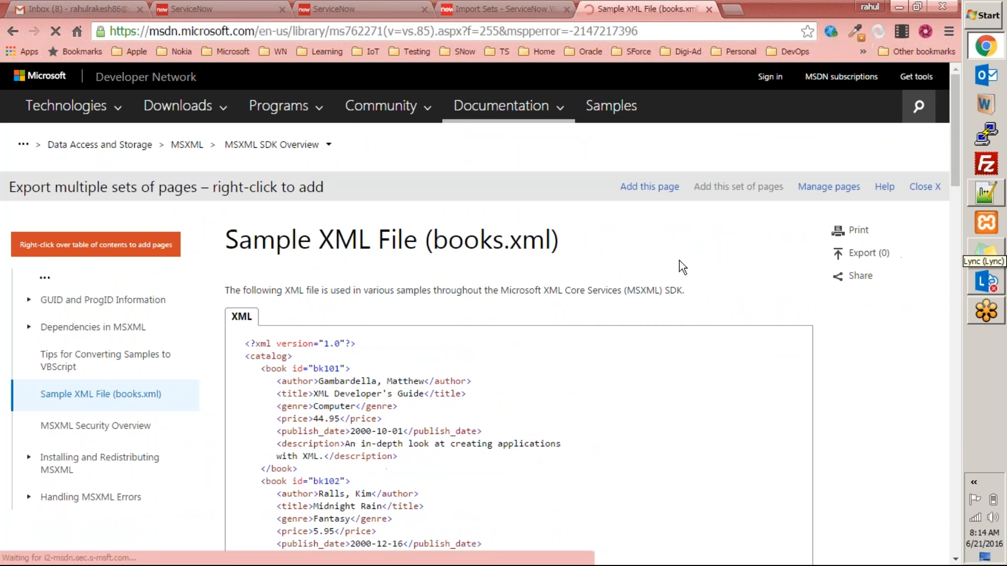
scroll(680, 260, down, 5)
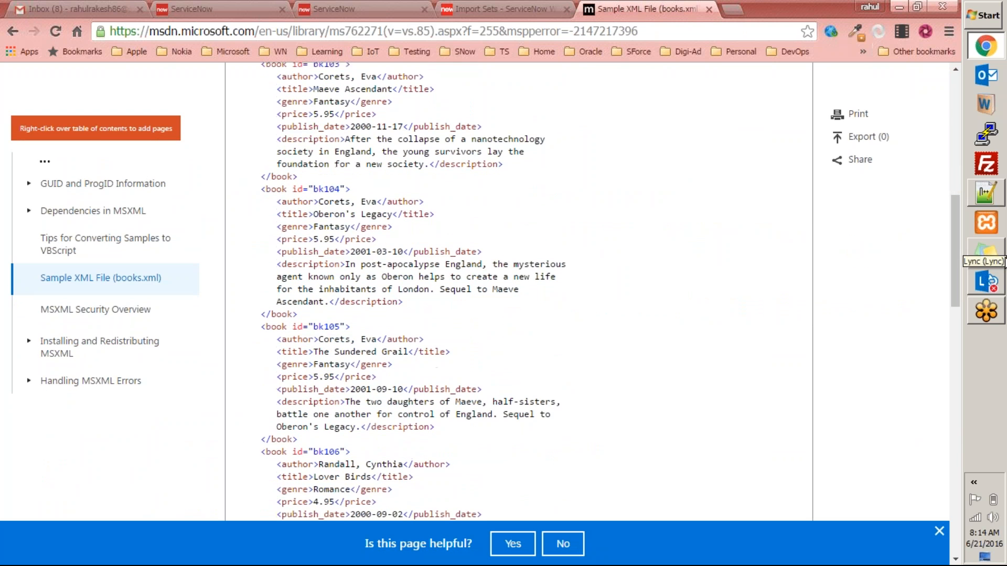
Replace the selected notes in Notepad++ with the copied books XML and set the document's syntax language to XML.
click(989, 202)
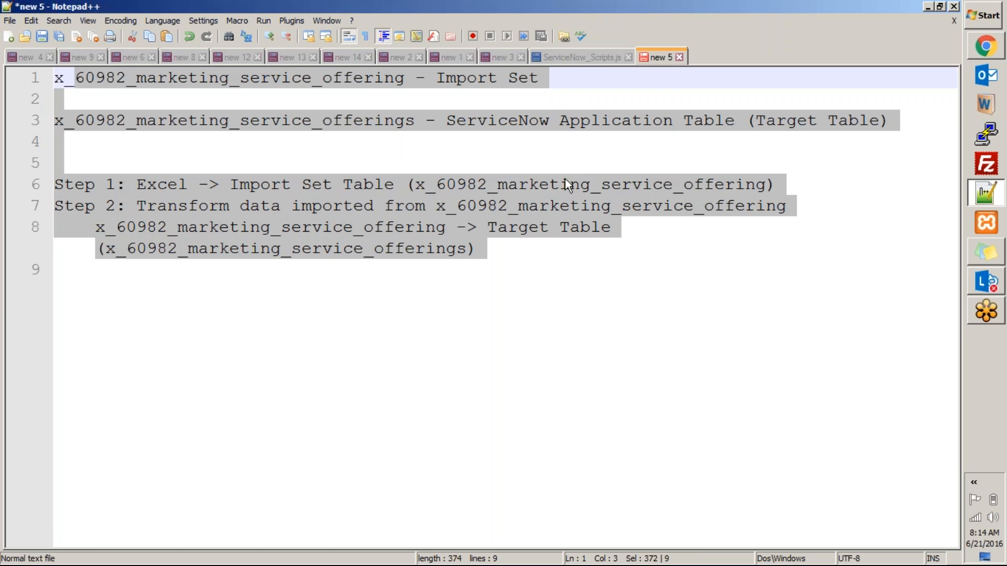
key(ctrl+v)
scroll(407, 266, up, 6)
scroll(407, 266, up, 16)
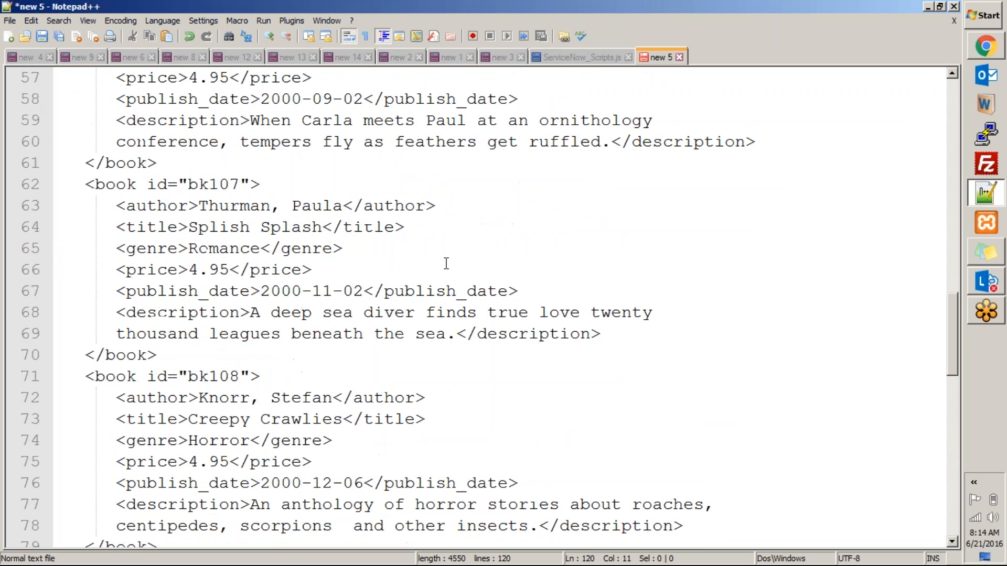
key(alt+l)
key(x)
click(556, 257)
key(ctrl+Home)
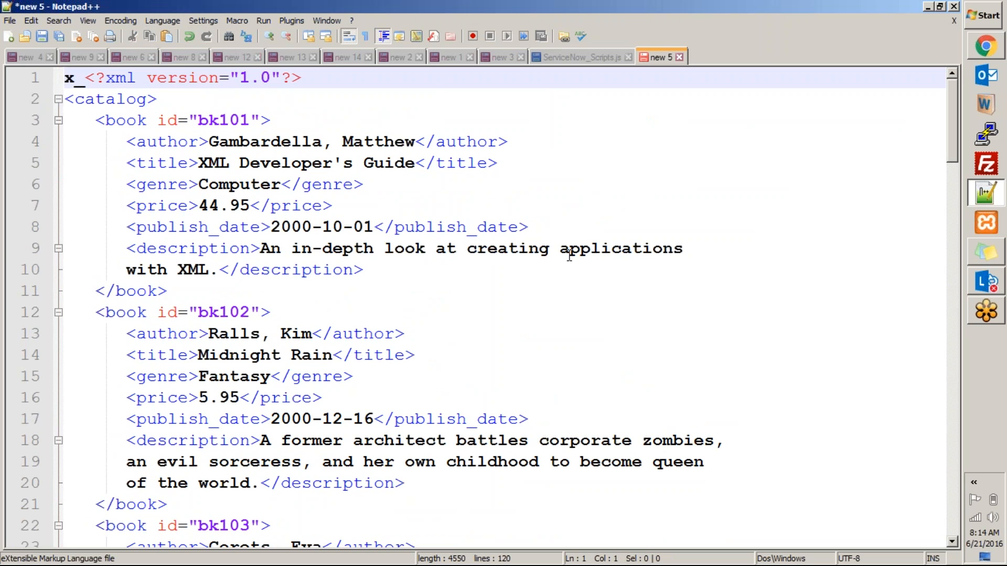
Remove the stray characters before the XML declaration and save the document to the Desktop as an XML file named books.
key(Delete)
key(Delete)
key(ctrl+s)
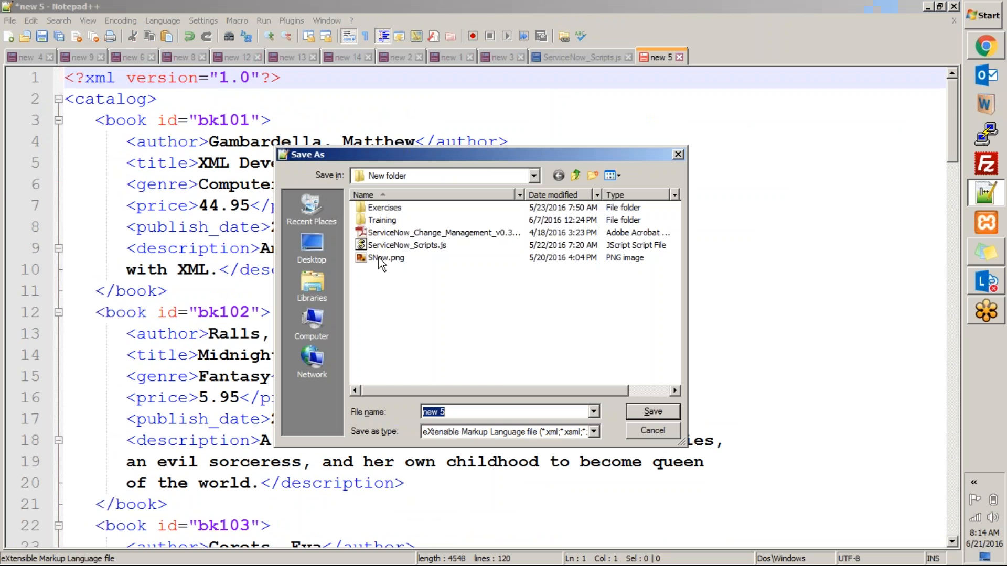
click(313, 256)
text(books)
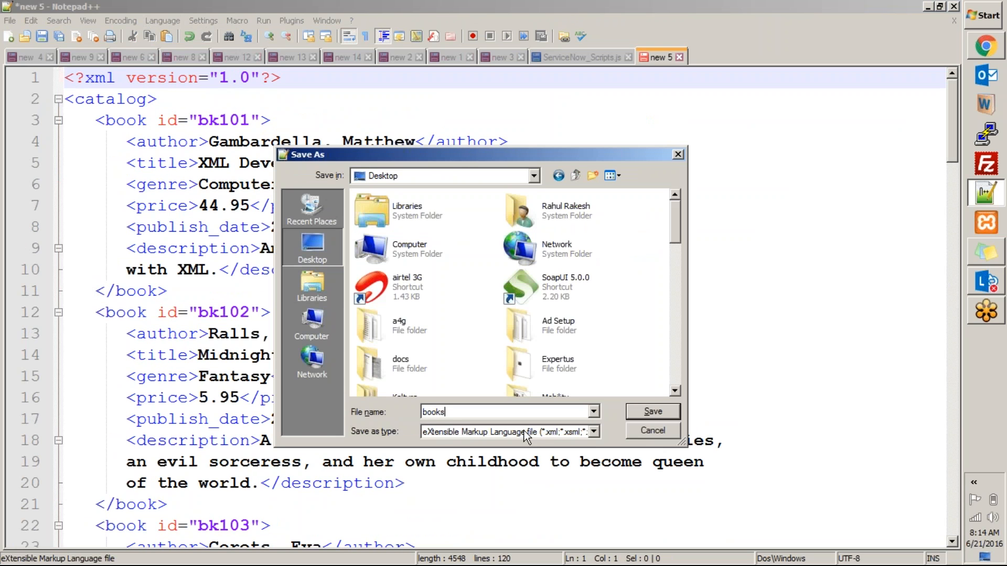
click(639, 414)
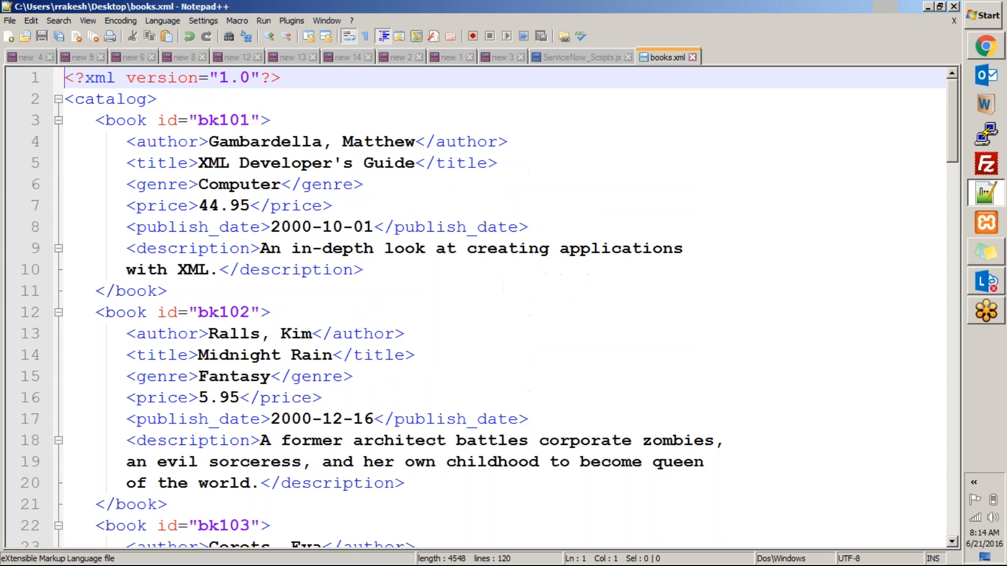
Open books.xml from the desktop in Sublime Text to check its contents, declining the update offer, and close the editor.
key(super+d)
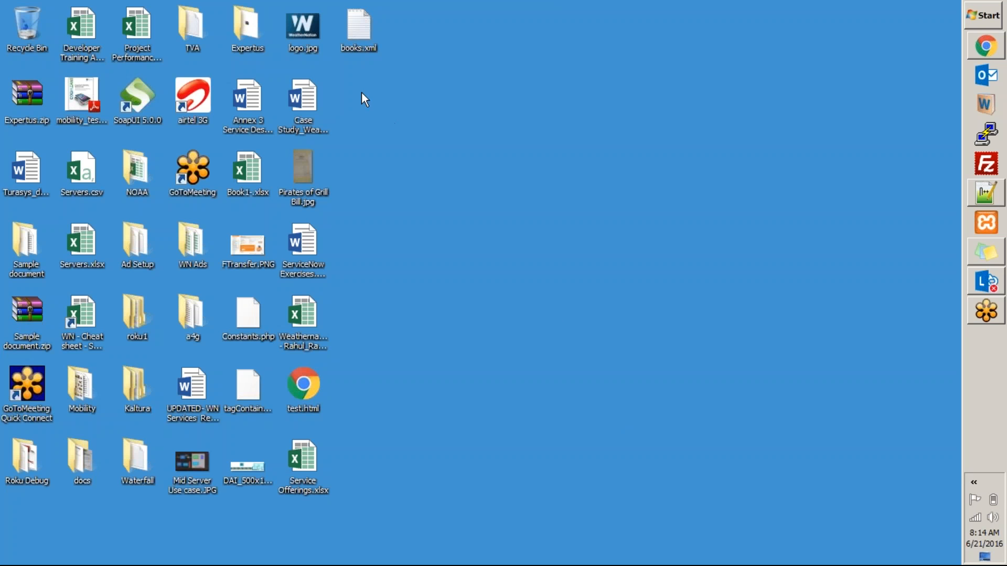
double_click(362, 48)
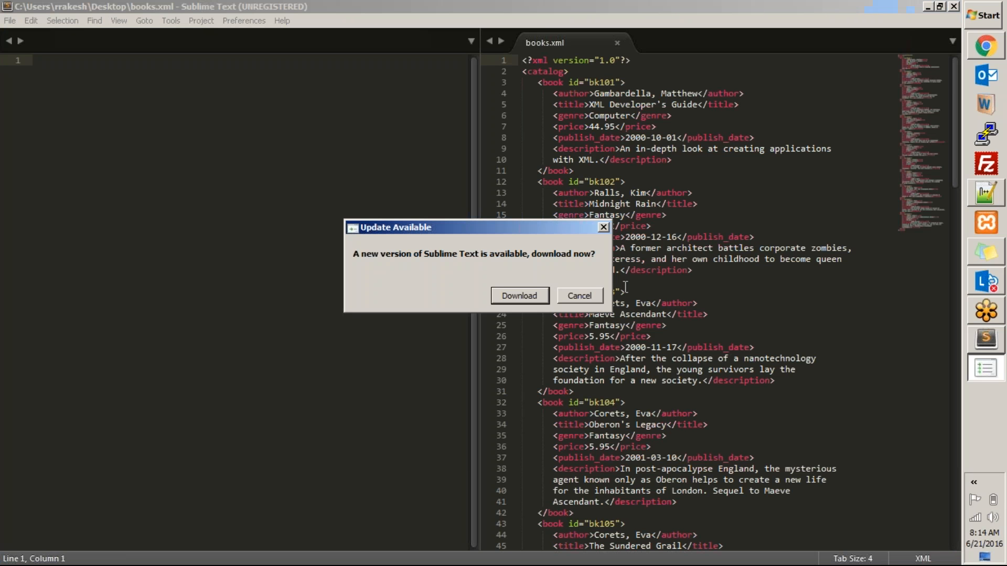
click(570, 298)
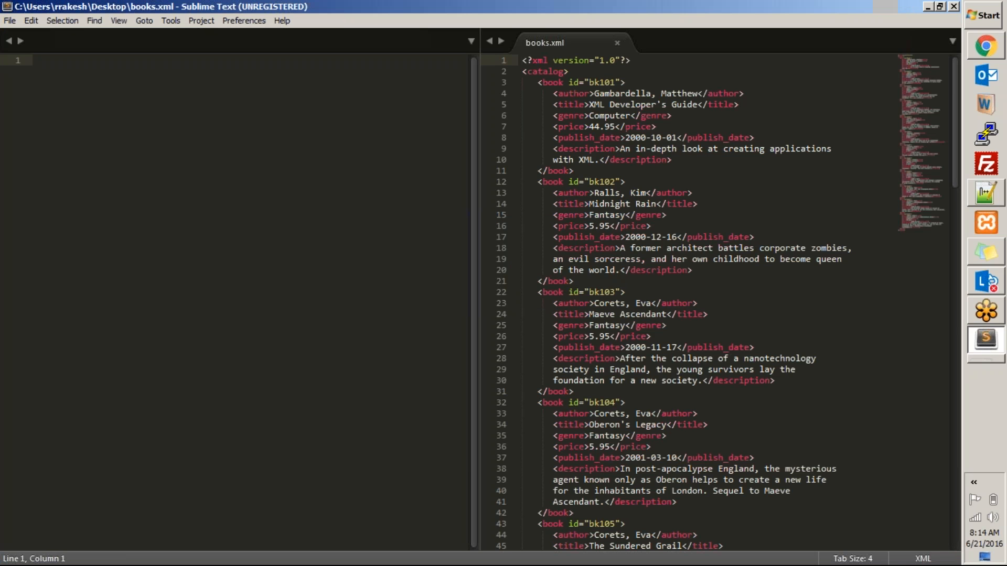
click(954, 6)
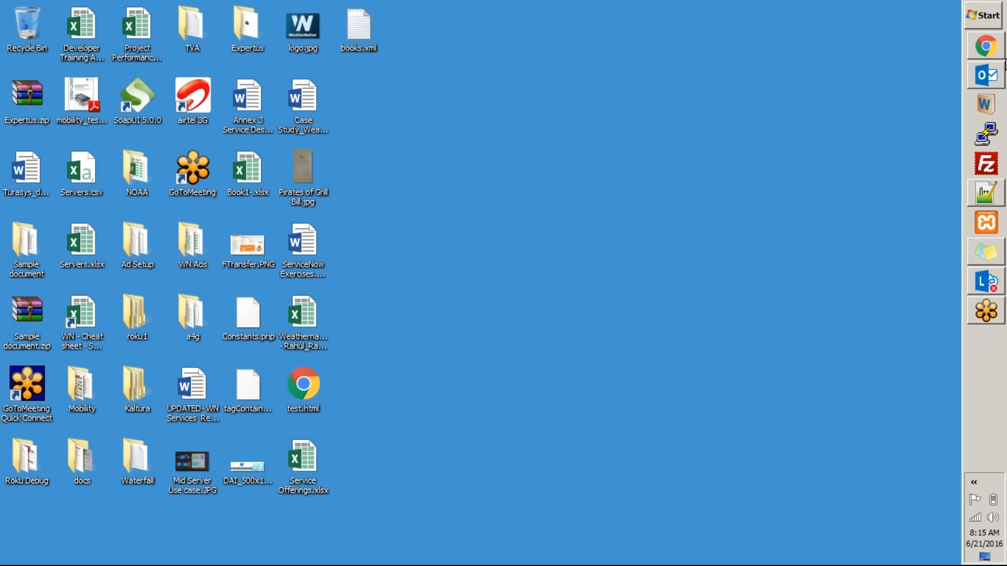
Switch to ServiceNow in Chrome, open the Load Data form, and choose books.xml from the Desktop as the import file.
click(993, 48)
click(246, 10)
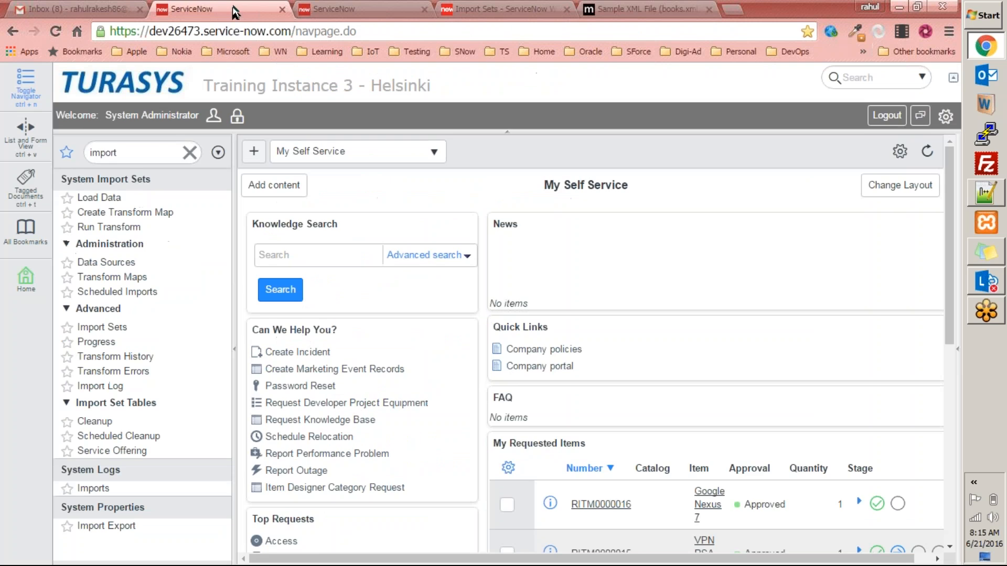
click(109, 199)
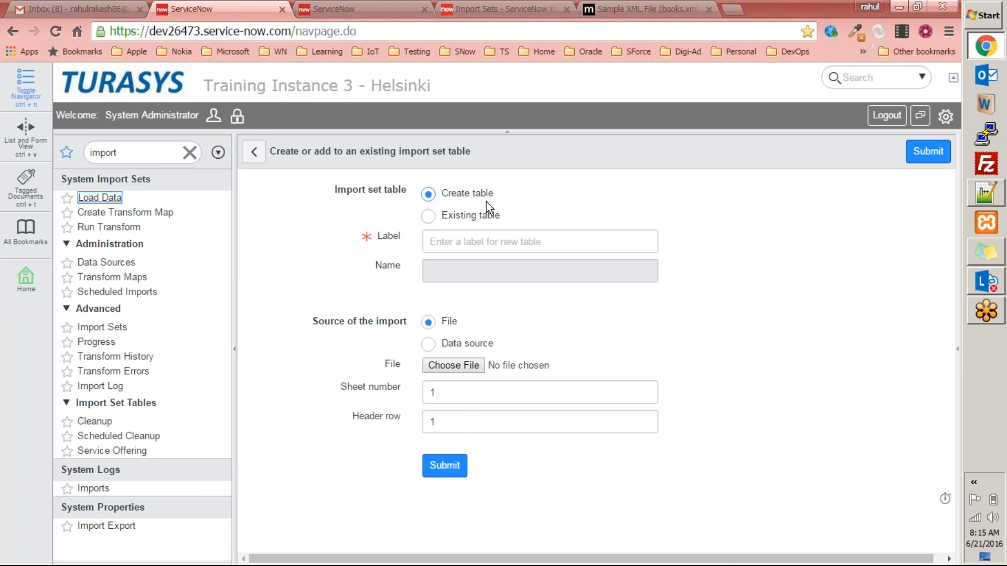
click(441, 366)
click(326, 328)
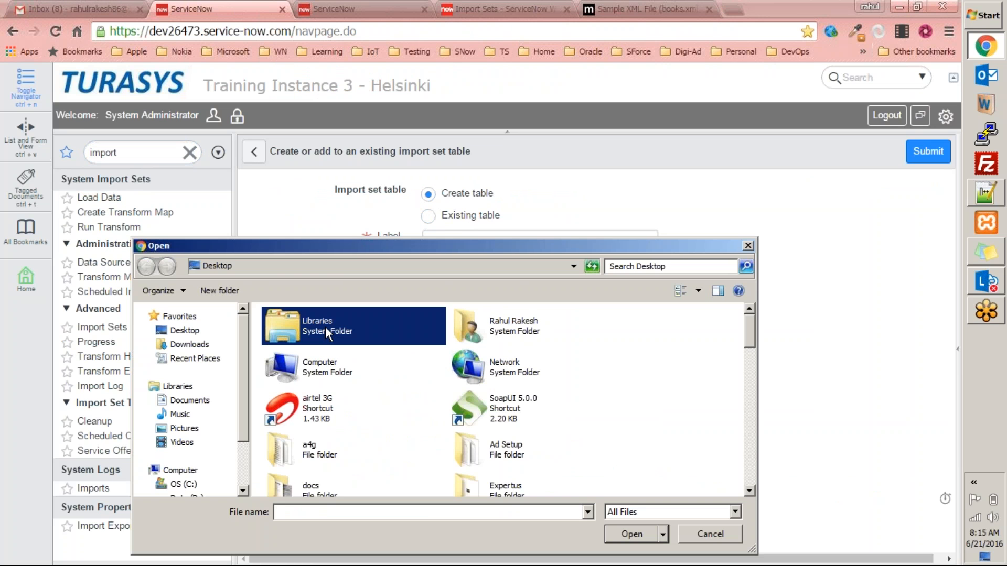
key(Right)
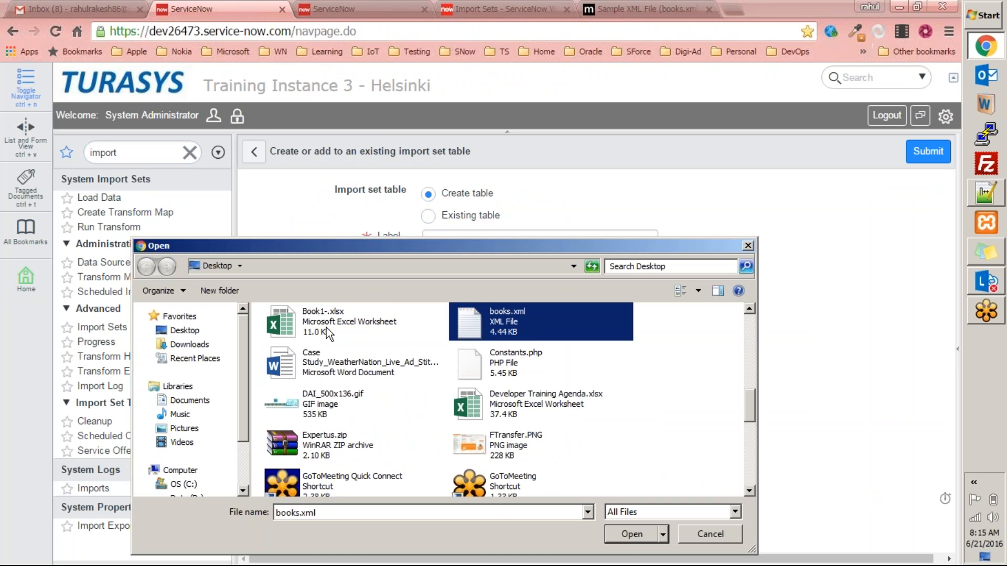
click(631, 534)
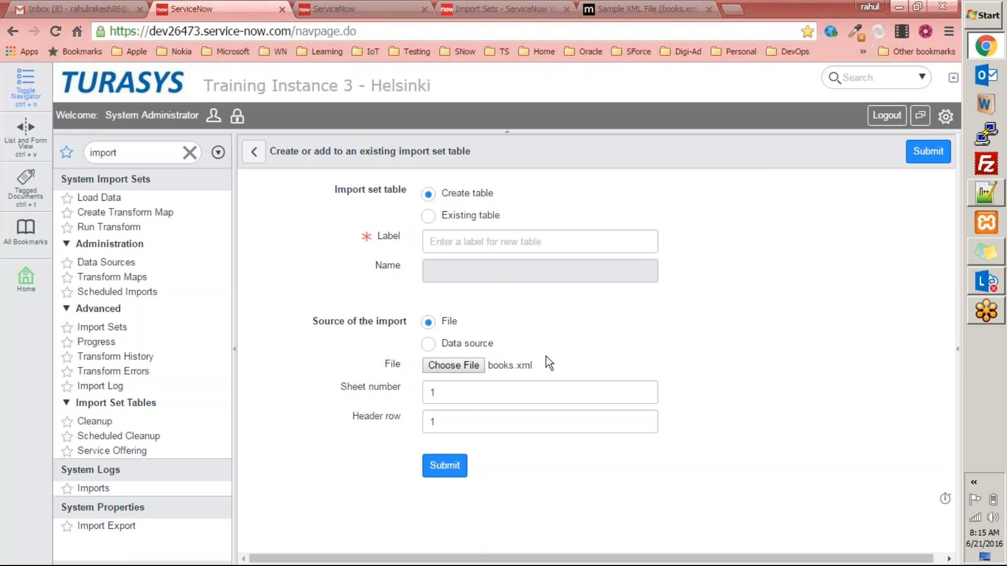
click(530, 364)
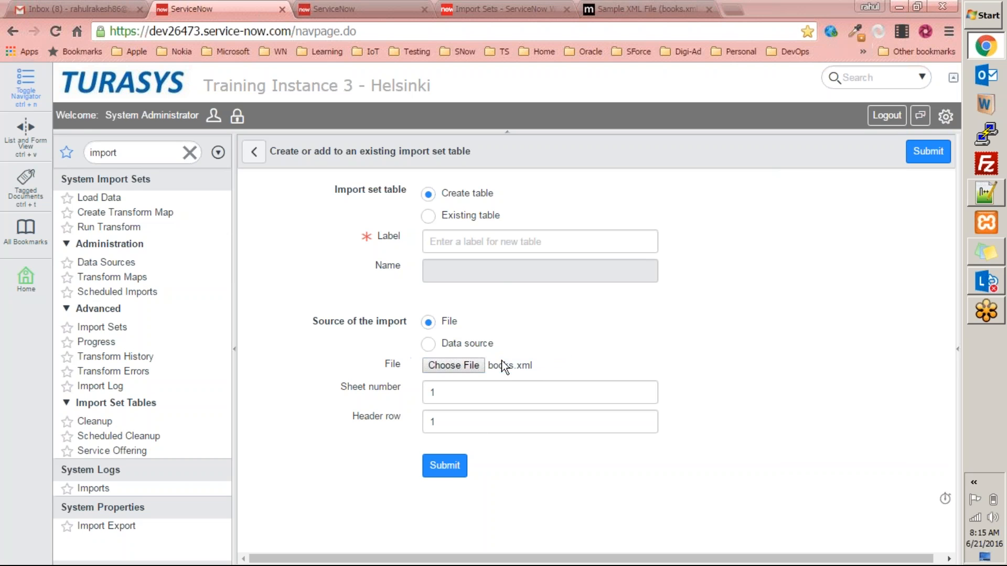
key(Escape)
Search Google for sample csv in the browser tab showing the Sample XML File page.
click(635, 9)
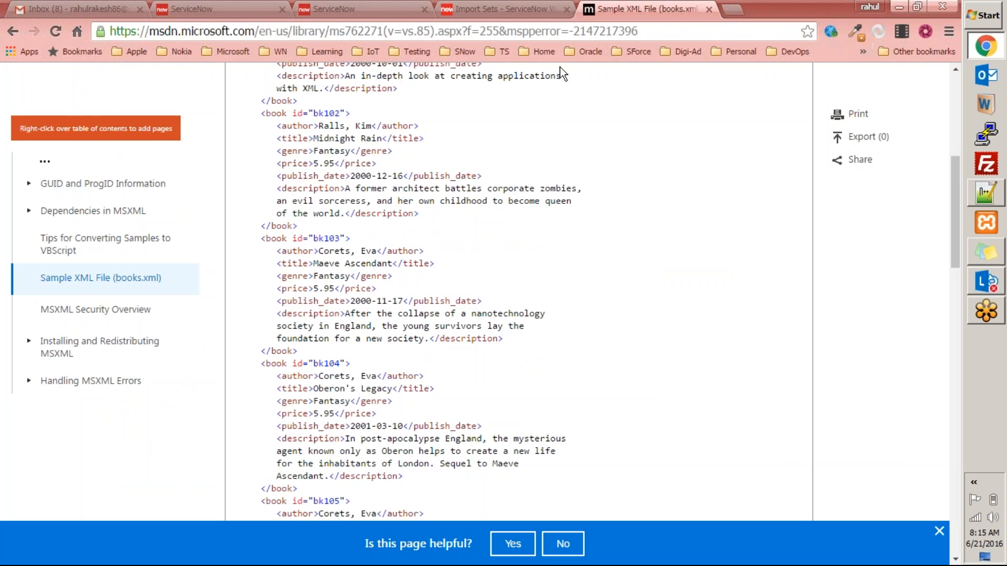
scroll(412, 212, up, 8)
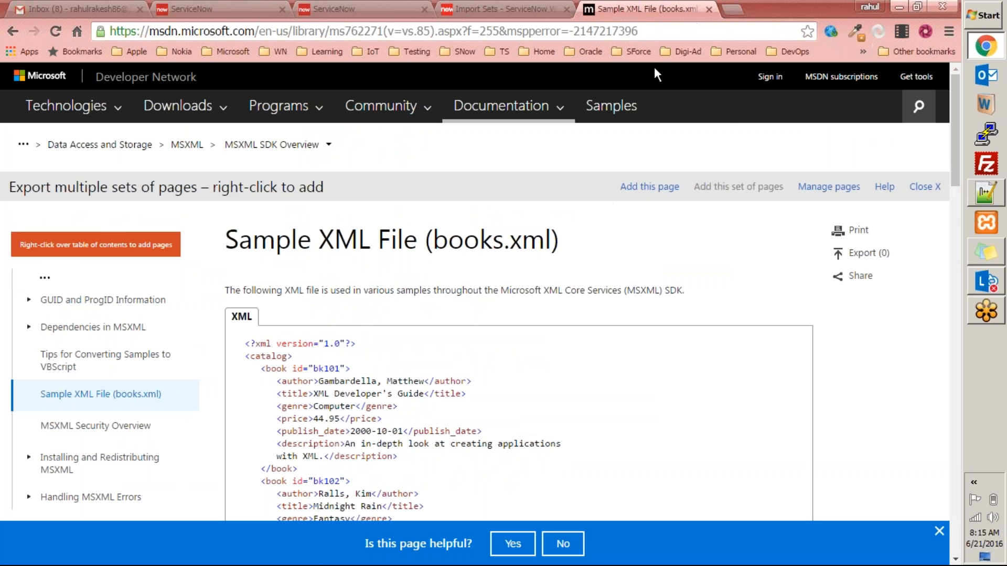
key(ctrl+l)
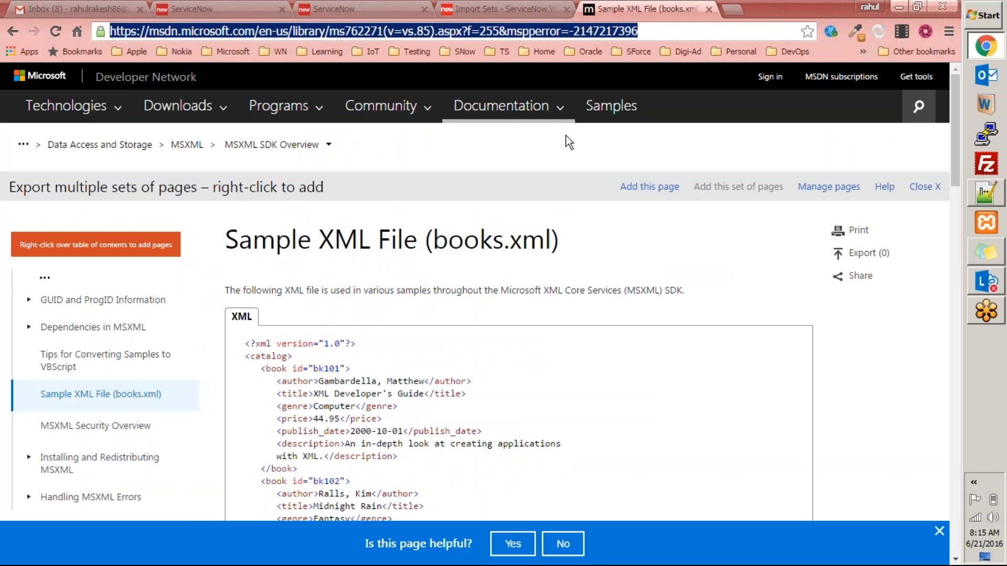
text(sample )
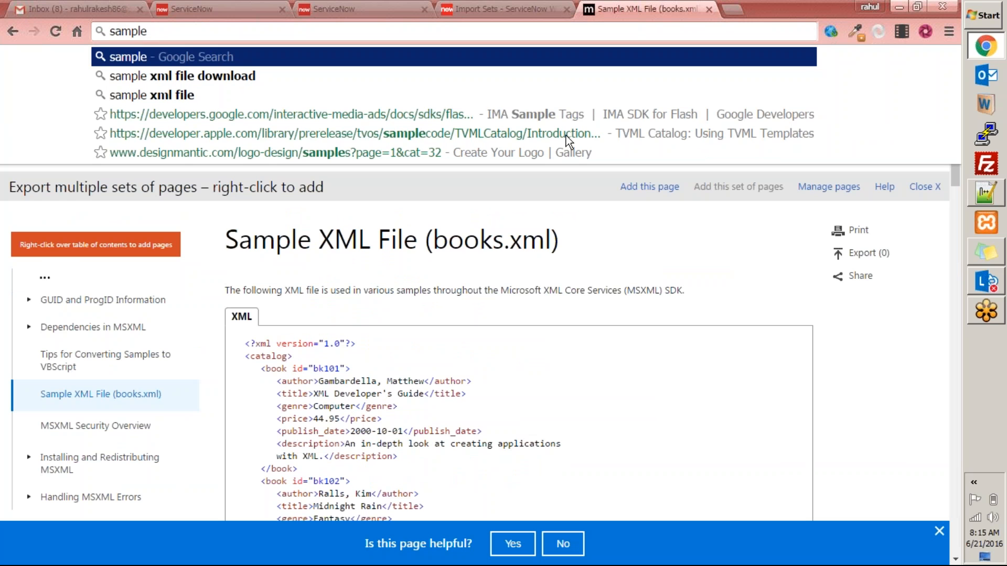
text(csv)
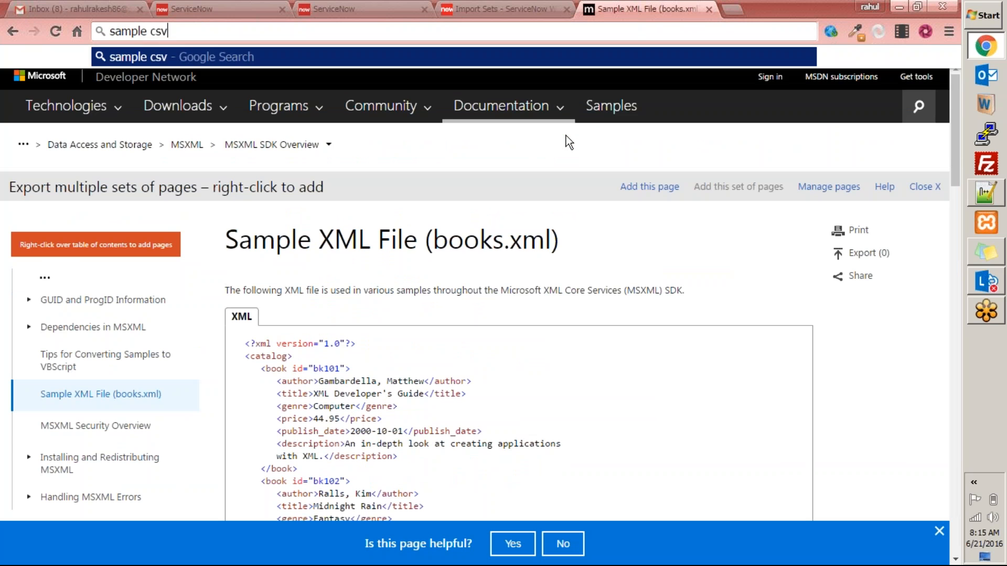
key(Return)
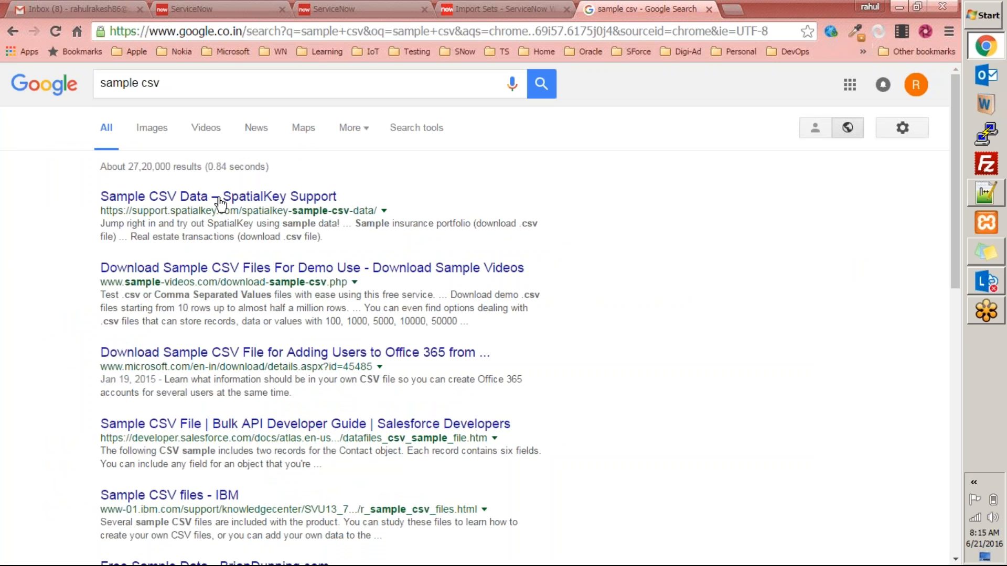
Open the Sample CSV Data – SpatialKey Support page and look through its downloadable CSV datasets.
click(332, 197)
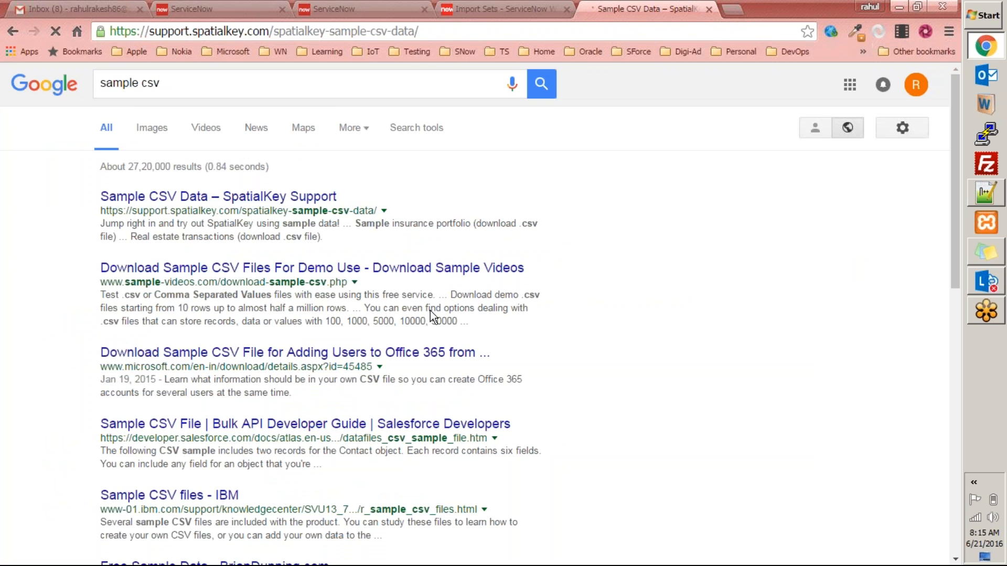
scroll(399, 310, down, 5)
scroll(400, 310, down, 4)
scroll(398, 309, down, 5)
scroll(398, 309, down, 4)
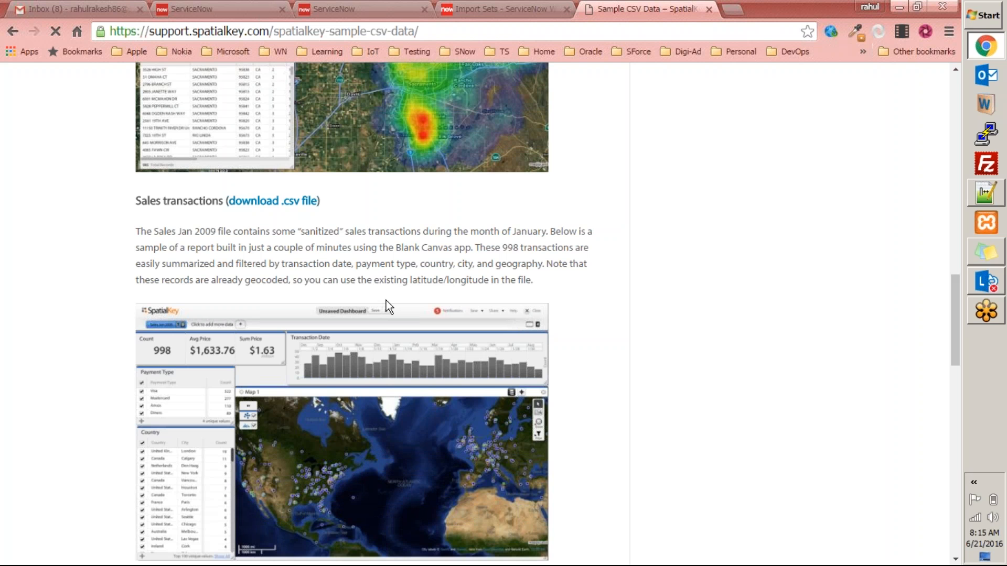
scroll(719, 428, down, 15)
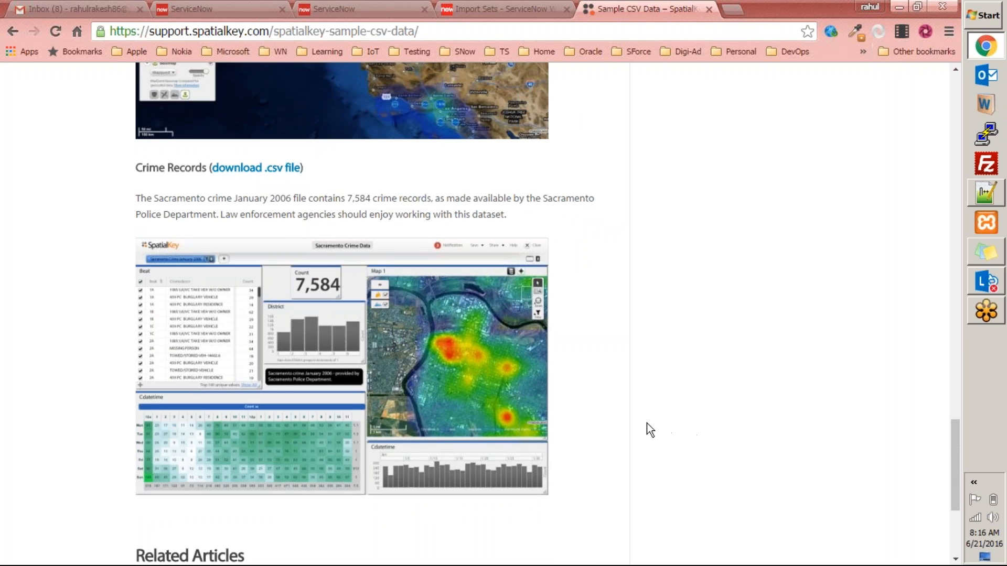
scroll(480, 401, down, 4)
scroll(475, 407, up, 7)
scroll(481, 408, up, 20)
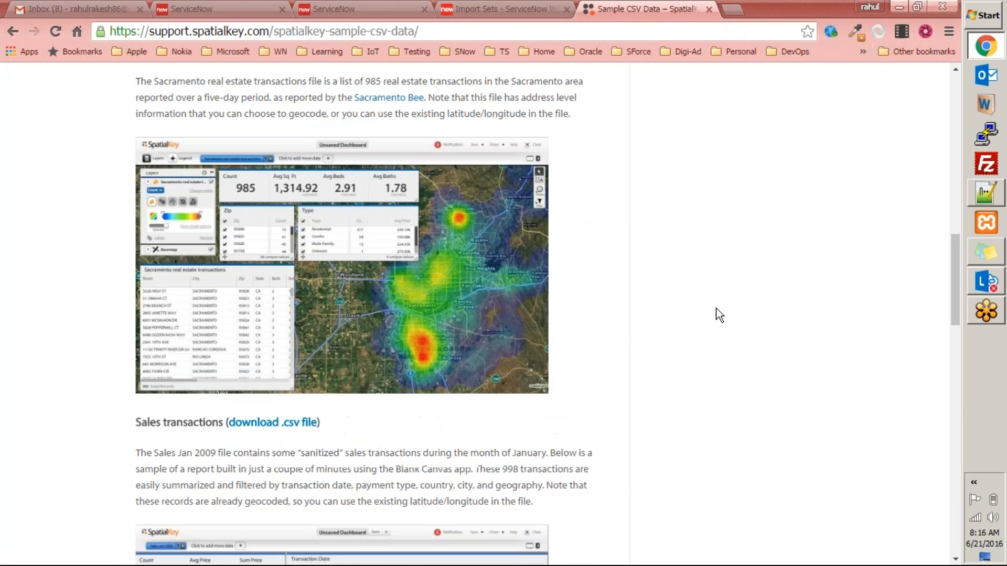